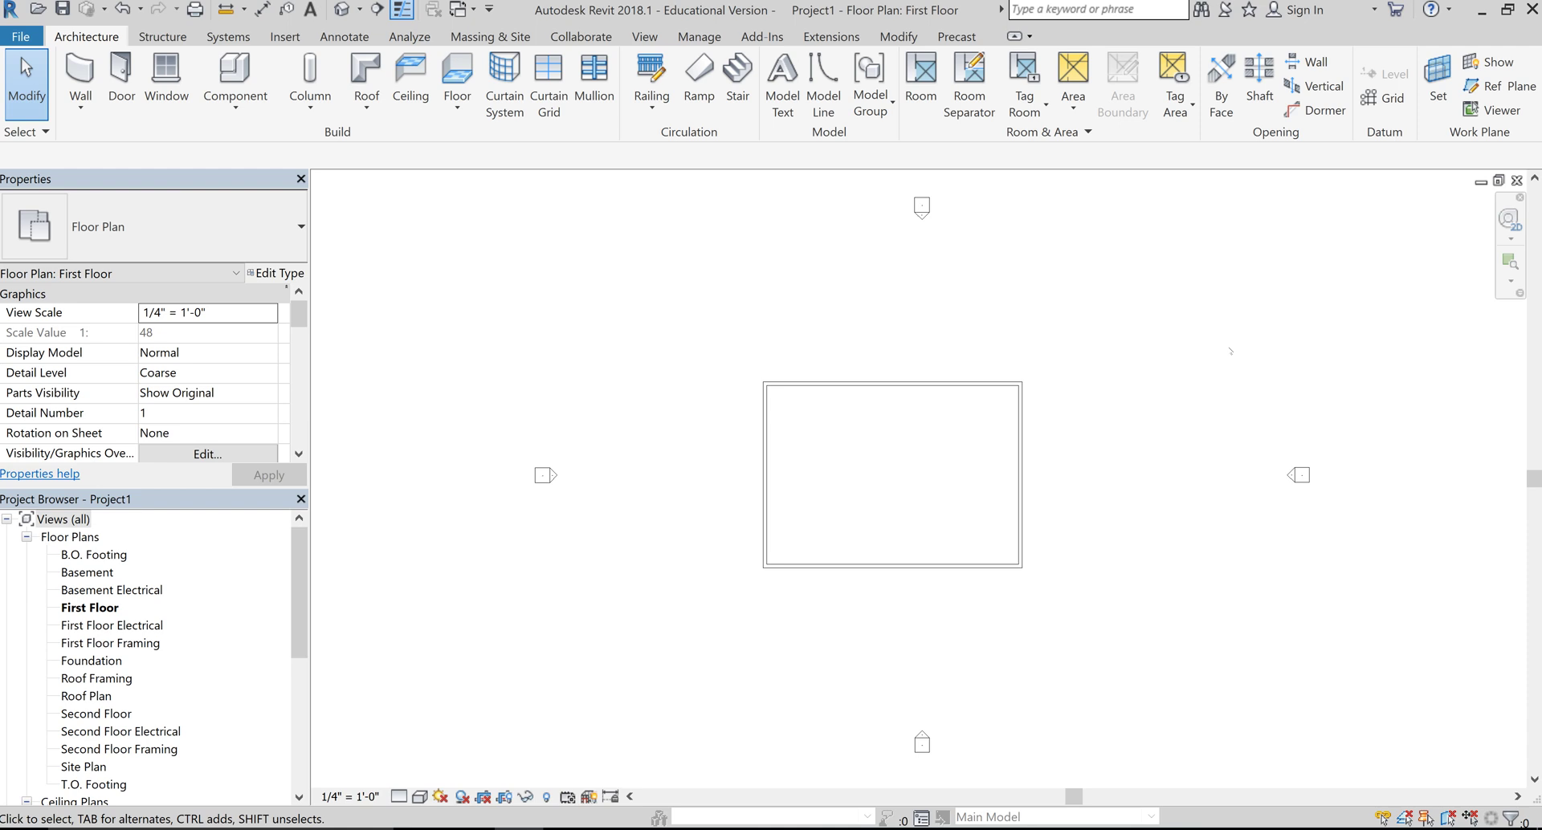
- Expand the project's sheet list and open sheet A1 - First Floor Plan to examine its floor plan viewport
left_click(109, 608)
double_click(81, 609)
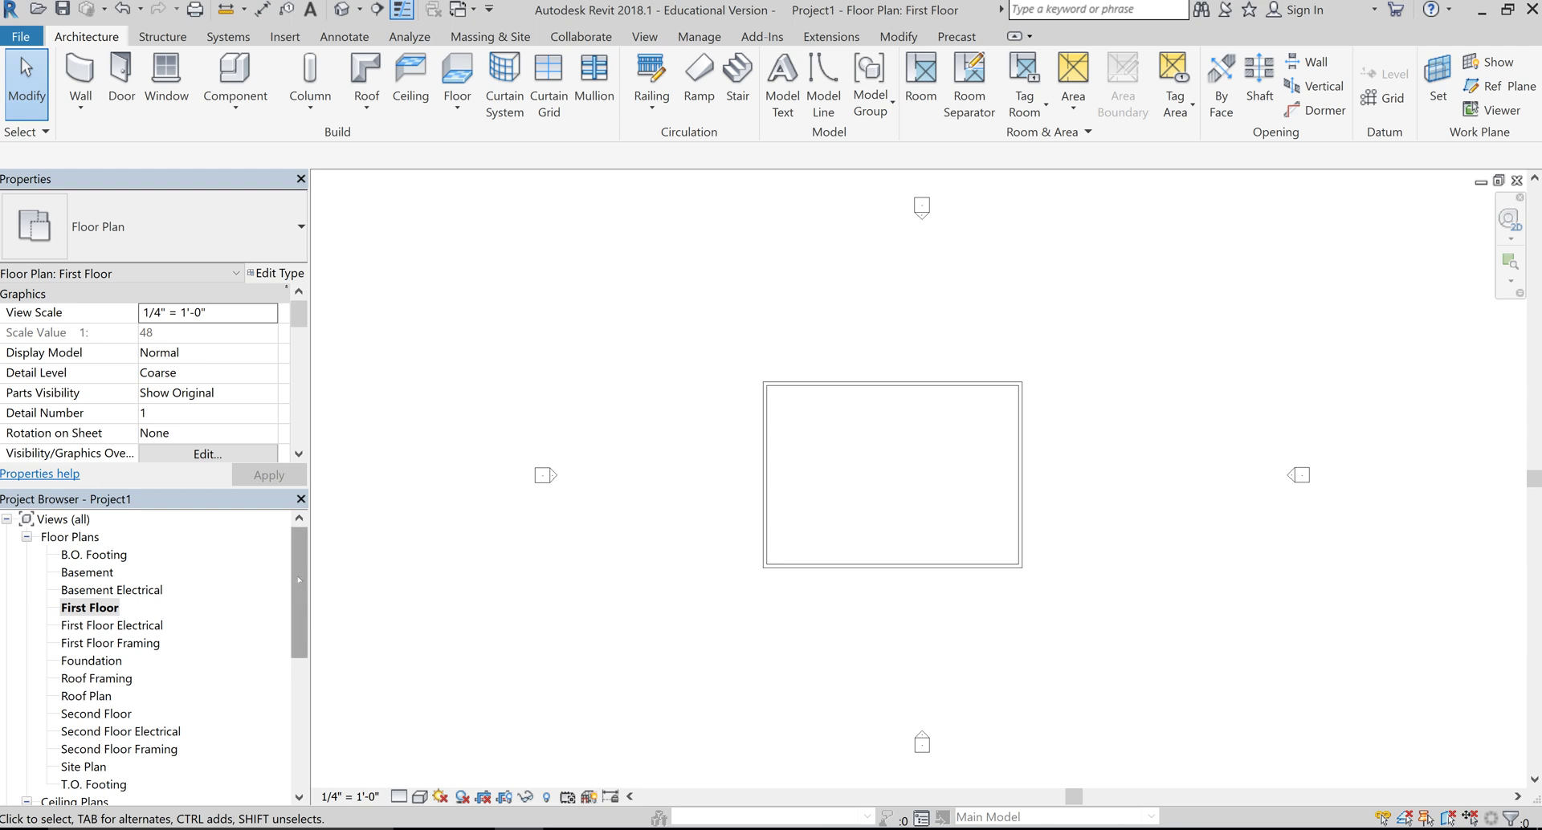
left_click_drag(299, 599, 302, 748)
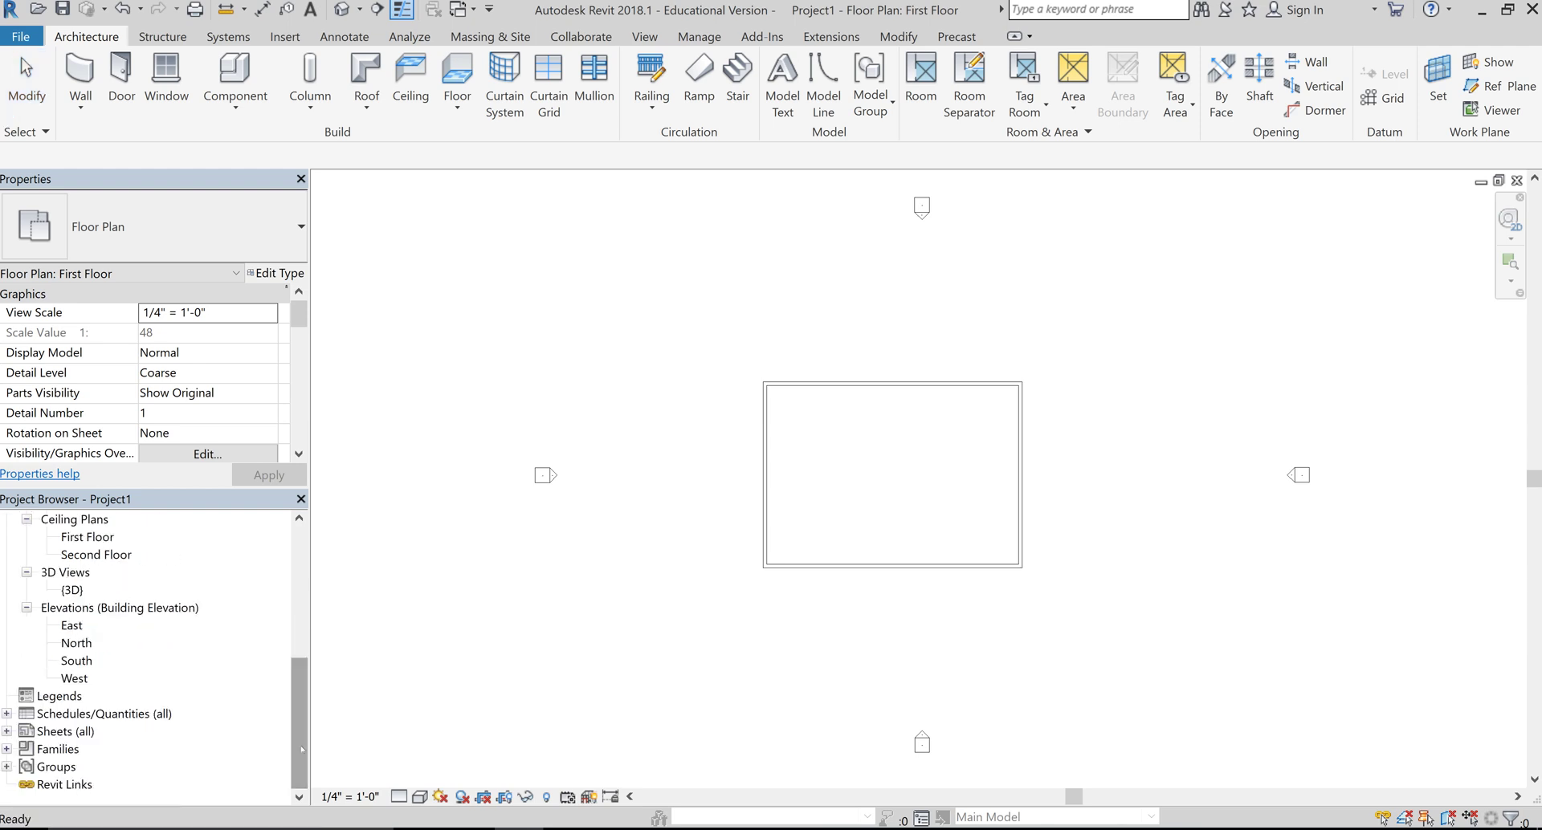
left_click(52, 733)
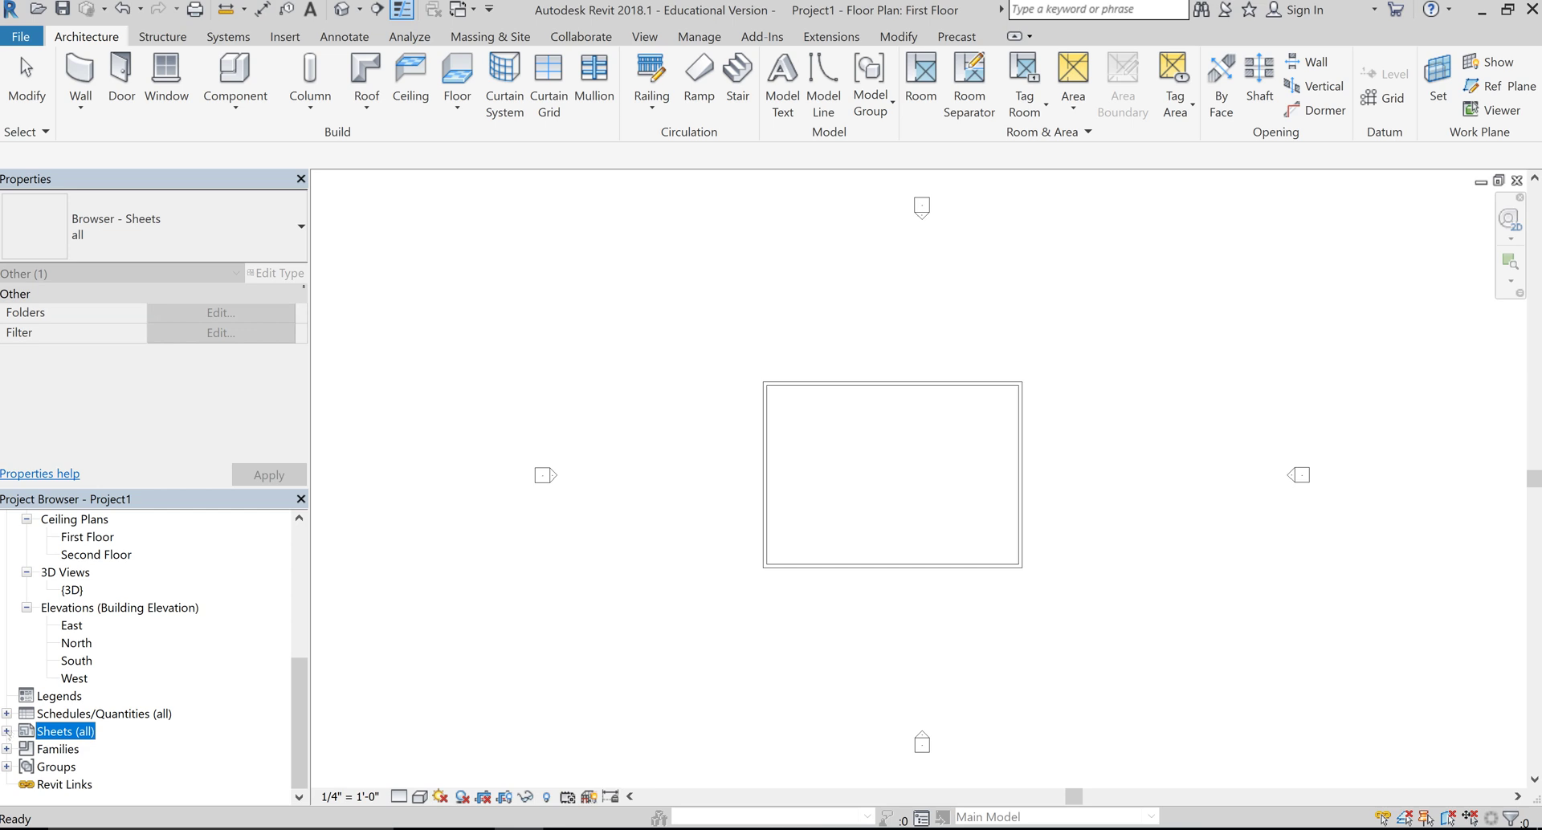
left_click(6, 732)
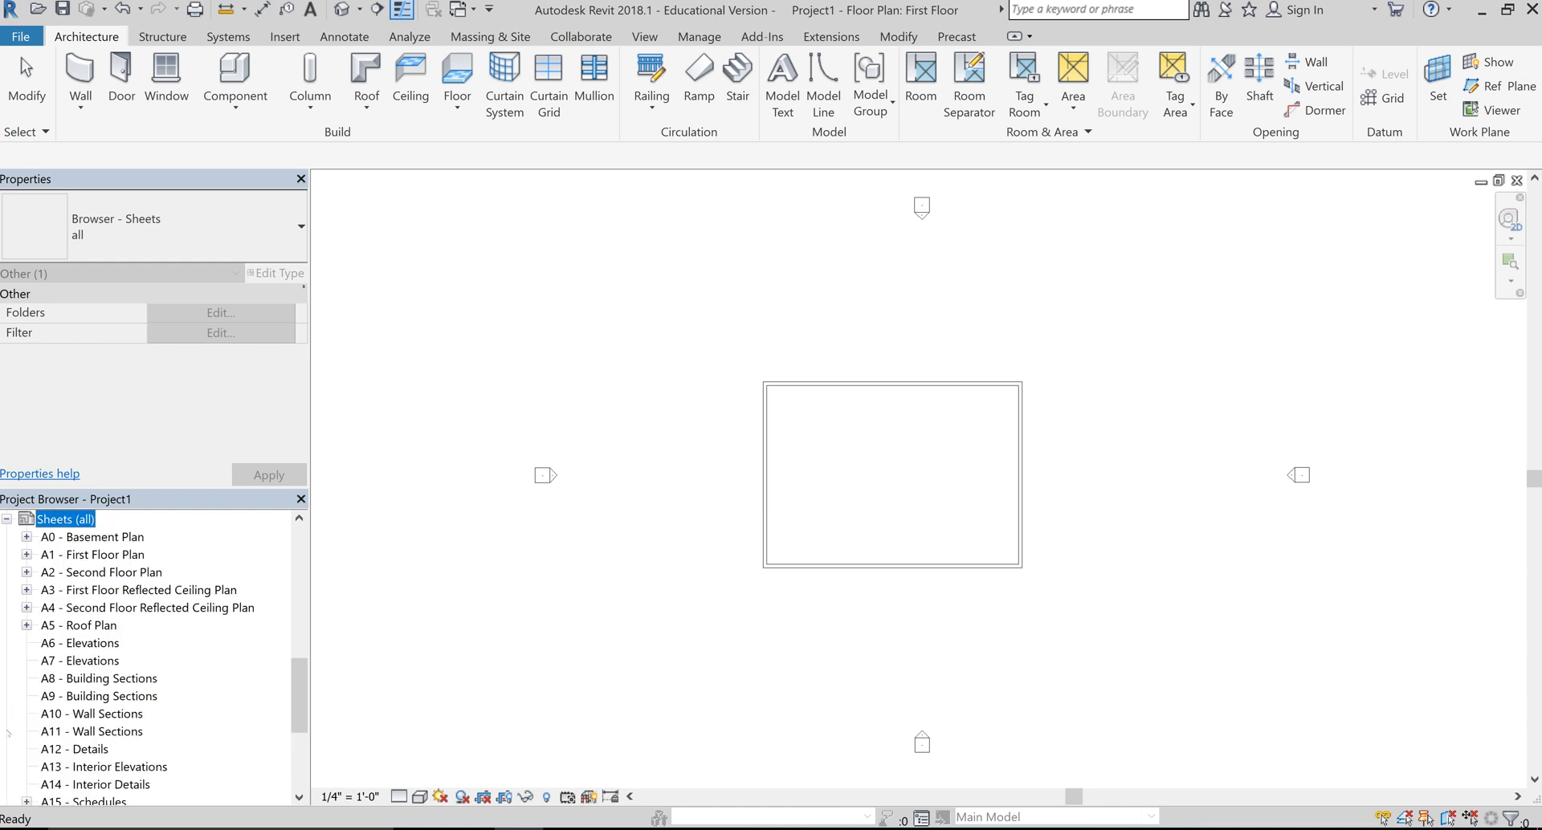
double_click(91, 555)
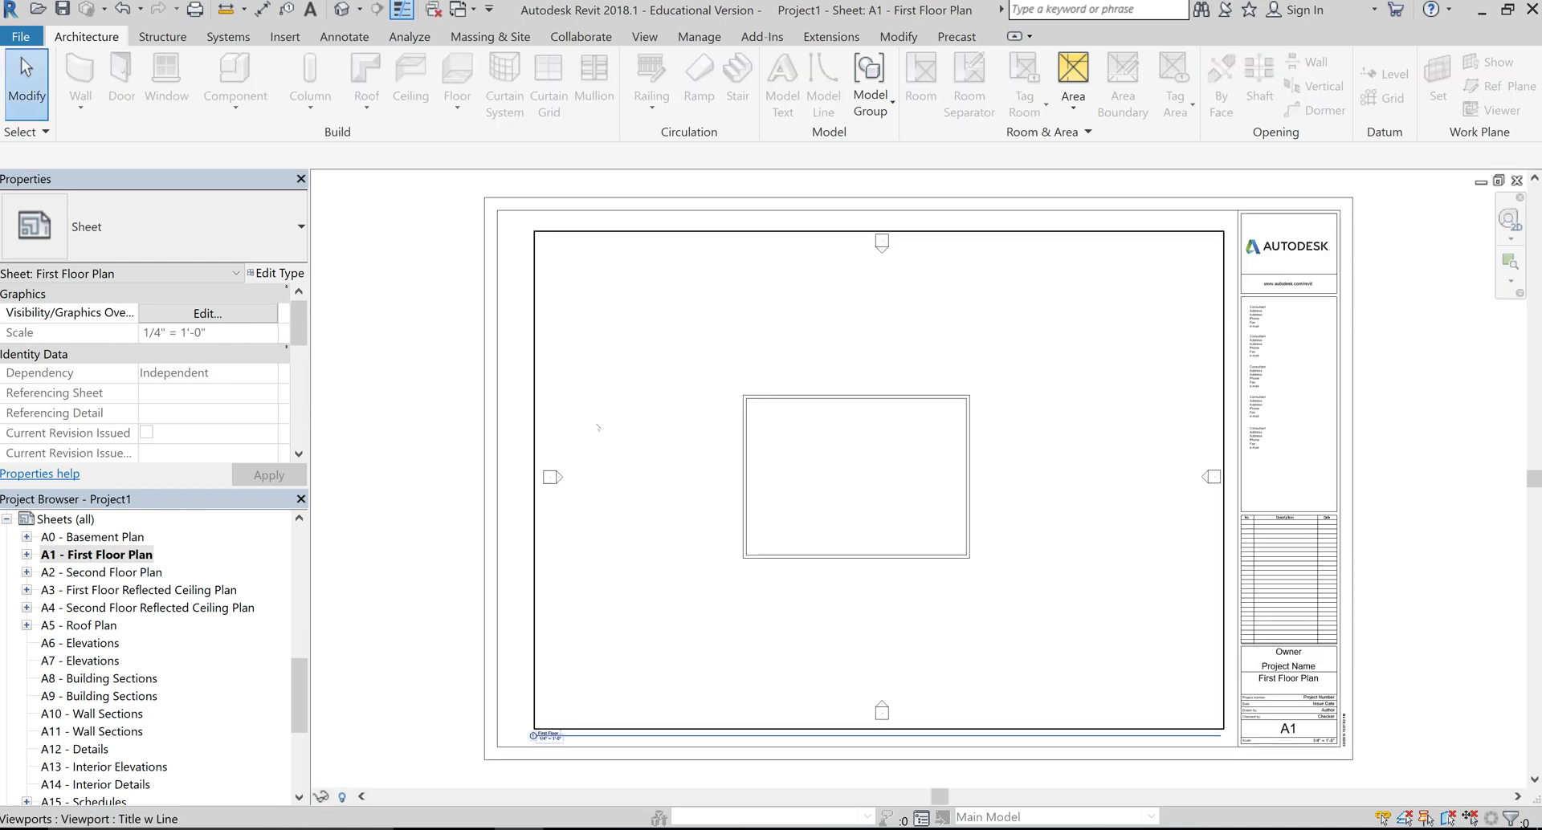
left_click(966, 396)
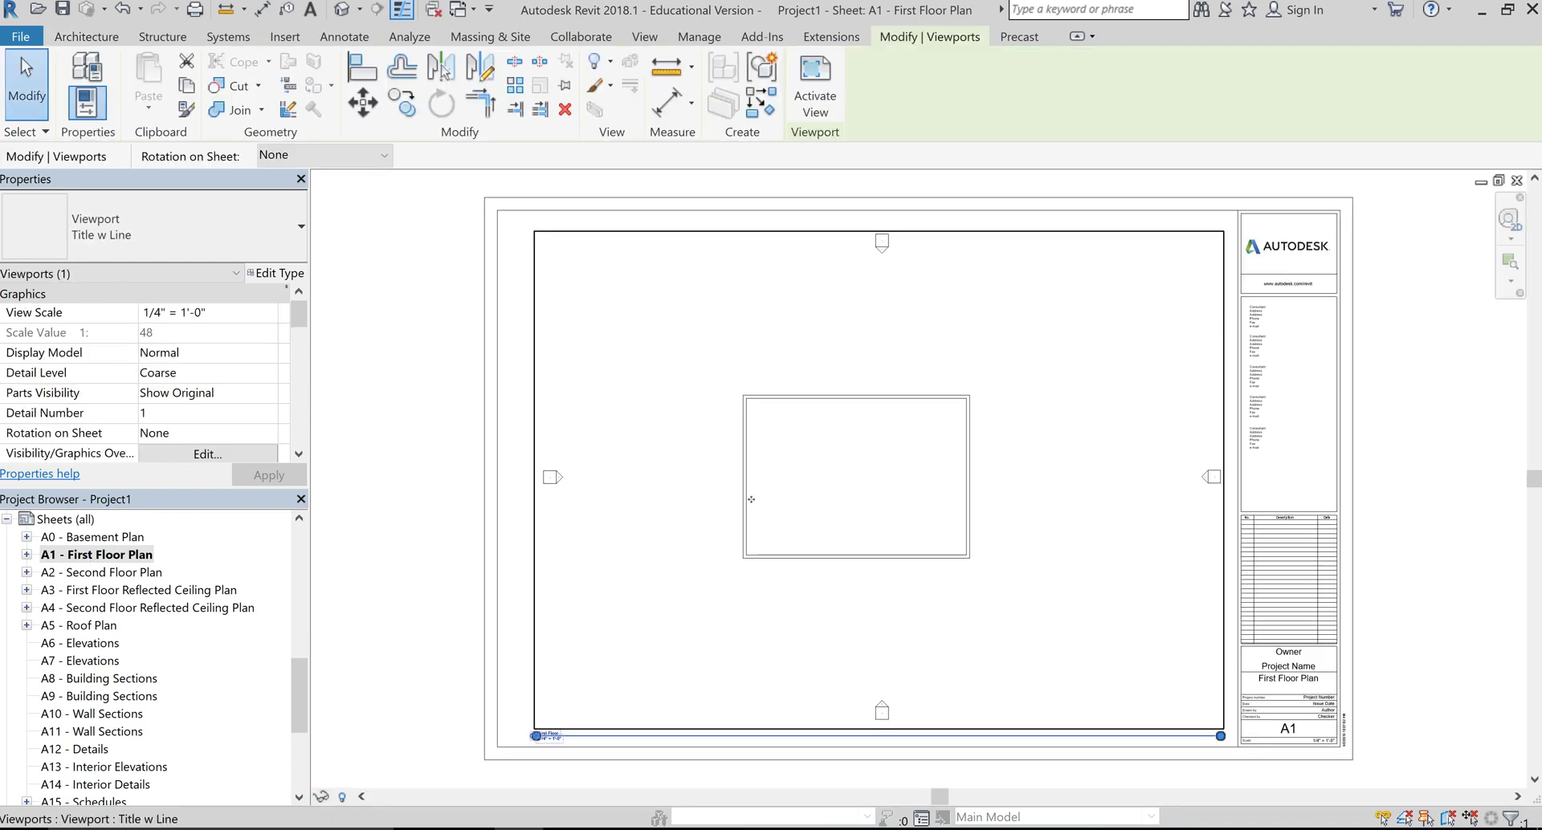
left_click(644, 563)
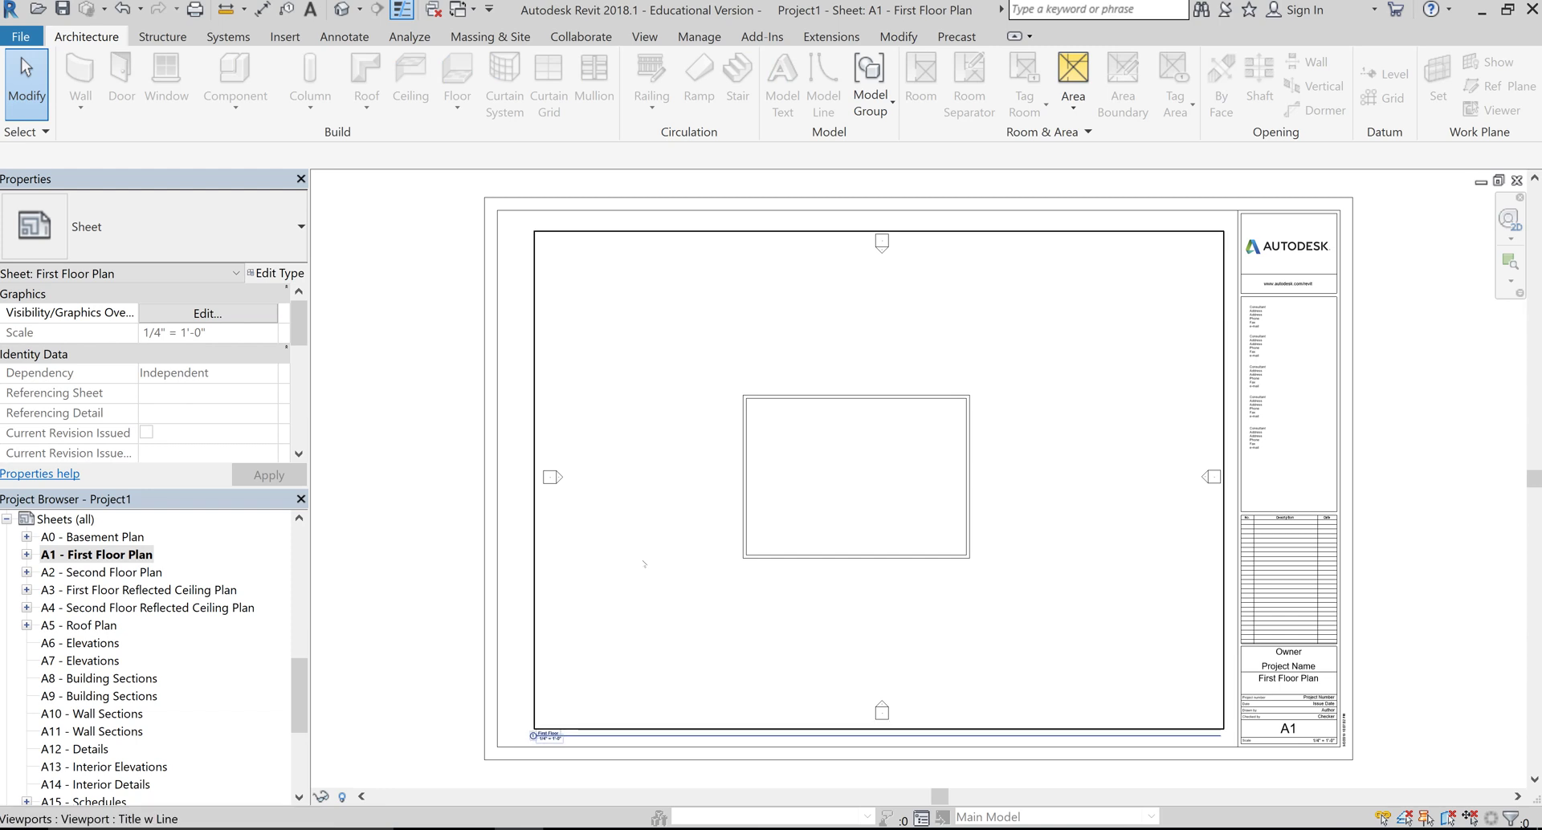
- Browse sheets A2, A0, A6, A7 and A10 to compare which ones already contain placed views
double_click(105, 572)
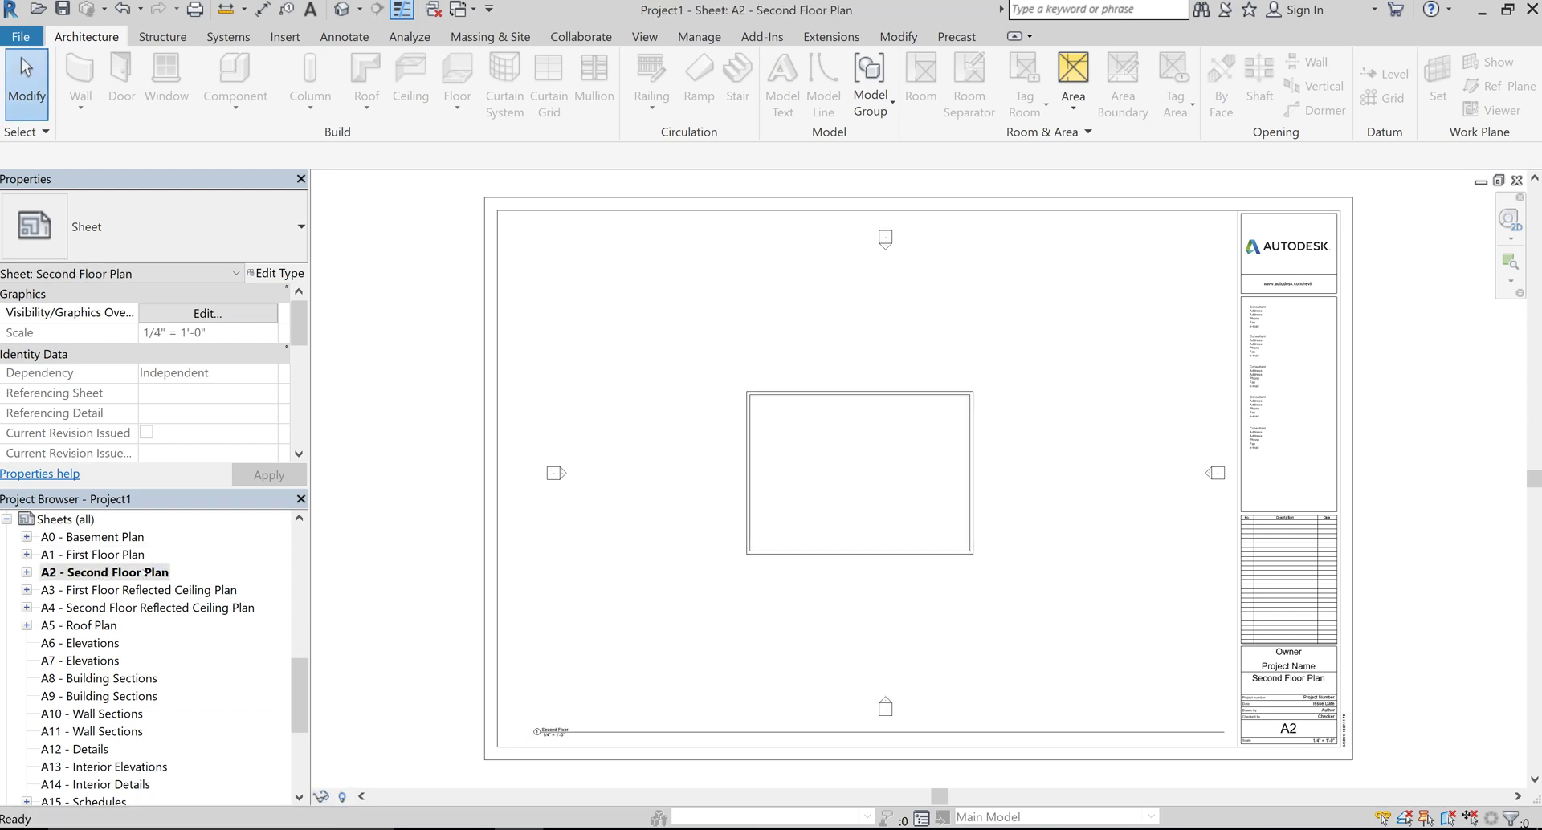
double_click(97, 537)
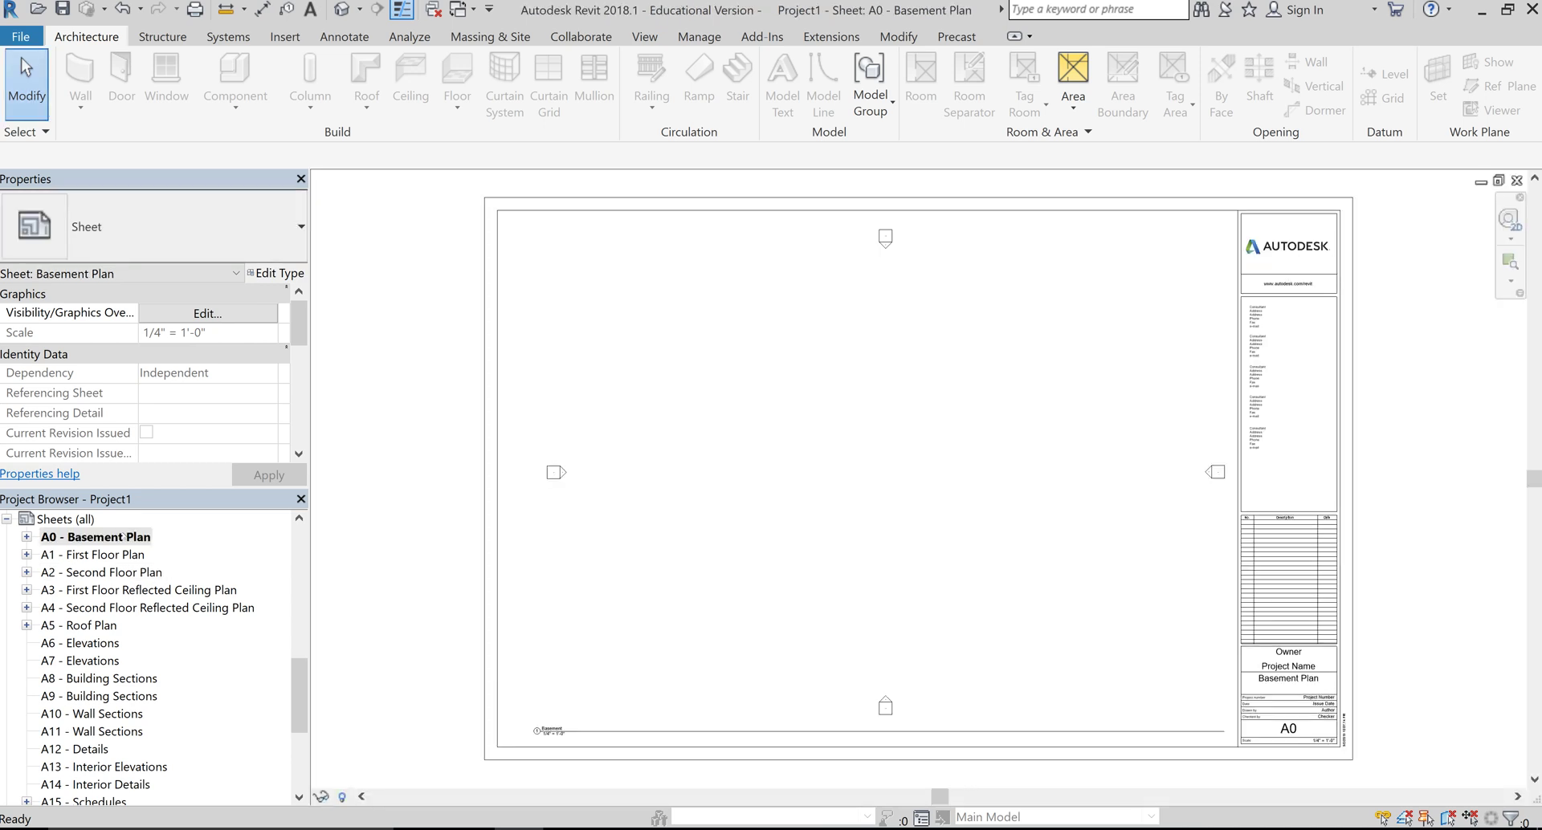
double_click(96, 643)
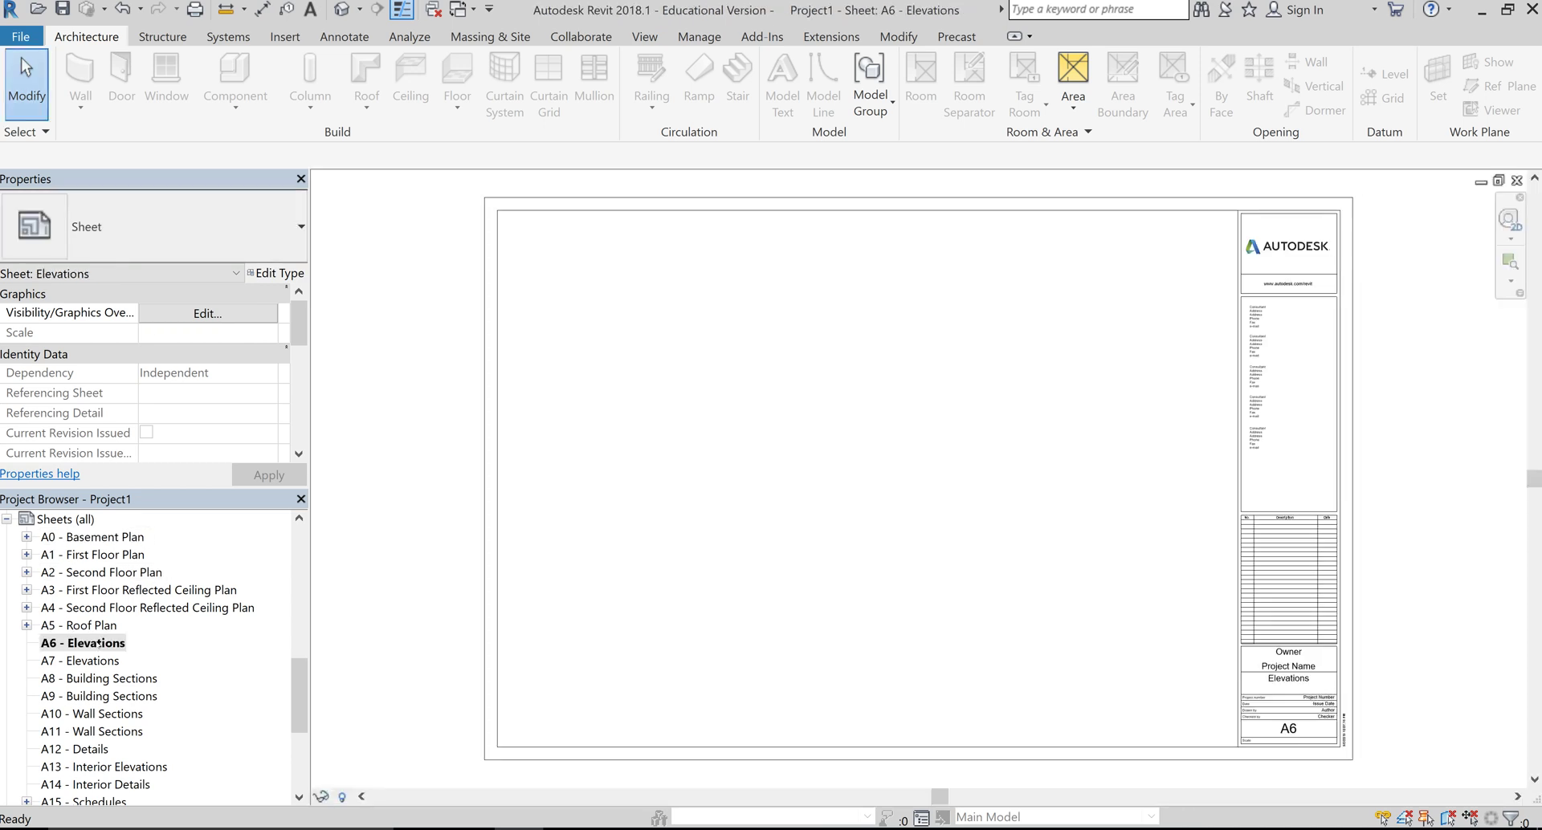
double_click(92, 661)
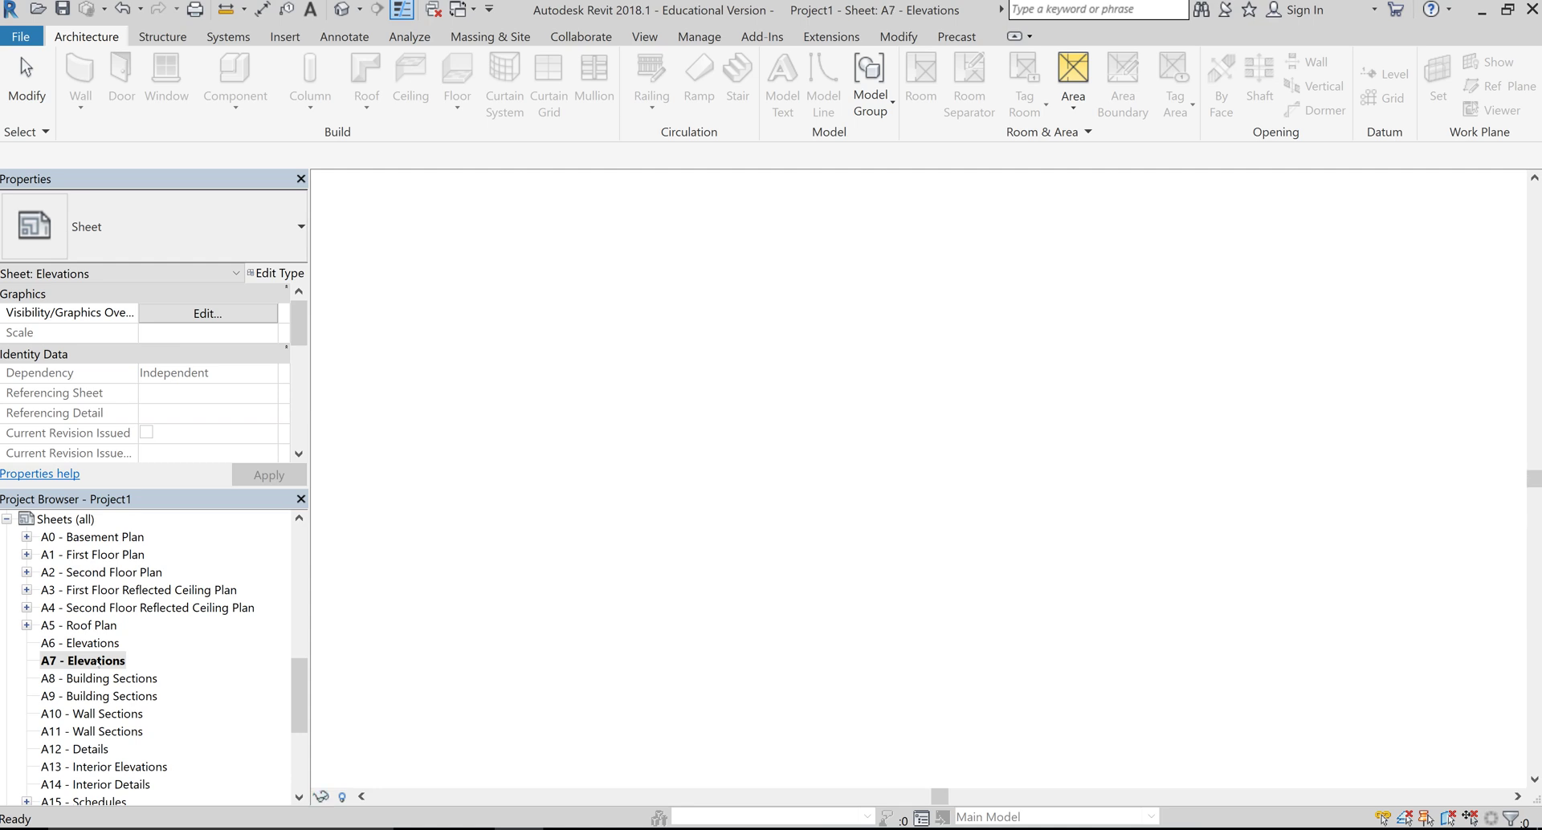
double_click(101, 714)
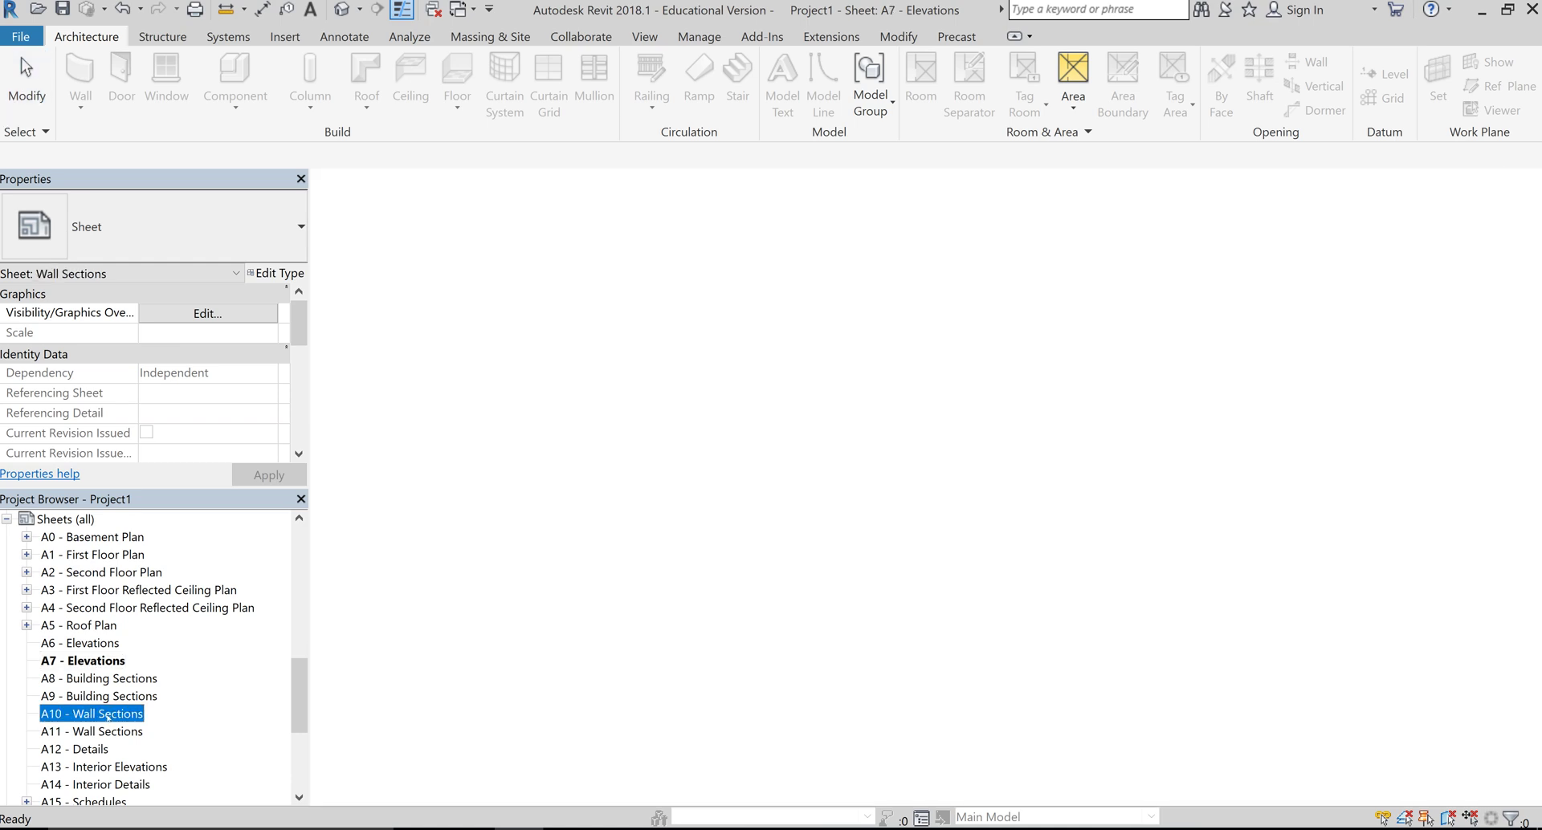
- Reopen sheet A1 - First Floor Plan and check the viewport placed on it
double_click(131, 556)
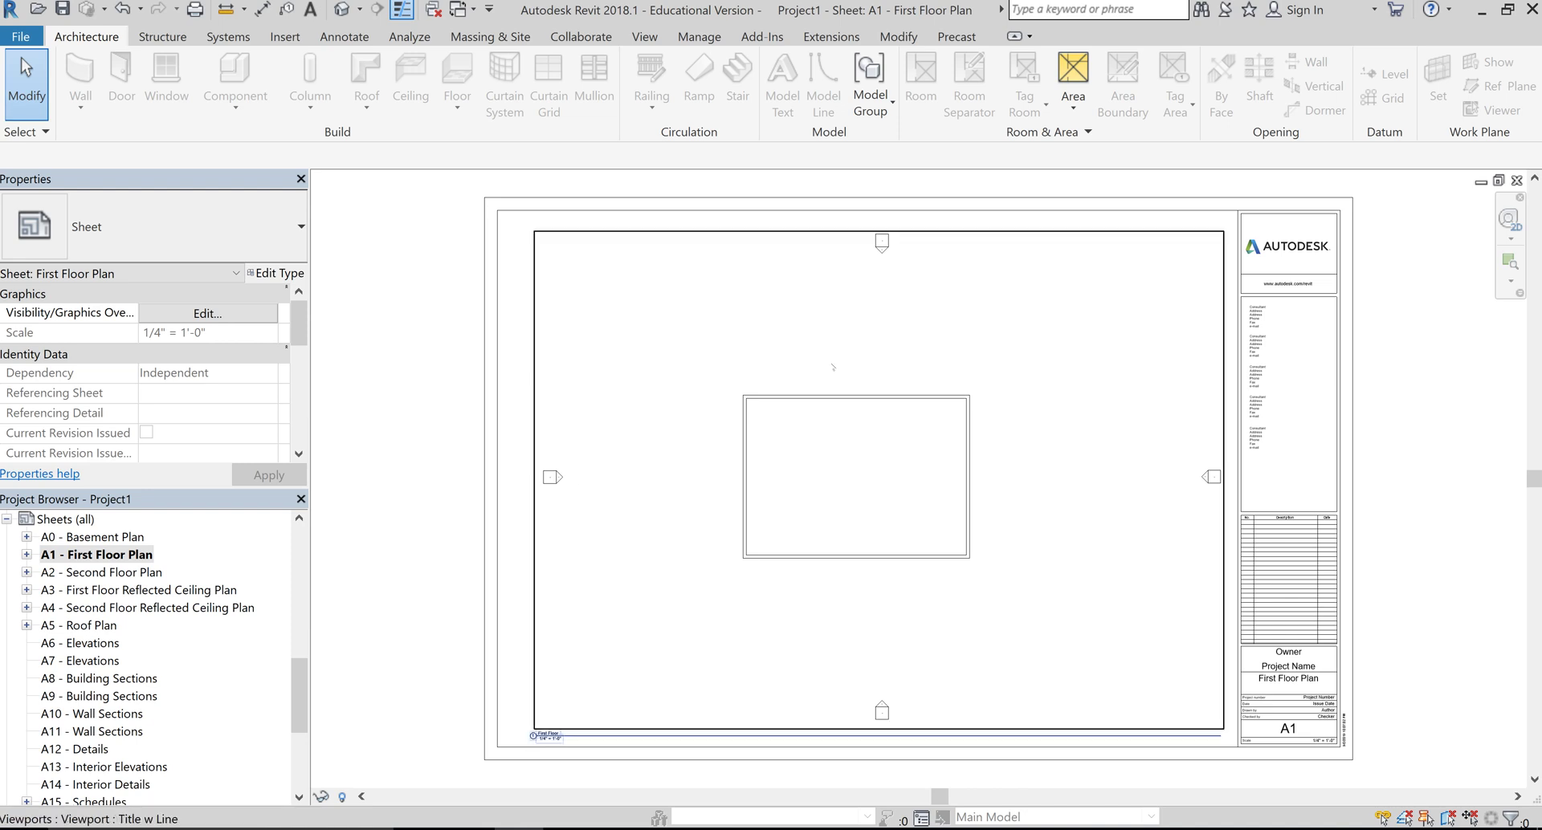
left_click(906, 347)
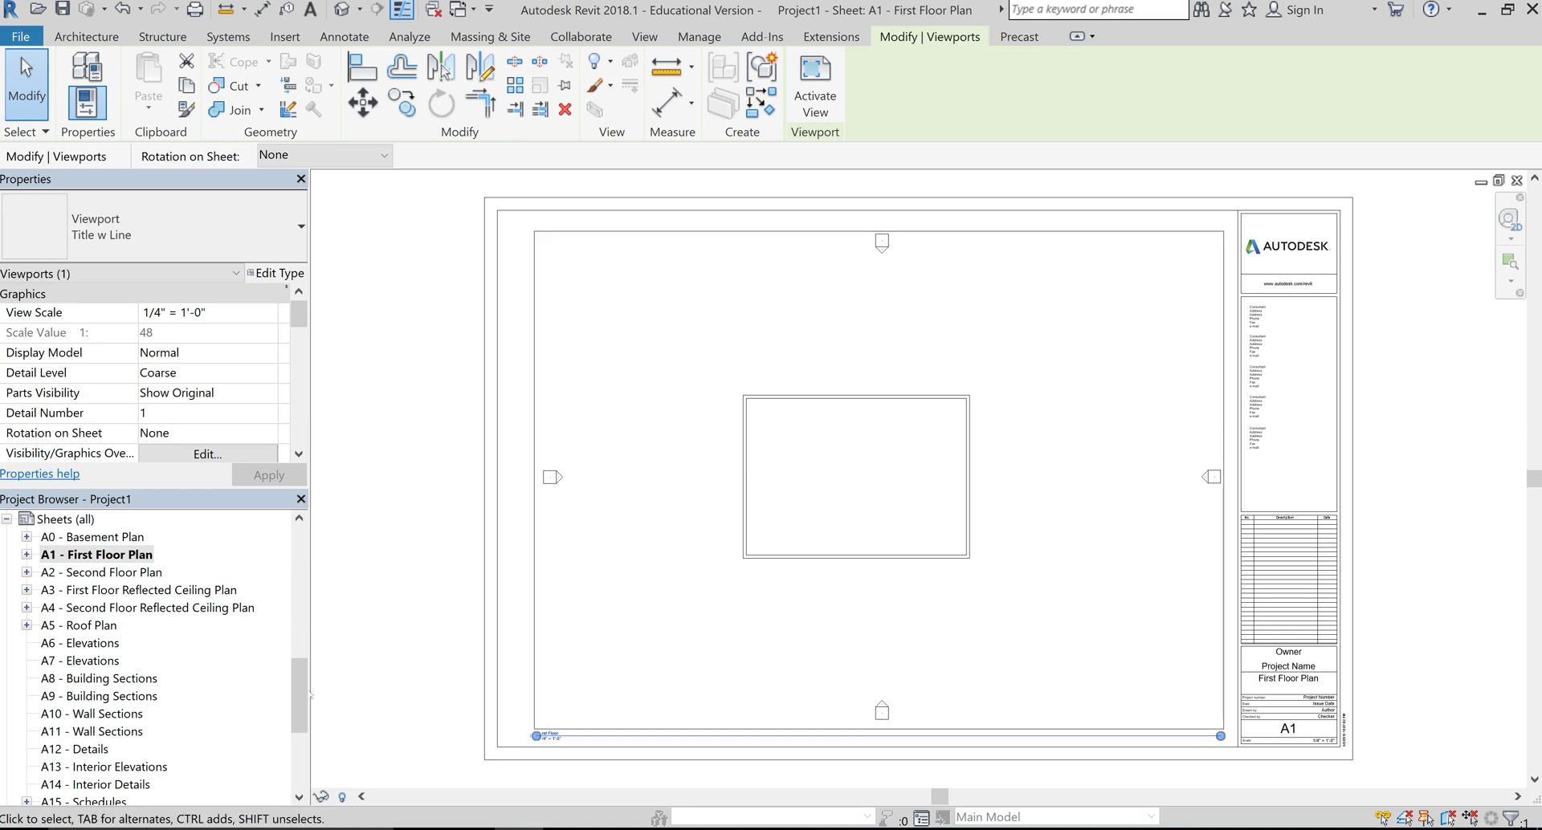
key("Escape")
- Look through the floor plan views First Floor, First Floor Framing and Roof Plan in the project's view list
scroll(120, 626, "up", 9)
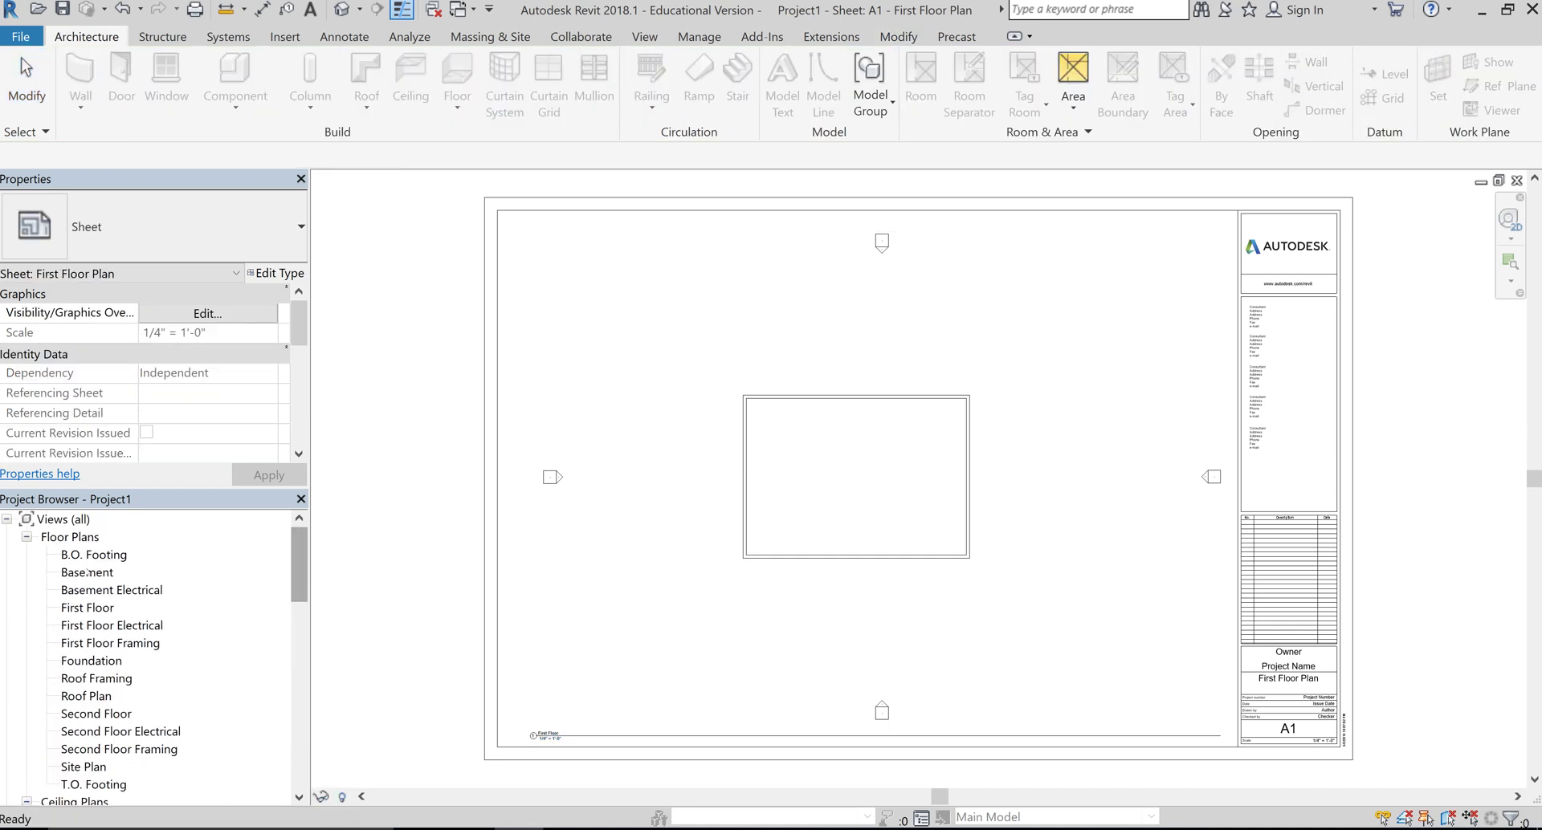
left_click(86, 608)
left_click(104, 644)
left_click(91, 697)
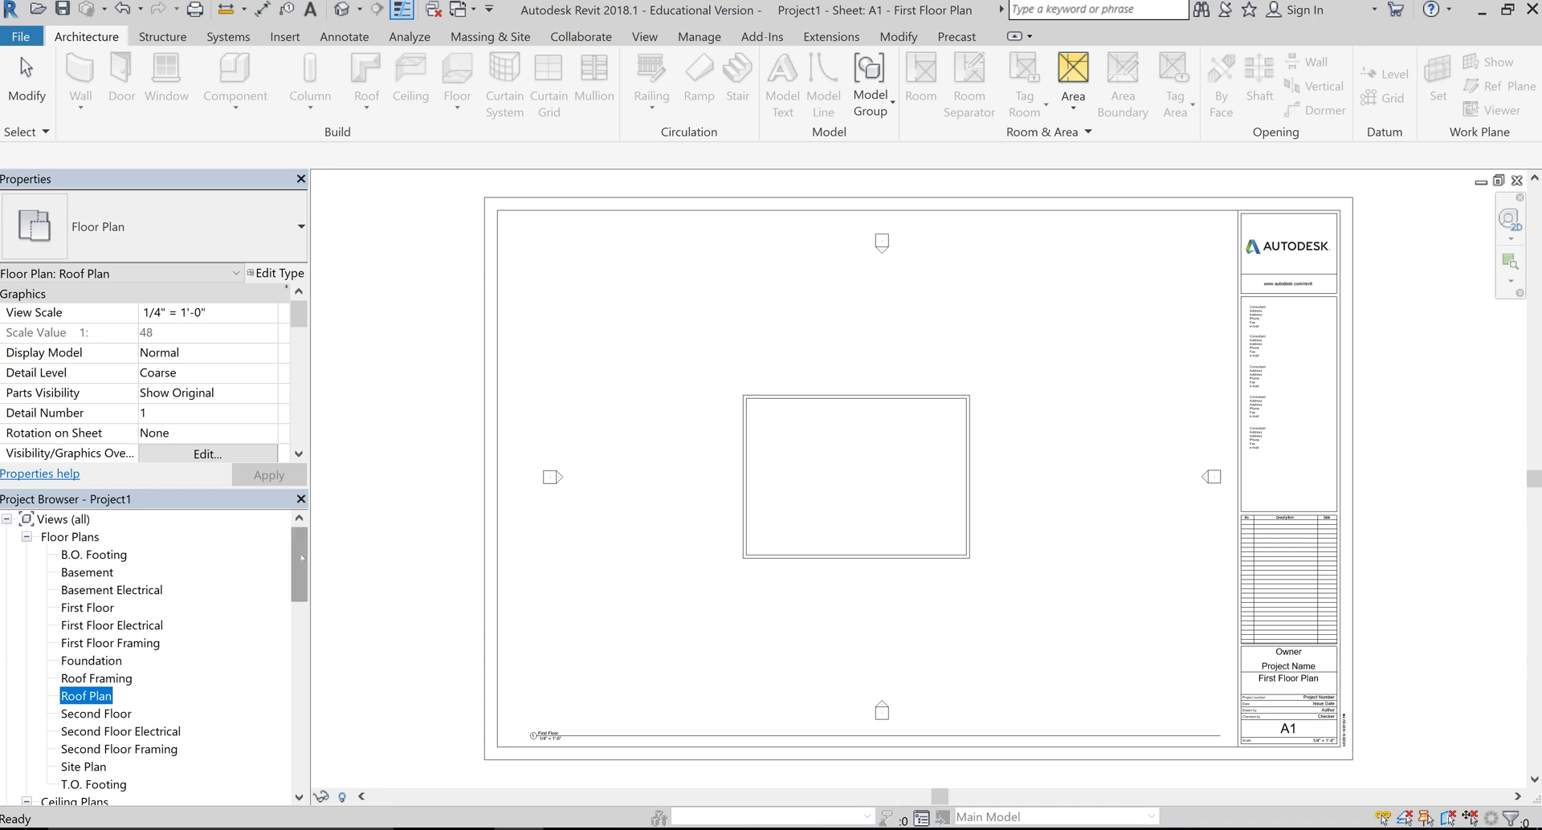
- Go back to sheet A1 in the sheet list and examine the properties of its title block
left_click_drag(302, 558, 302, 670)
left_click(454, 629)
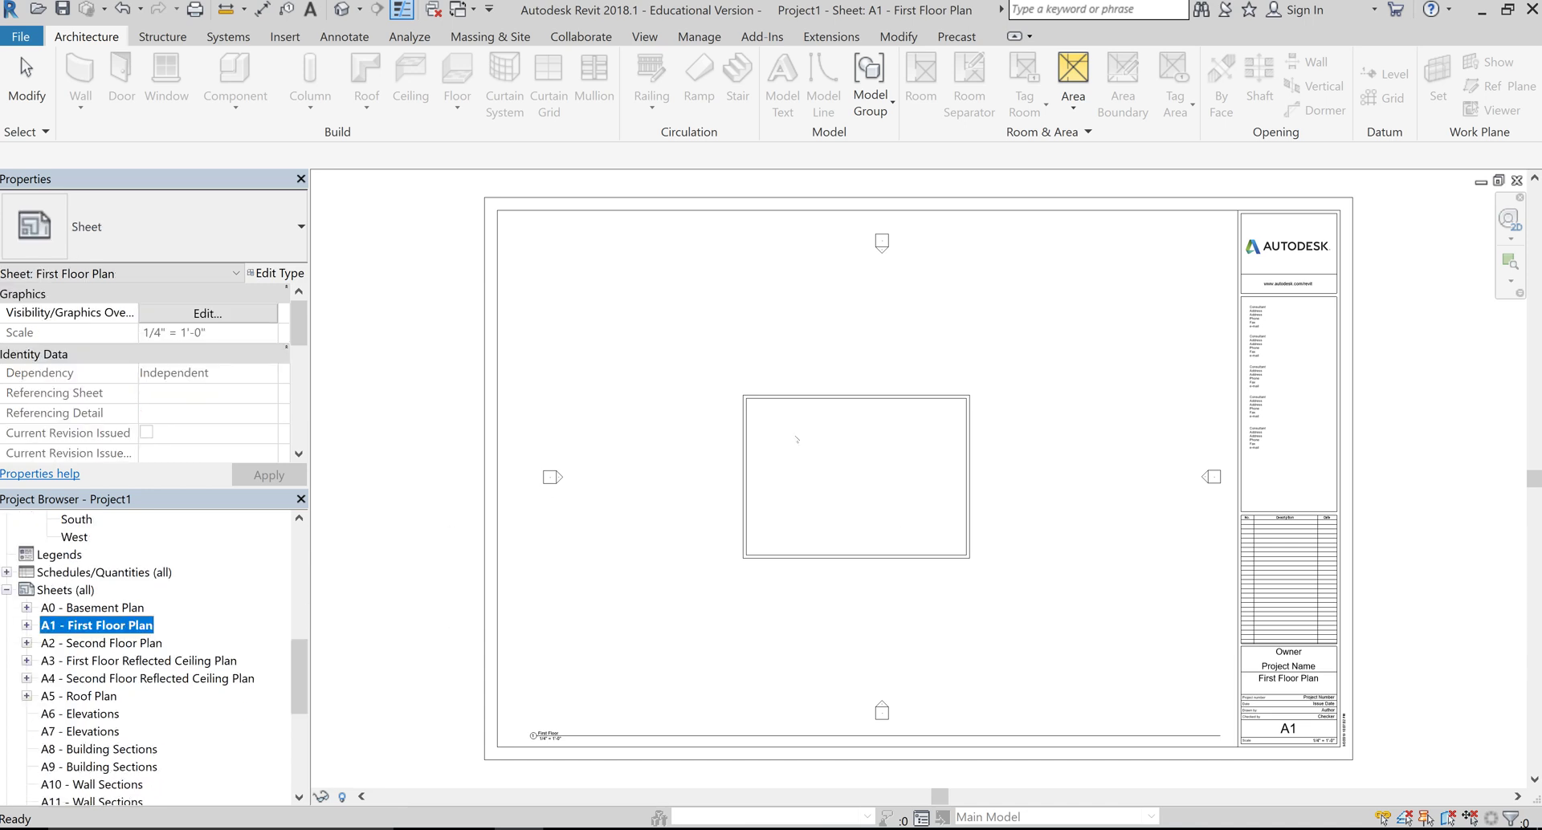
left_click(1408, 321)
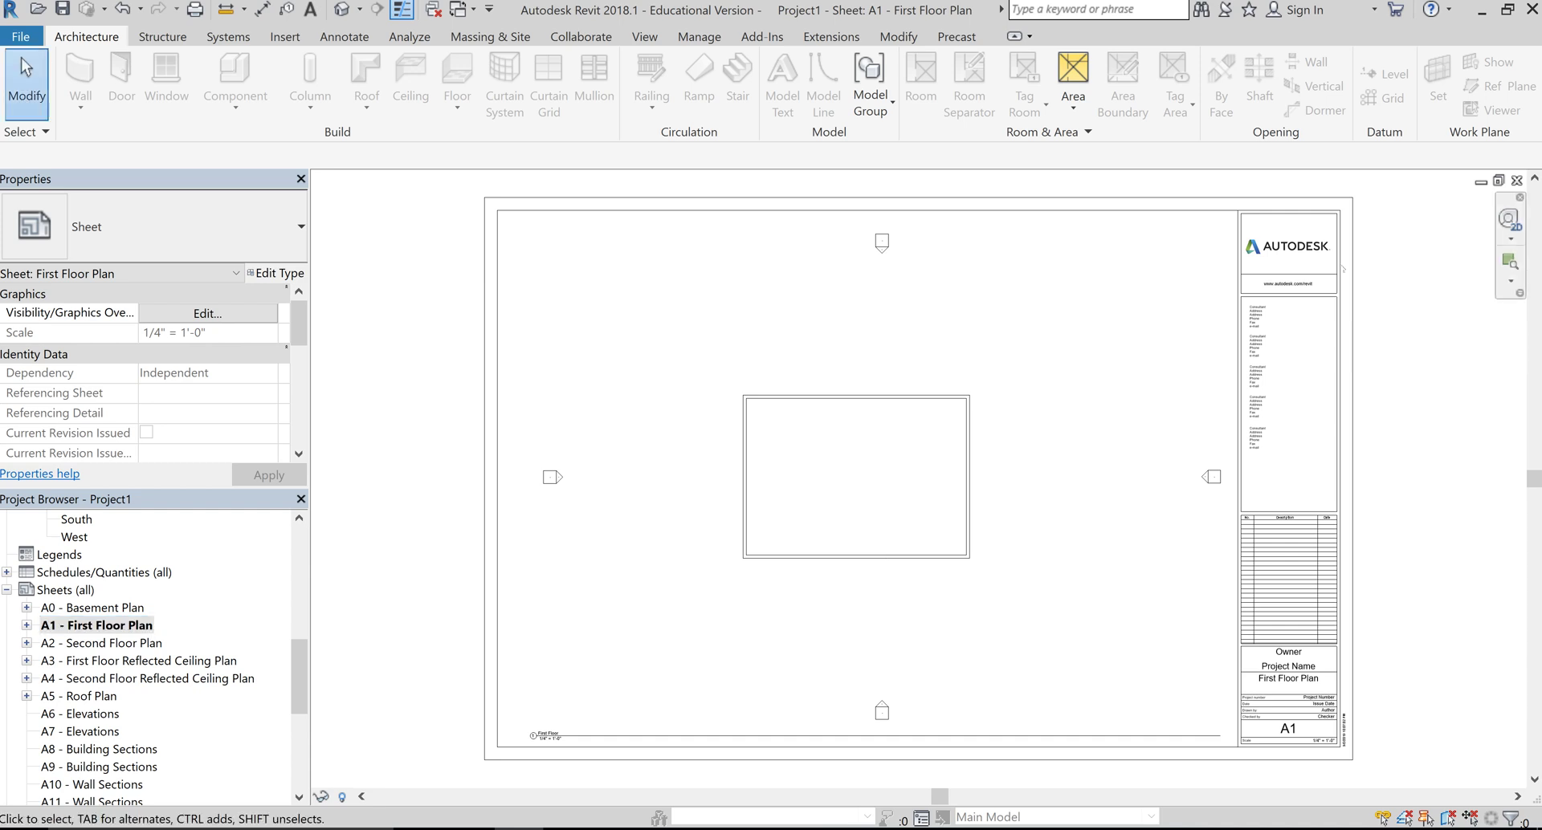
left_click(1324, 217)
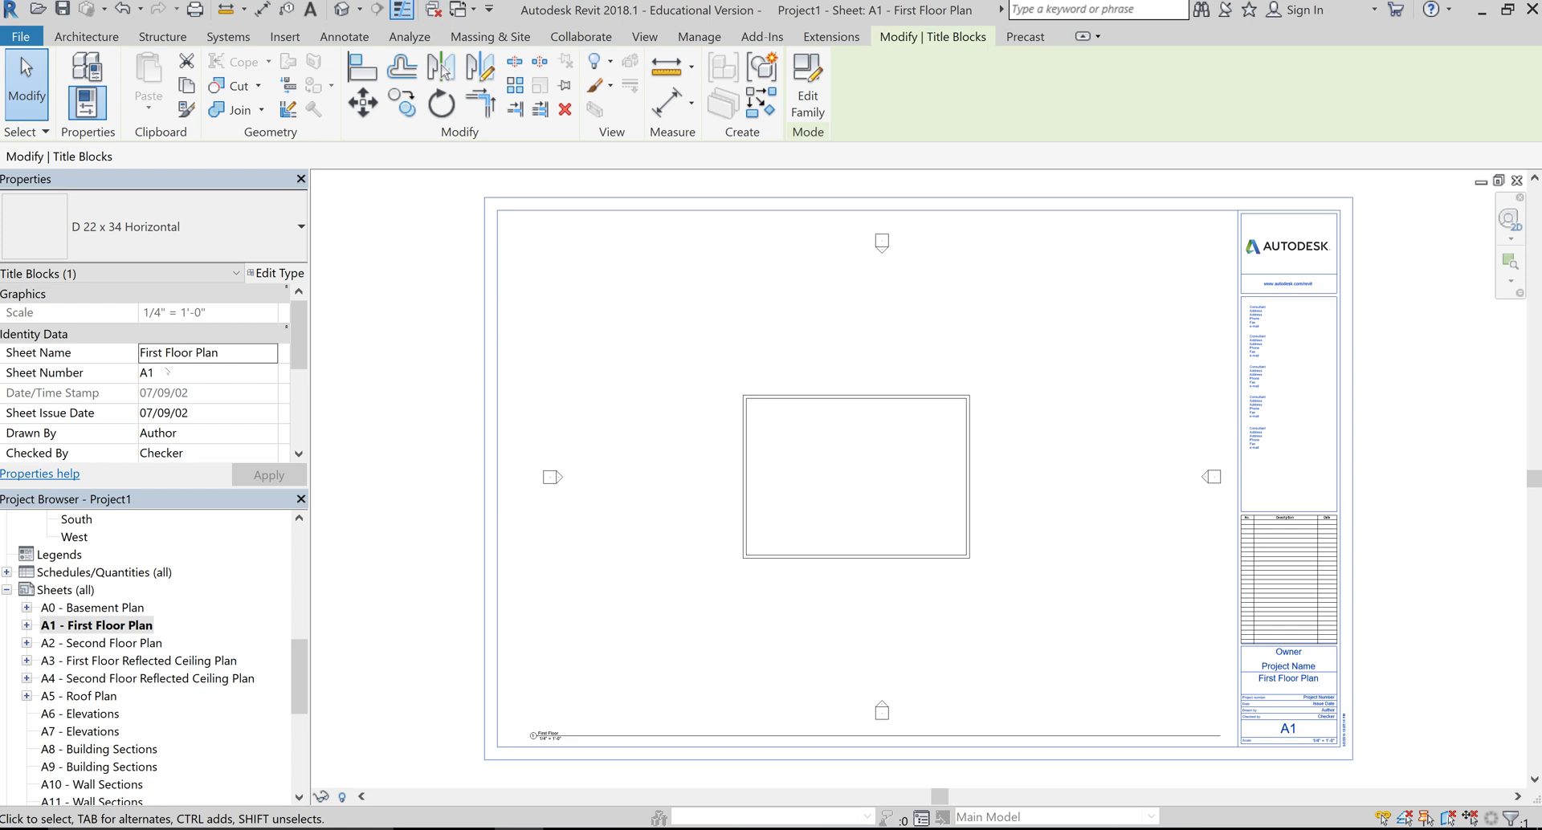
left_click(1011, 594)
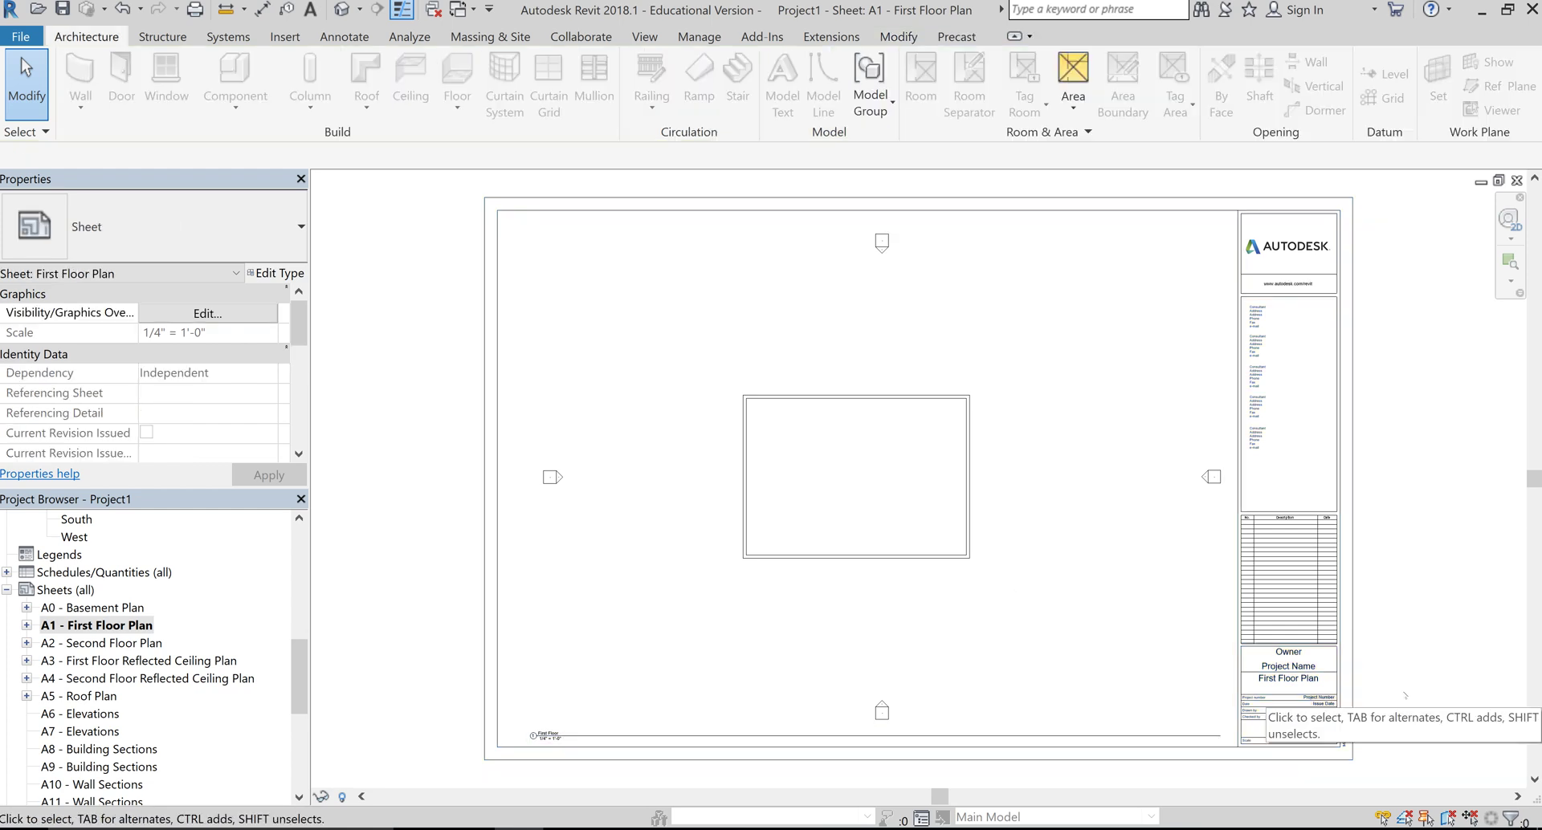
- Rename sheet A1 to Main Level by editing the sheet name in its title block
scroll(1299, 676, "up", 2)
middle_click_drag(1299, 677, 884, 494)
scroll(883, 494, "up", 2)
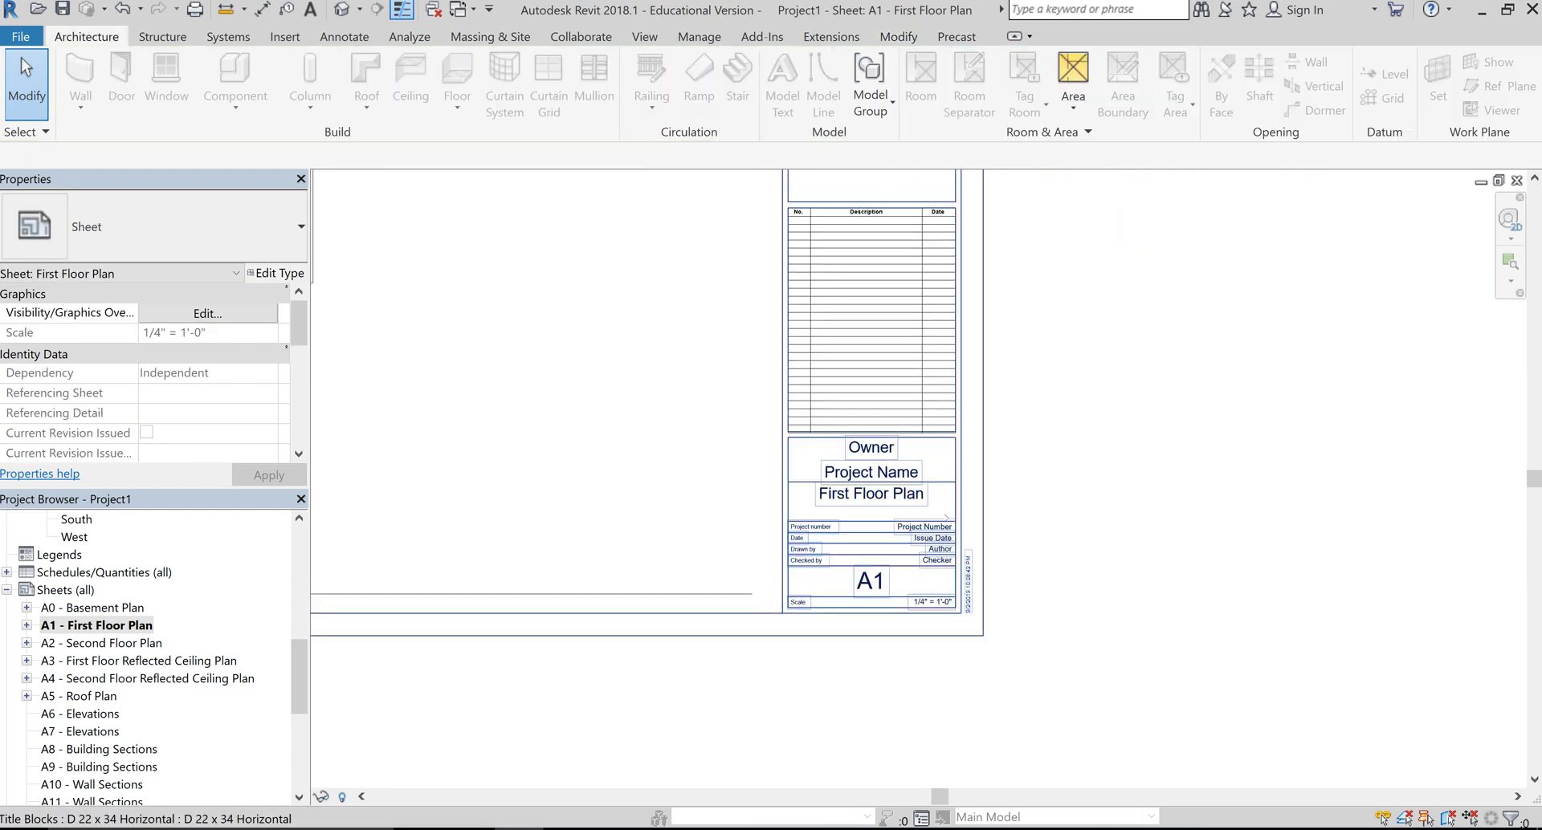
left_click(871, 493)
left_click(866, 488)
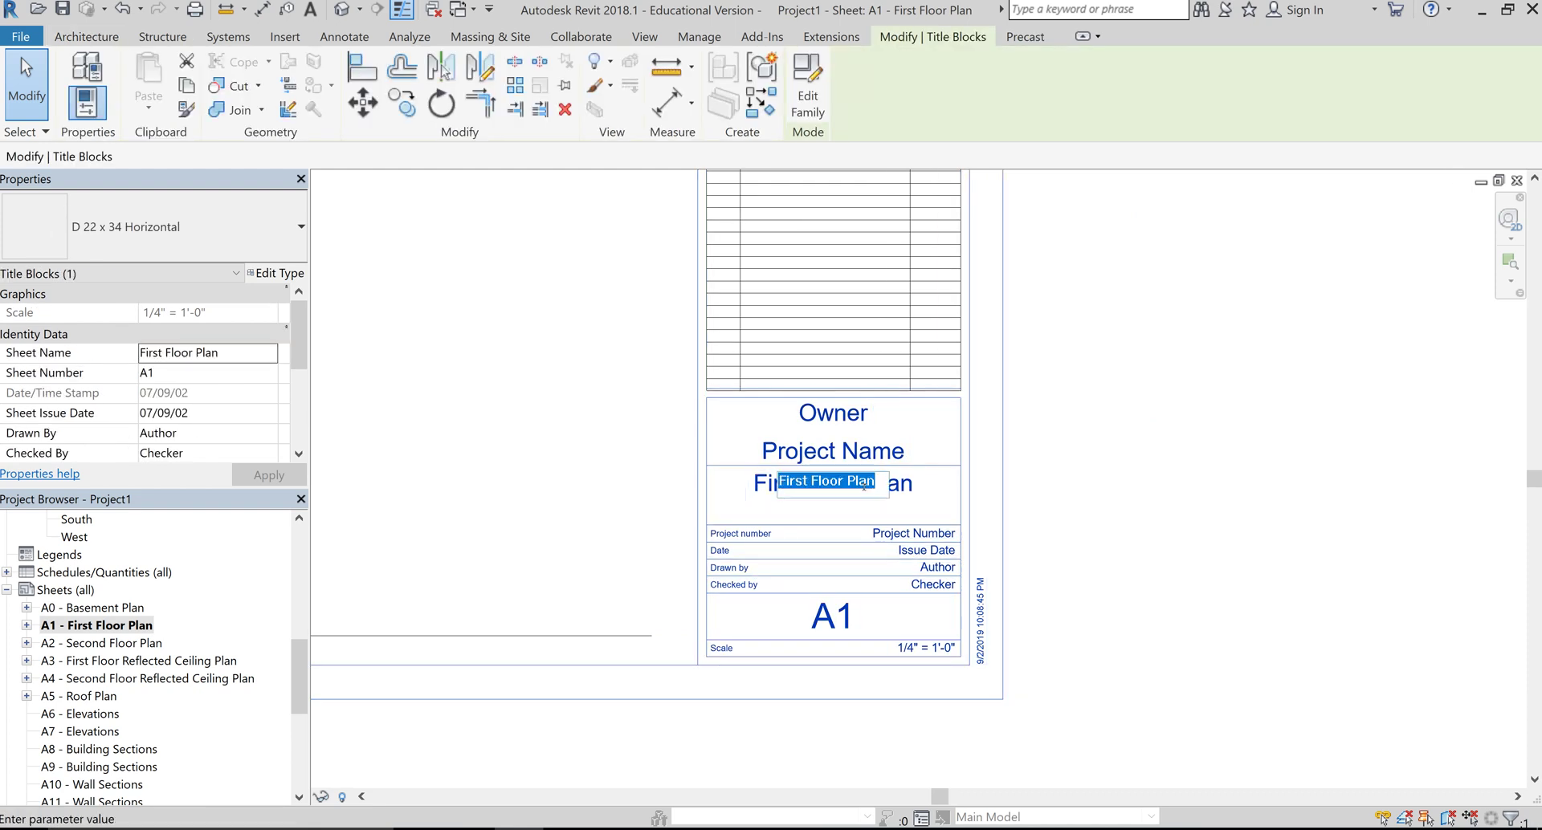
type("Main ")
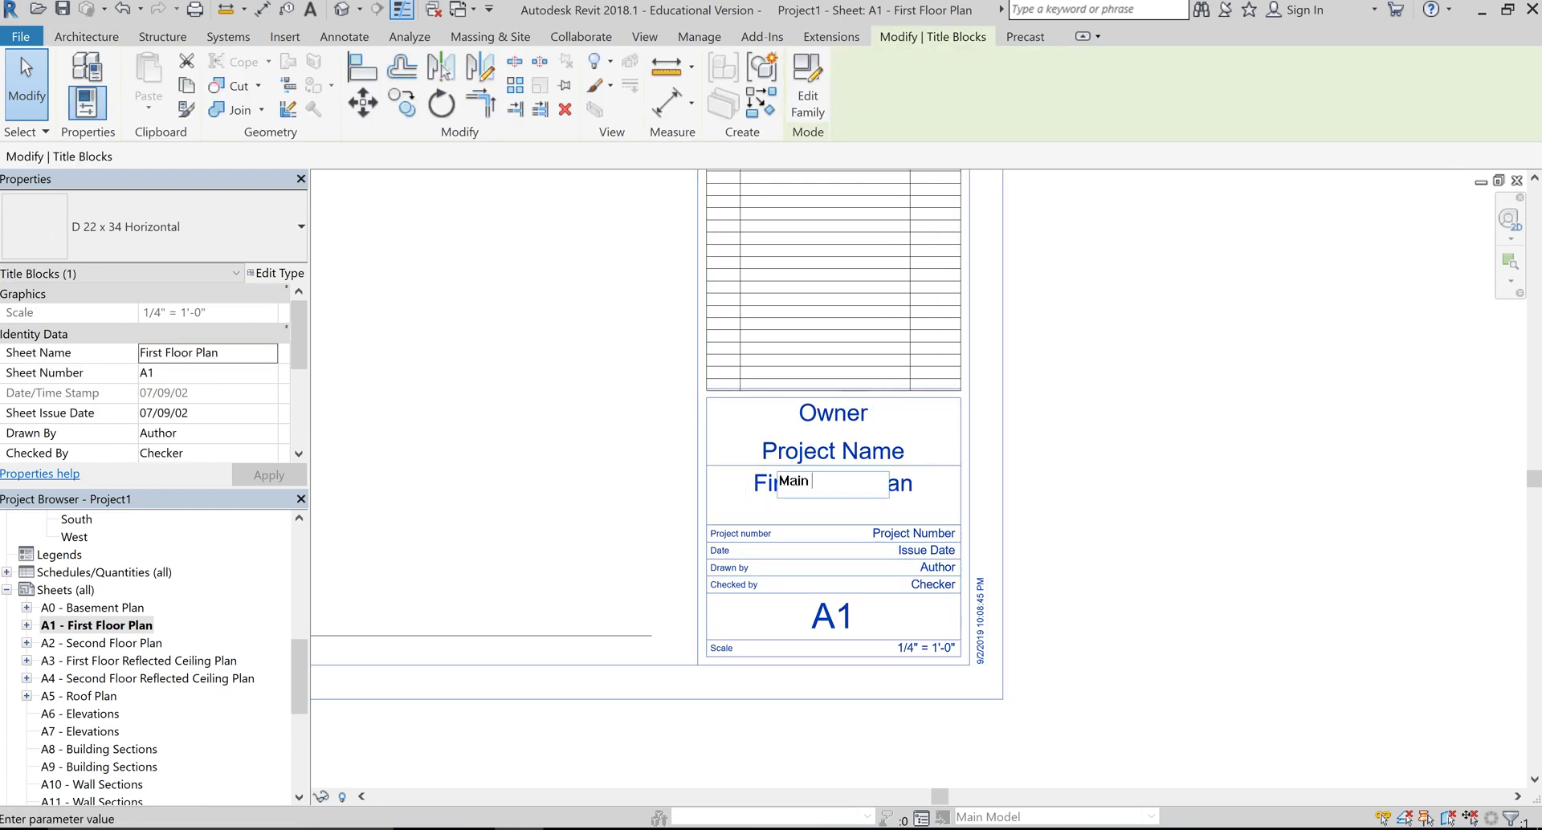
type("Level")
key("Return")
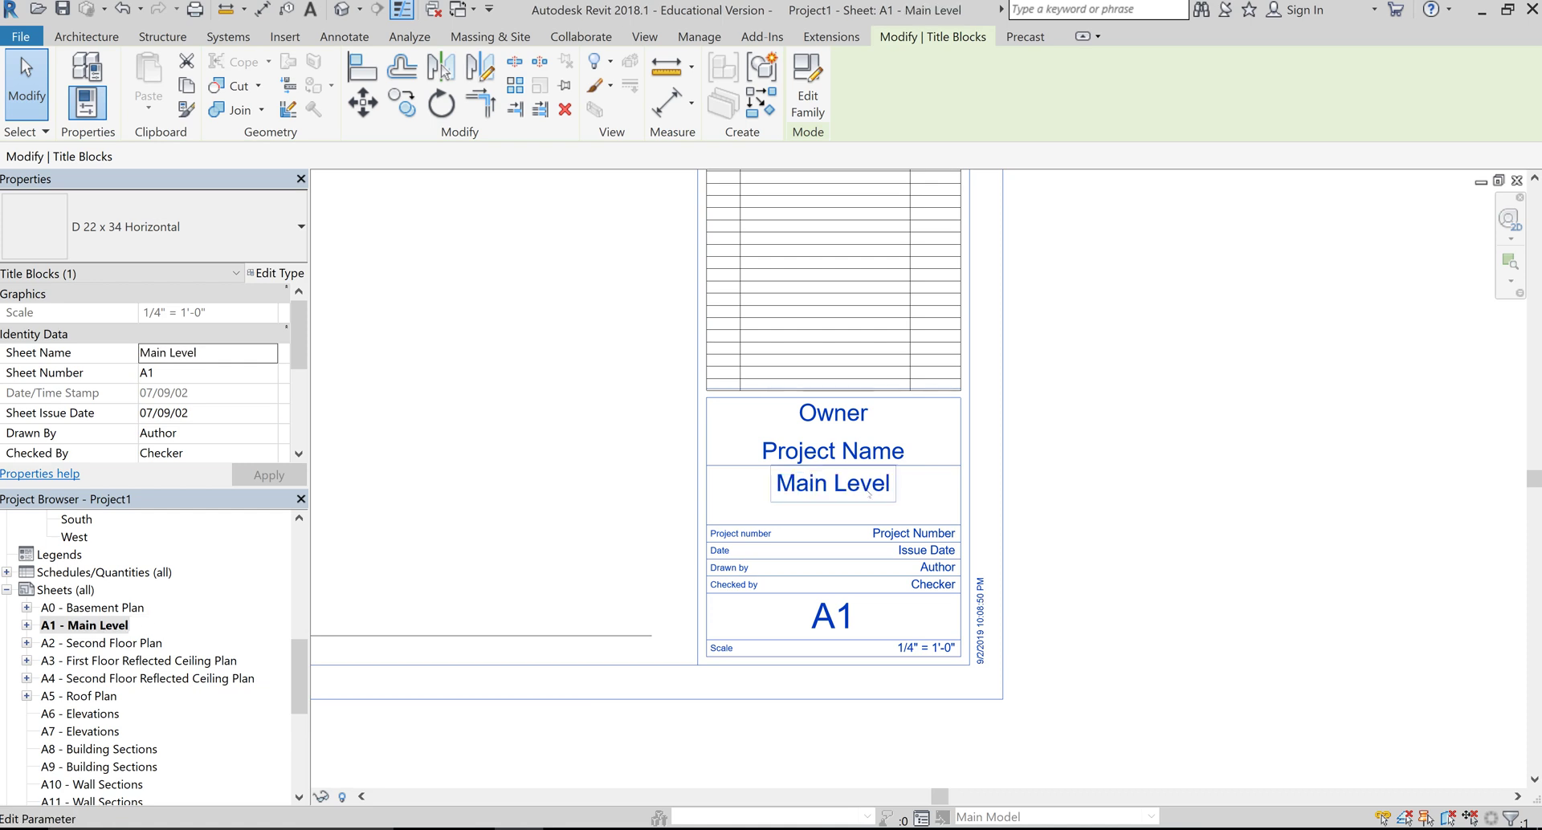
key("Escape")
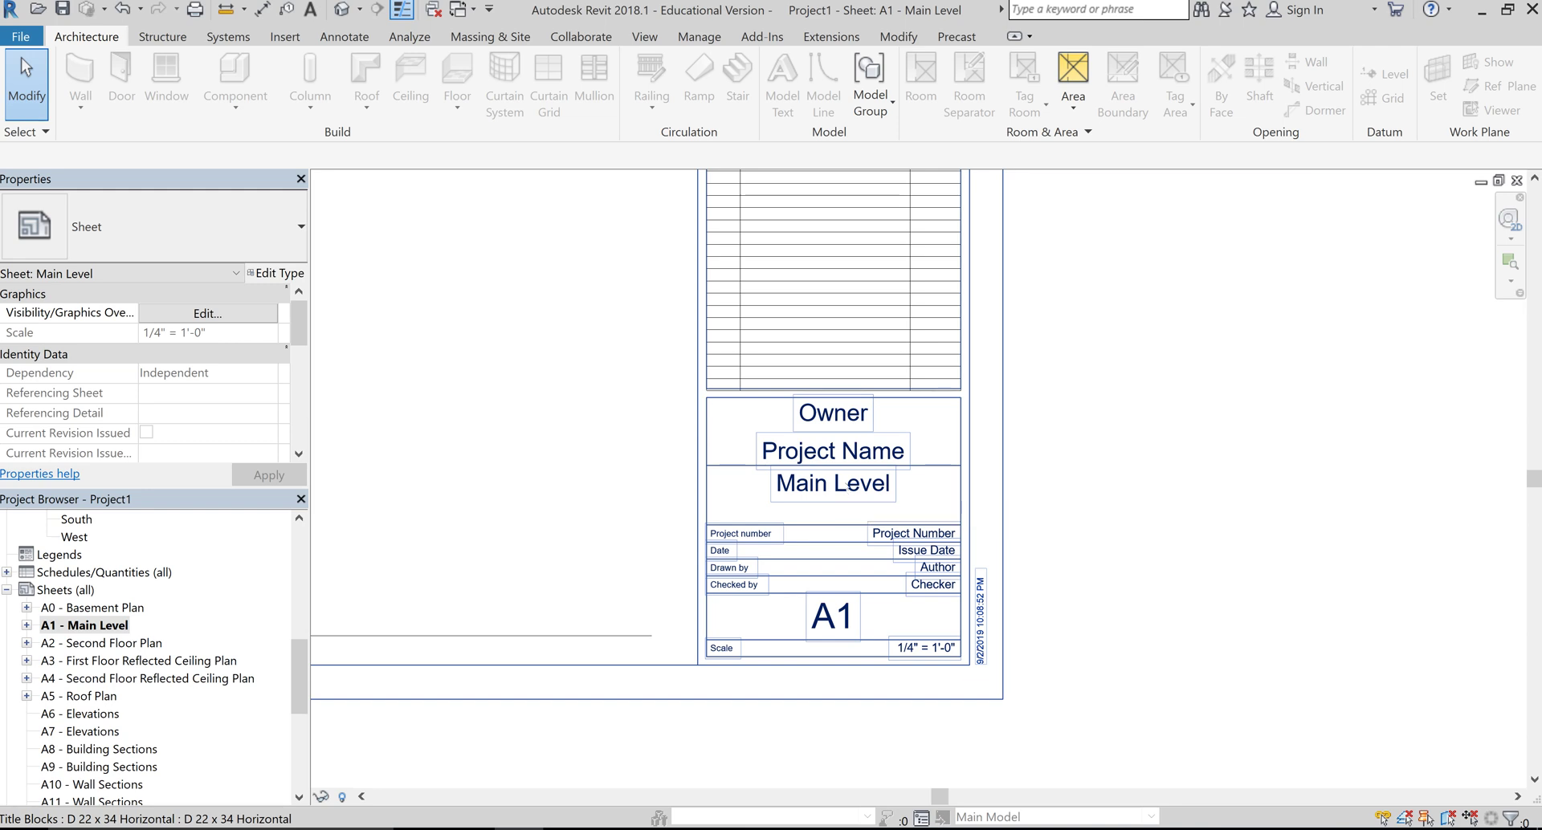
- Re-enter Main Level as the sheet name in the A1 title block, leaving the field closed
left_click(849, 486)
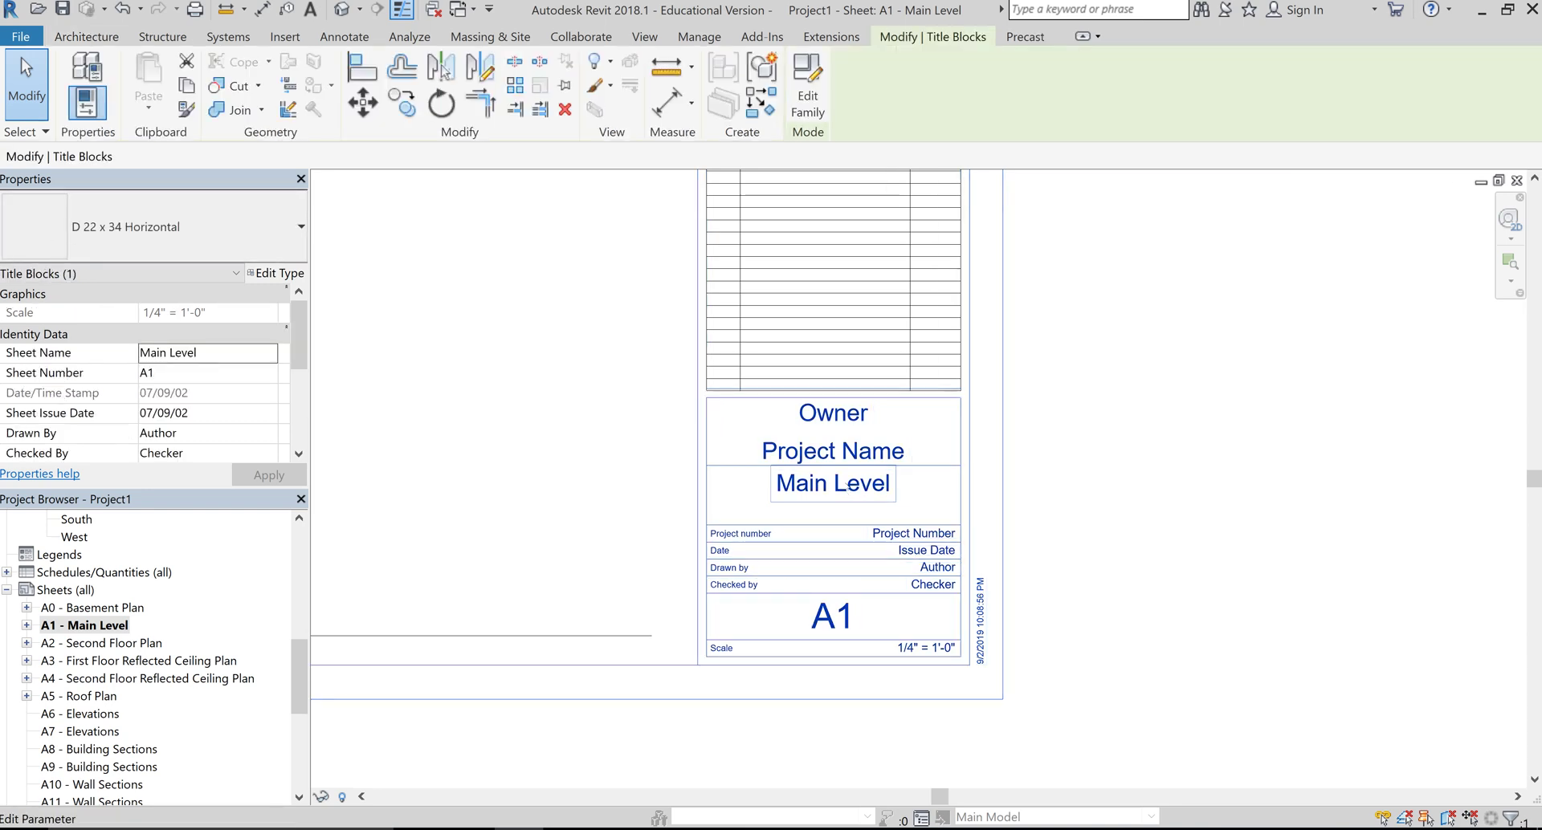
left_click(841, 480)
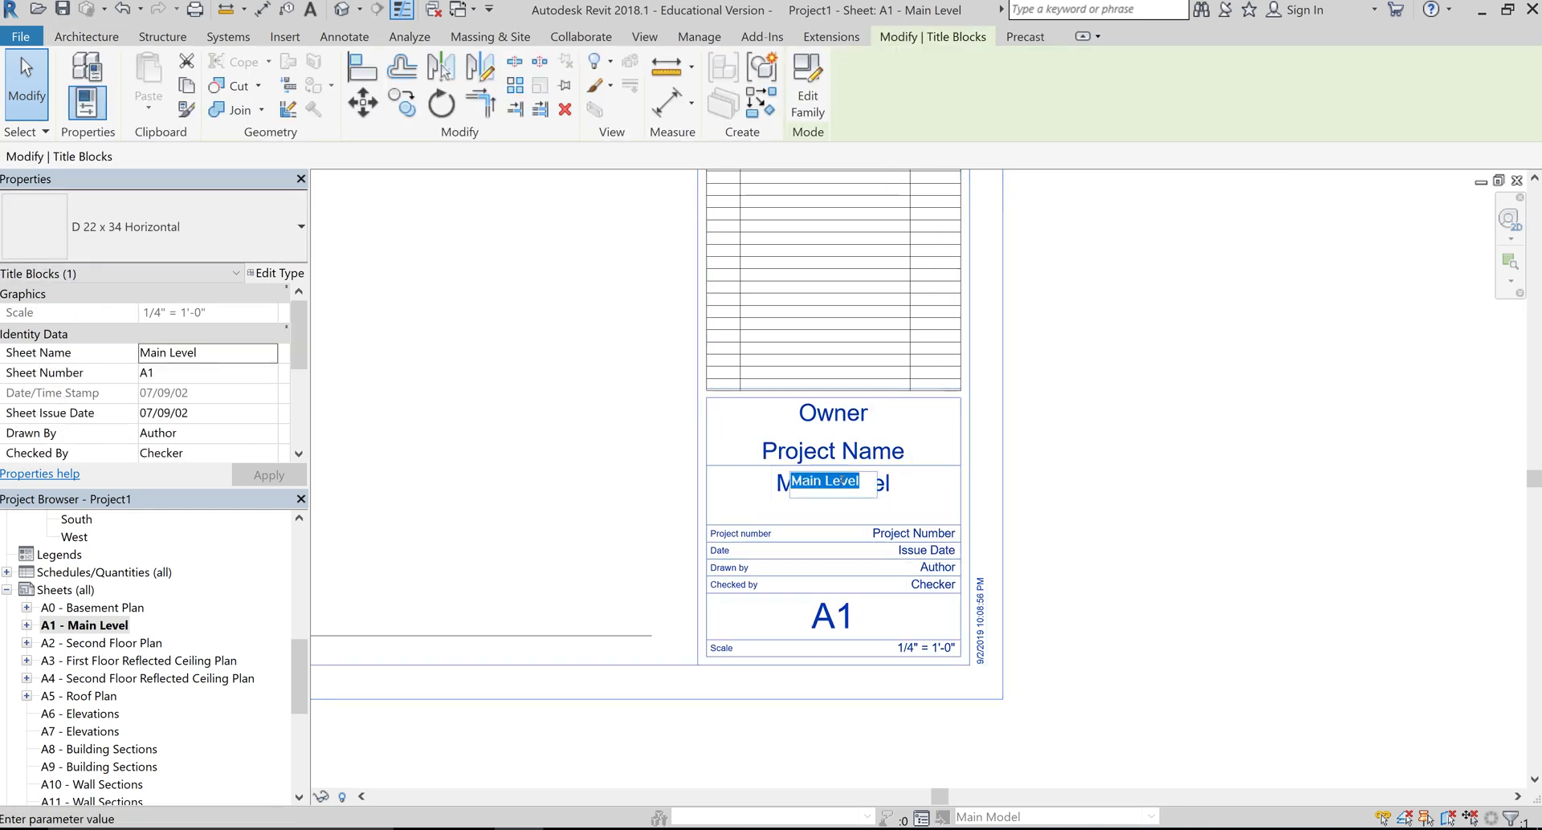
type("Mai")
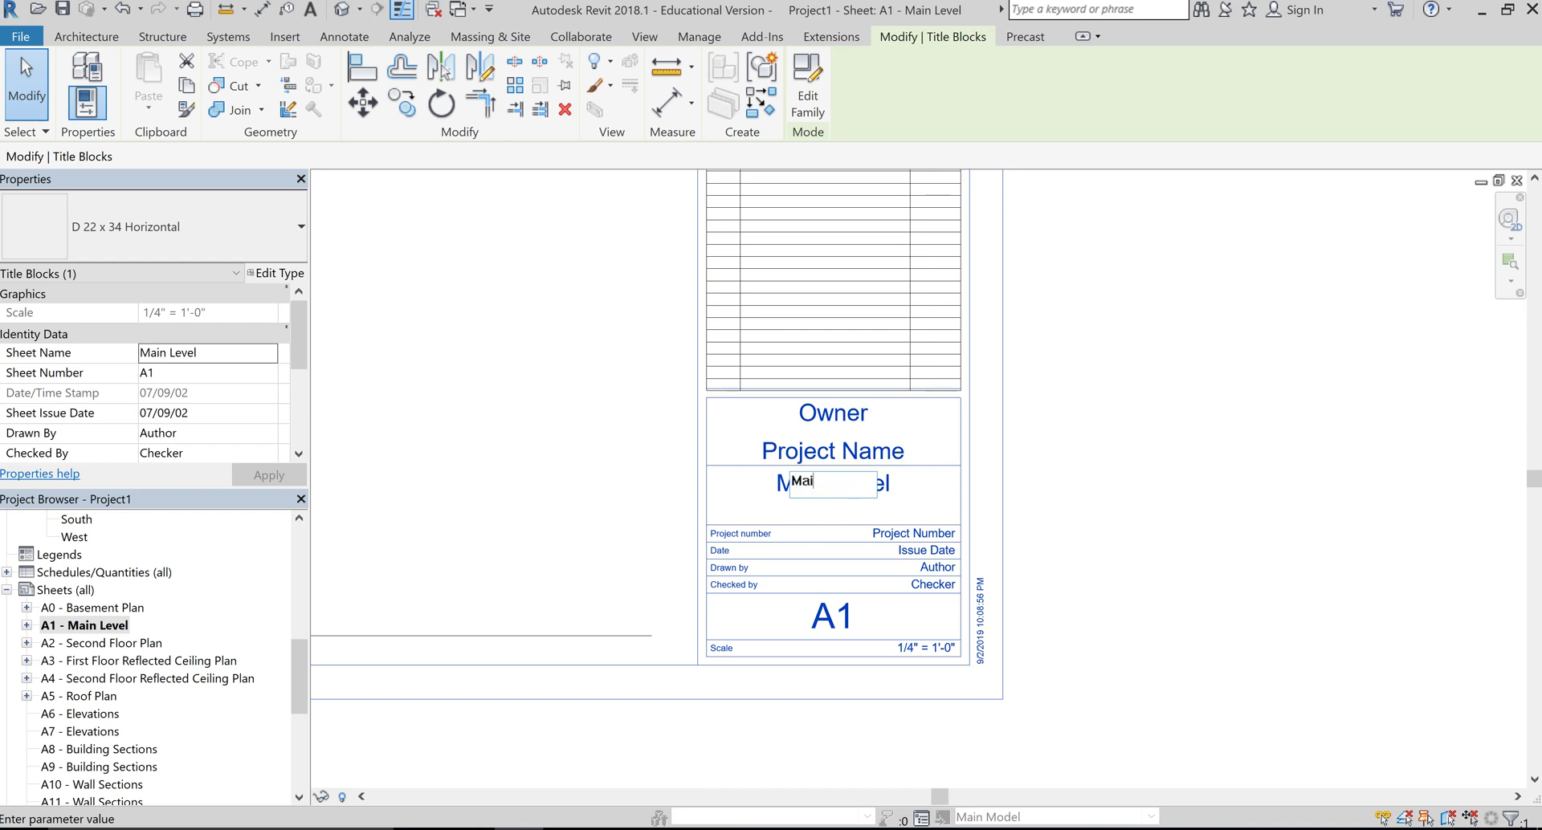
type("n Level")
key("Return")
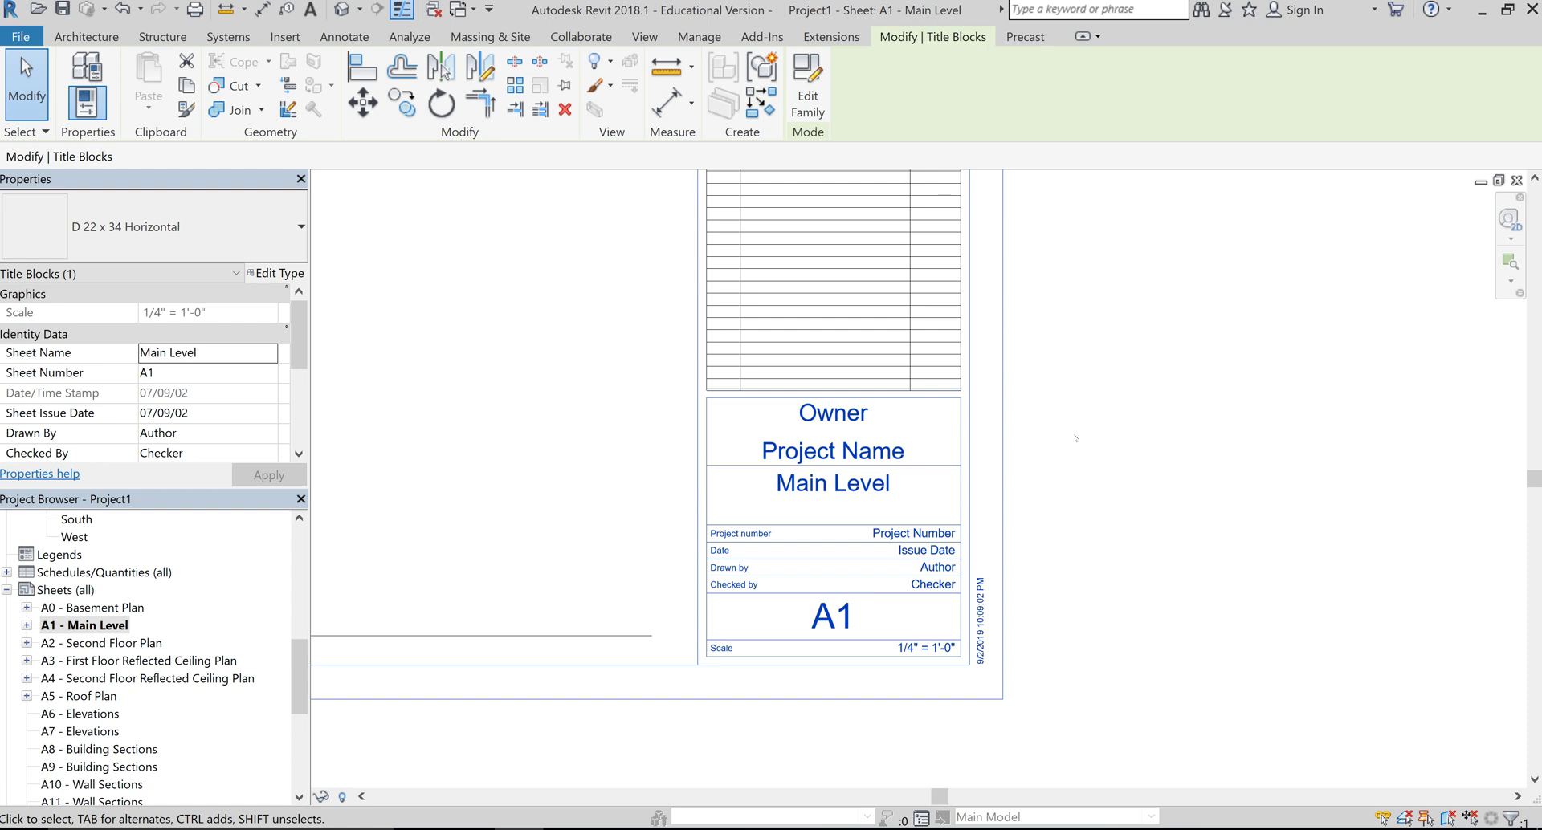
left_click(854, 488)
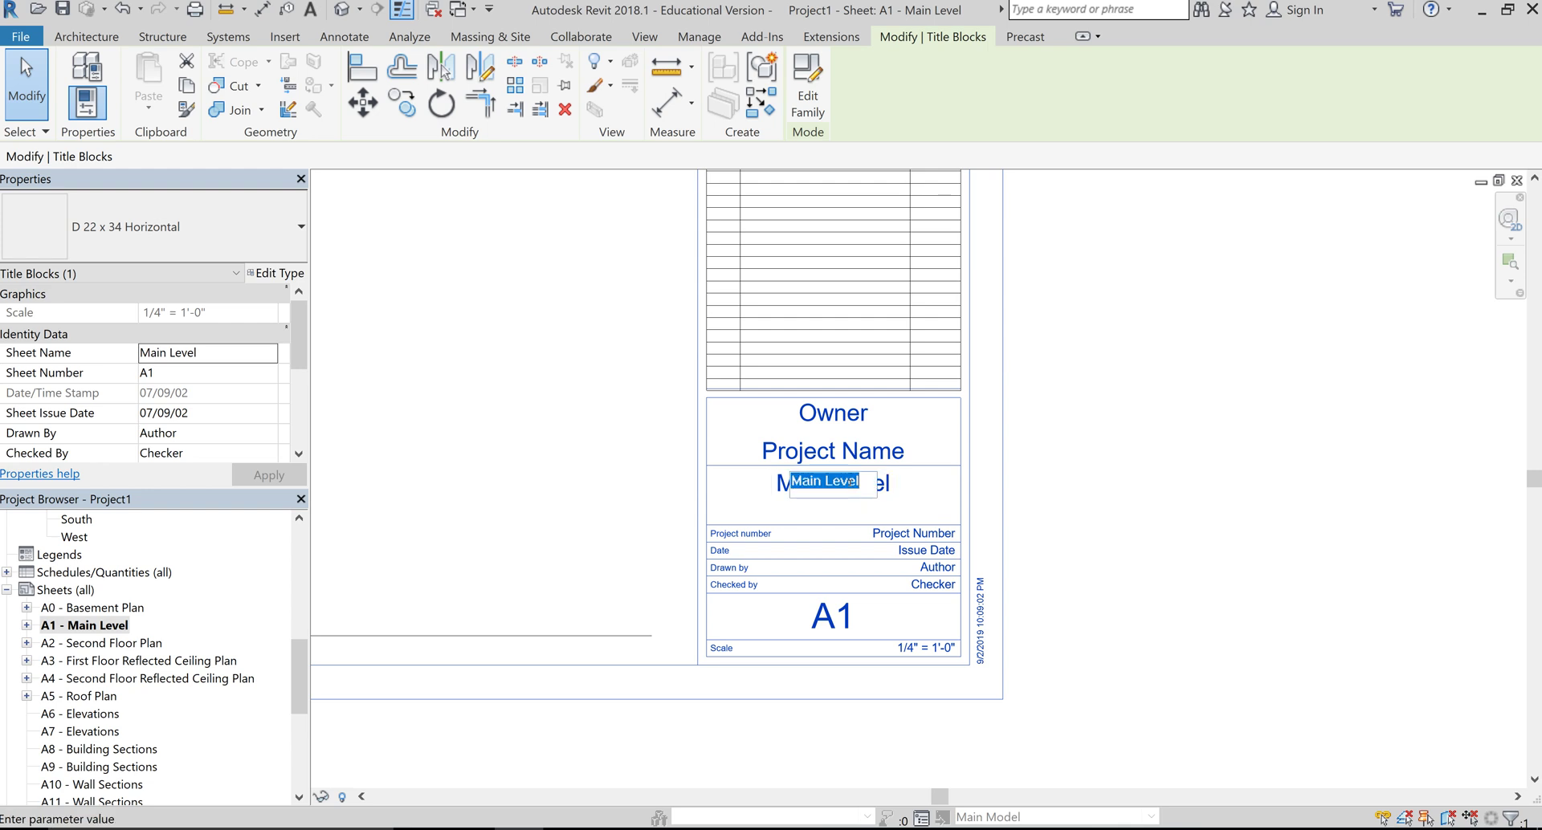
left_click(1104, 499)
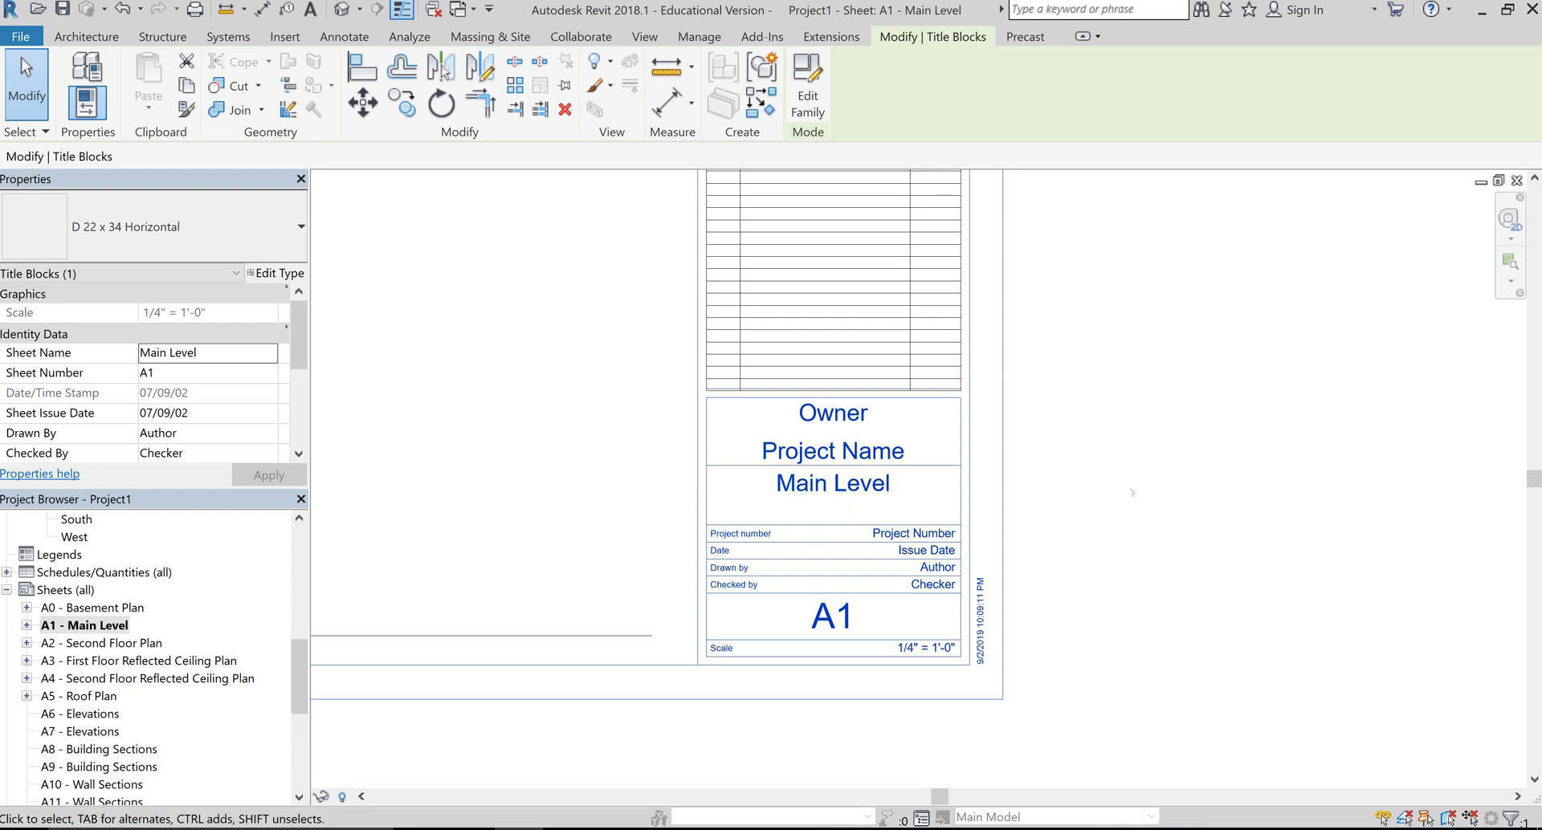
- Examine the First Floor viewport title on sheet A1 and select the floor plan viewport
scroll(1140, 491, "down", 3)
middle_click_drag(788, 440, 1176, 439)
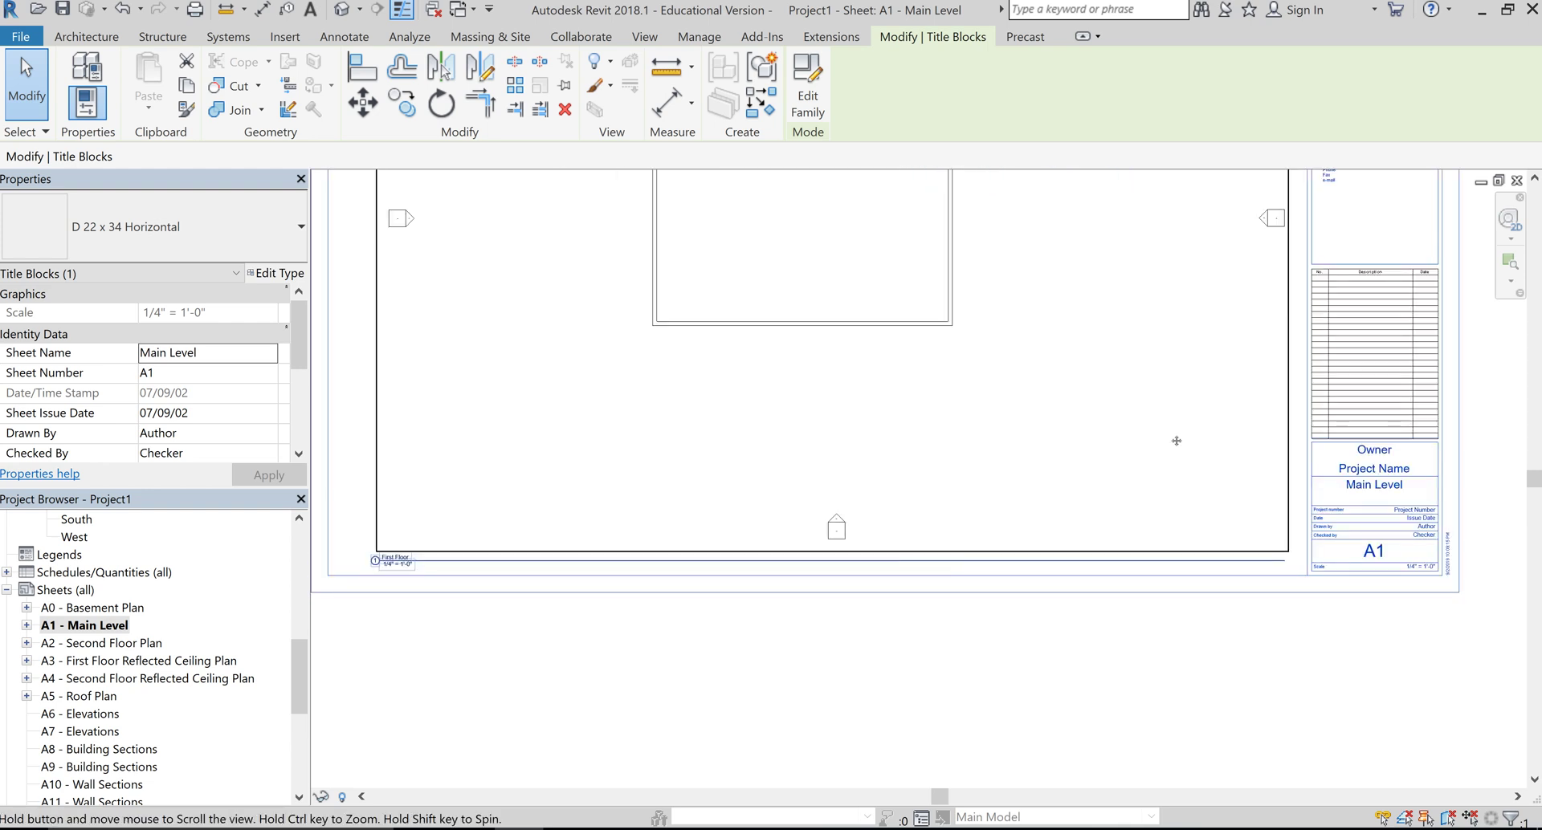
scroll(402, 562, "up", 4)
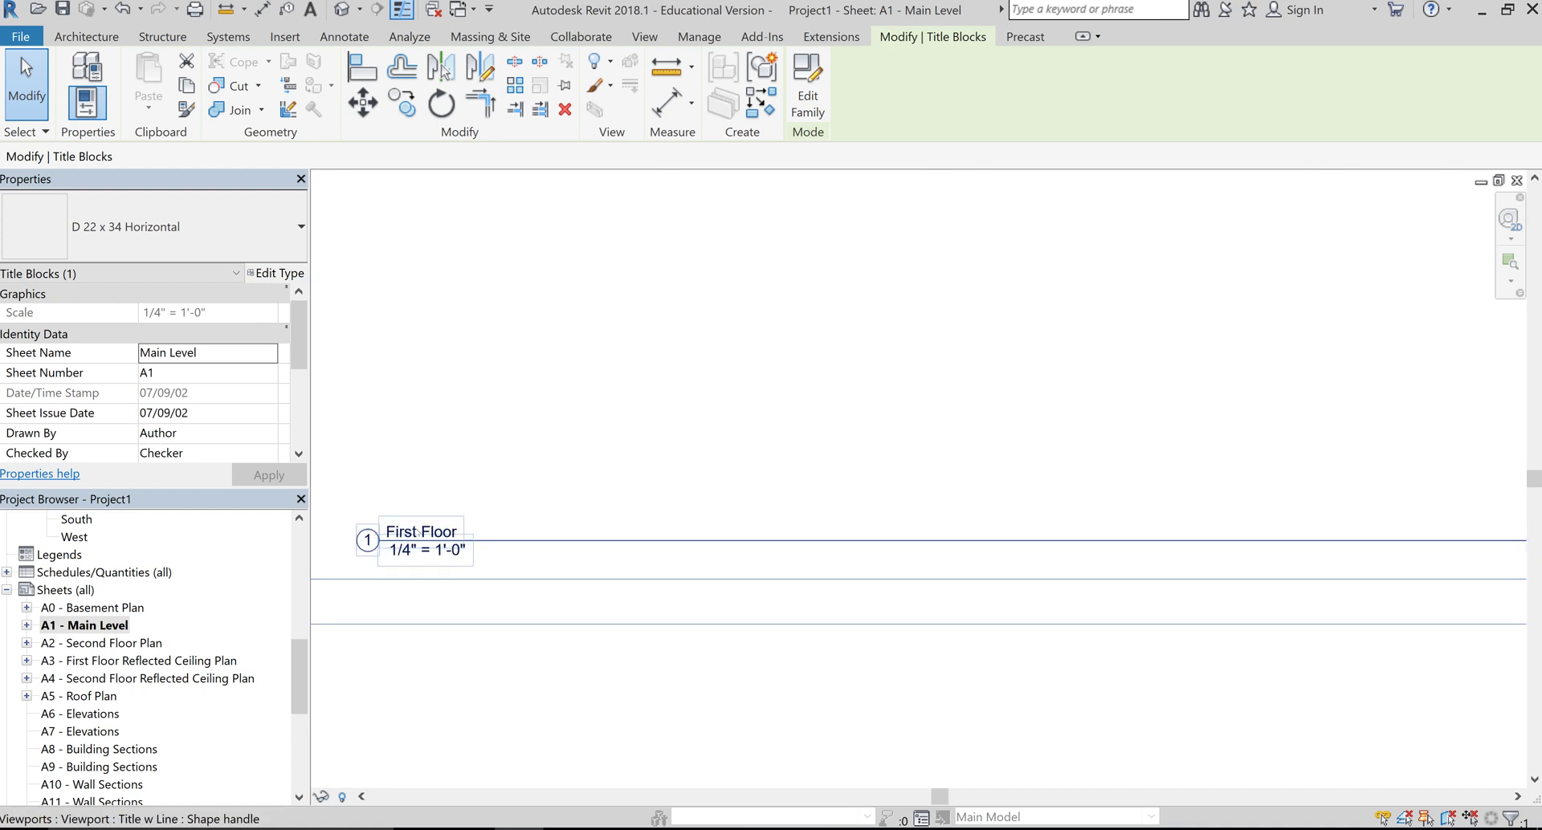
scroll(443, 532, "down", 5)
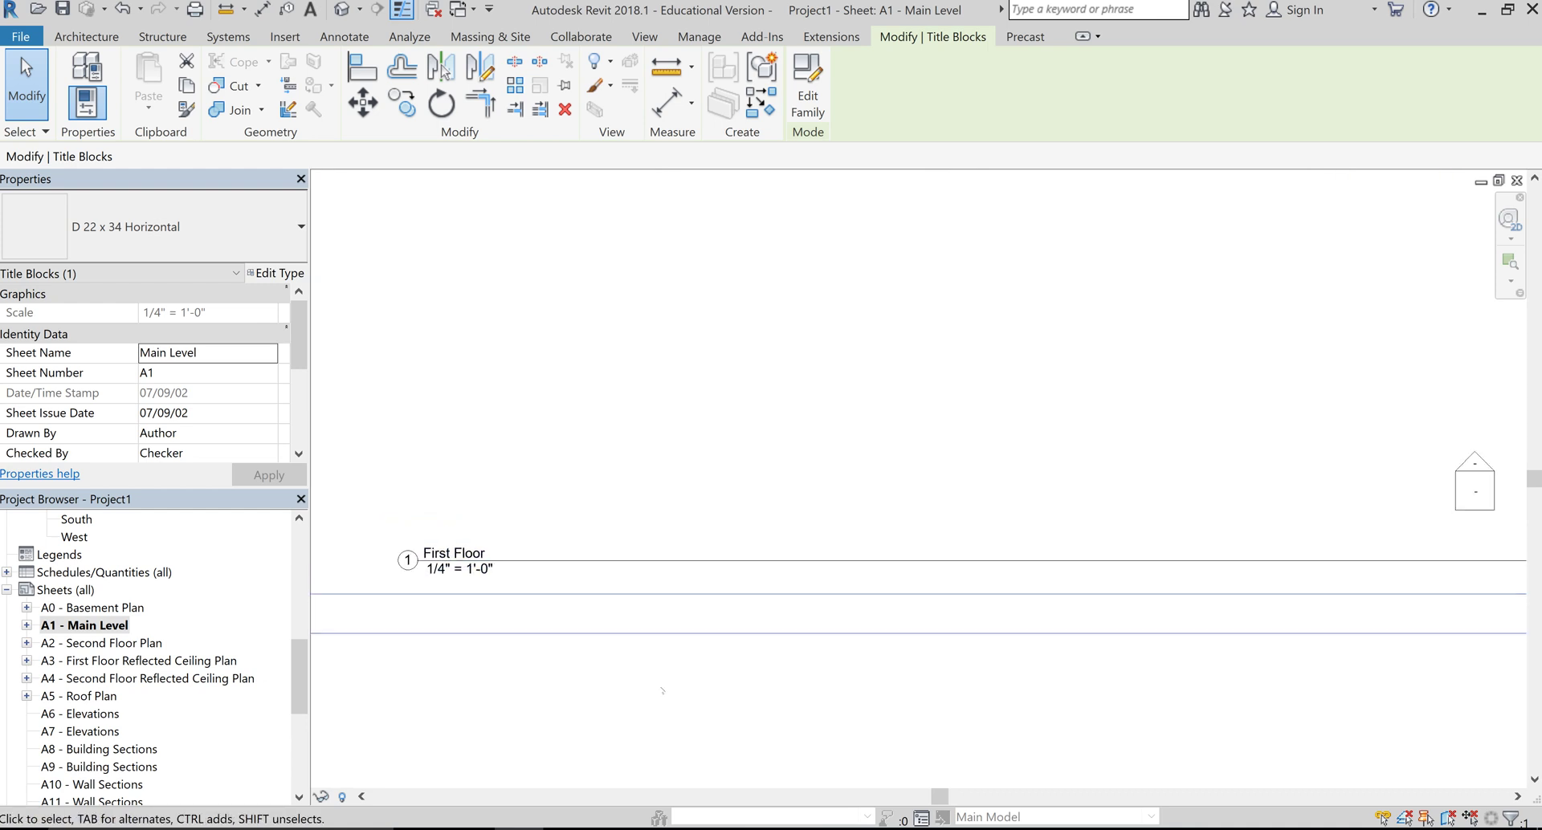
left_click(708, 560)
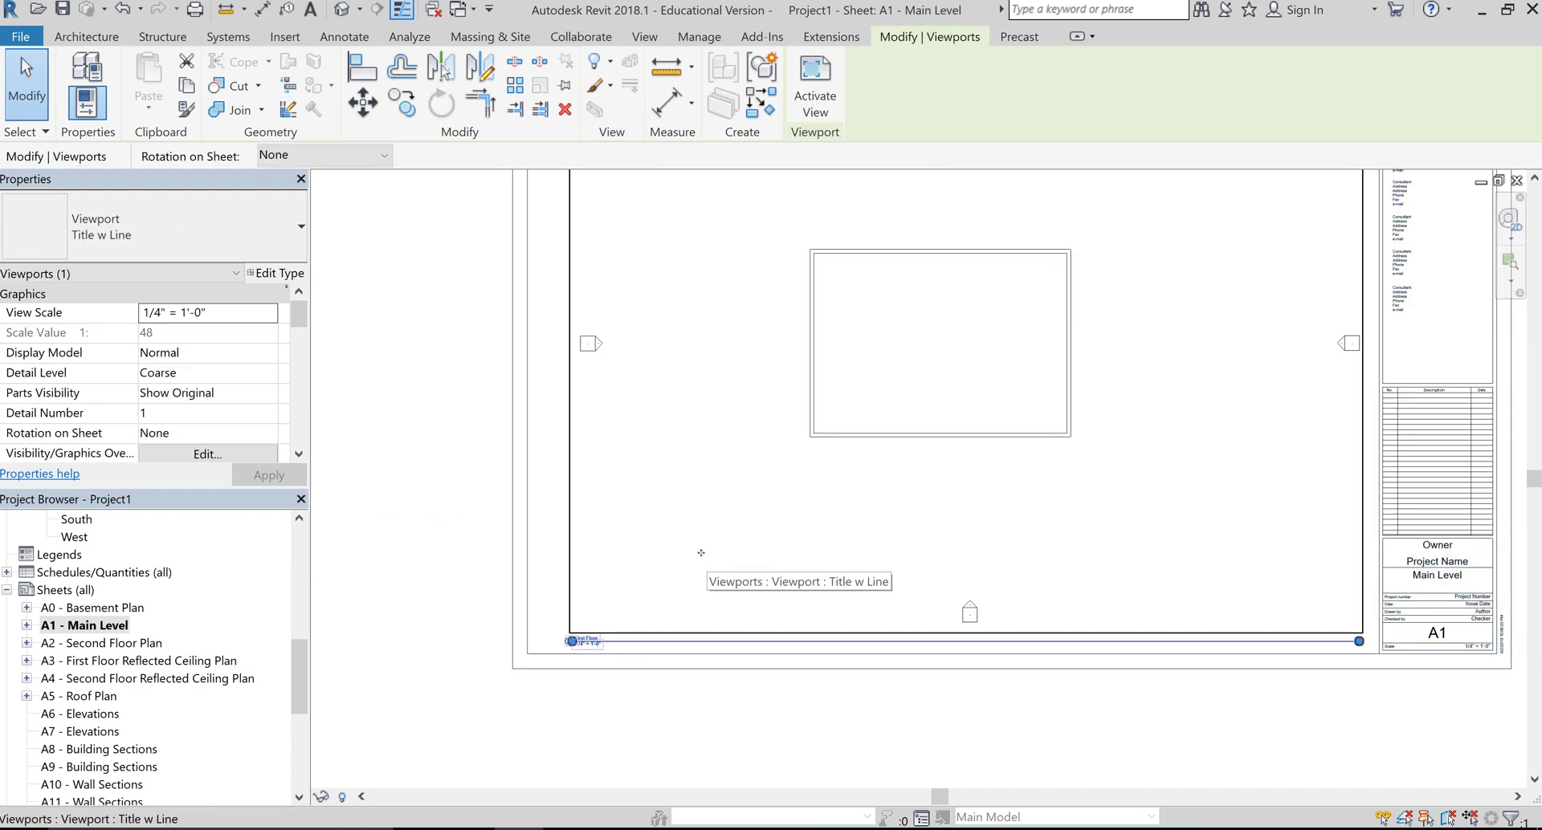
- Check the floor plan viewport's title on sheet A1, deselect the viewport, and open the First Floor floor plan
scroll(594, 654, "up", 3)
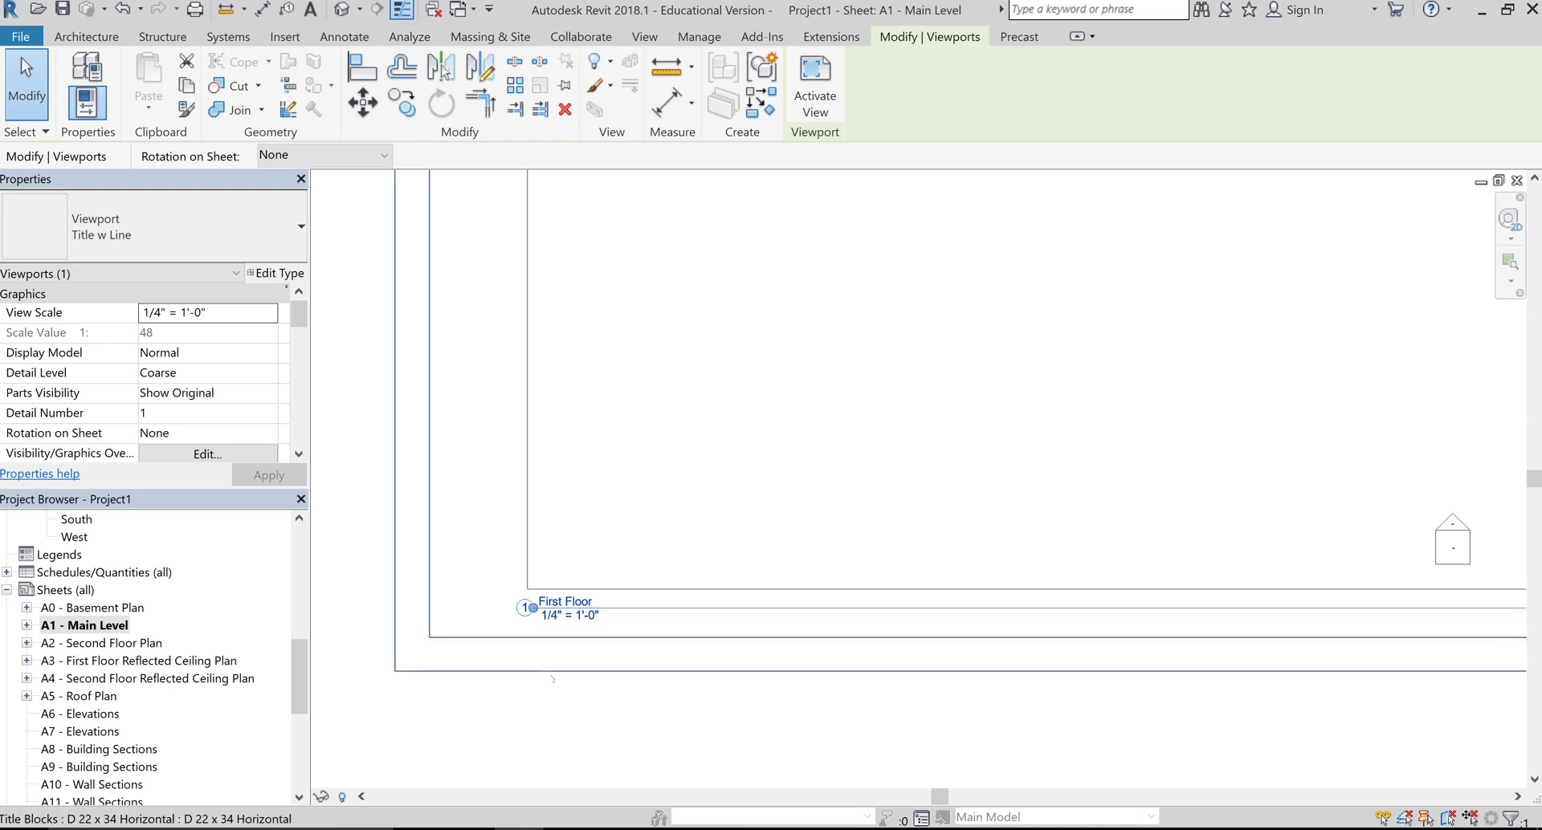
scroll(551, 678, "down", 2)
left_click(404, 702)
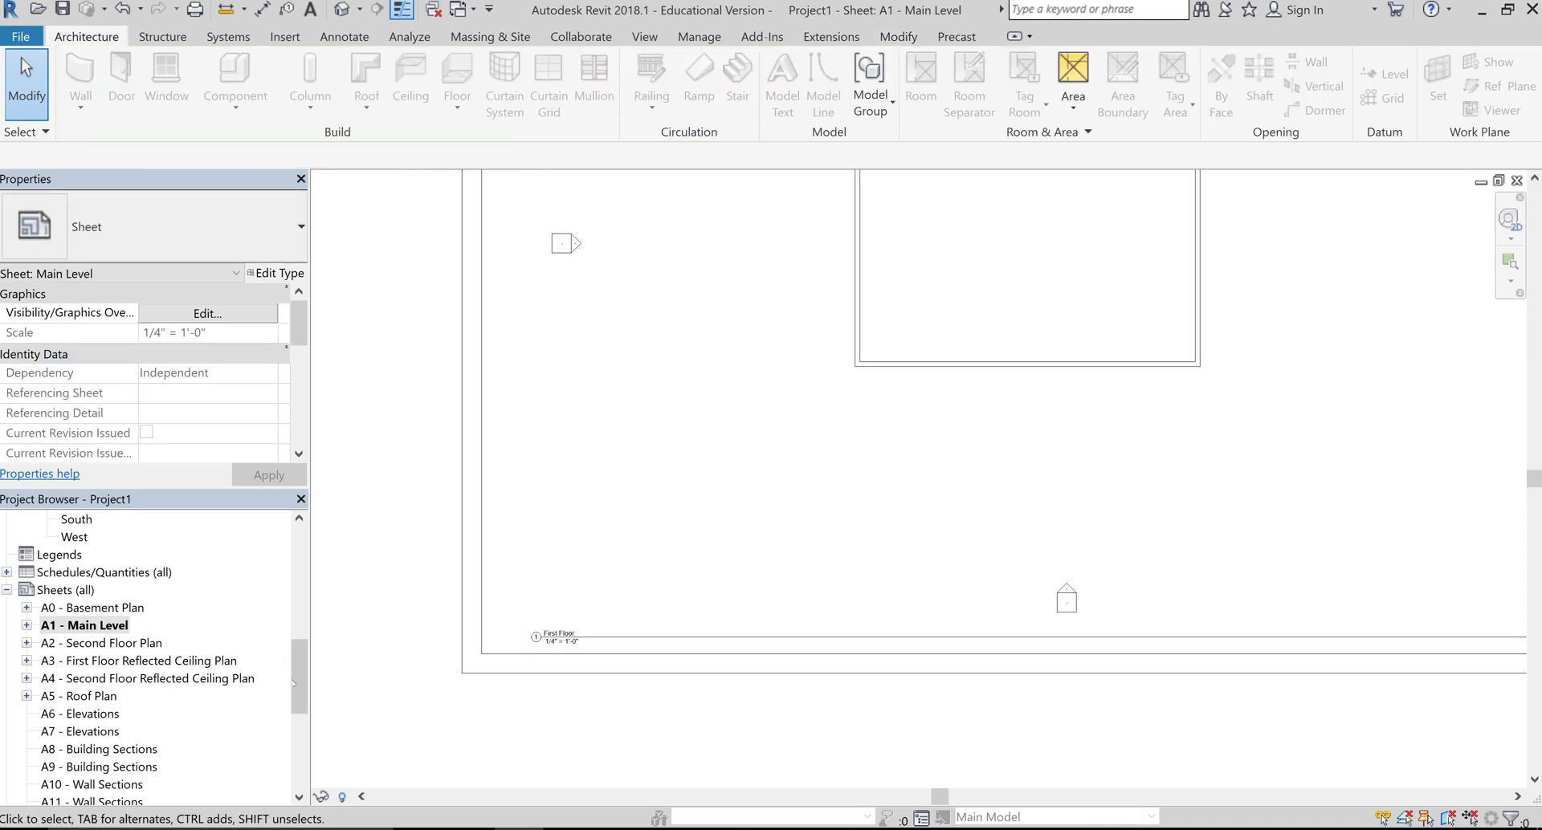
left_click_drag(293, 684, 293, 563)
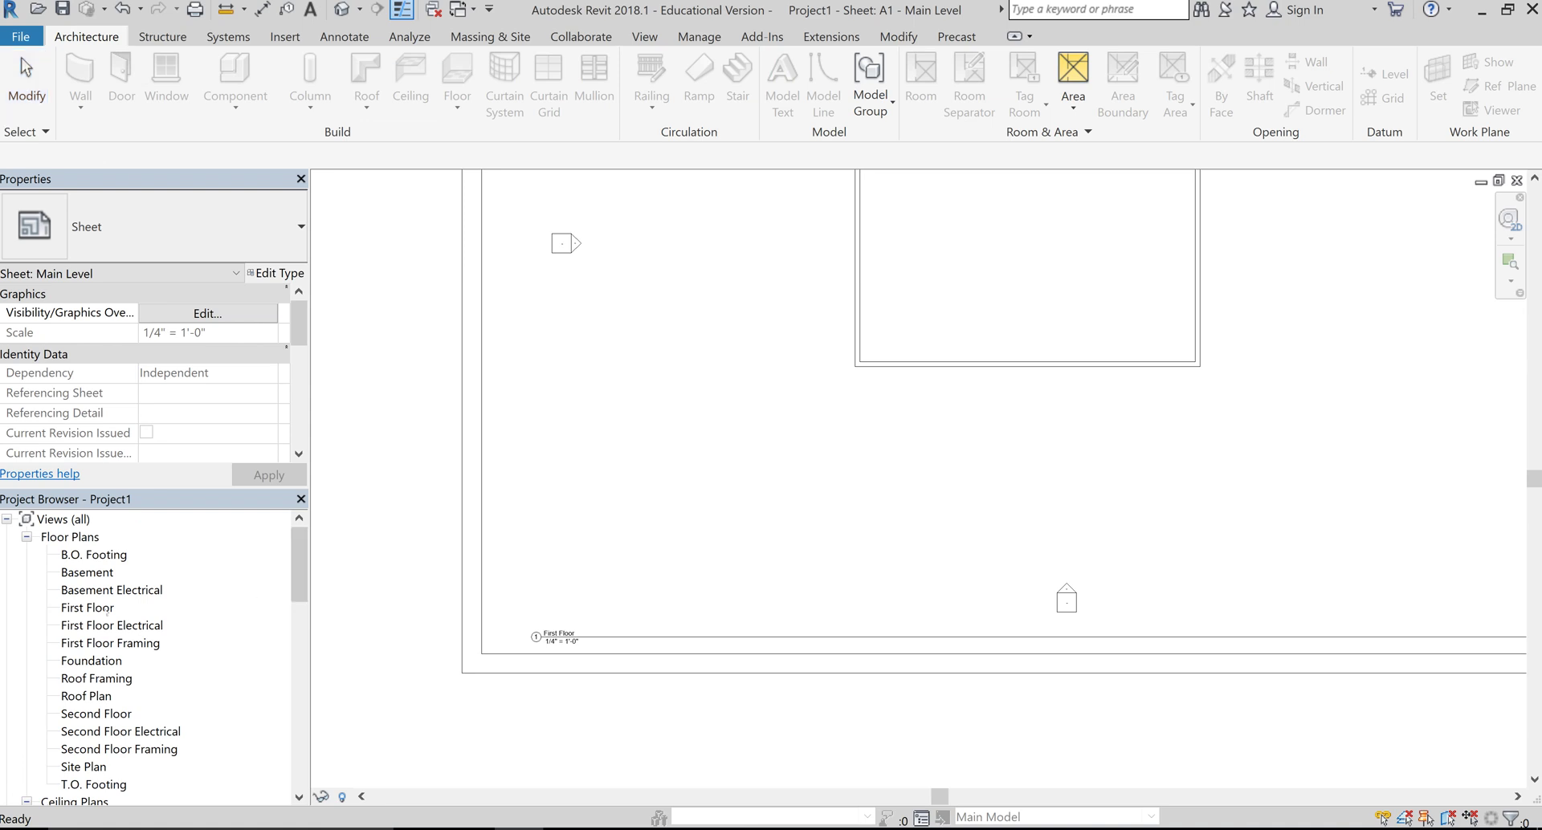
double_click(90, 608)
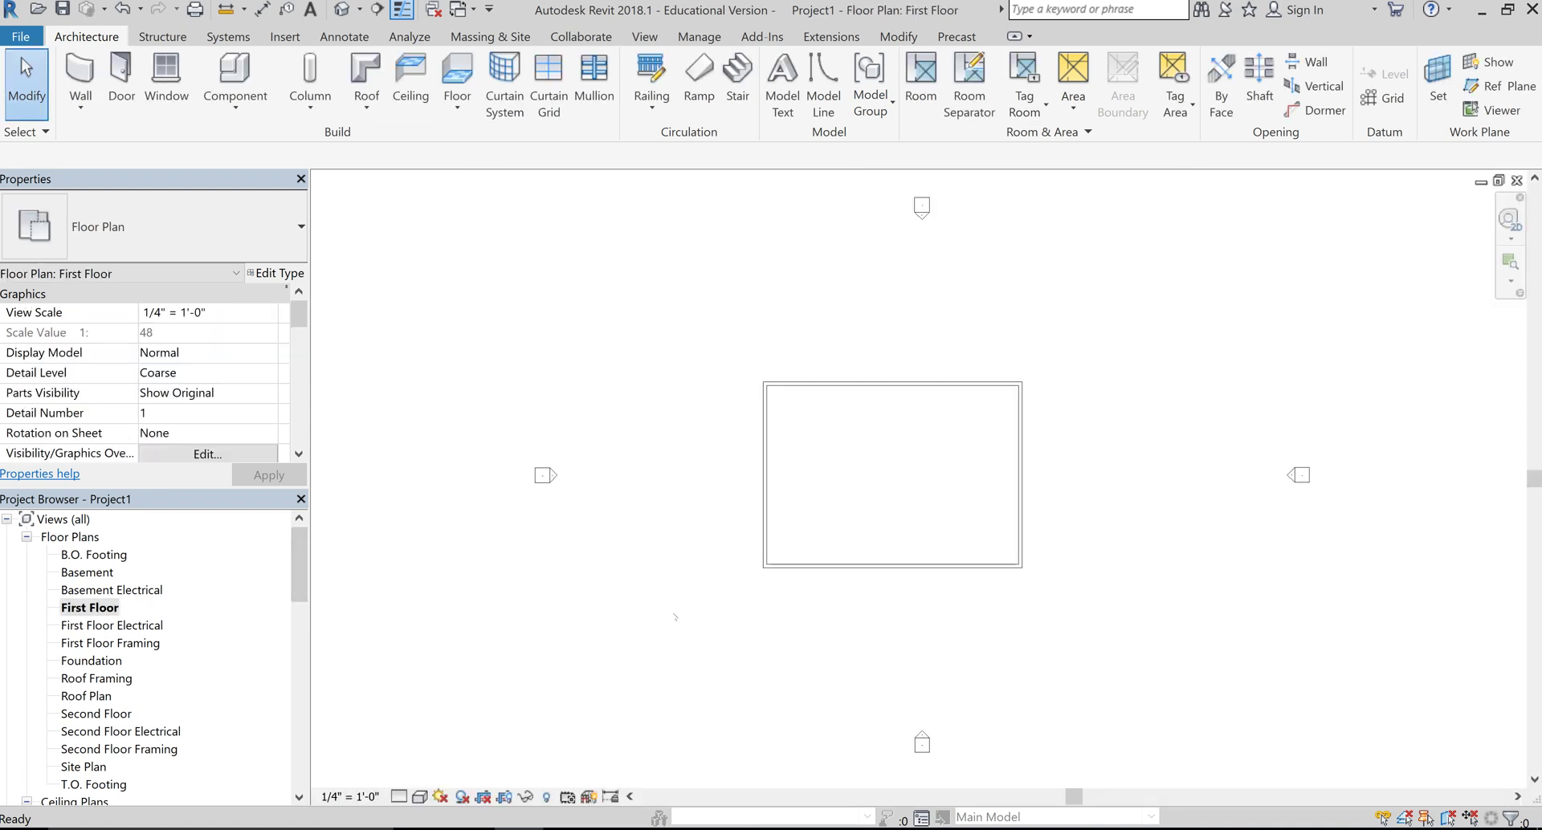
scroll(695, 530, "down", 2)
scroll(751, 562, "up", 1)
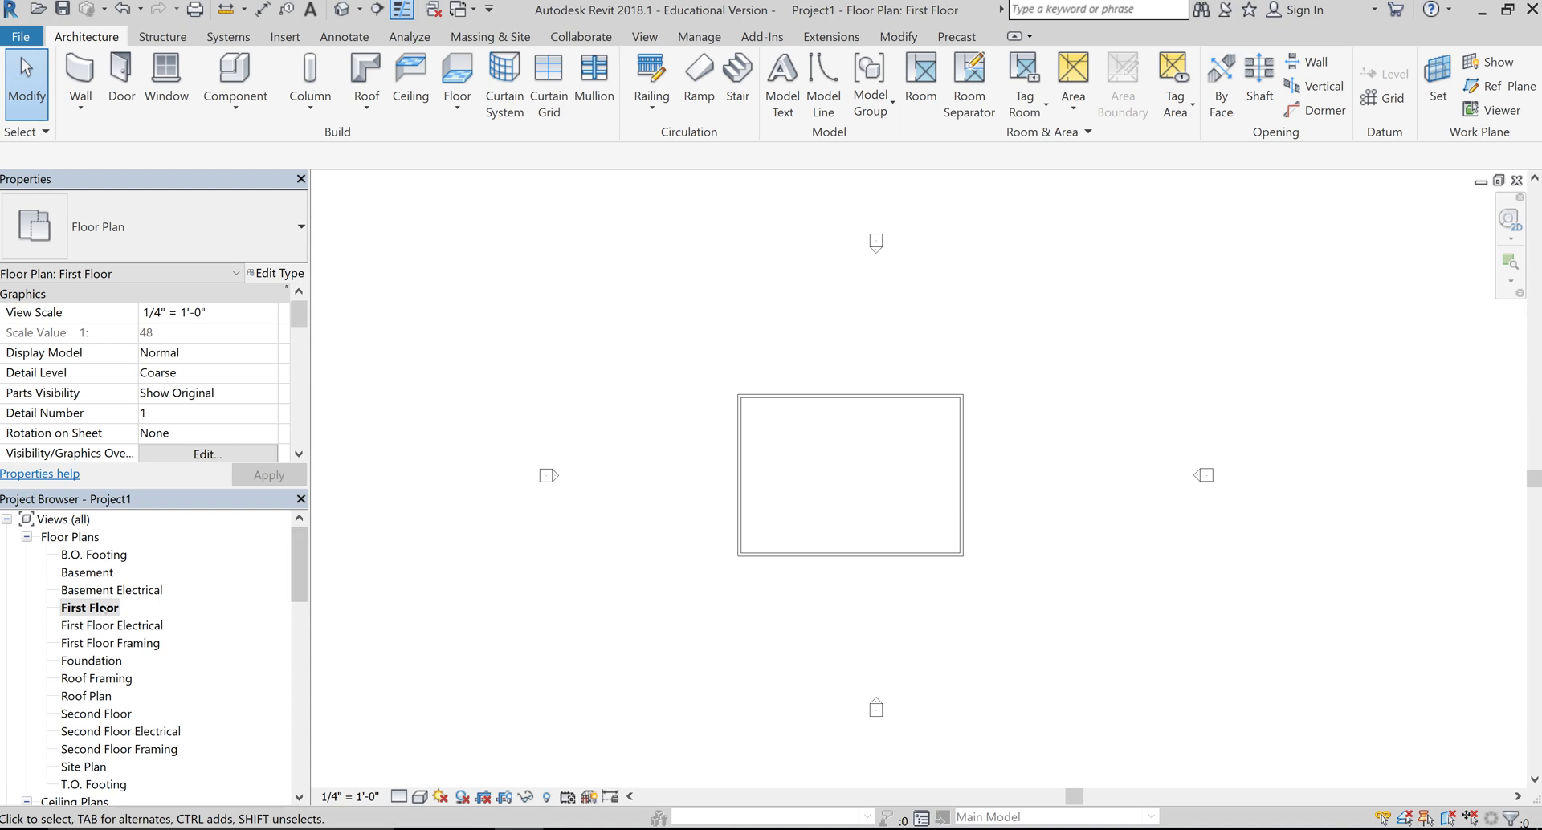
right_click(109, 608)
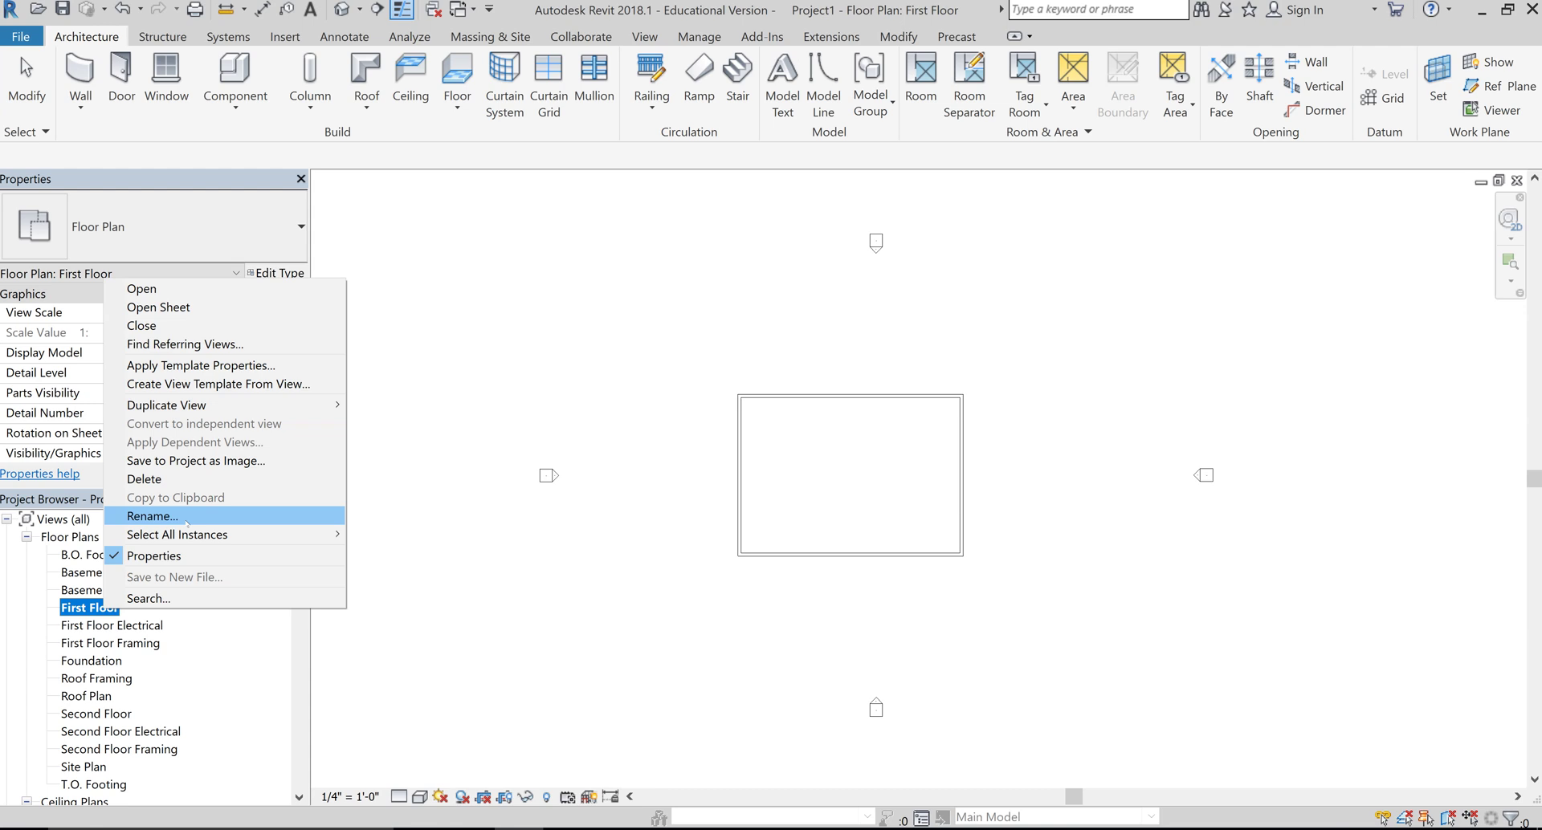
right_click(87, 611)
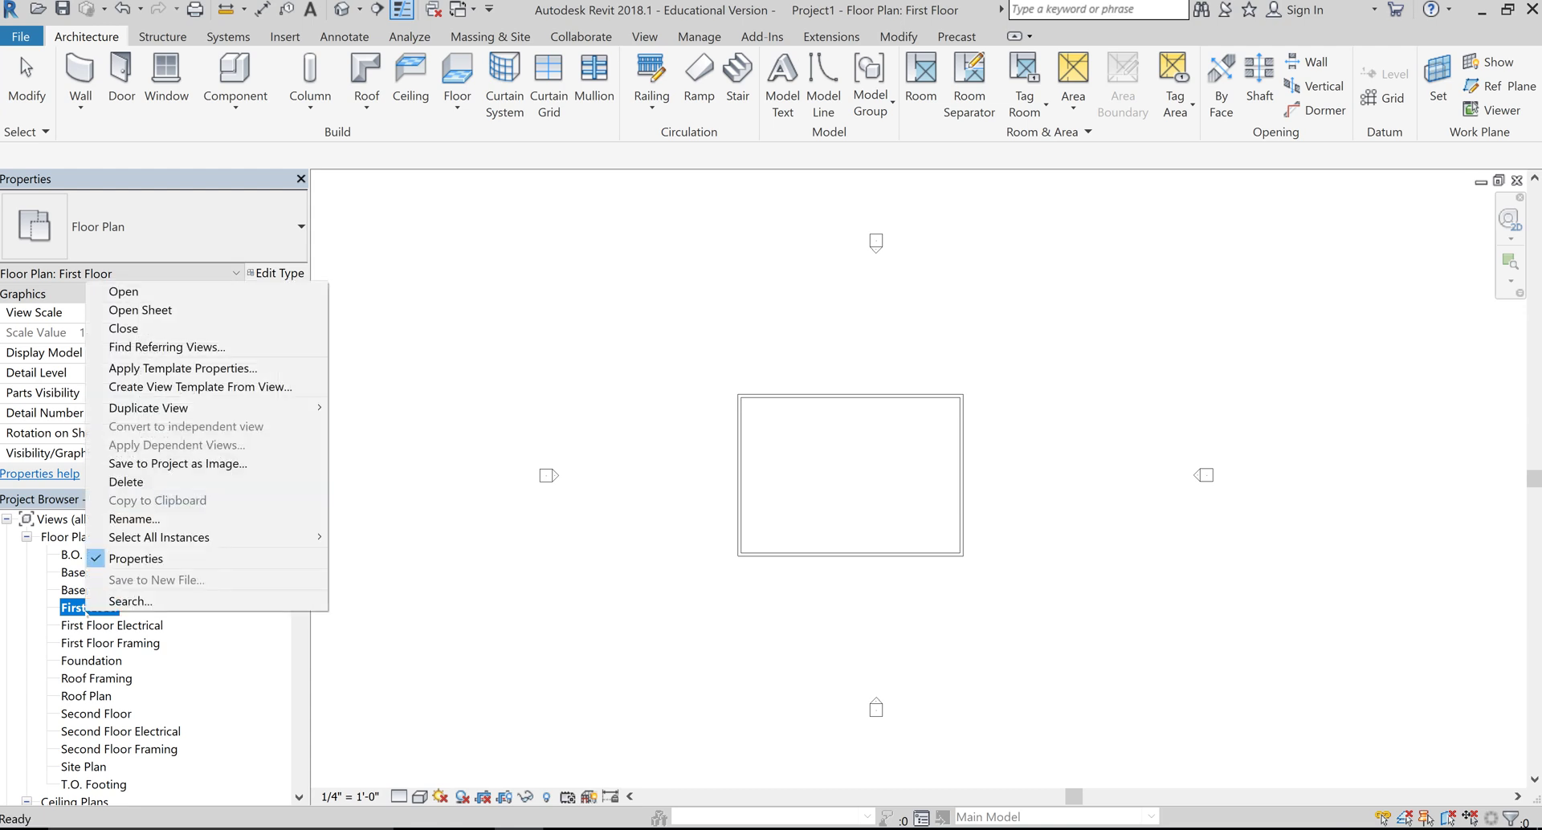
left_click(493, 621)
- Rename the First Floor level to Main Level in the East elevation, and rename the corresponding views as well
left_click_drag(302, 572, 302, 637)
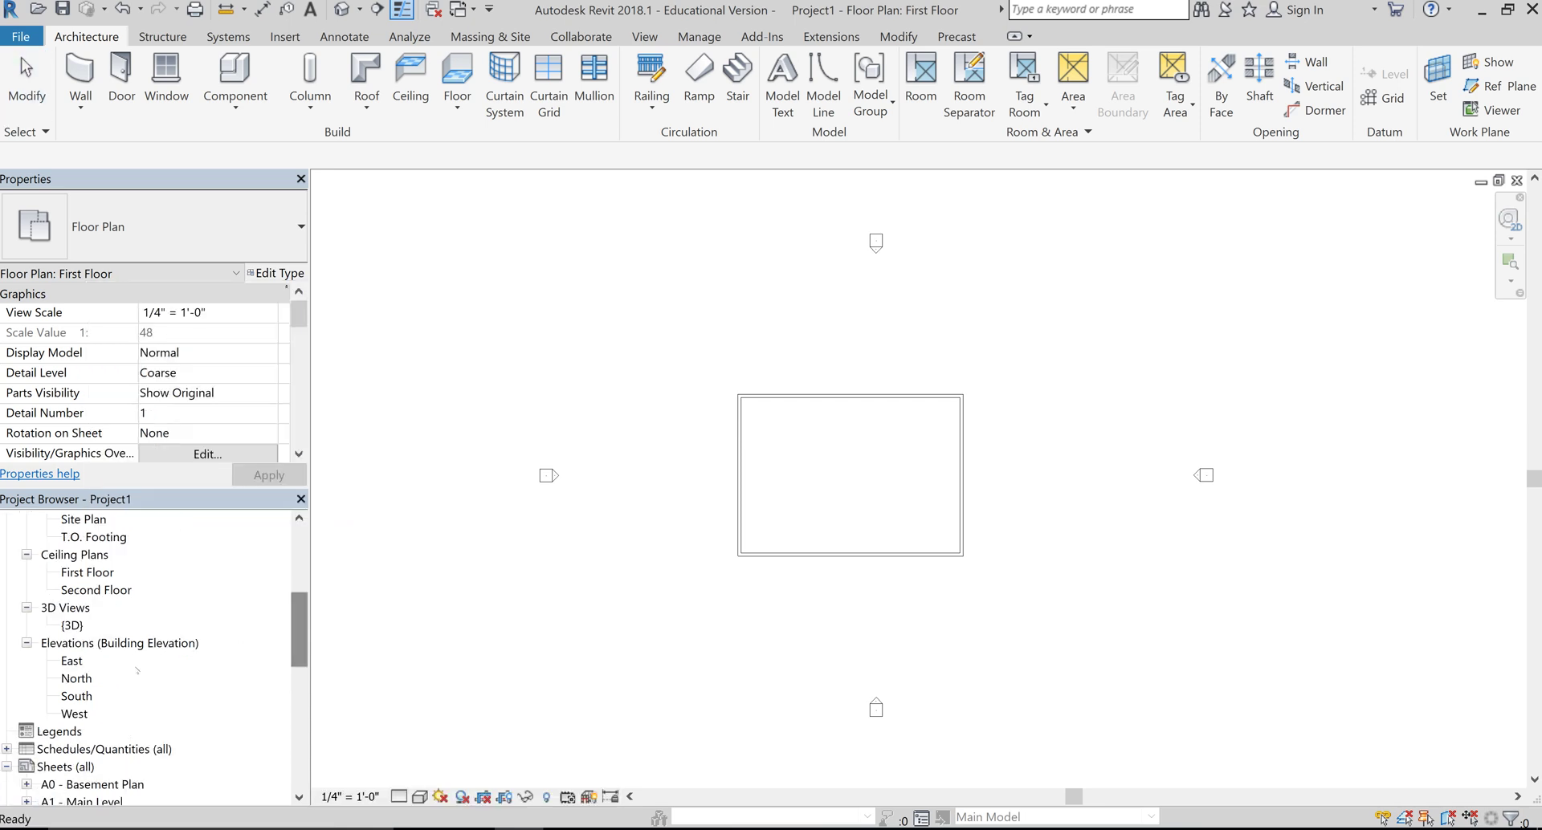
double_click(135, 659)
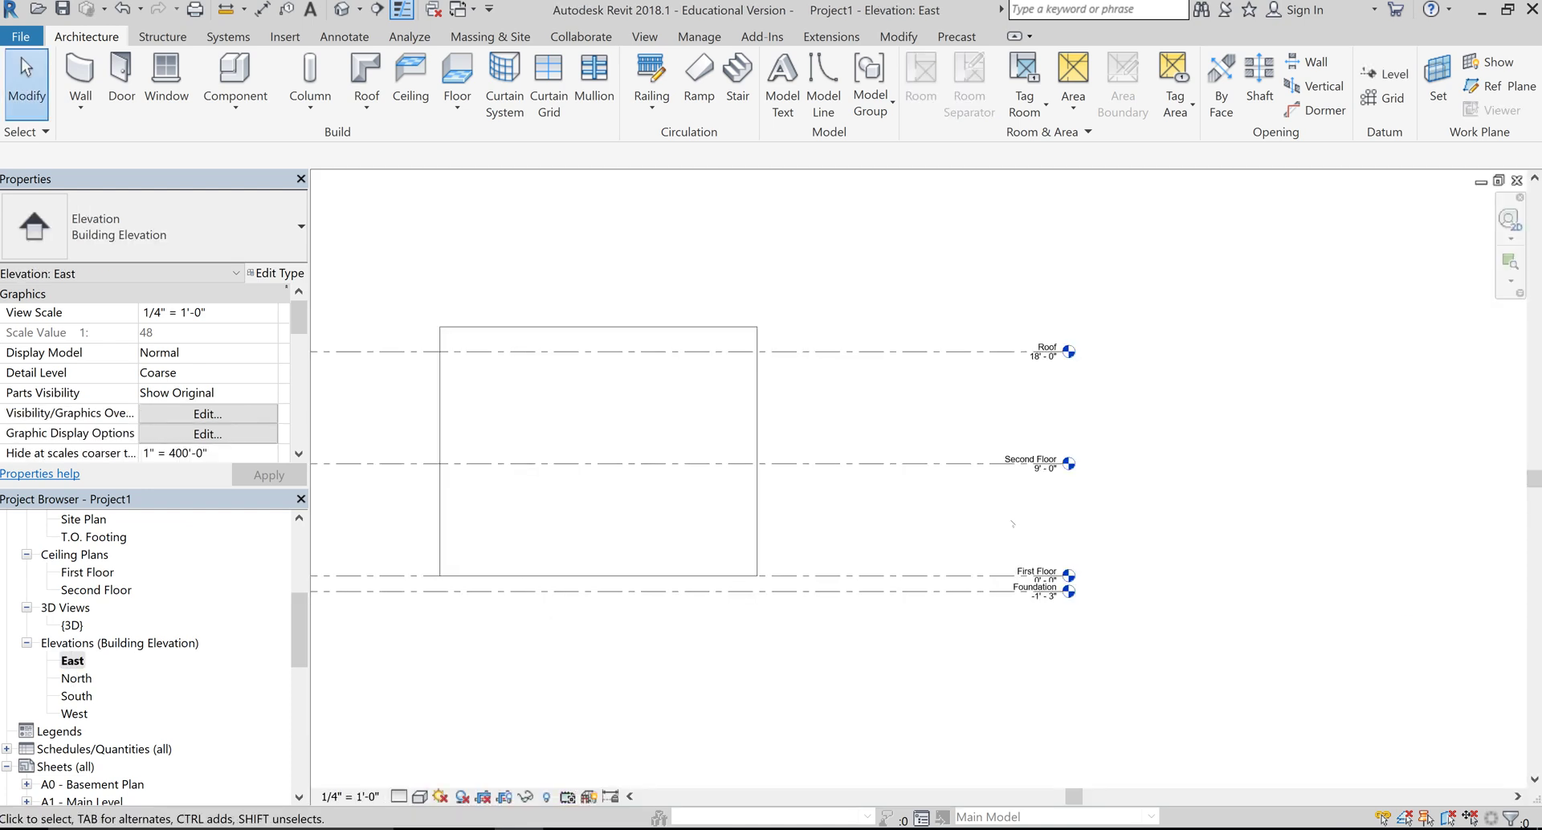
scroll(1012, 523, "up", 2)
left_click(1051, 599)
left_click(1050, 598)
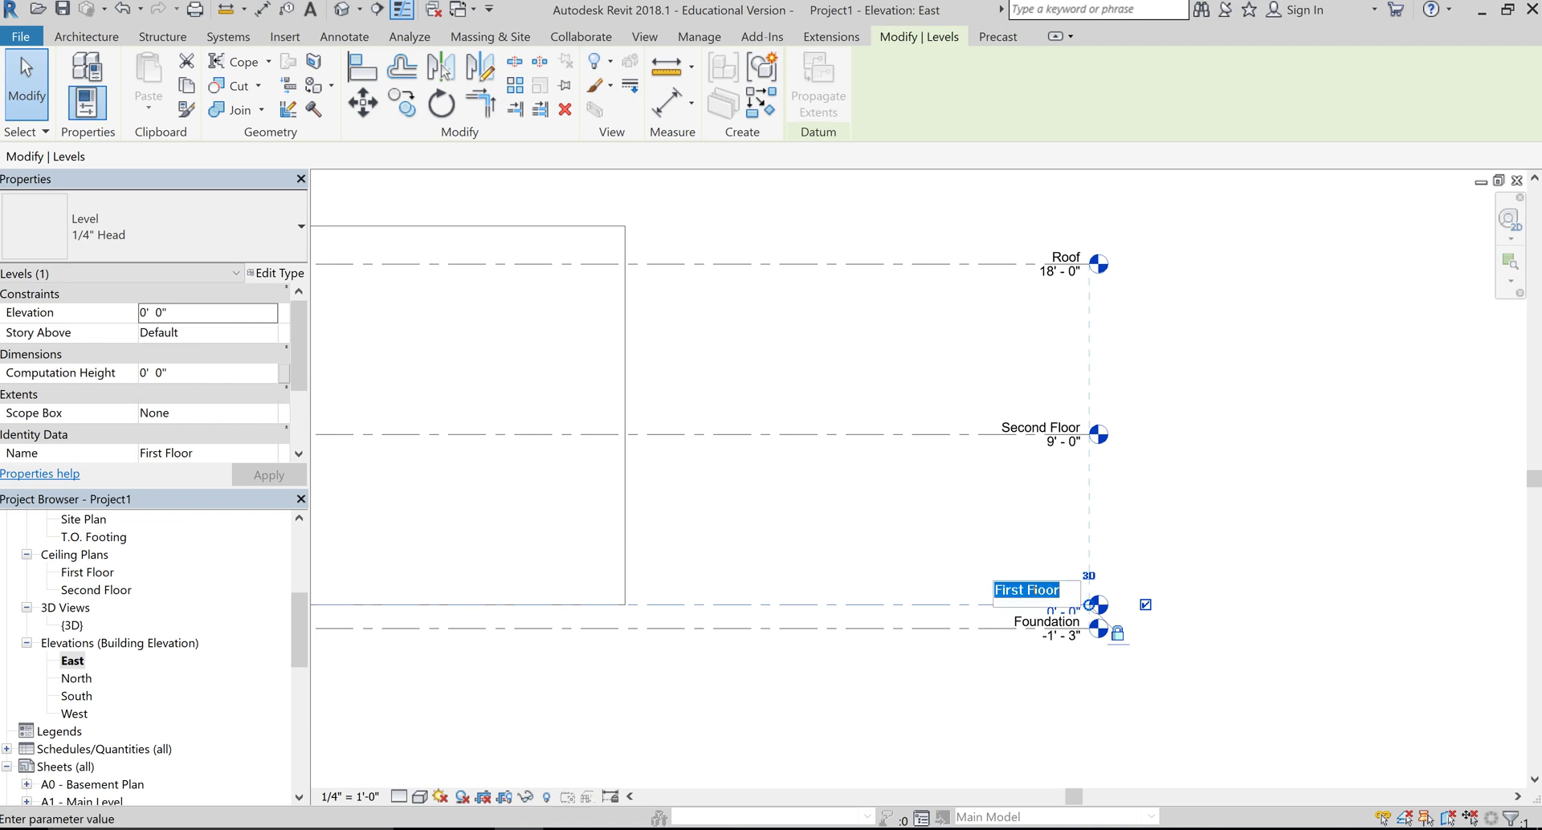
type("Main Level")
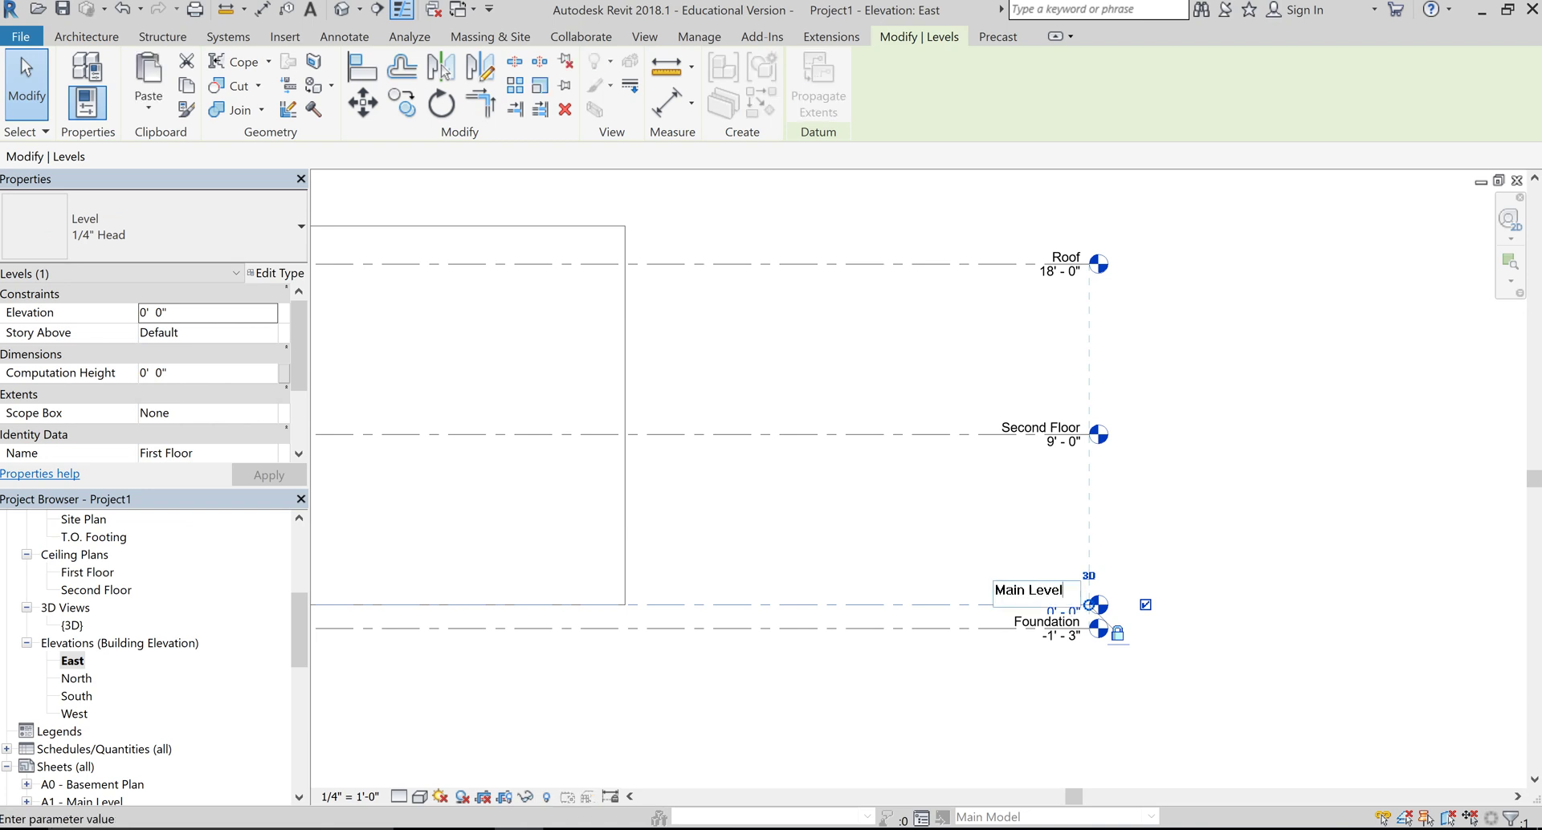
key("Return")
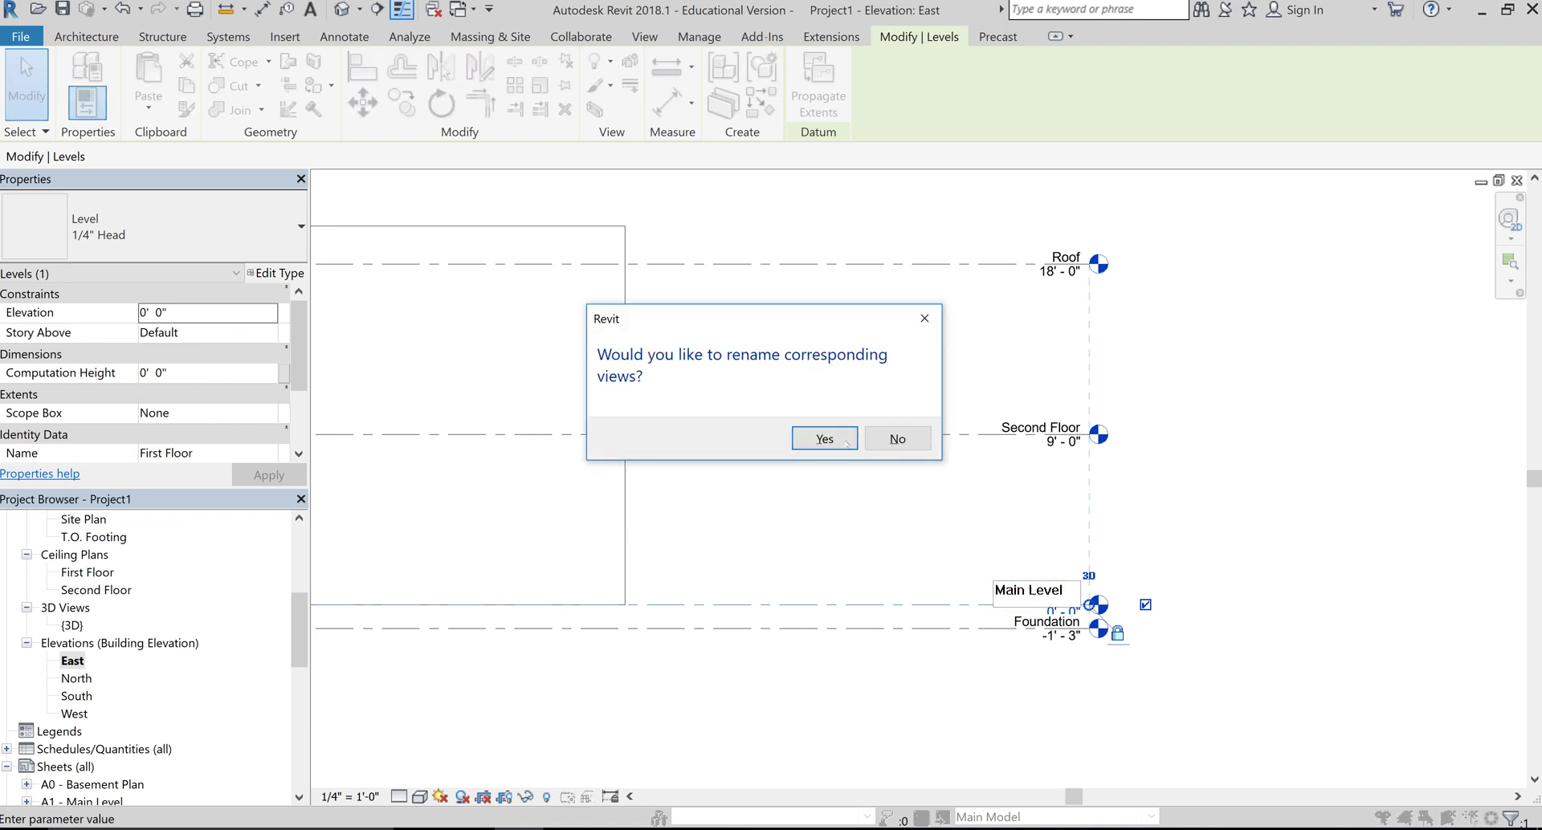
left_click(824, 439)
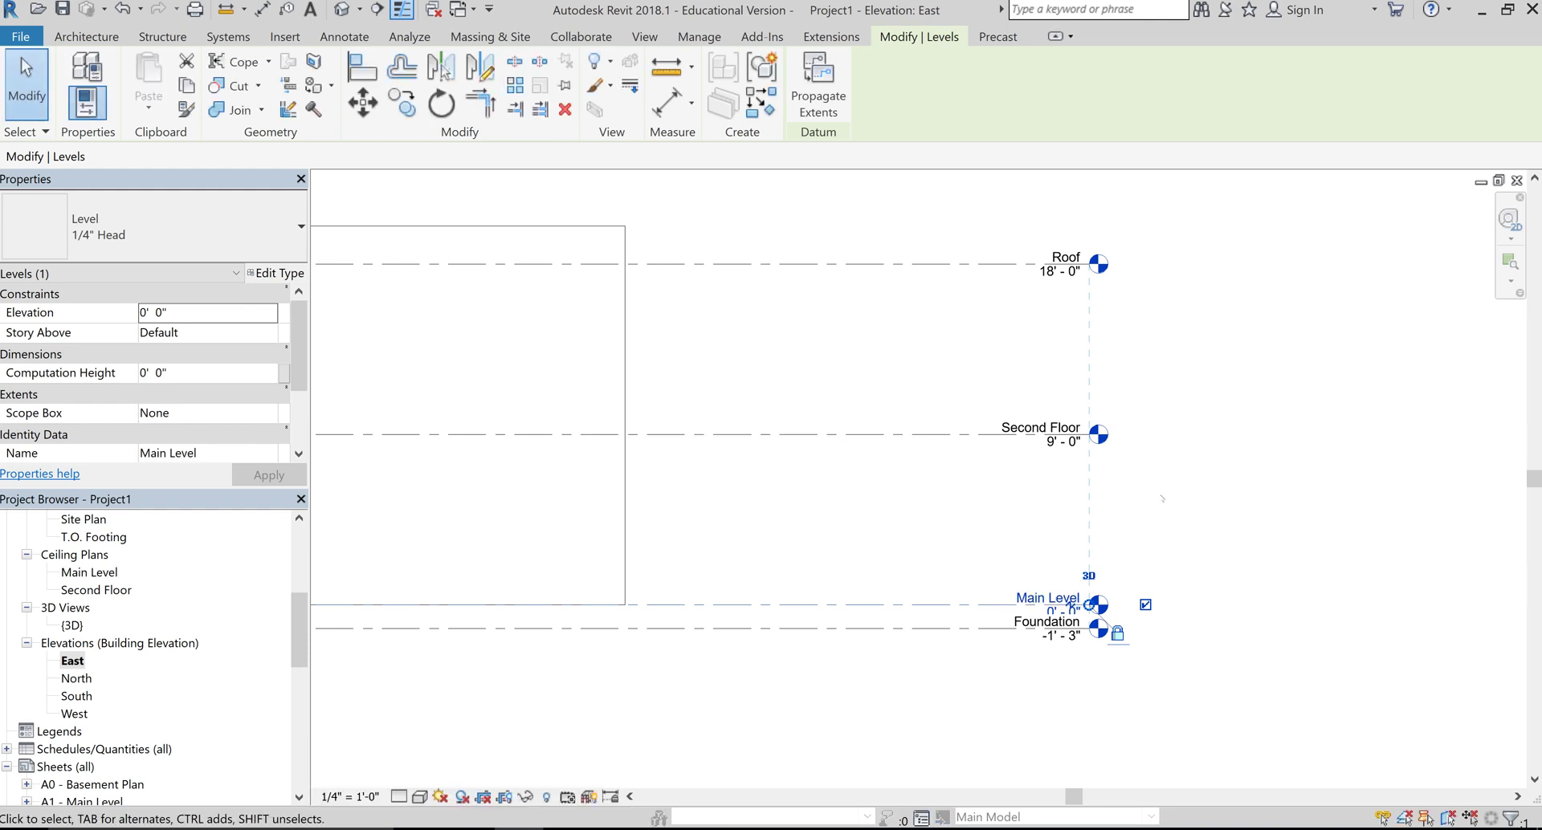
key("Escape")
- Open the Main Level floor plan, return to sheet A1, and examine its viewport title and overall layout
left_click_drag(294, 631, 294, 566)
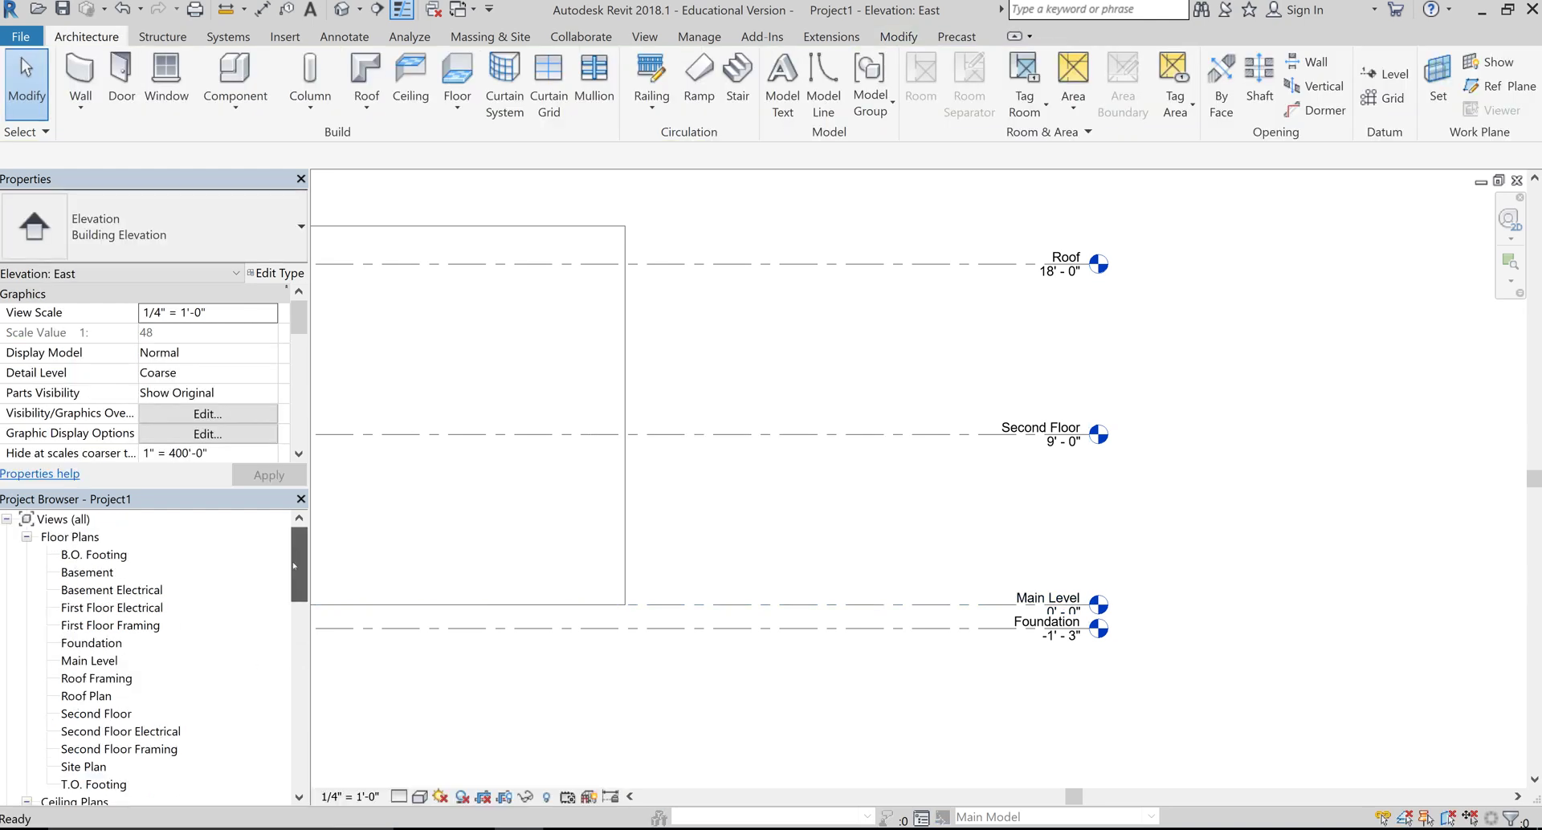
double_click(89, 661)
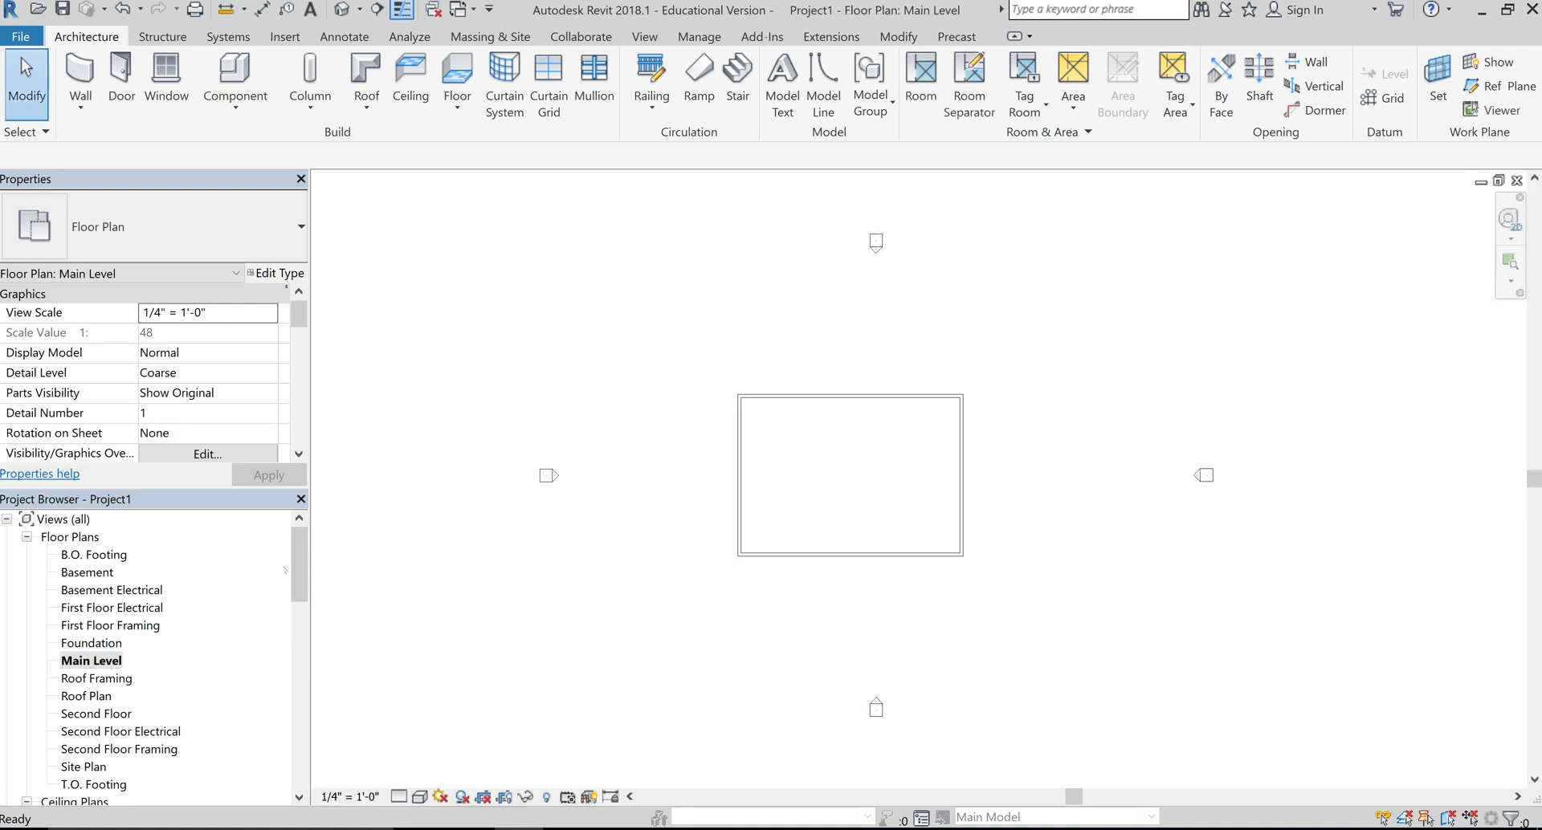
left_click_drag(296, 568, 301, 689)
double_click(112, 593)
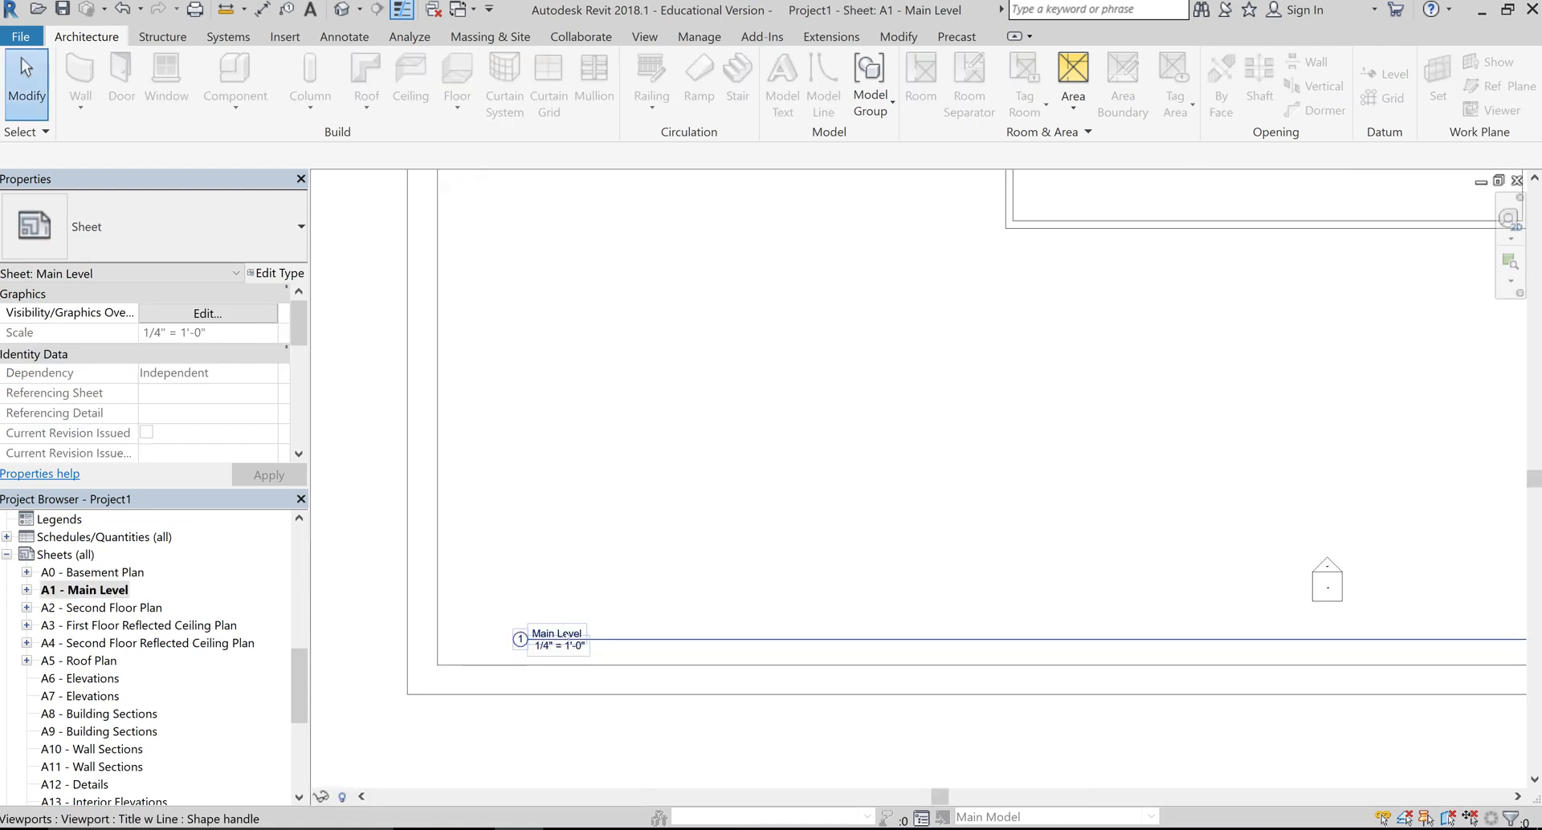
scroll(488, 578, "up", 2)
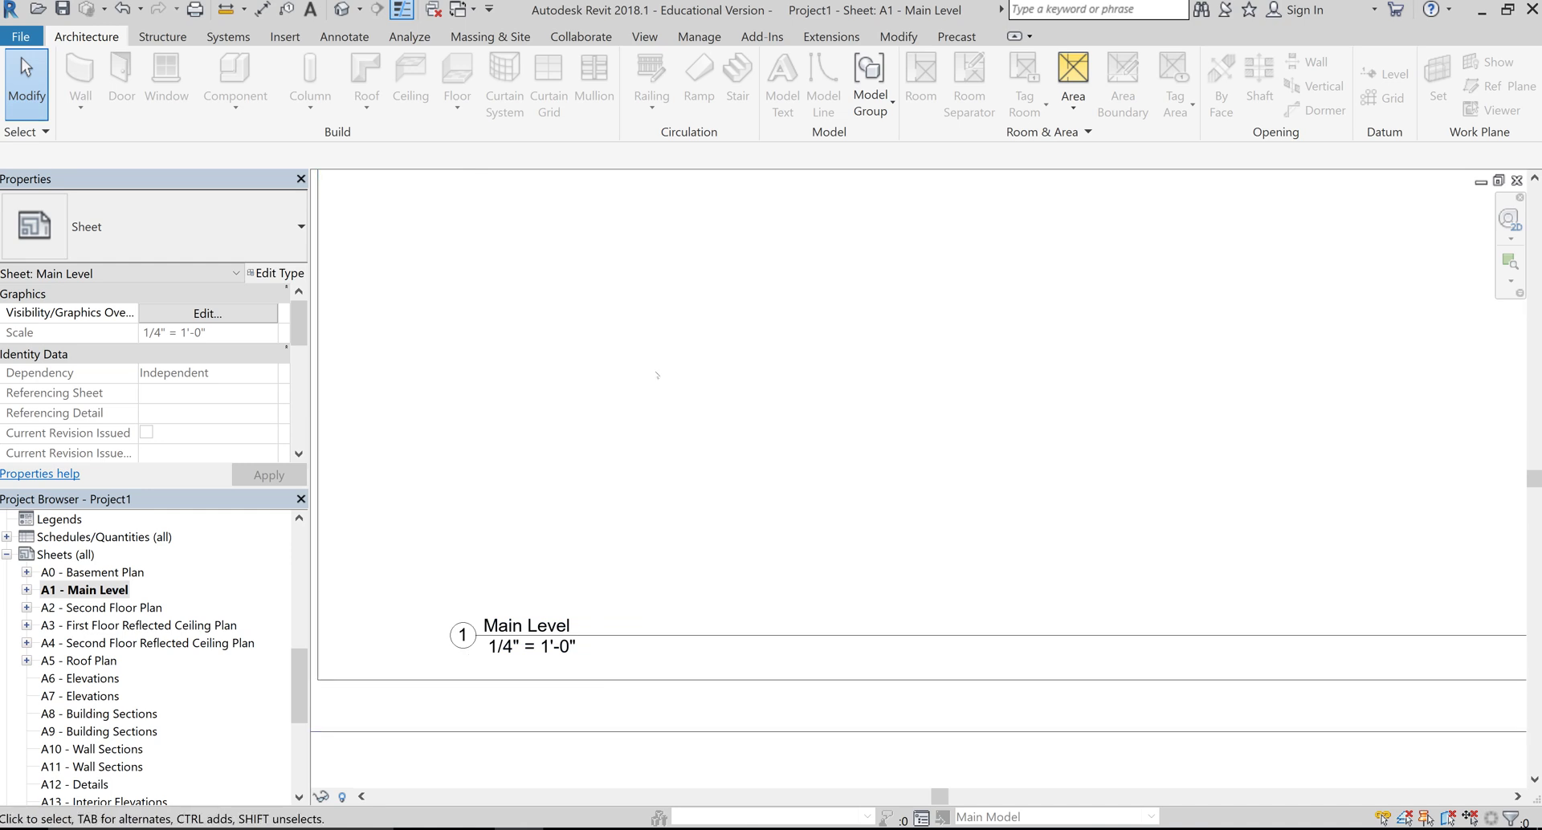
scroll(651, 361, "down", 5)
middle_click_drag(651, 362, 583, 538)
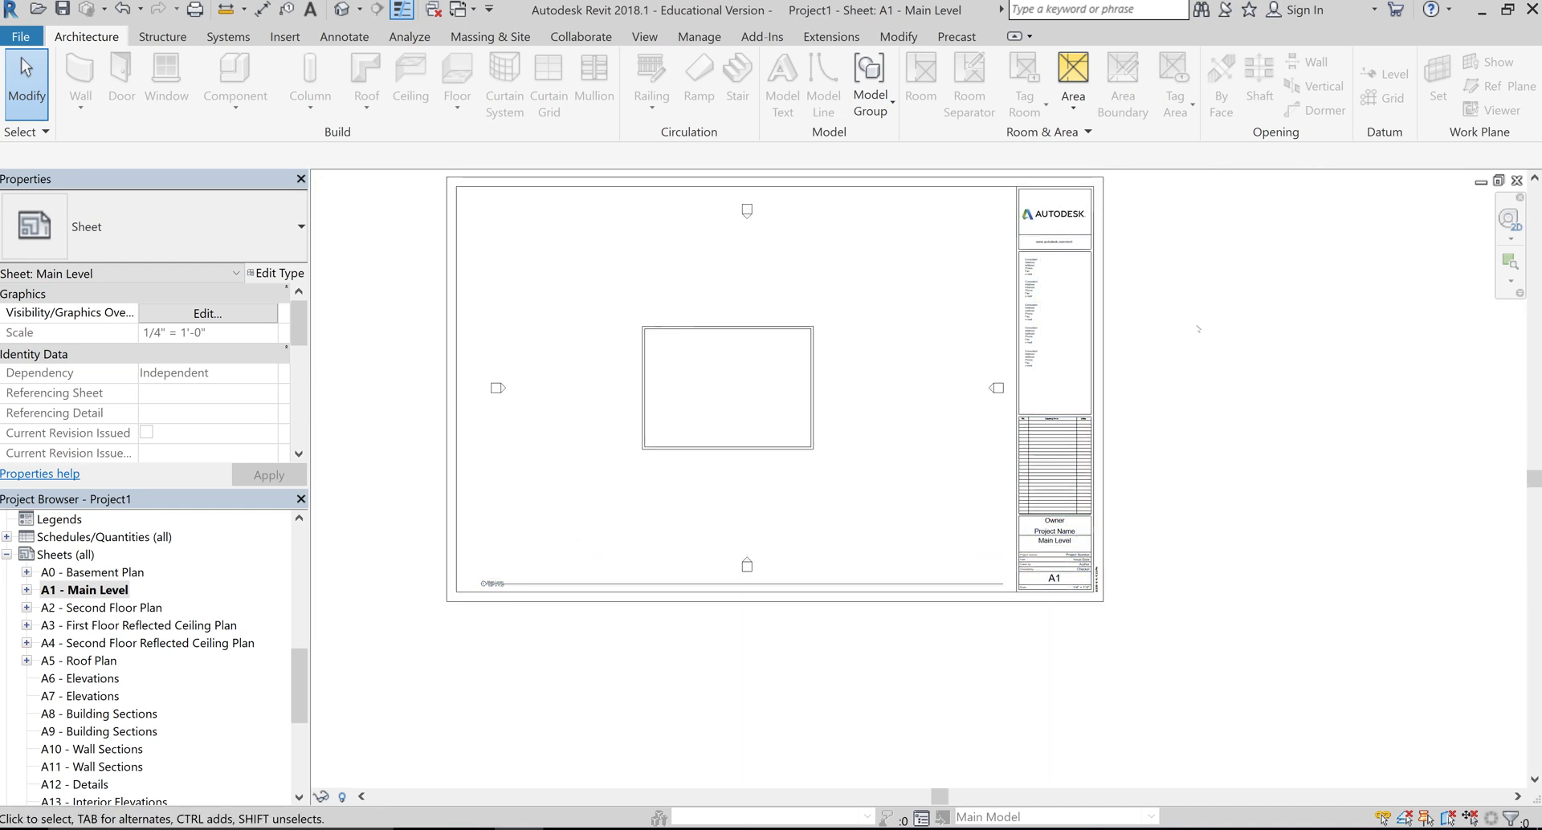
- Delete the floor plan viewport from sheet A1 and undo the deletion
scroll(883, 329, "up", 3)
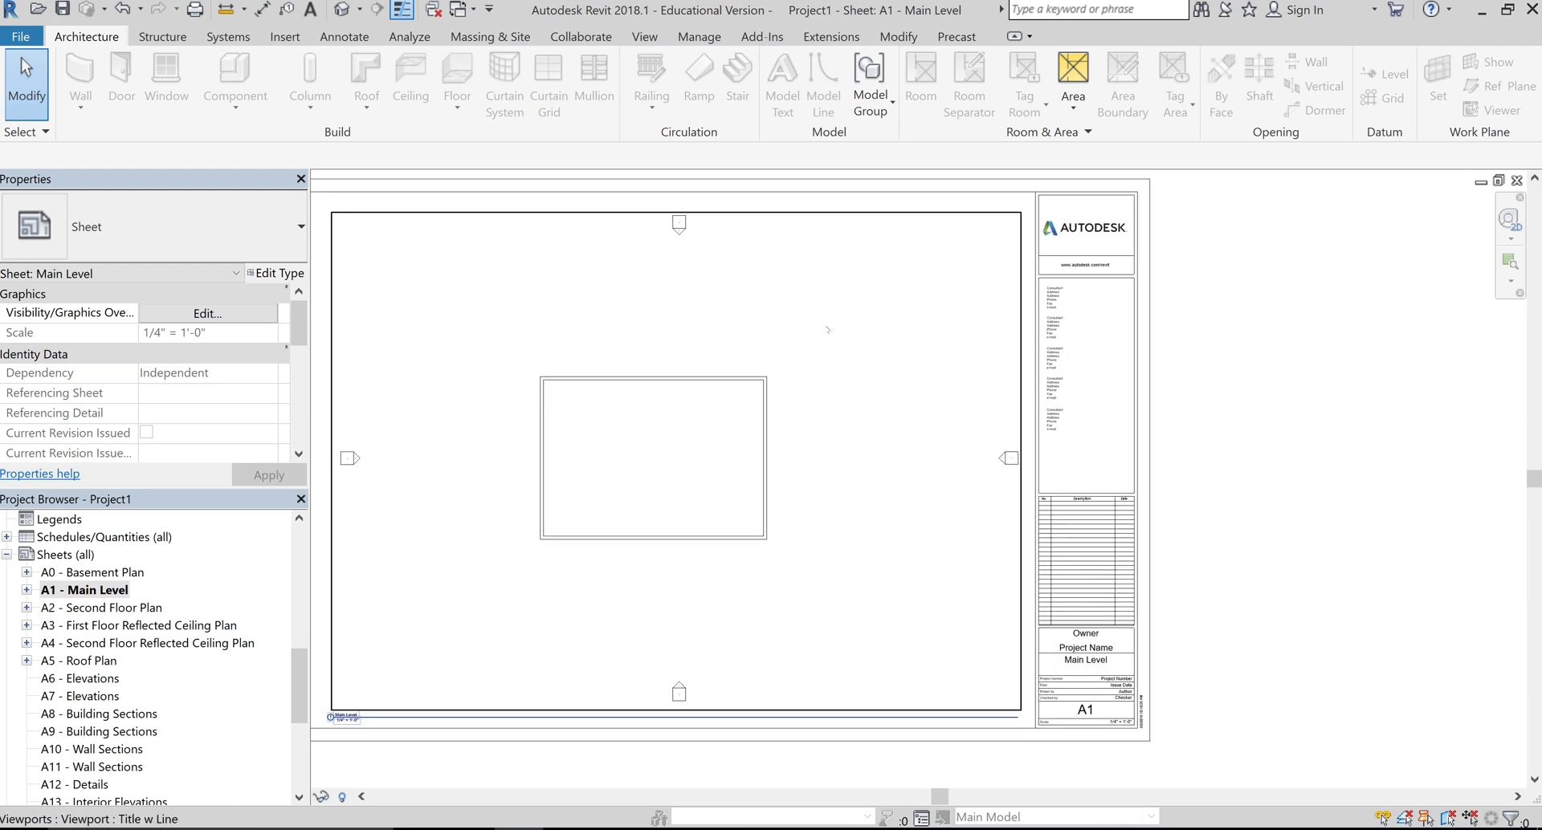
left_click(827, 329)
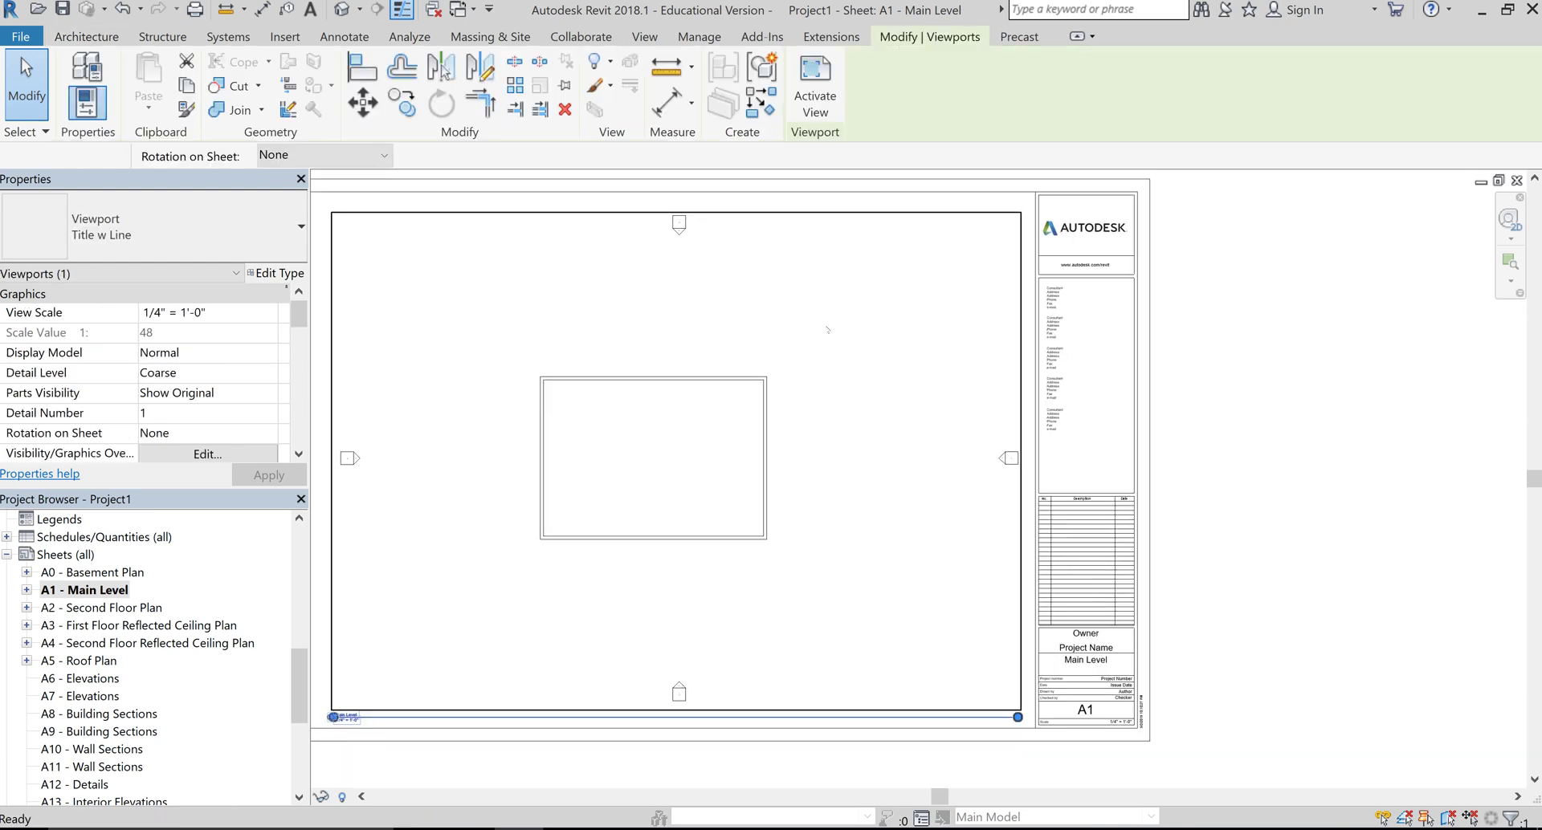
key("Delete")
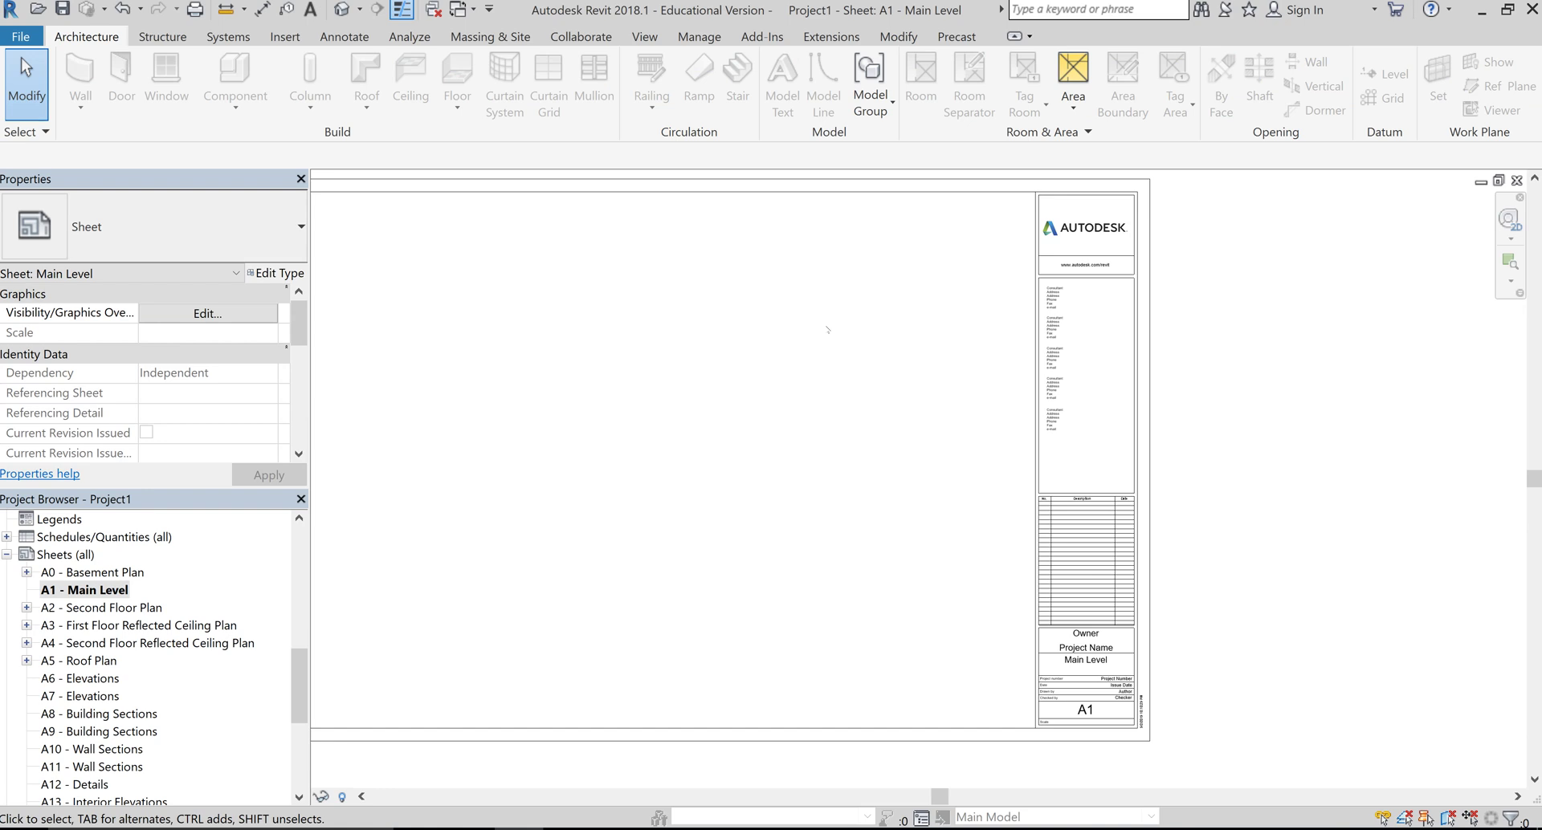
key("ctrl+z")
- Remove the Main Level floor plan viewport from sheet A1
scroll(1048, 327, "down", 2)
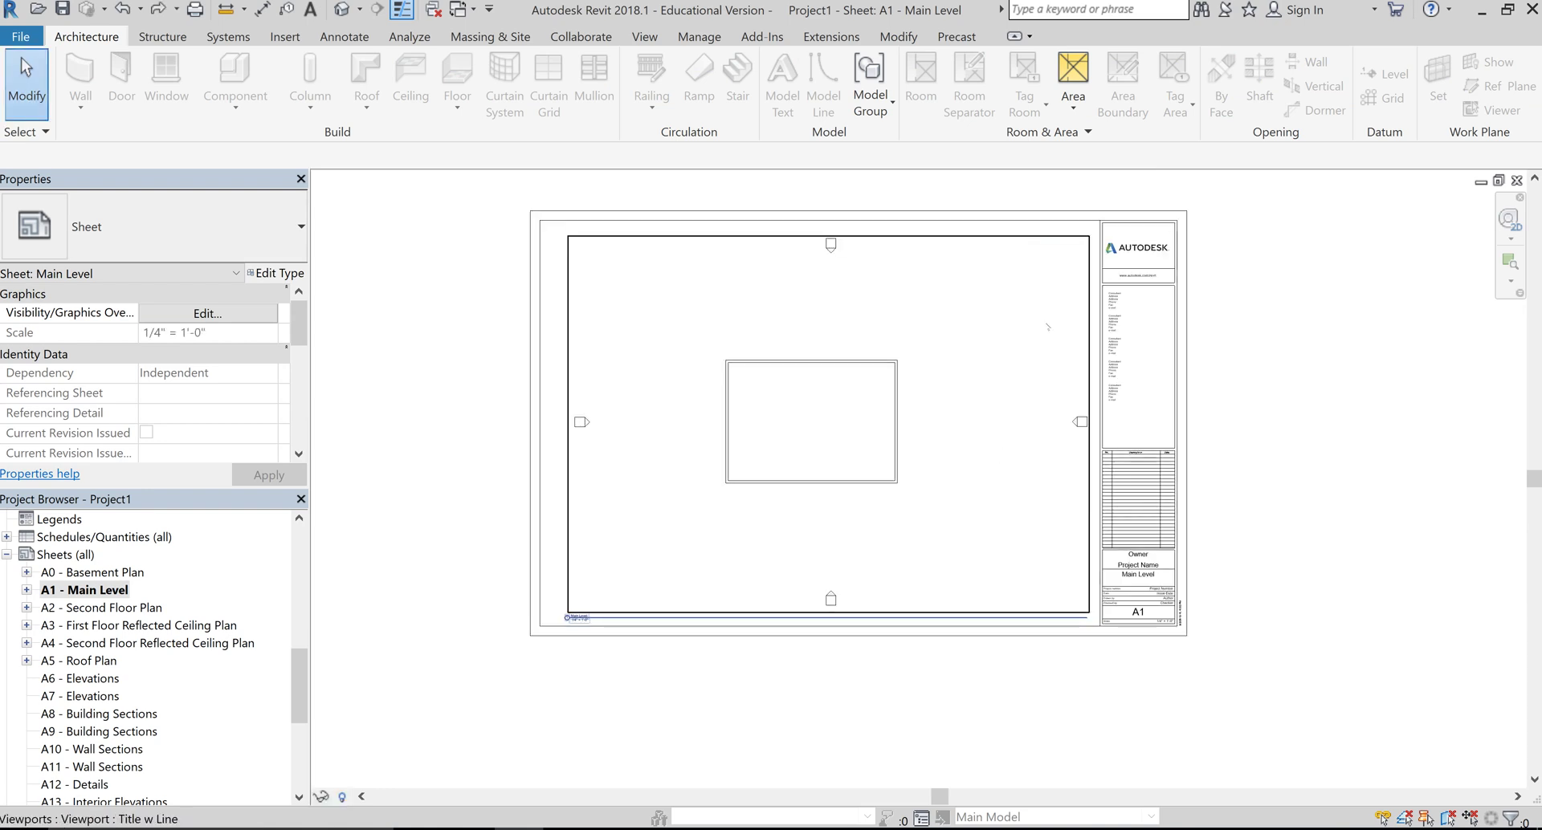
left_click(1048, 327)
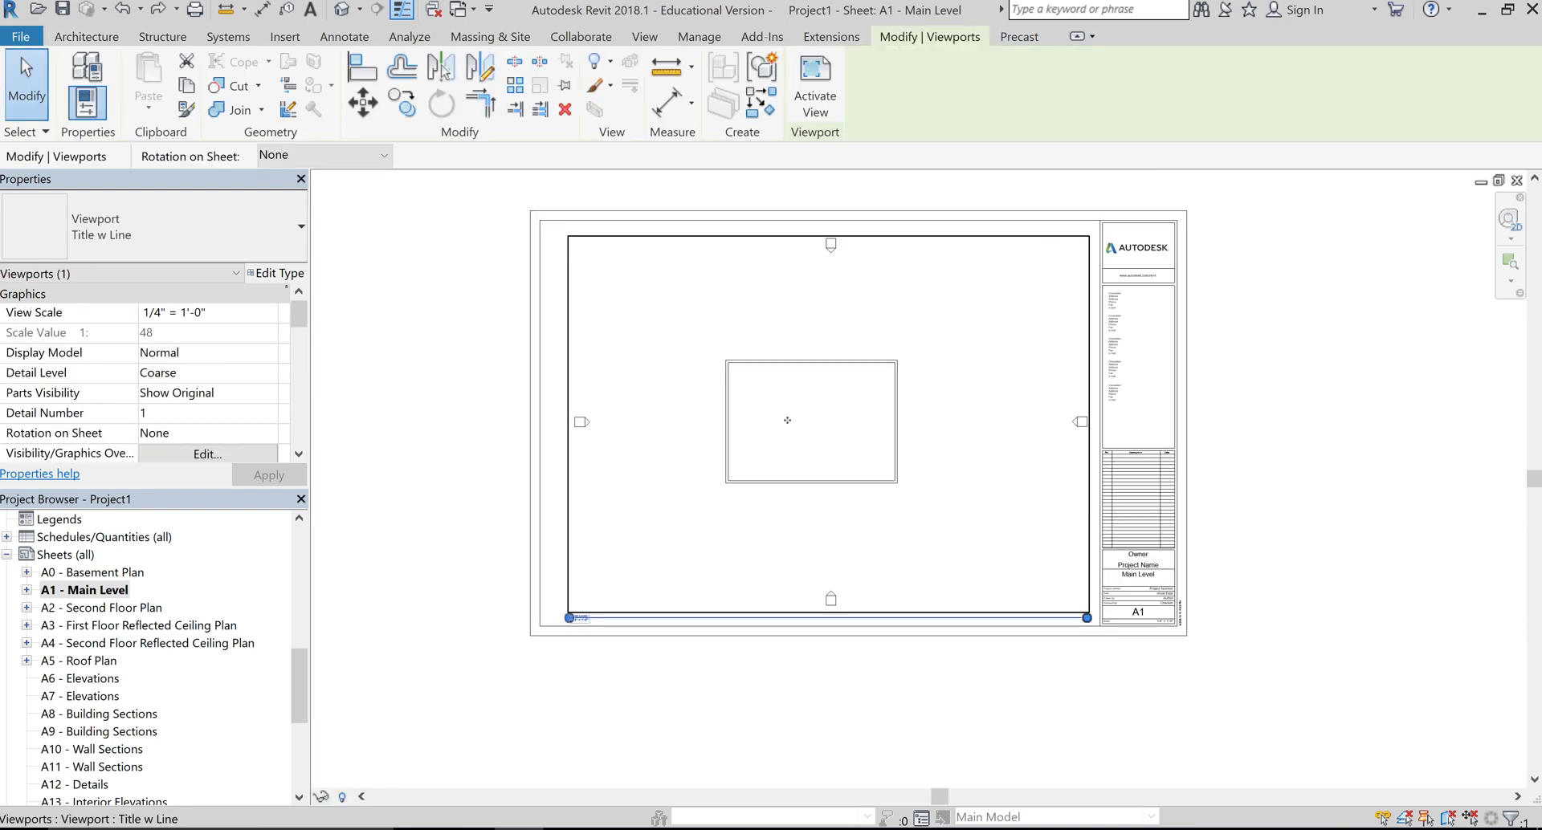
key("Delete")
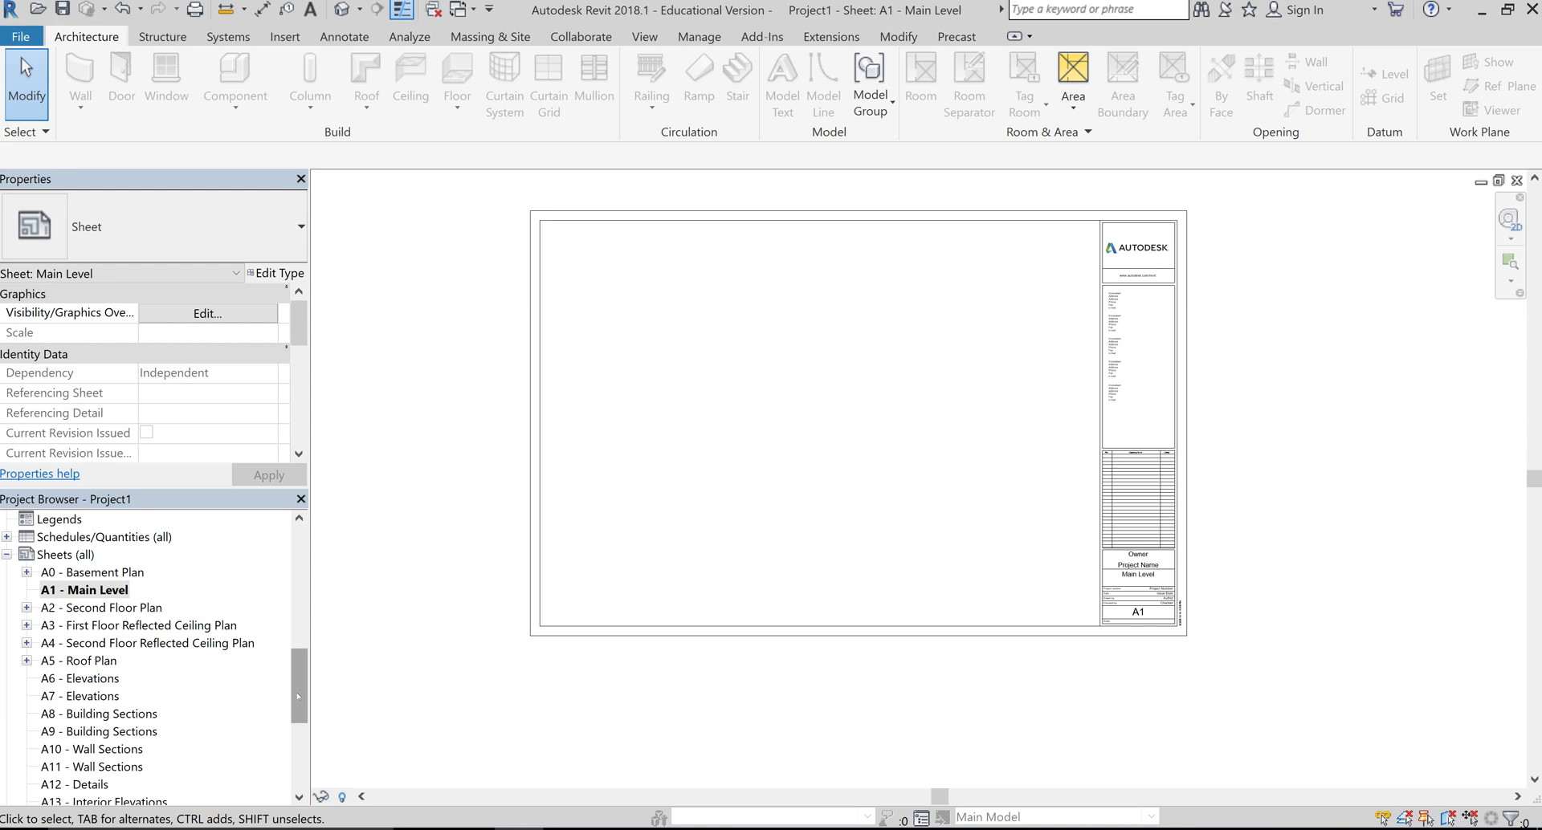
- Place the Main Level floor plan view inside the border of sheet A1, centred in the drawing area, and deselect it
left_click_drag(297, 692, 290, 566)
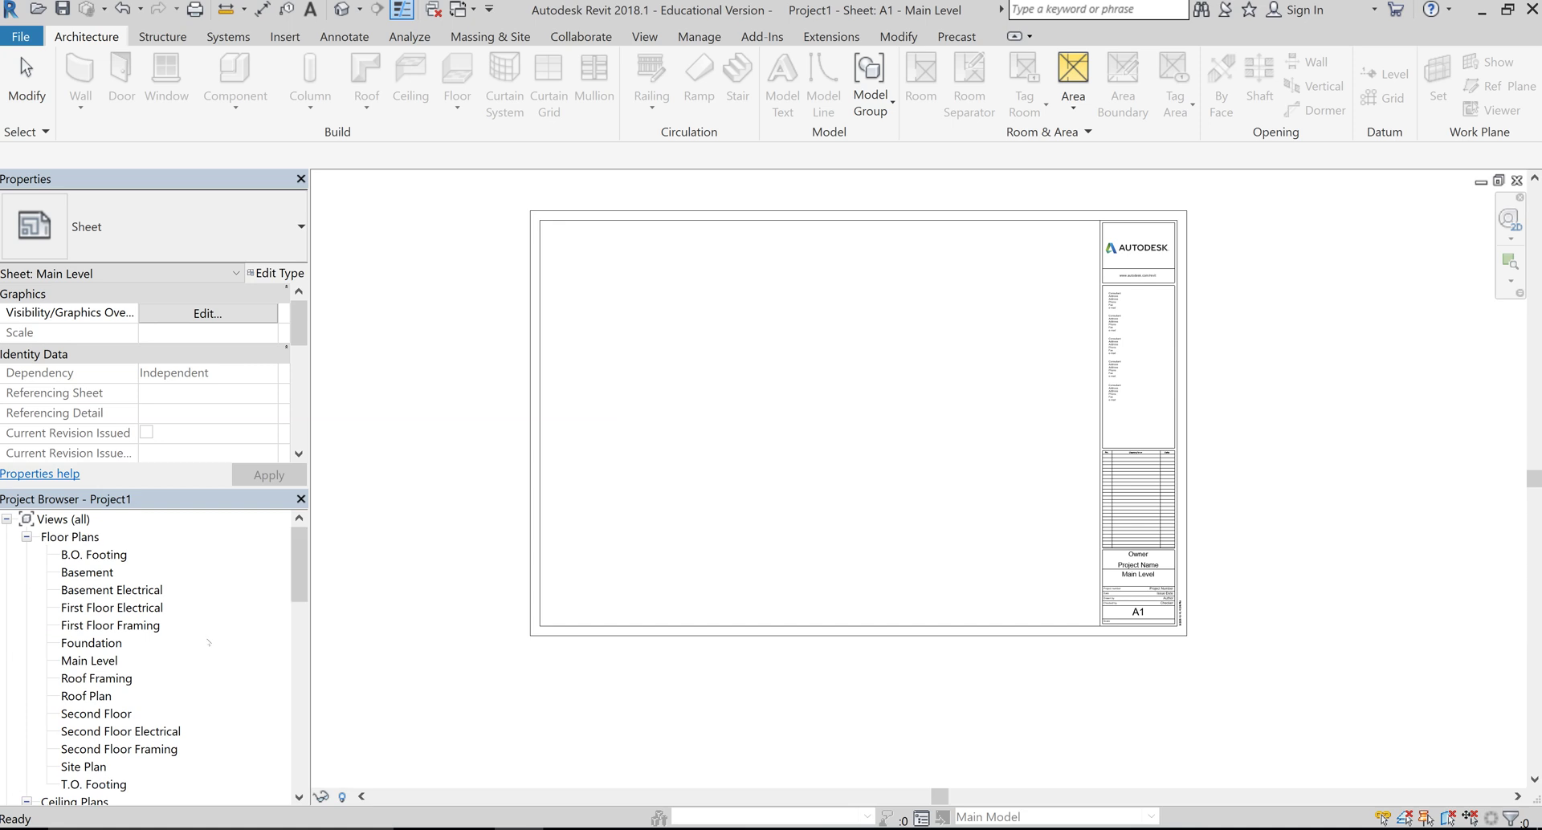
left_click(82, 592)
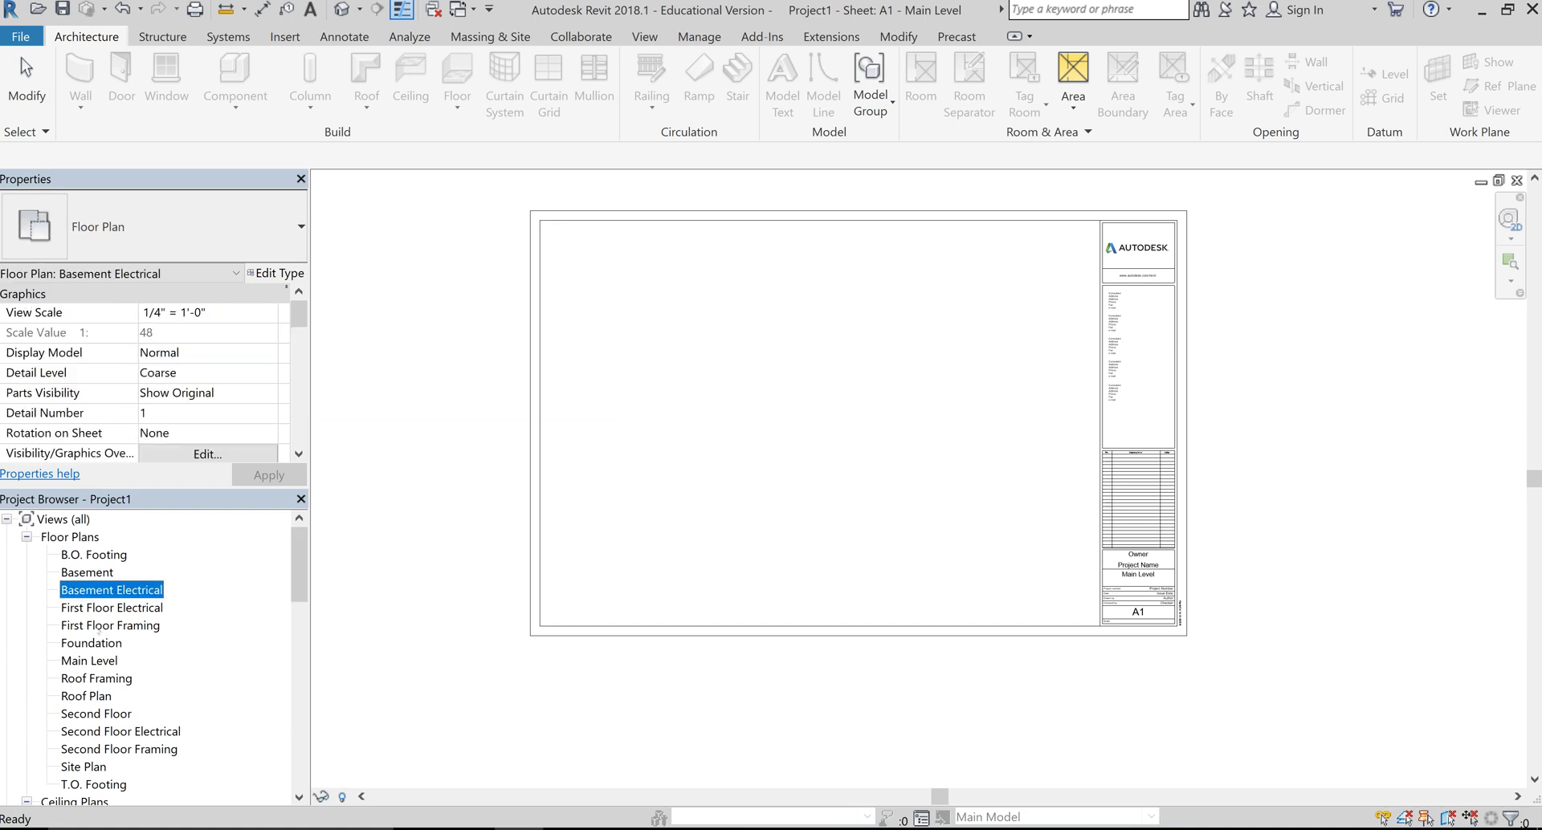
left_click(95, 625)
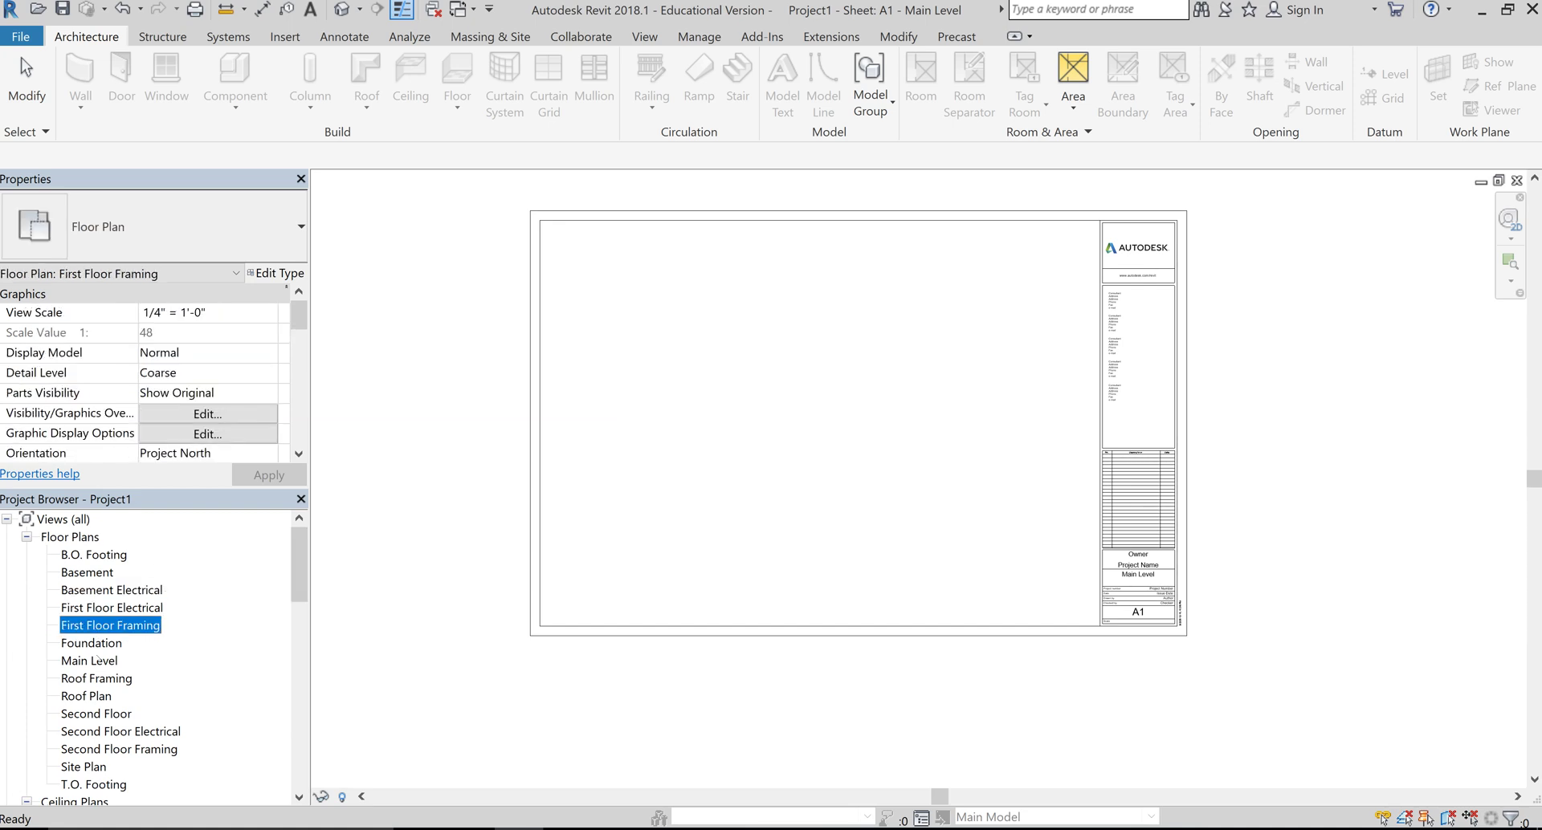
left_click(93, 661)
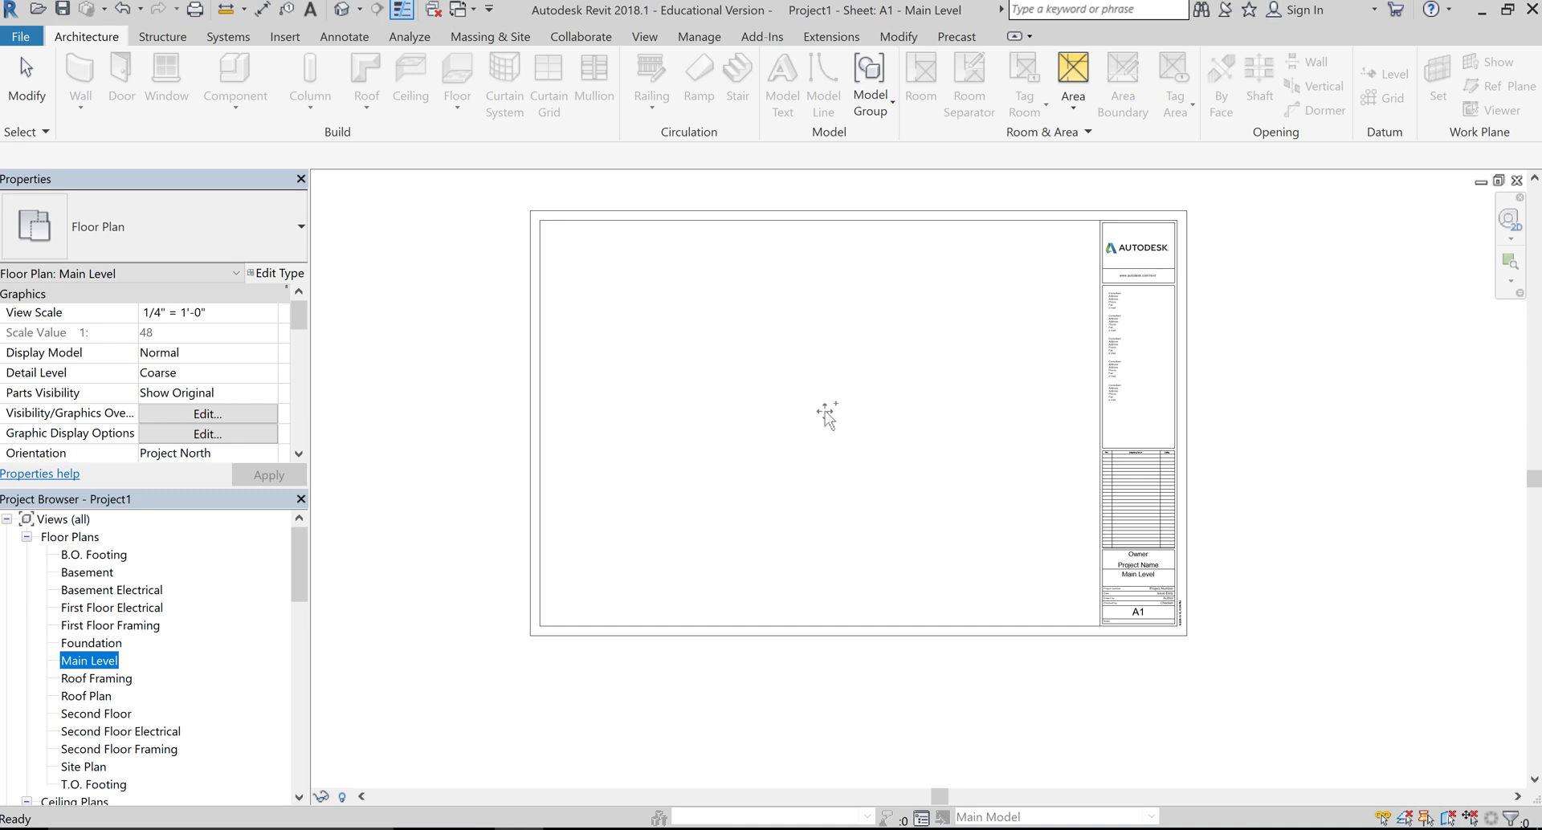
left_click_drag(826, 414, 825, 416)
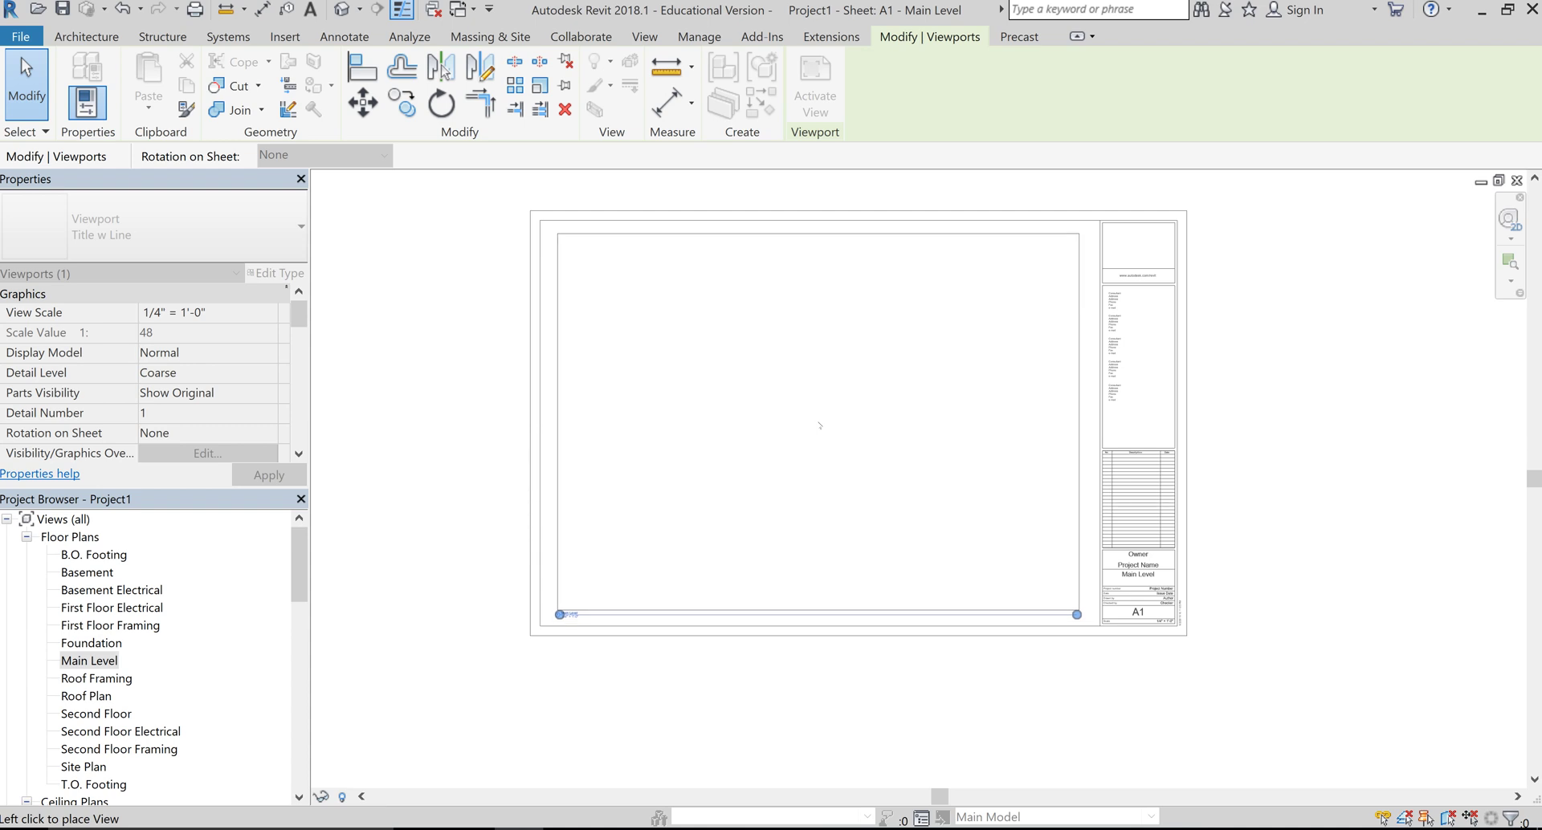
left_click(819, 425)
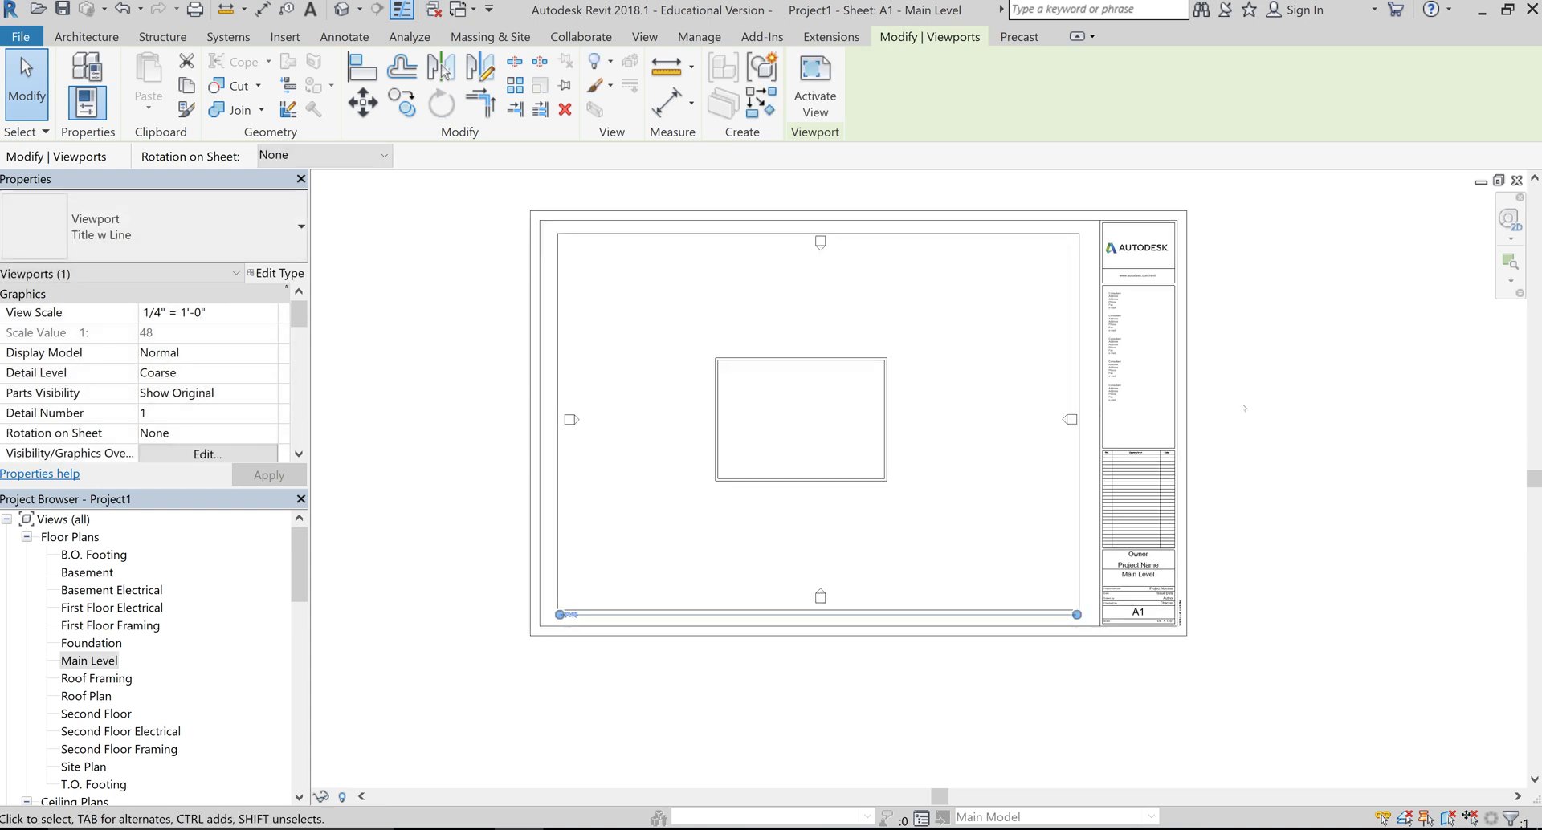
left_click(1218, 411)
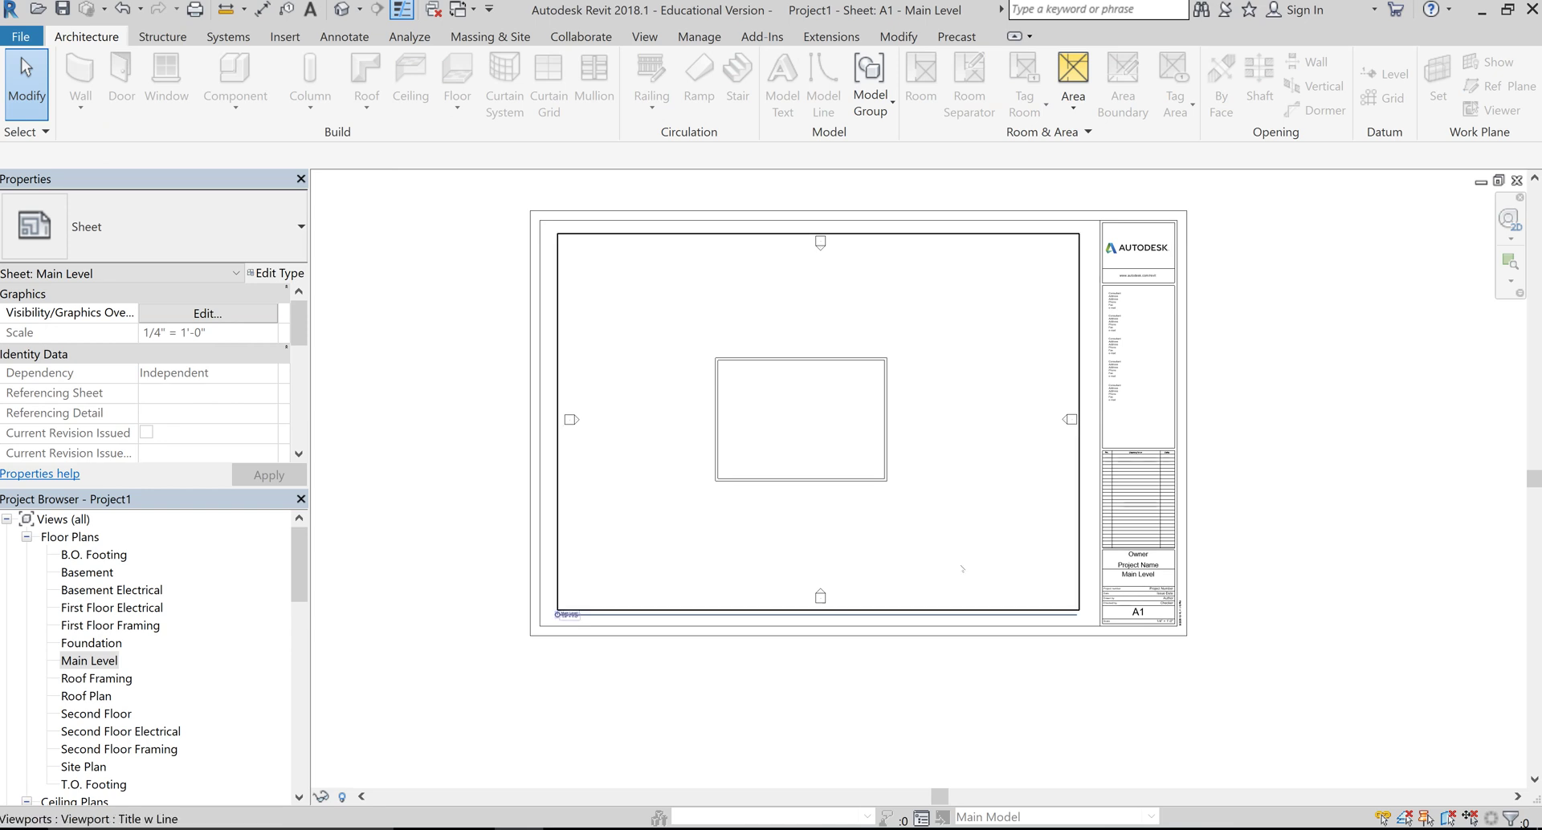
- Review the viewport on sheet A1, open the Main Level floor plan, and select sheet A1 in the project's sheet list
scroll(700, 393, "up", 2)
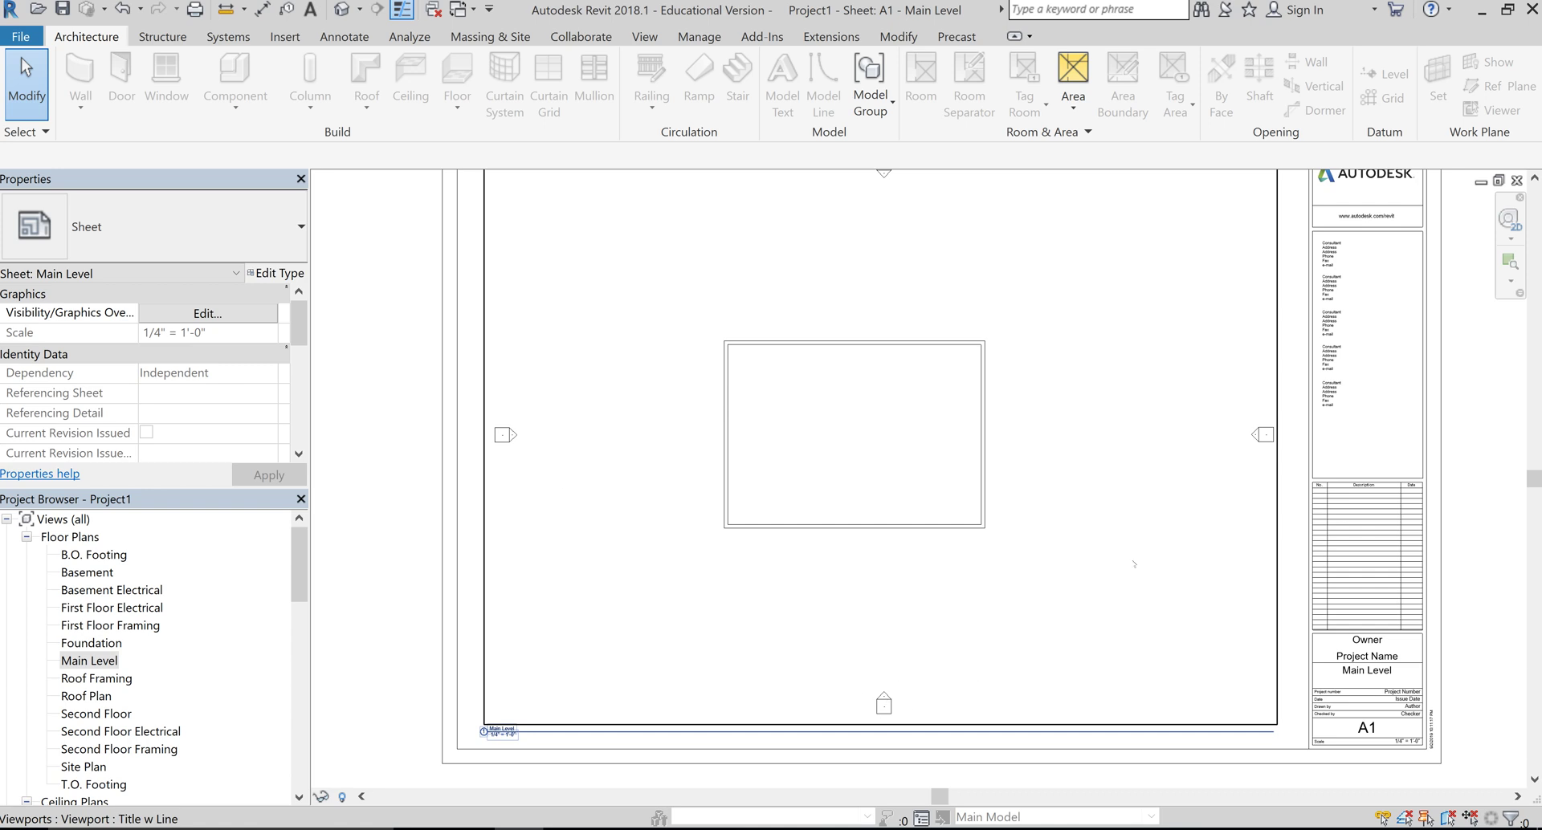
scroll(1135, 482, "down", 1)
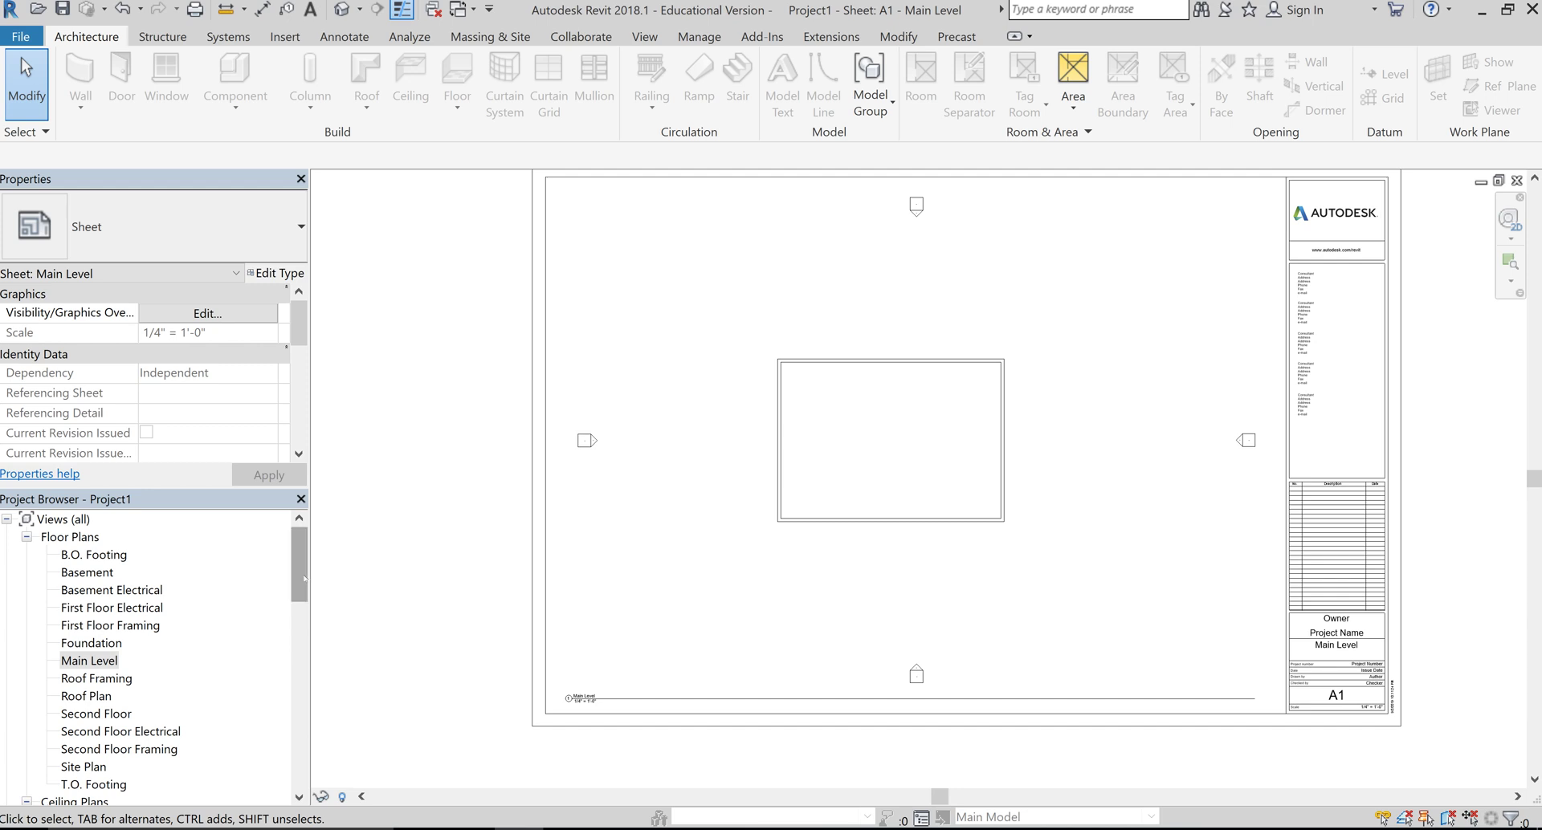
double_click(90, 661)
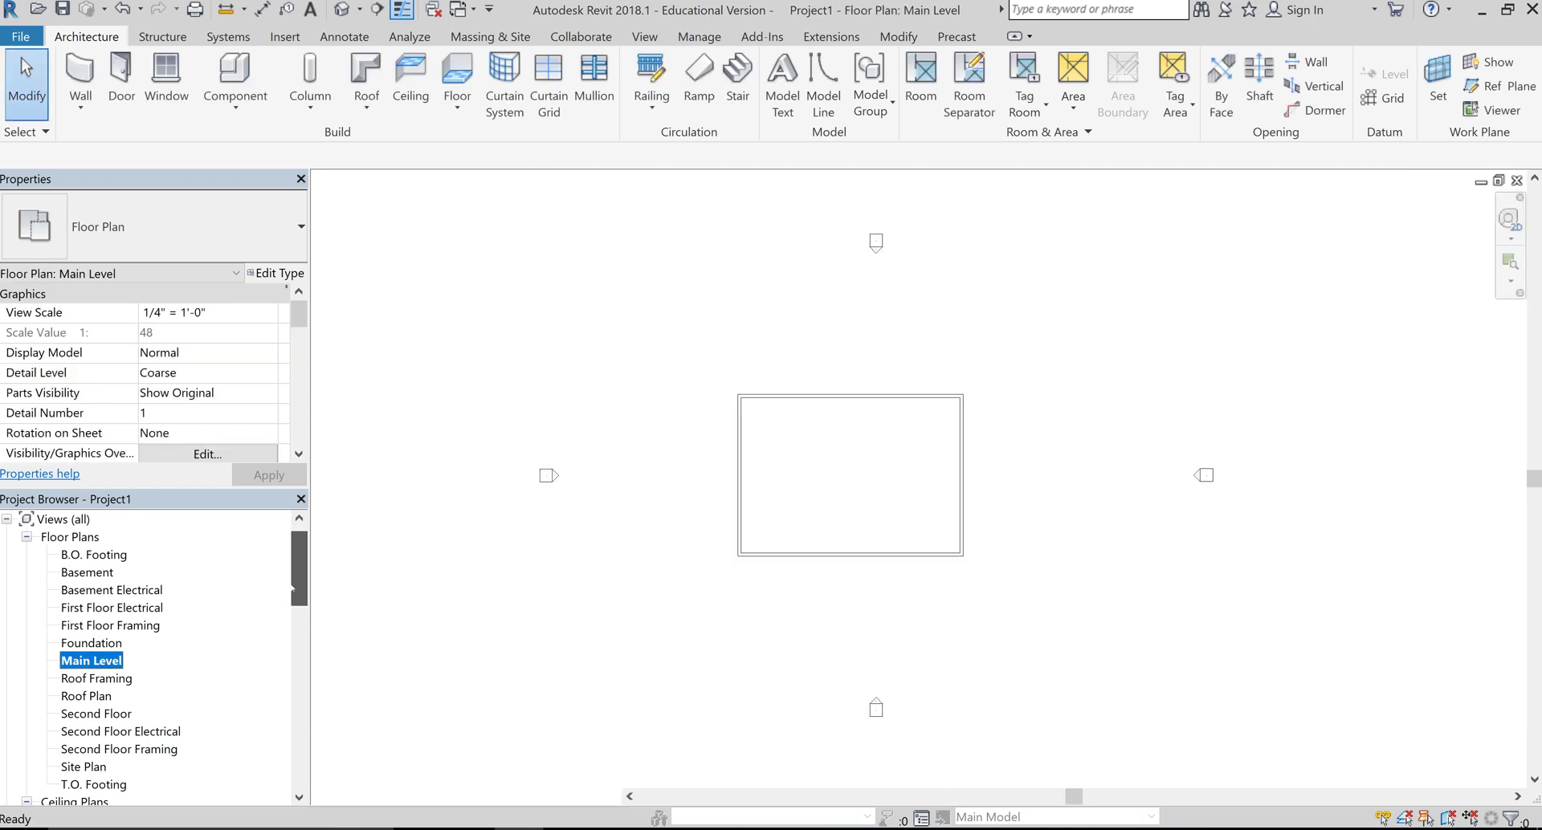
left_click_drag(300, 563, 301, 601)
left_click(82, 590)
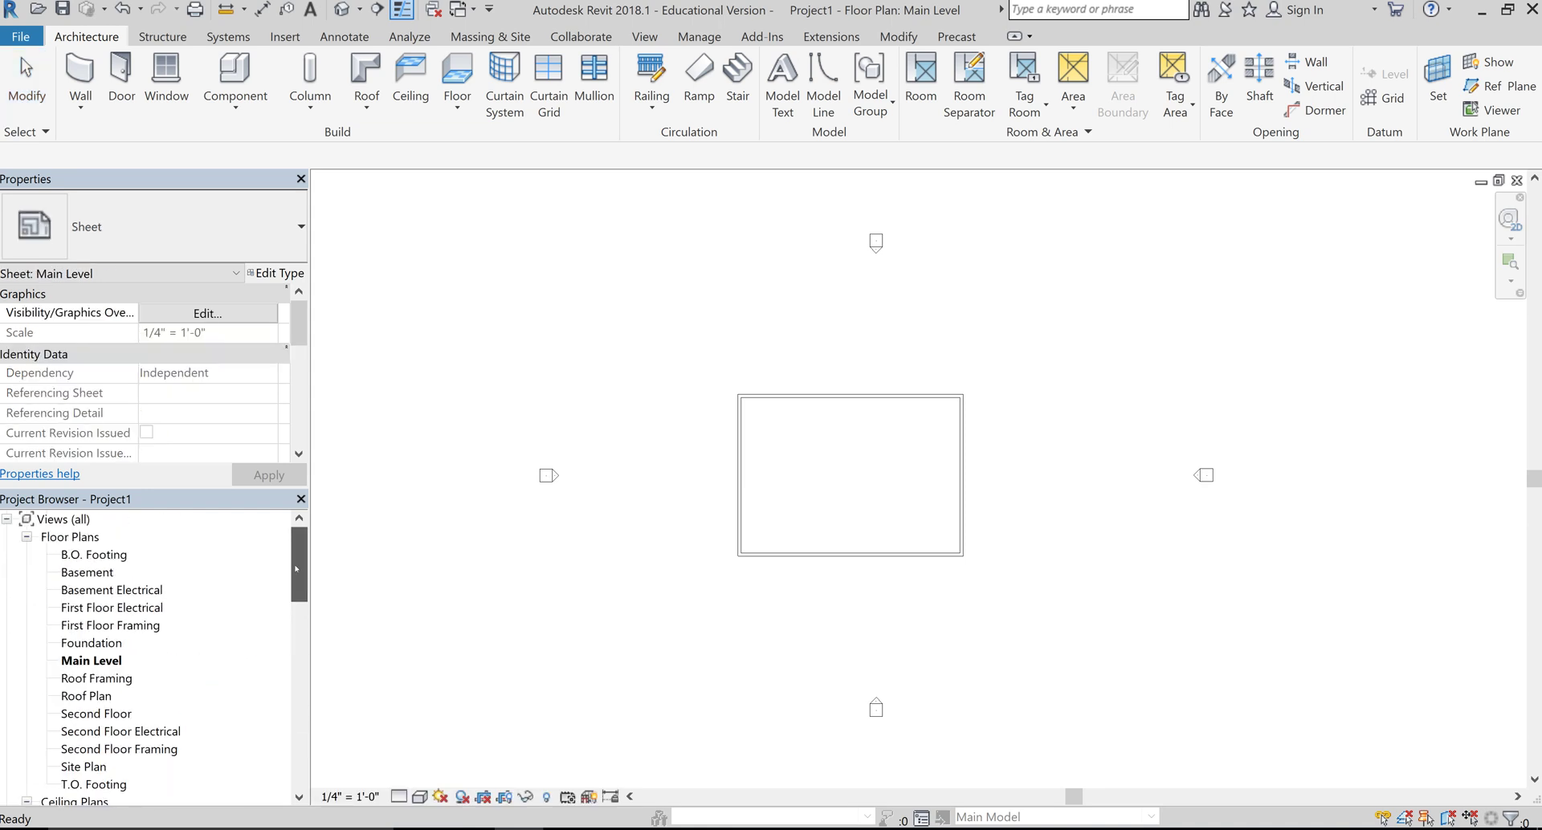
- In the Main Level floor plan, draw a stepped chain of three Generic - 6" walls below the rectangular building, starting with a 7'-0" segment
left_click(115, 665)
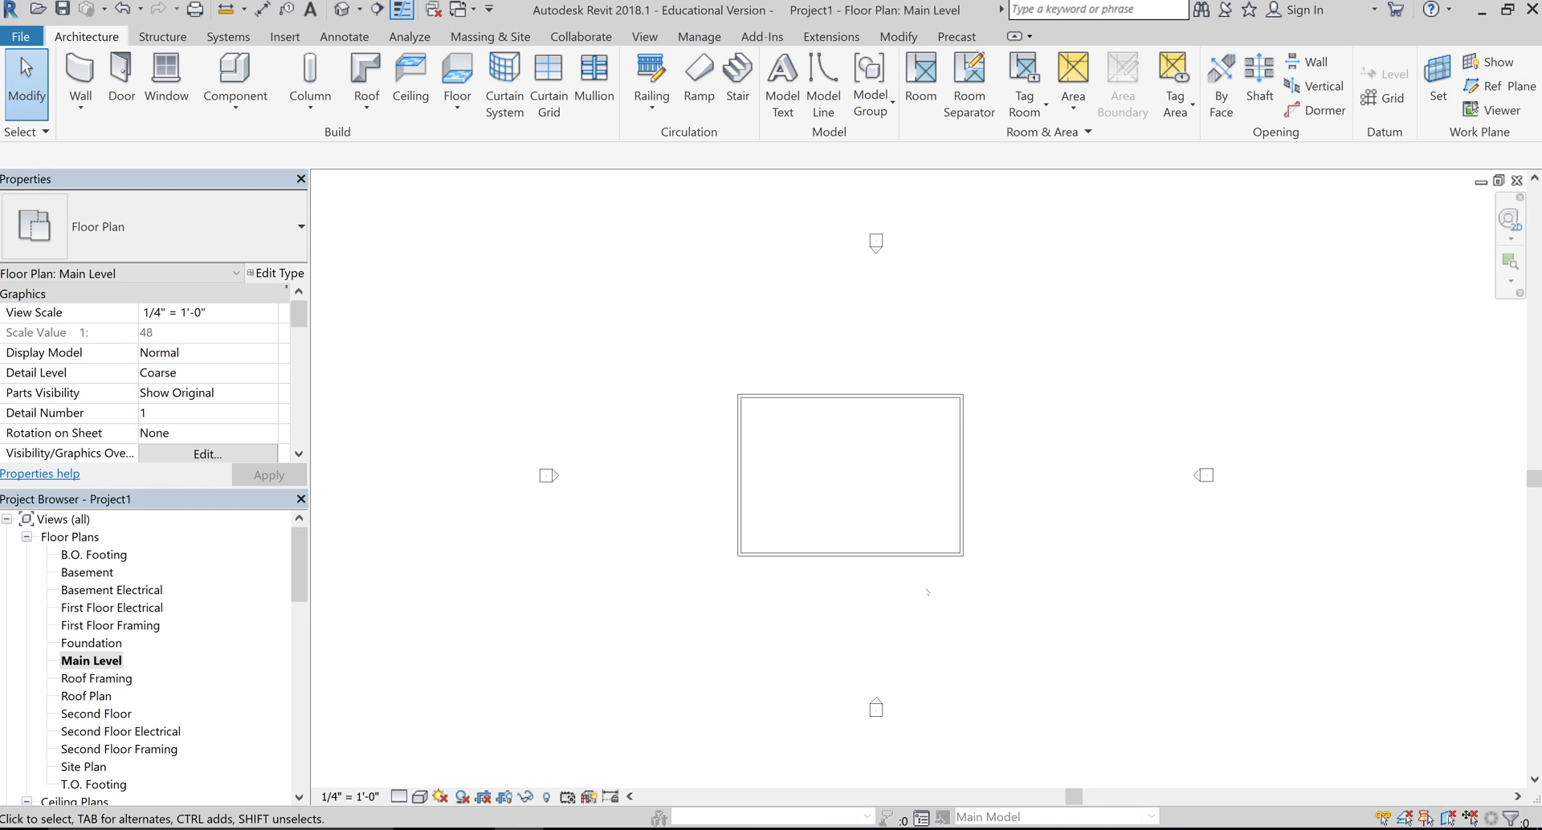
key("w")
key("a")
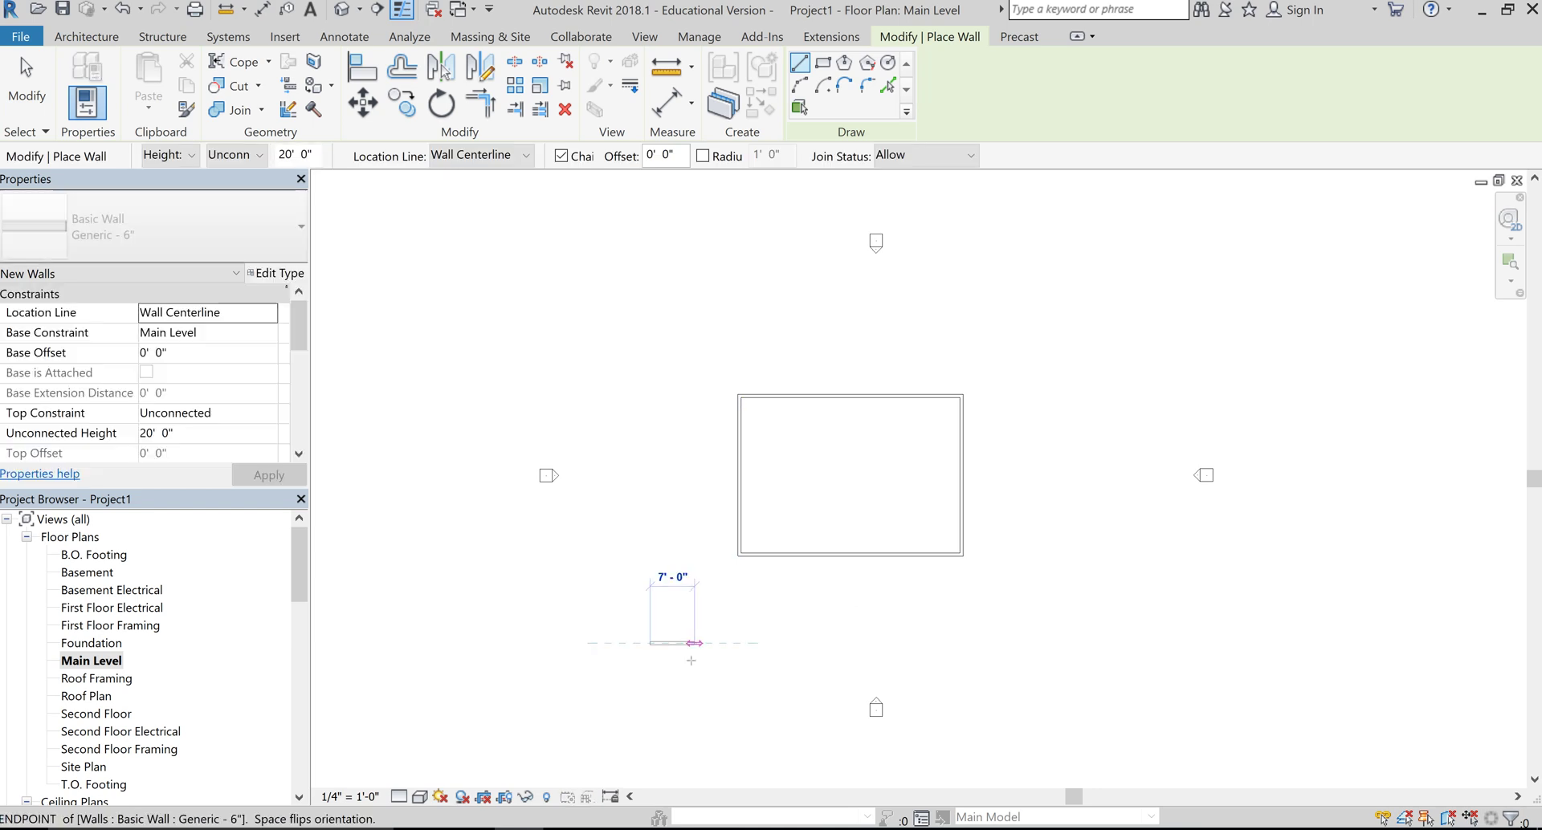
left_click(693, 643)
left_click(693, 678)
left_click(738, 678)
key("Escape")
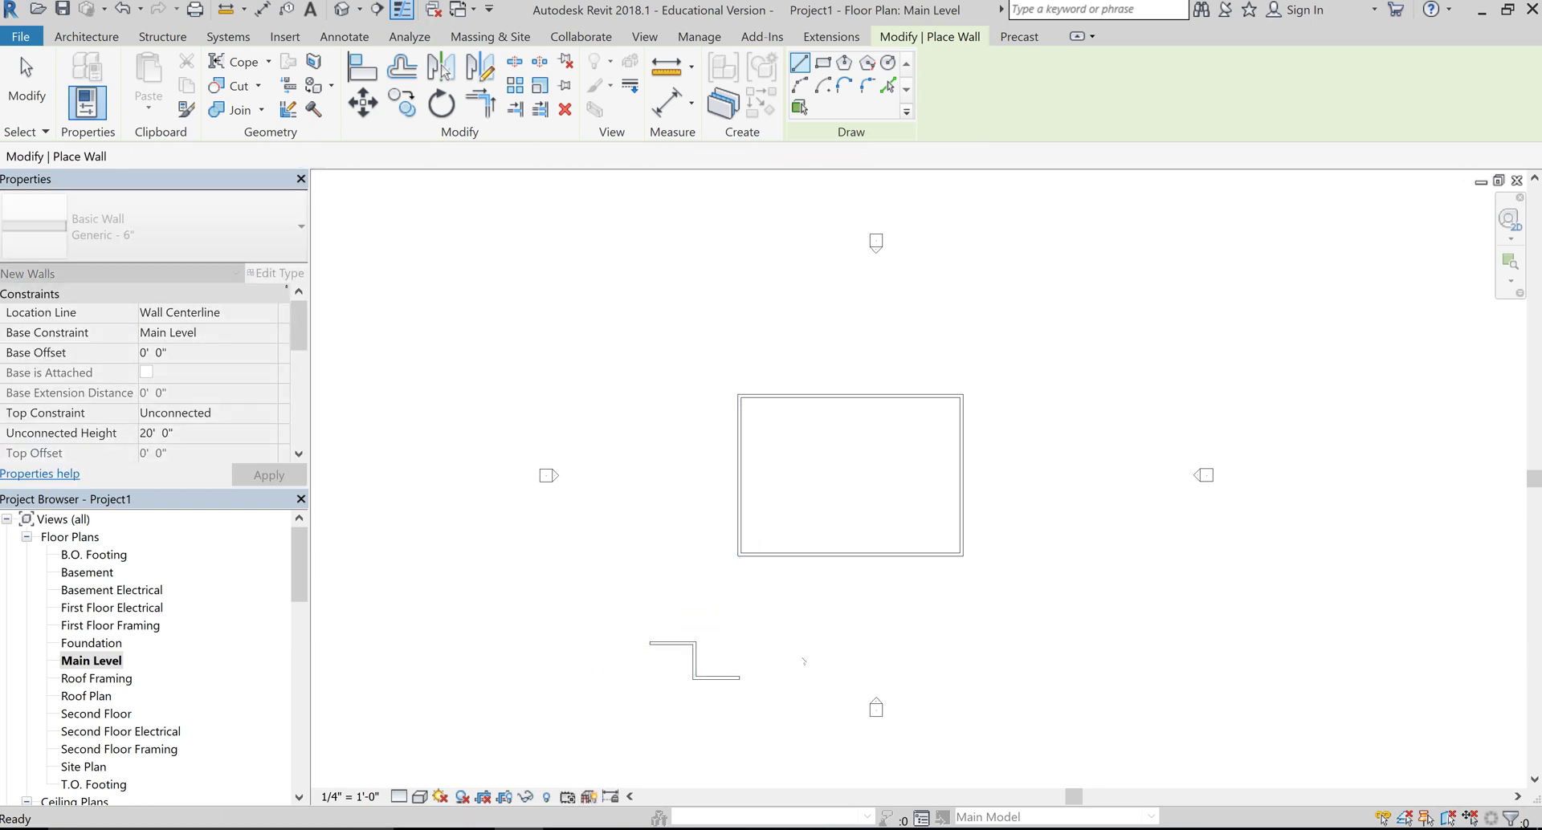
key("Escape")
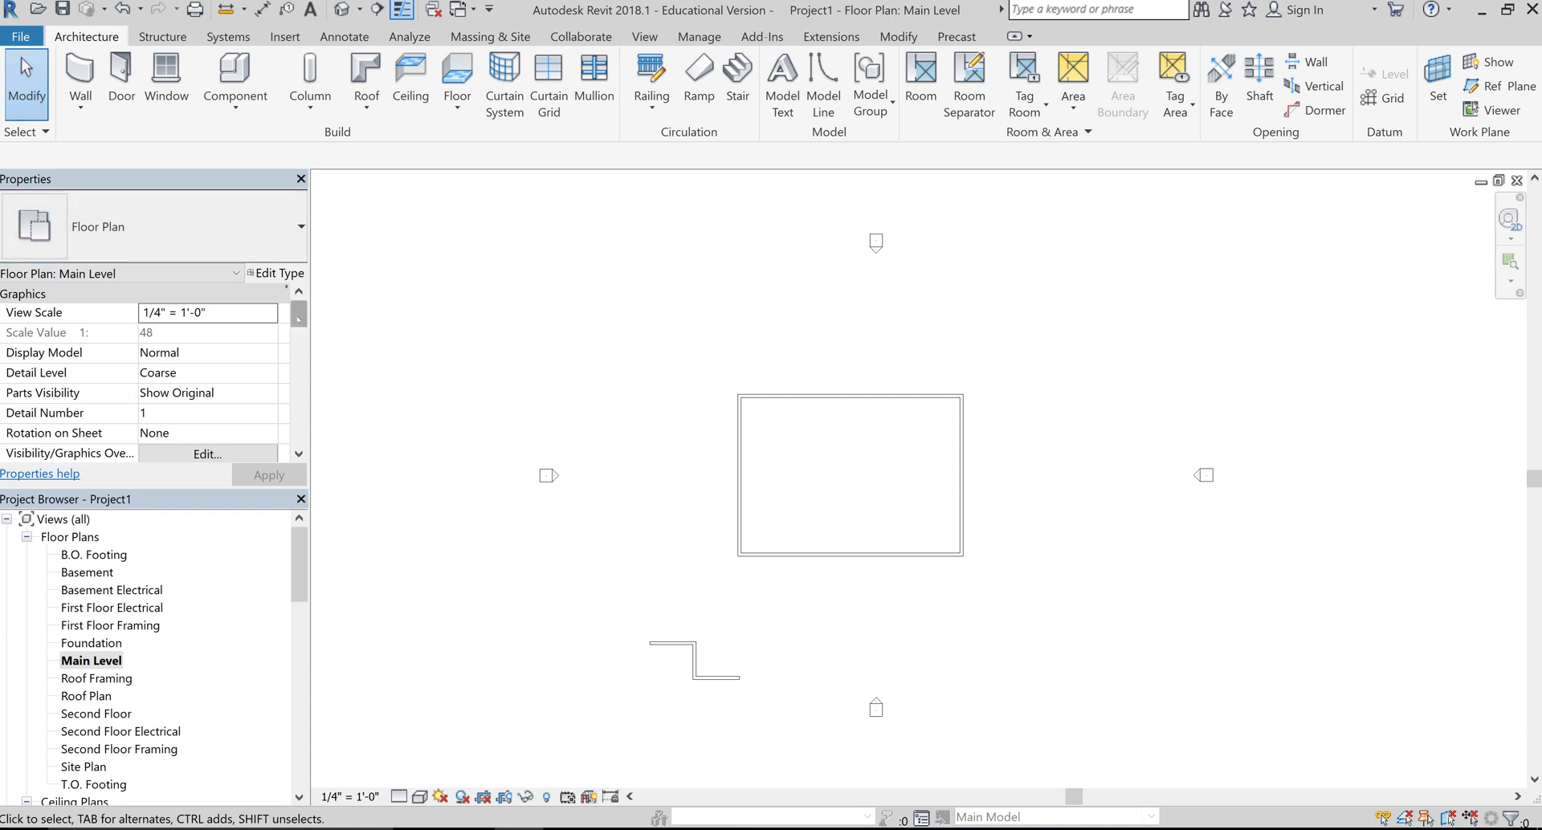
- Turn on Crop View and Crop Region Visible for the Main Level floor plan, and select the crop boundary
left_click_drag(299, 321, 302, 383)
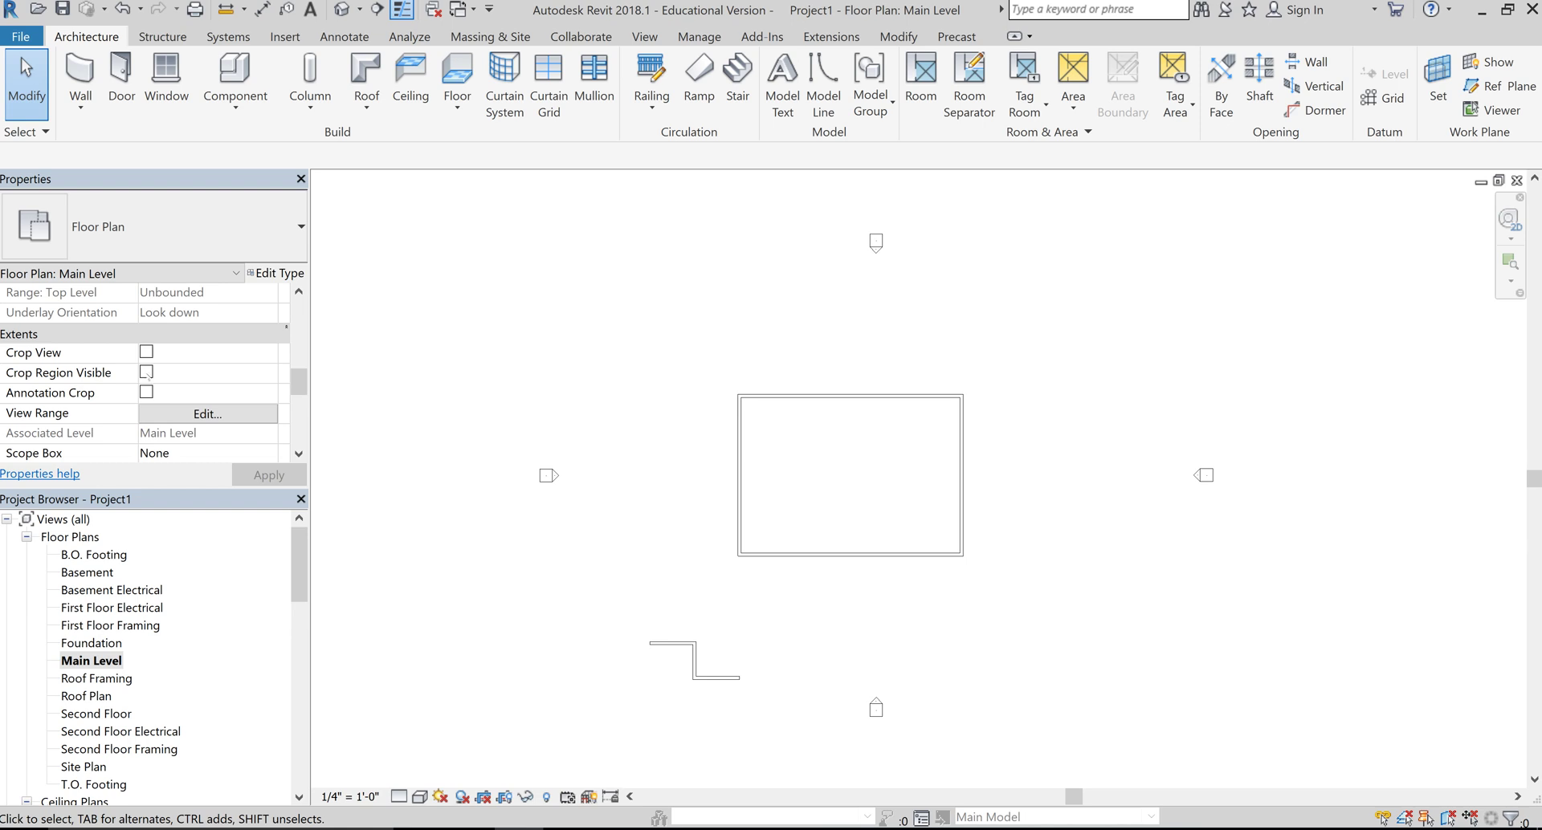
left_click(147, 373)
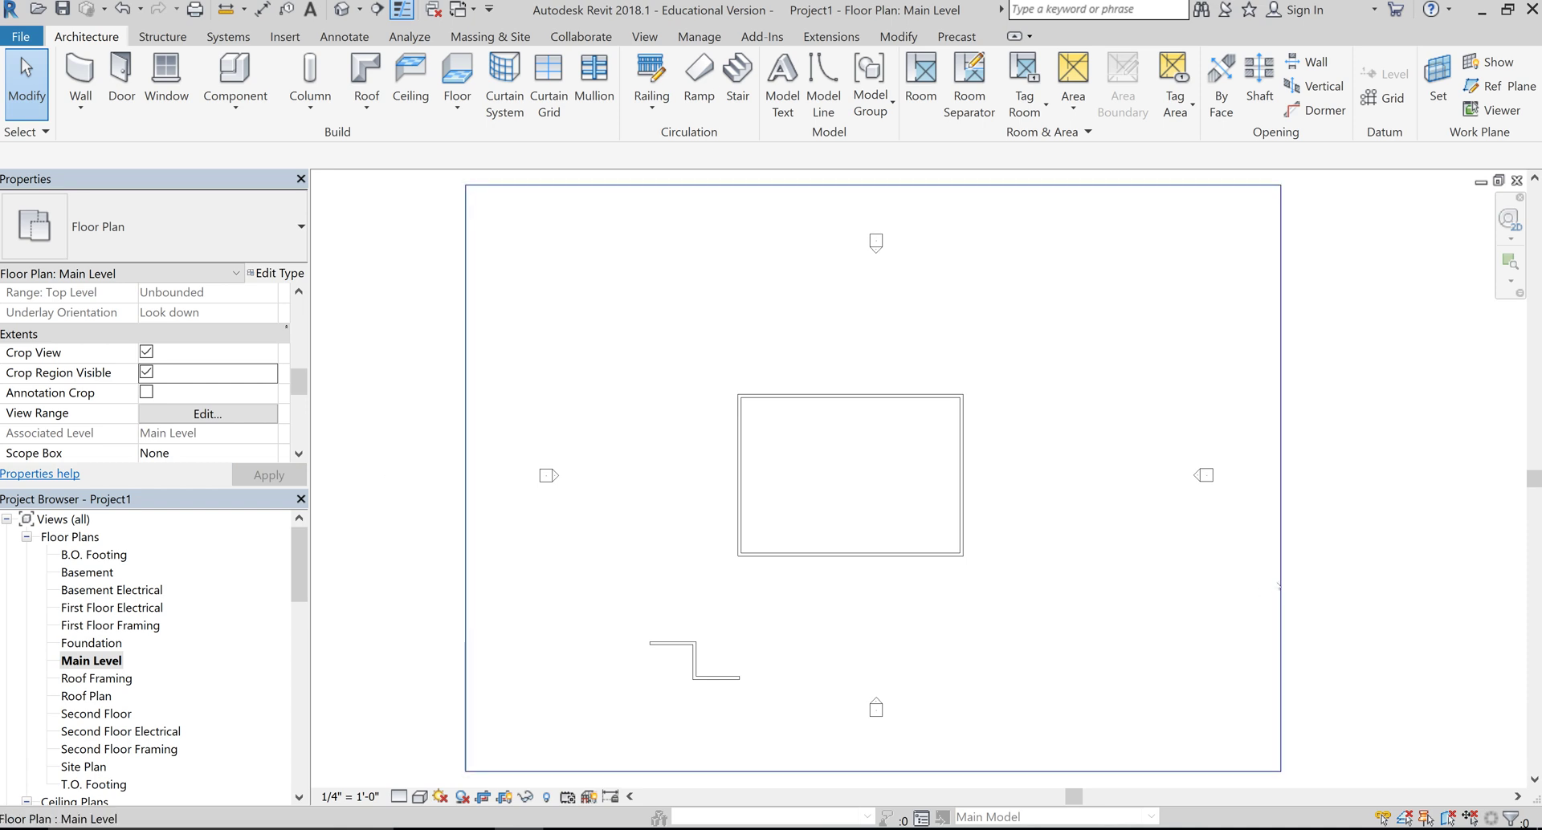
left_click(1061, 187)
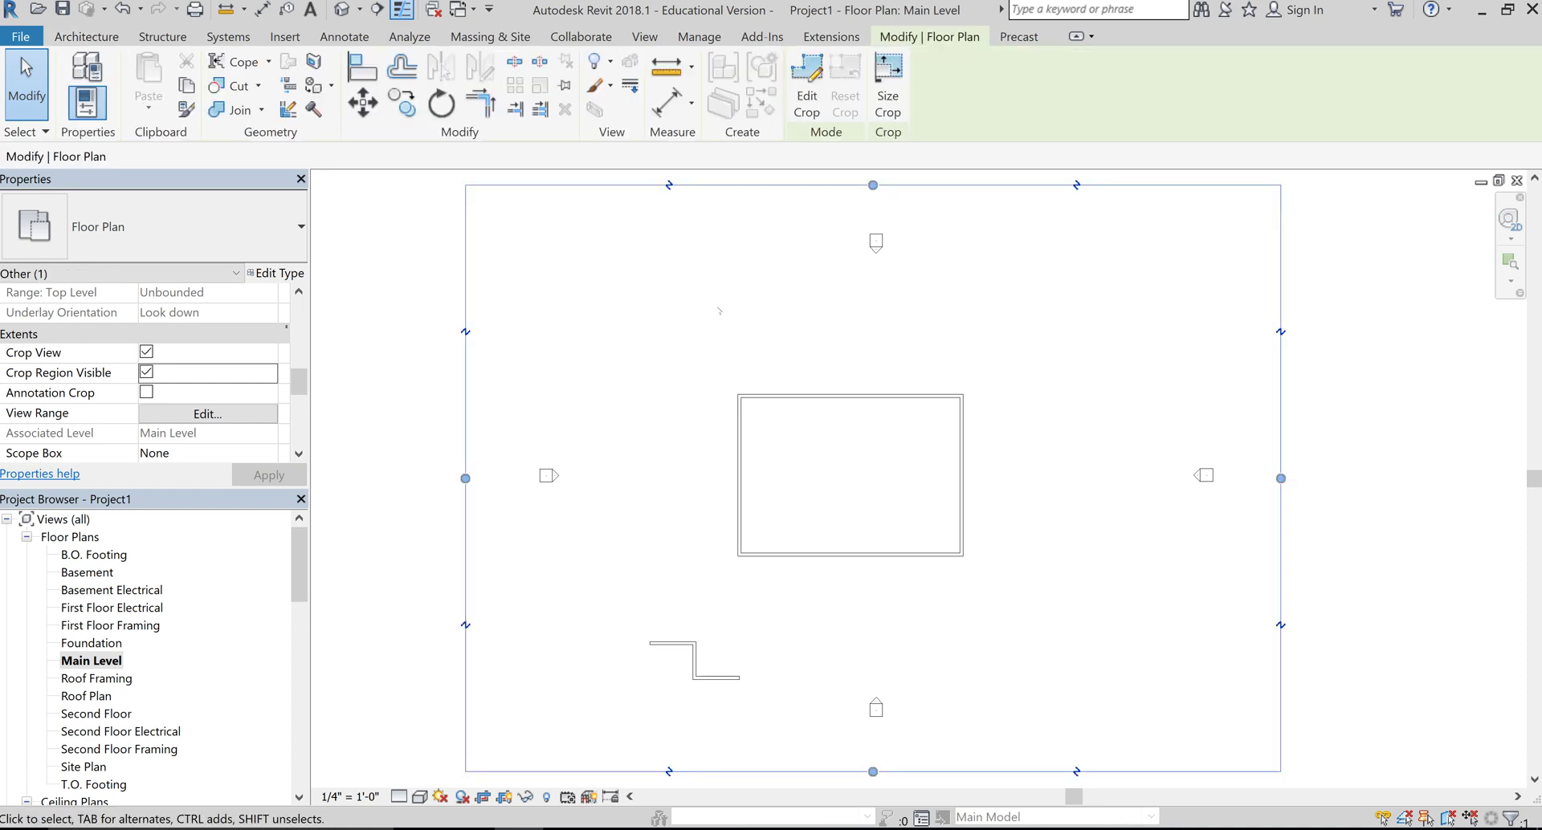
left_click(374, 352)
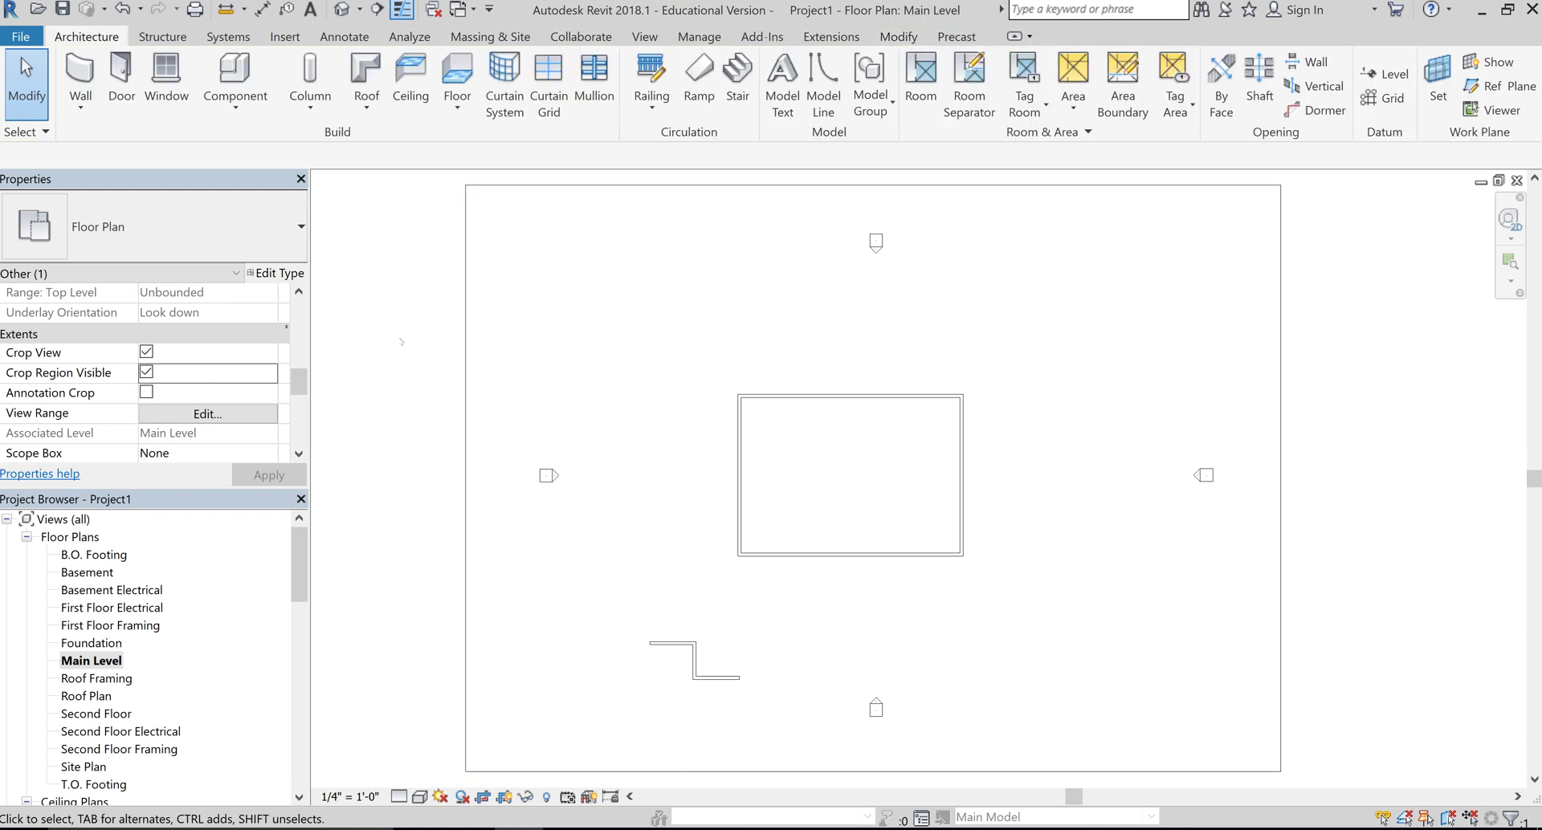
left_click(595, 189)
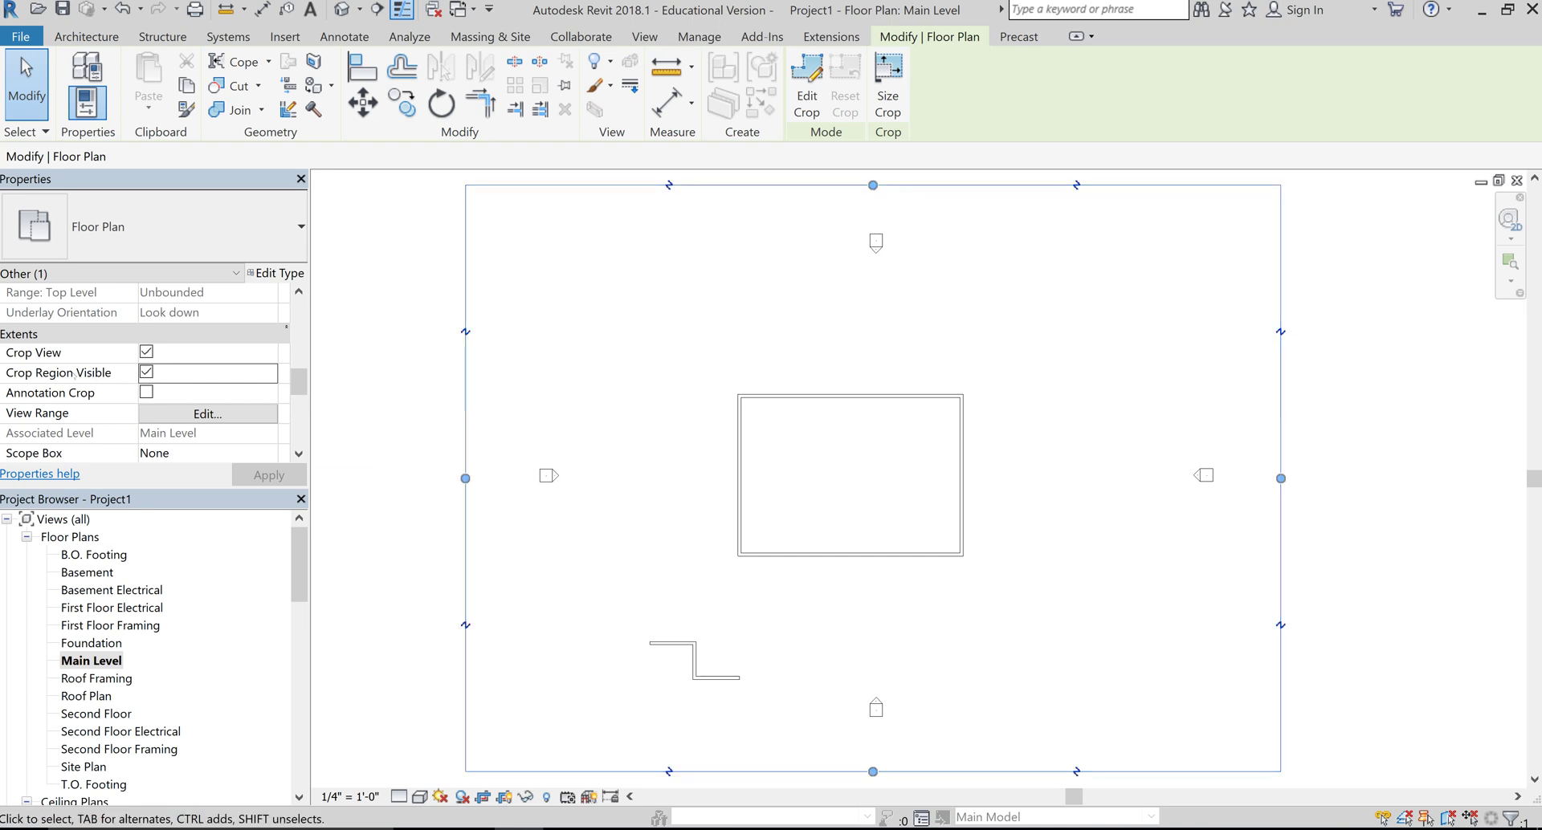
- Hide the crop region of the Main Level floor plan and make it visible again
left_click(146, 373)
left_click(275, 474)
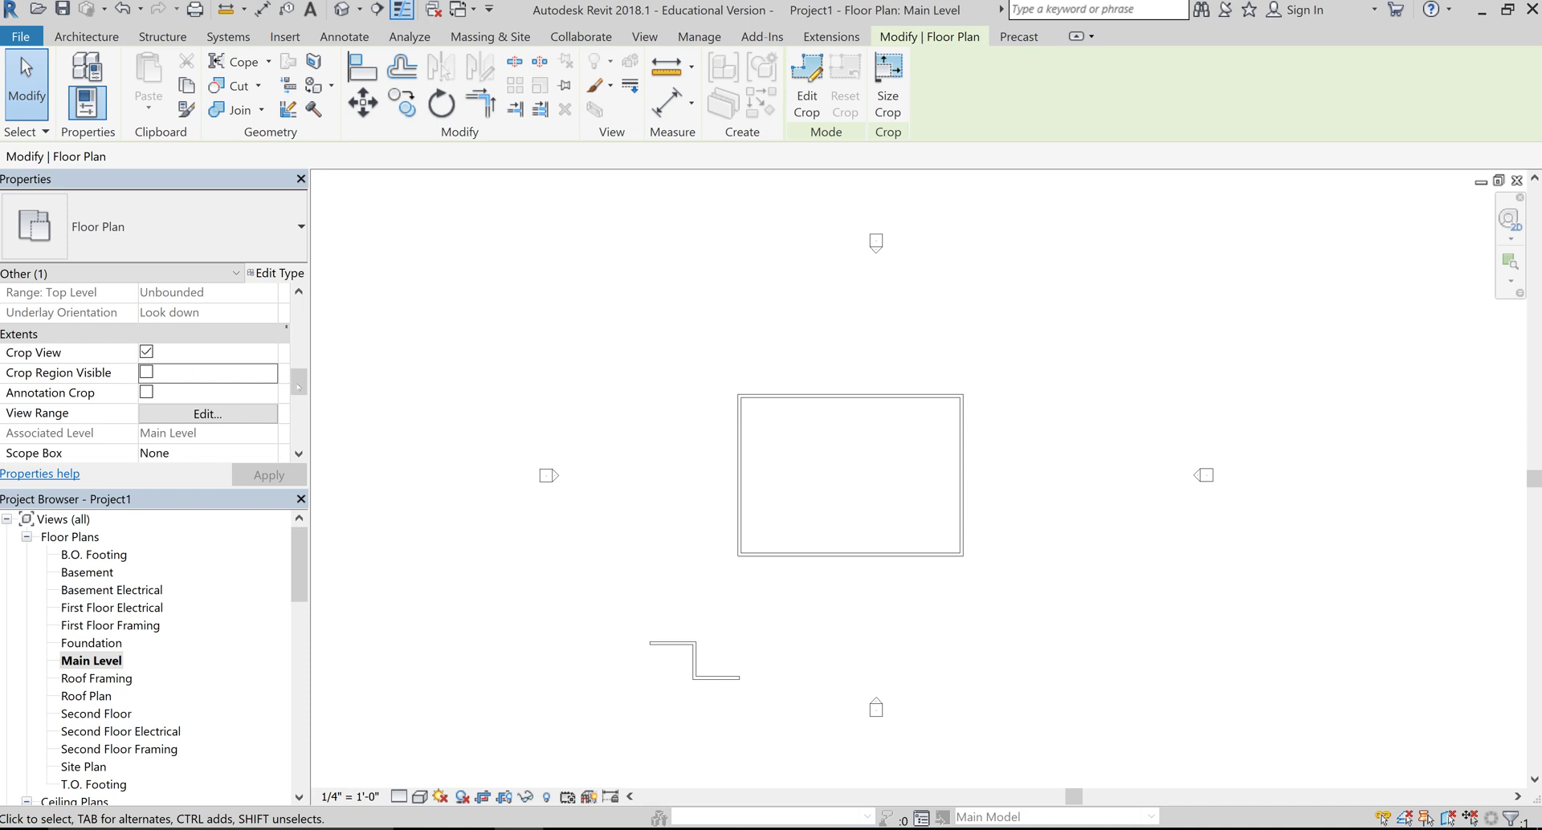
left_click_drag(298, 388, 298, 313)
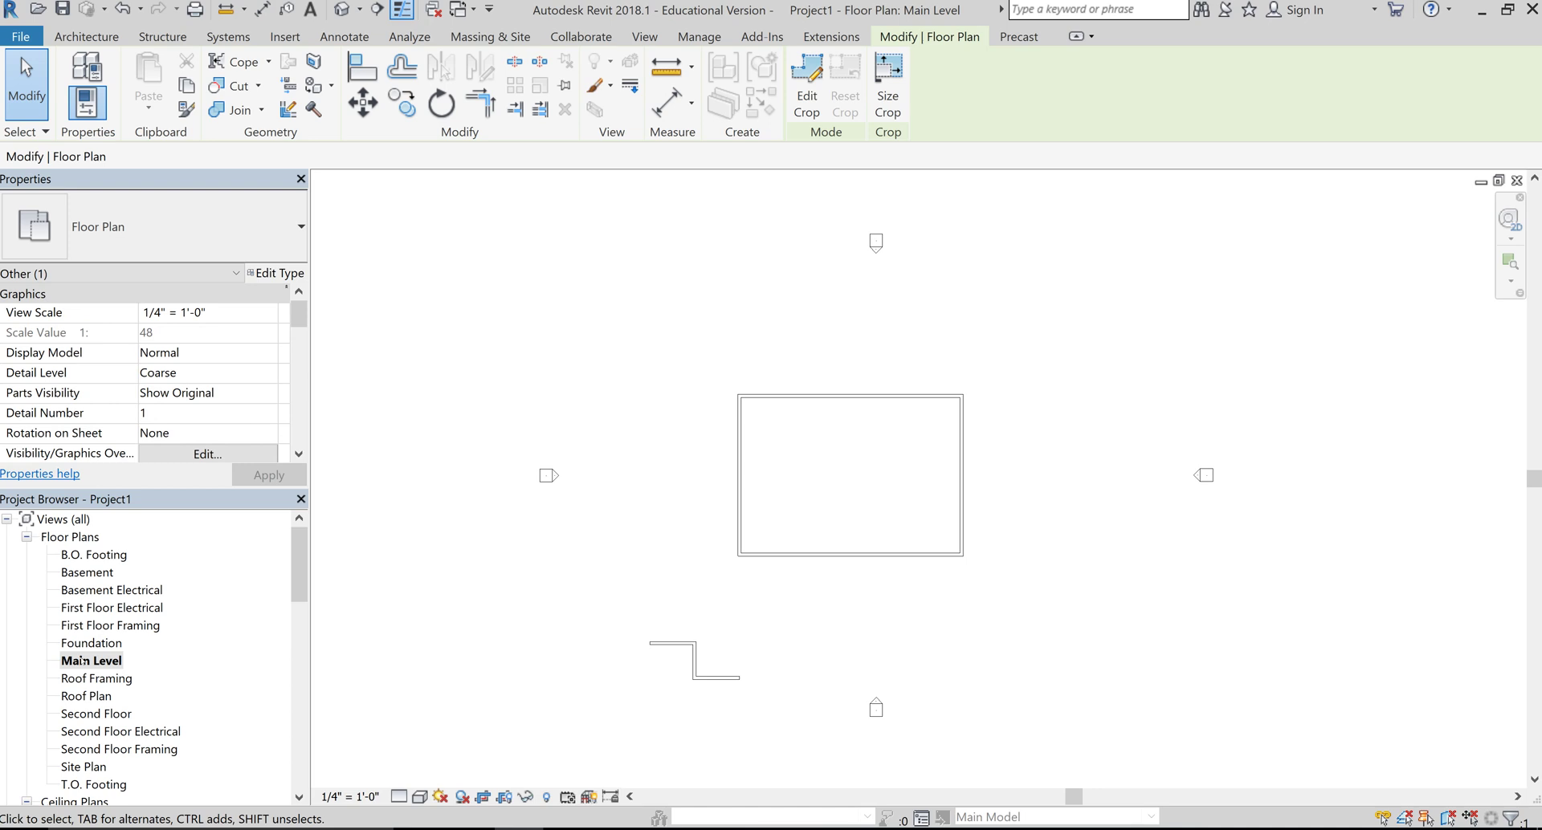
left_click(110, 663)
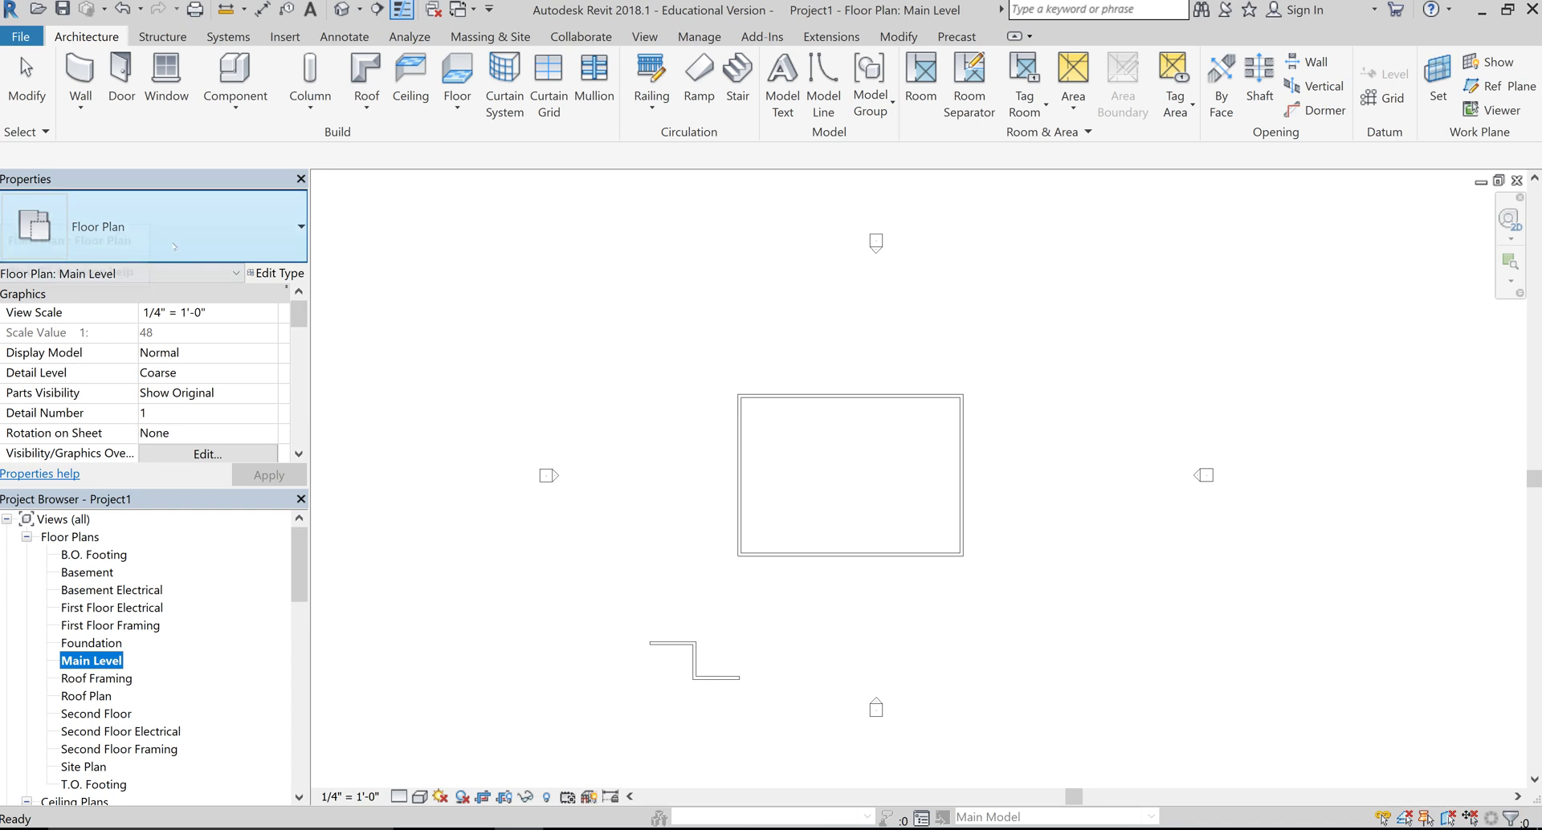
left_click_drag(298, 314, 299, 383)
left_click(147, 373)
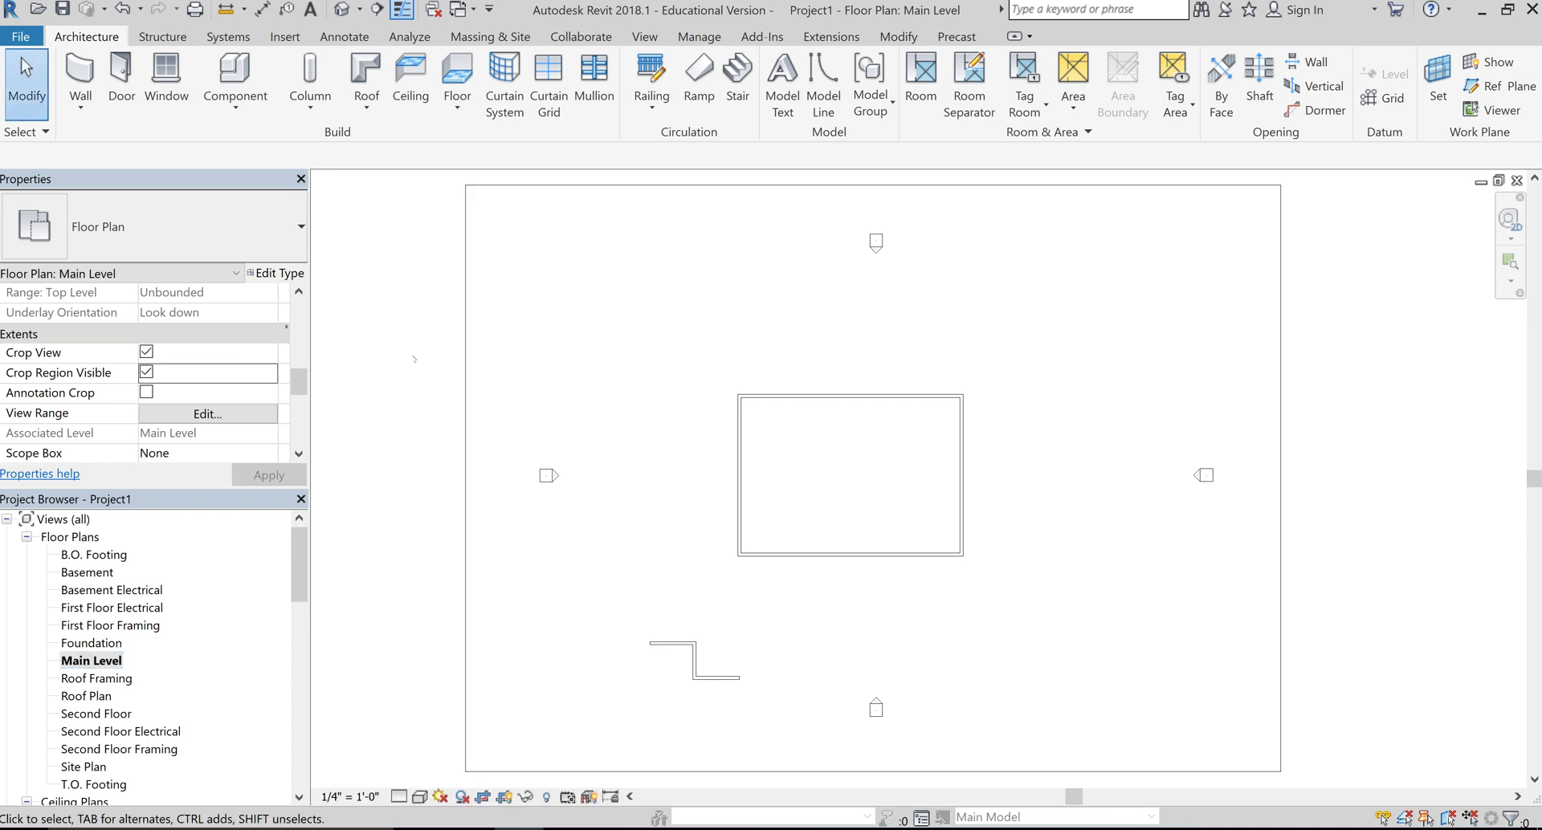
- Pull all four sides of the crop region in to just outside the rectangular building, and deselect it
left_click(468, 324)
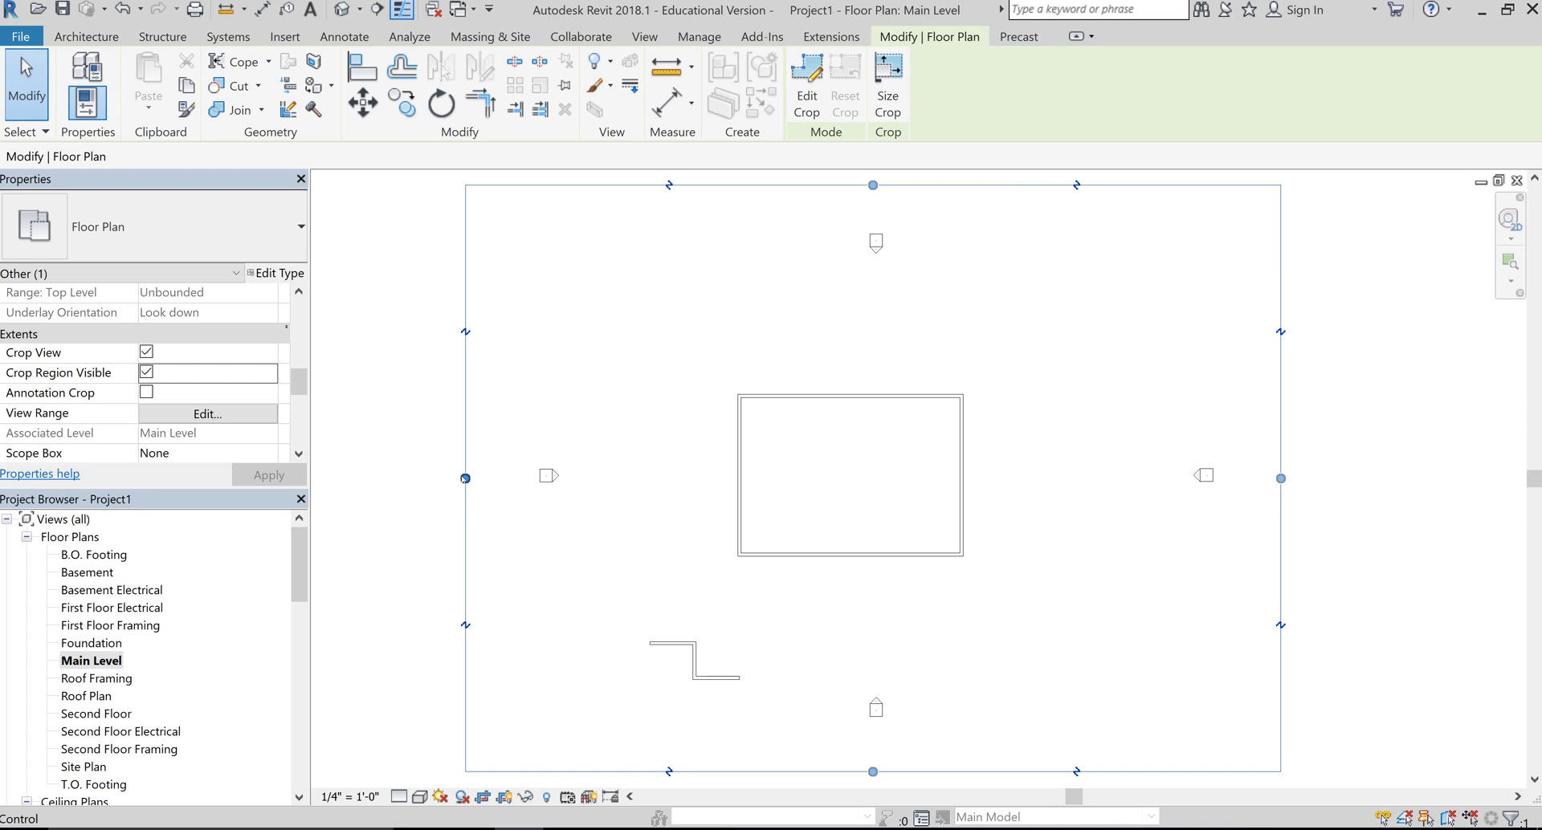
left_click_drag(465, 478, 715, 479)
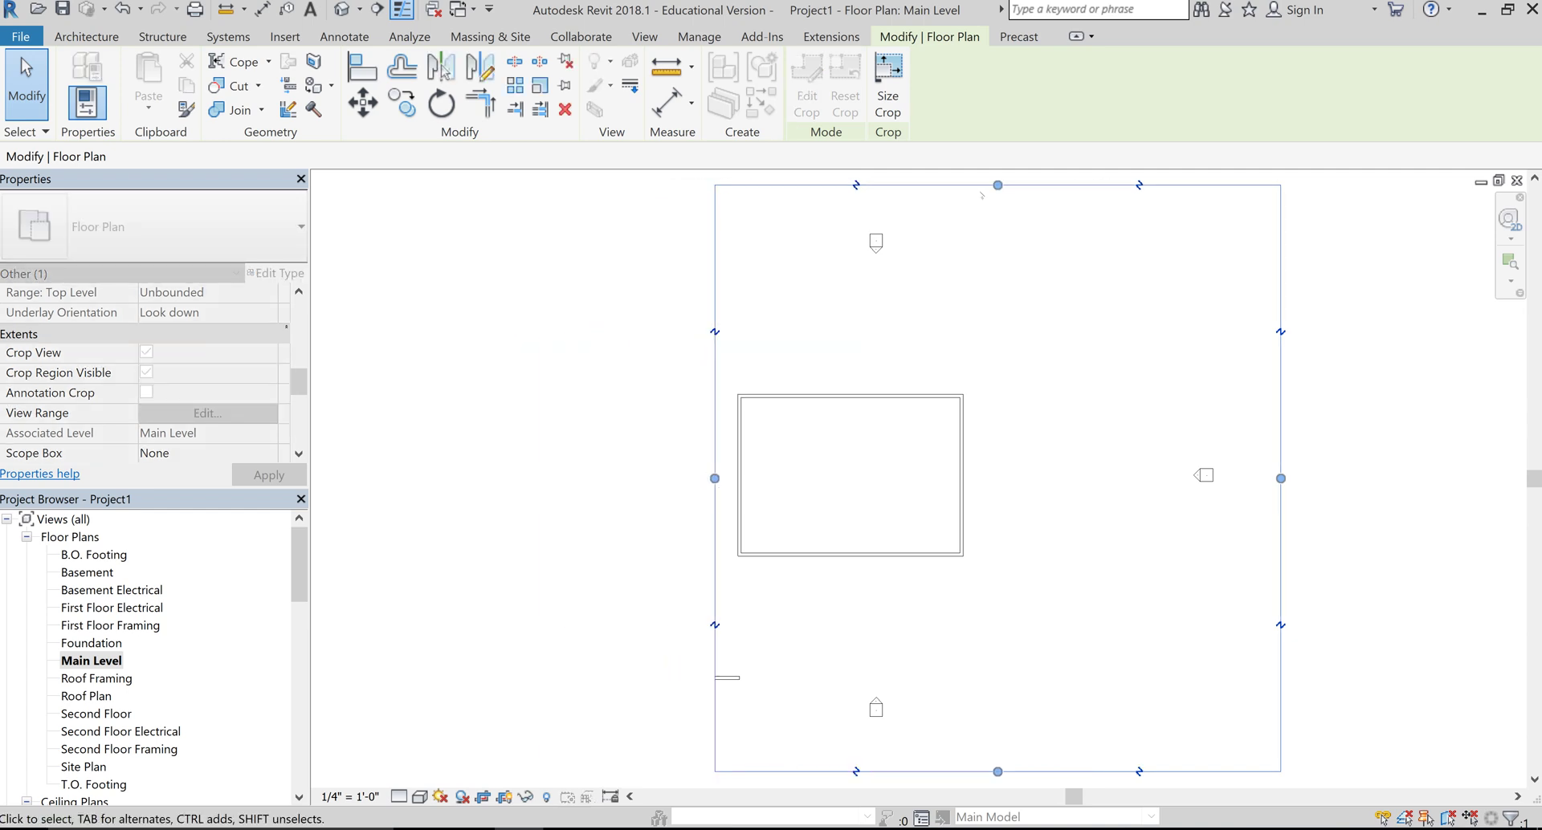
left_click_drag(998, 185, 997, 374)
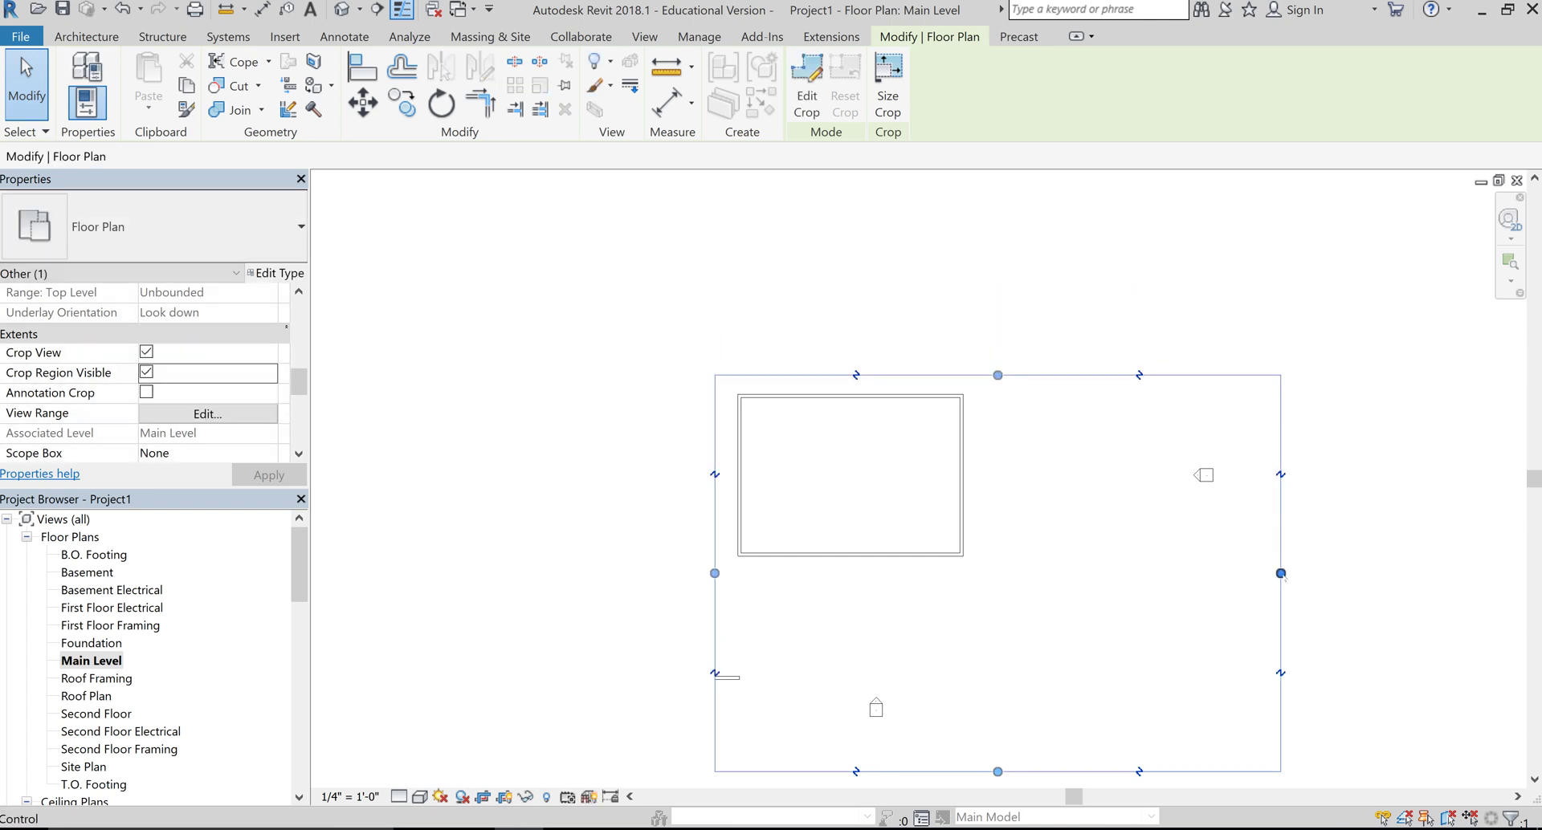
left_click_drag(1281, 573, 978, 559)
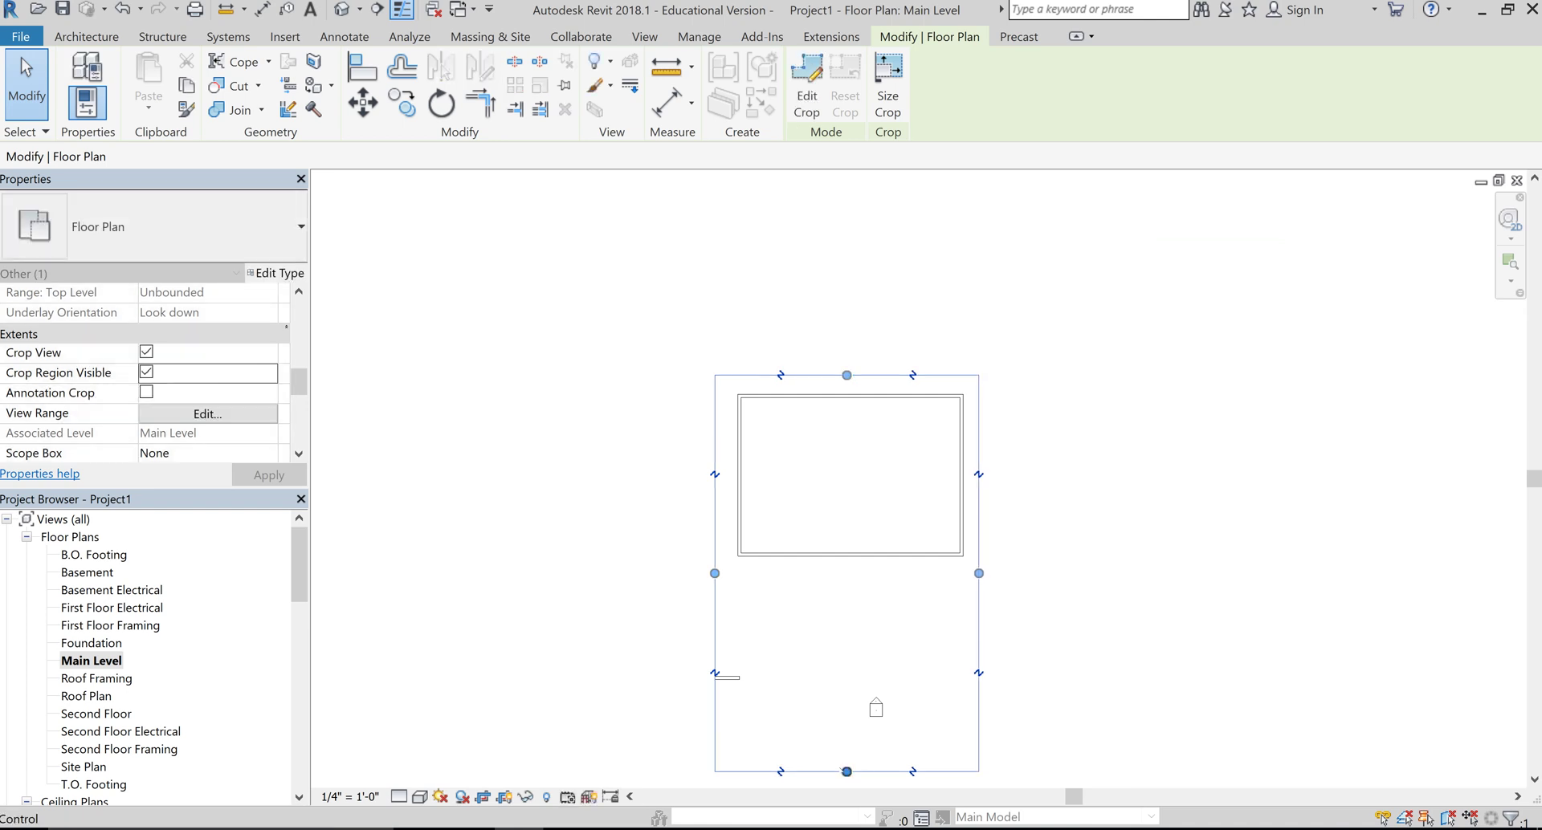
left_click_drag(847, 772, 847, 574)
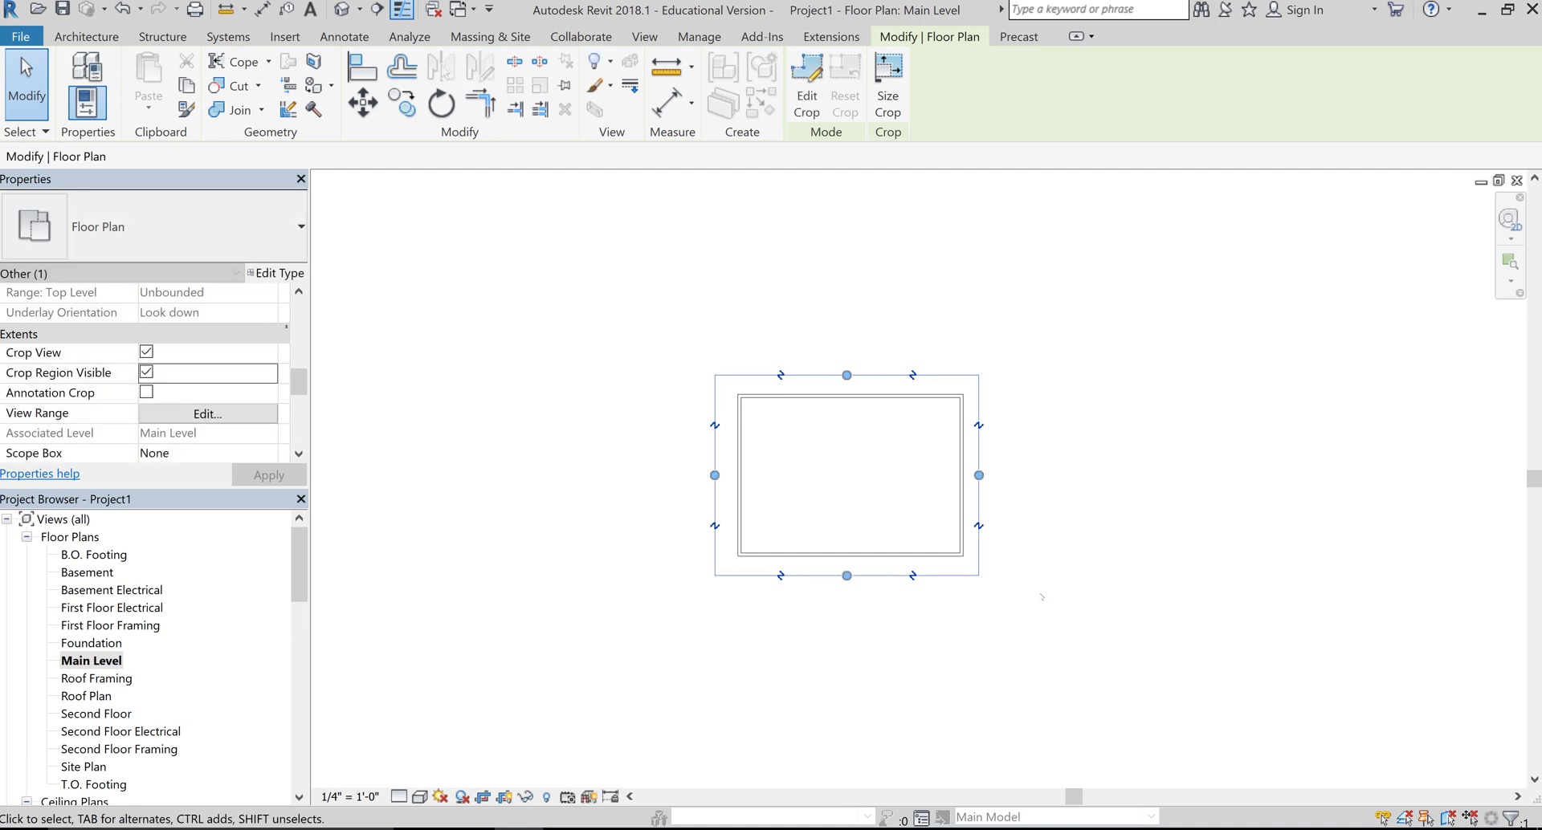
left_click(874, 509)
scroll(874, 509, "up", 3)
scroll(1167, 464, "up", 2)
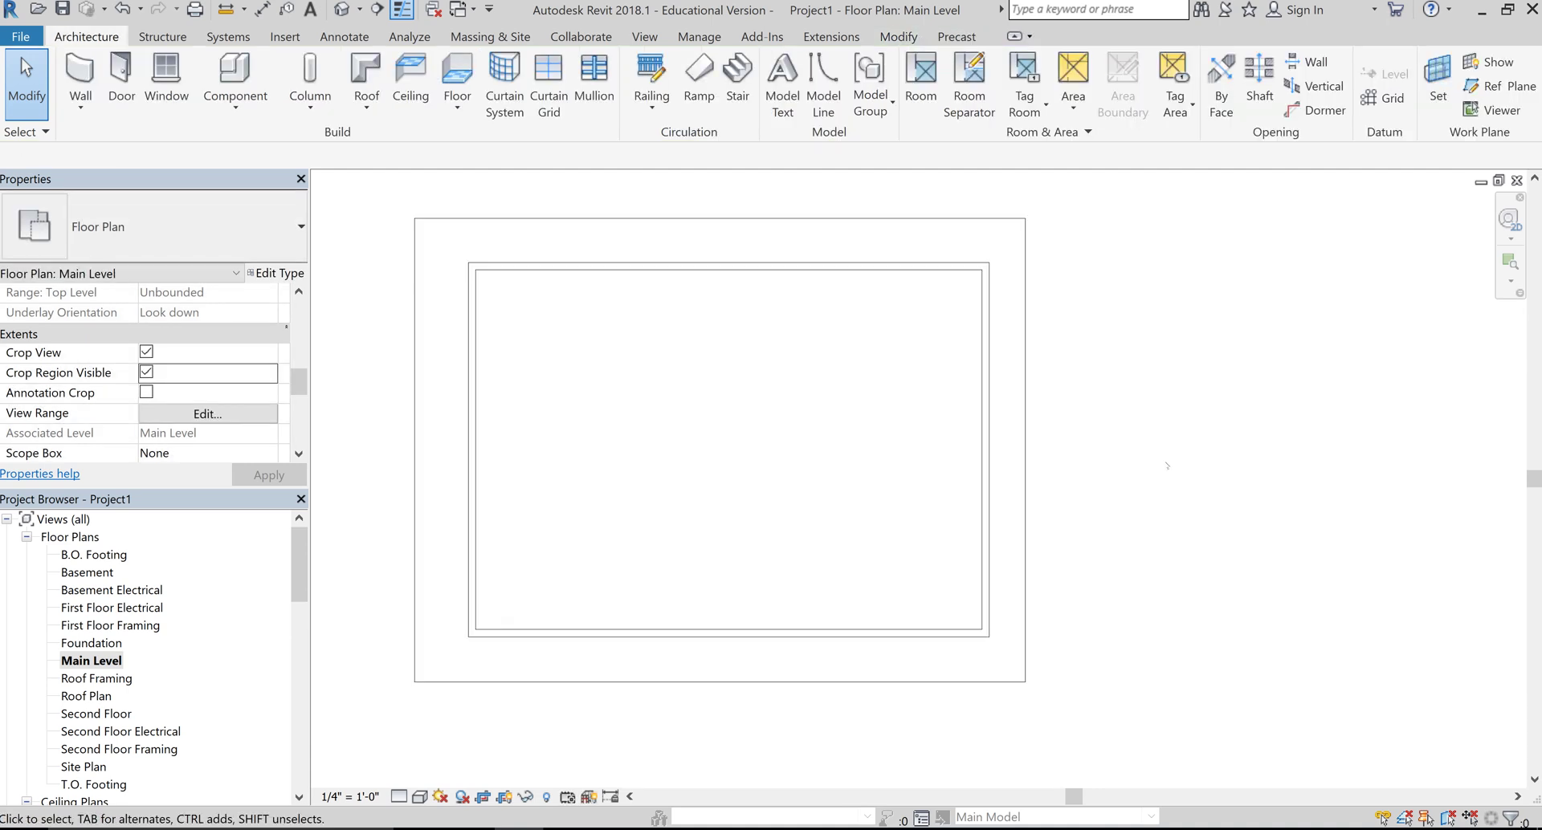
- Move the left edge of the crop region slightly closer to the building's left wall and deselect the boundary
middle_click_drag(1124, 448, 1195, 444)
scroll(763, 472, "up", 3)
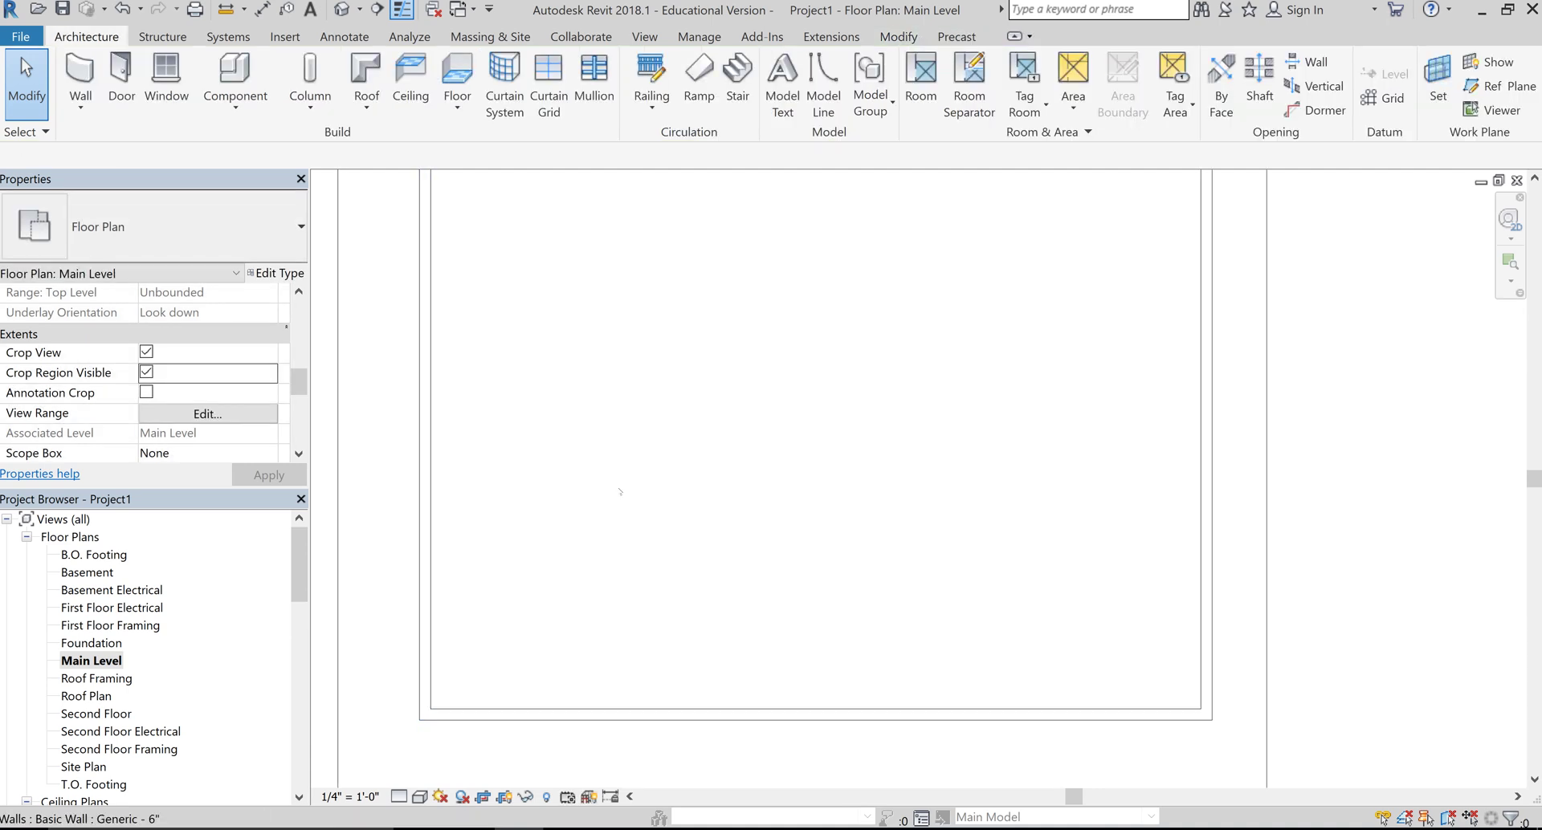
scroll(622, 489, "down", 2)
left_click(415, 453)
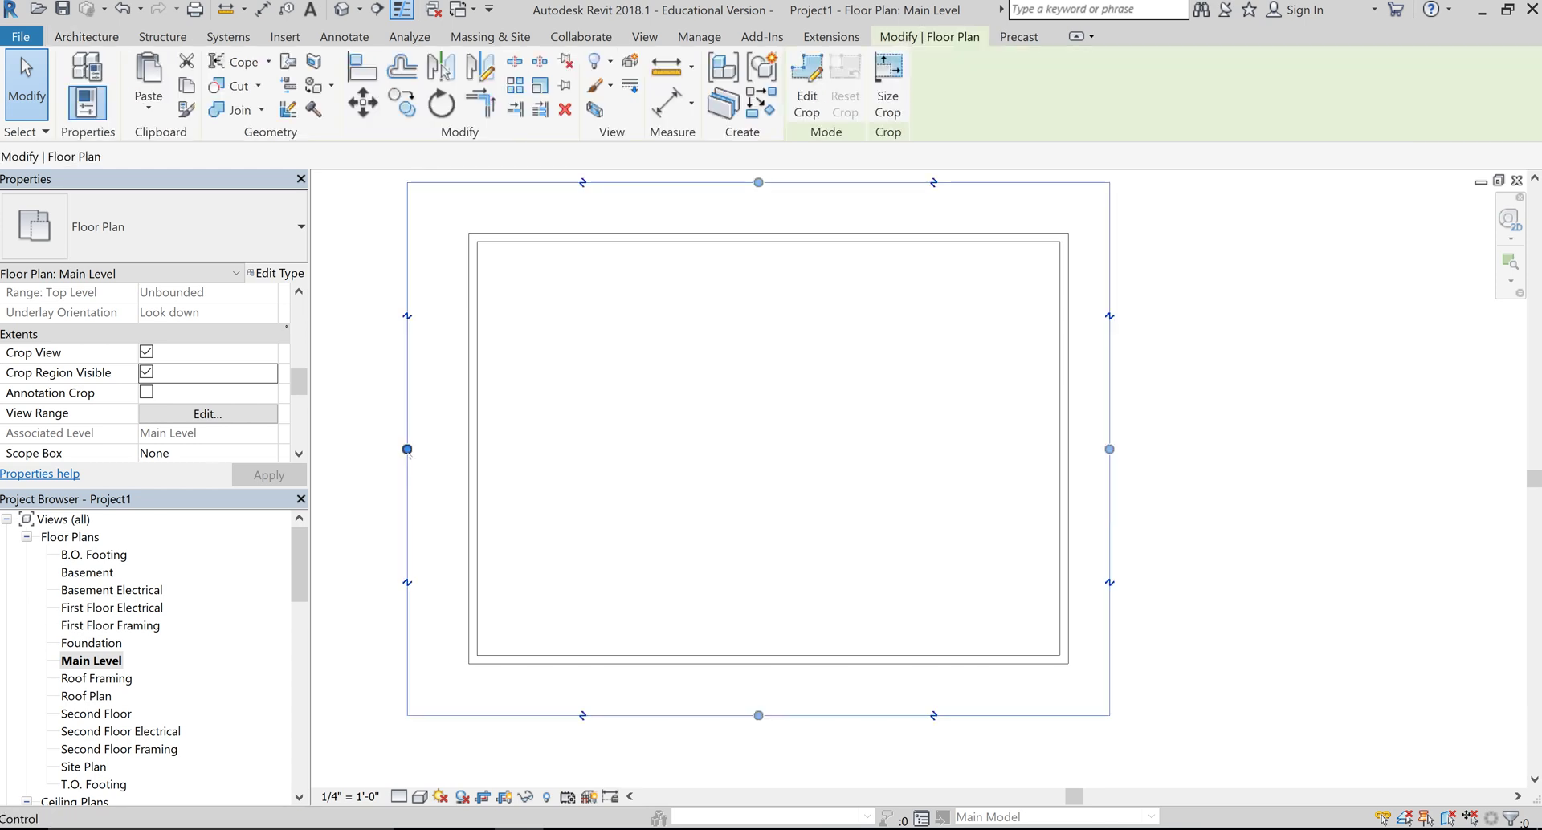
left_click_drag(407, 449, 433, 449)
left_click(375, 448)
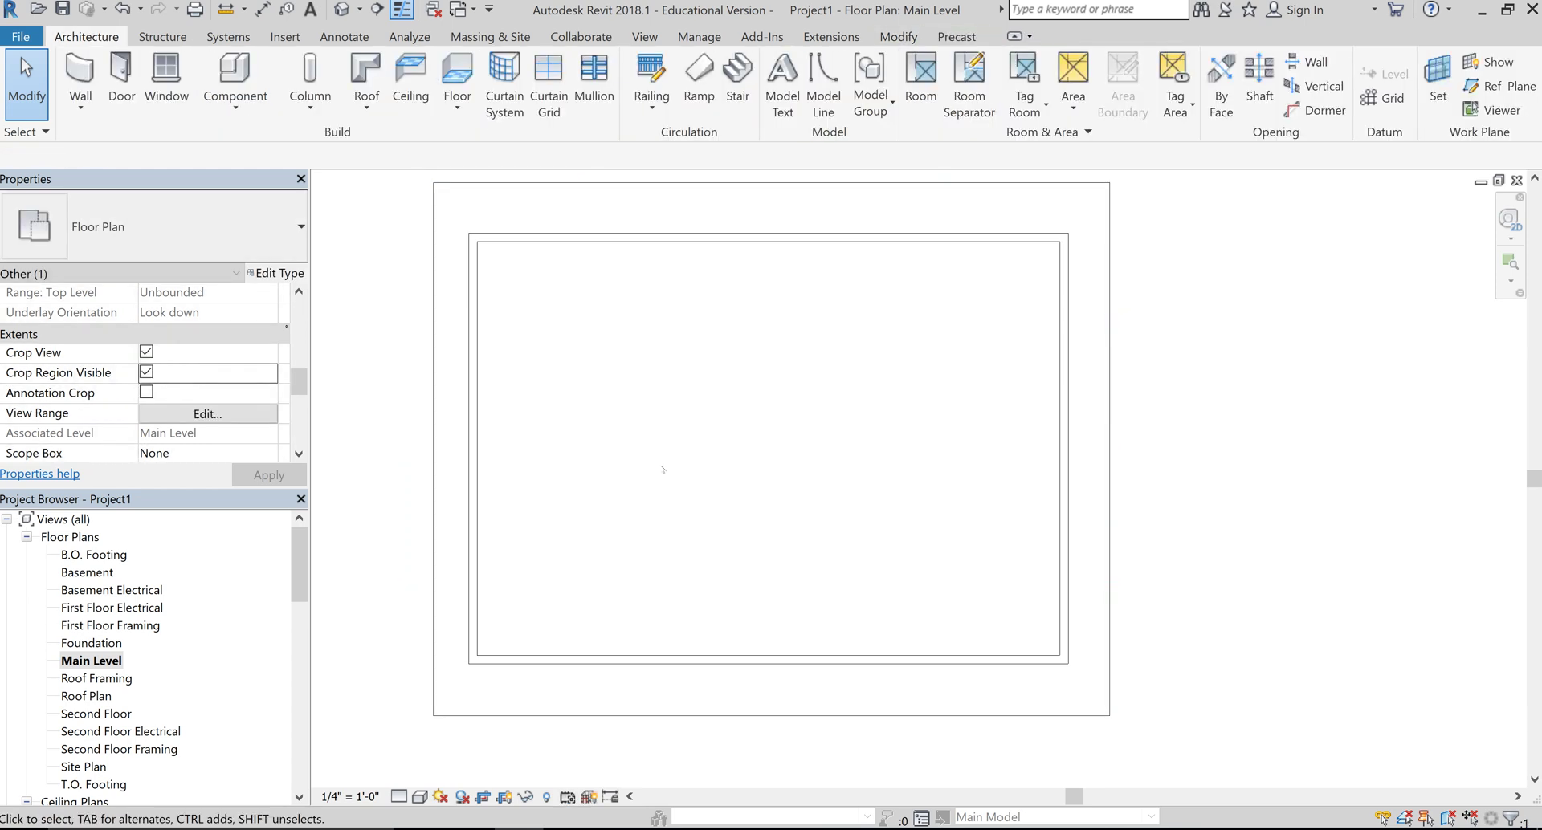
- Open sheet A1 - Main Level to examine the cropped floor plan on it
scroll(642, 474, "down", 2)
middle_click_drag(679, 468, 751, 462)
scroll(440, 477, "up", 1)
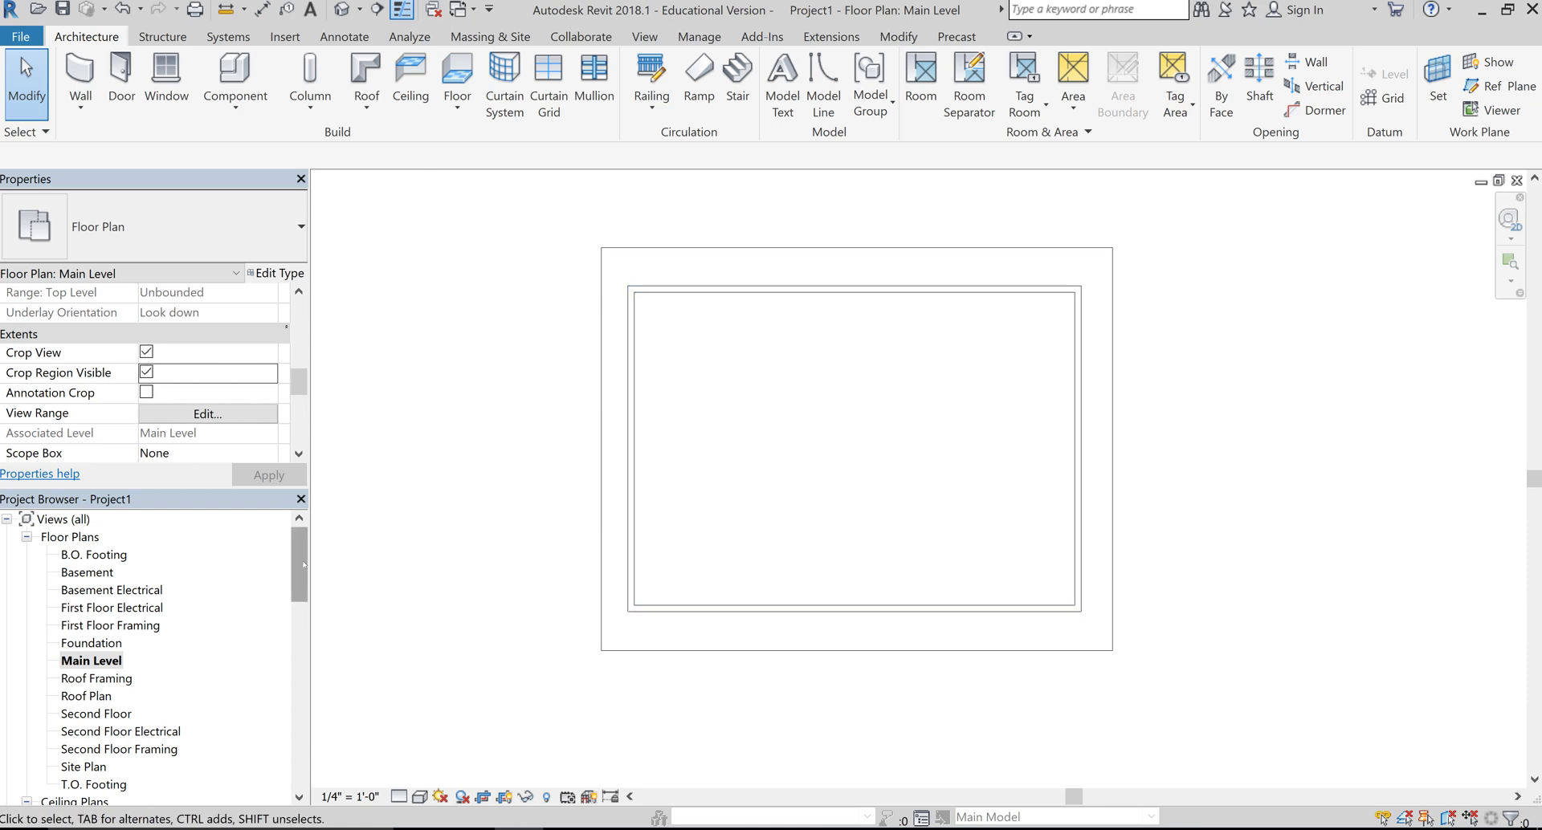
left_click_drag(298, 565, 300, 691)
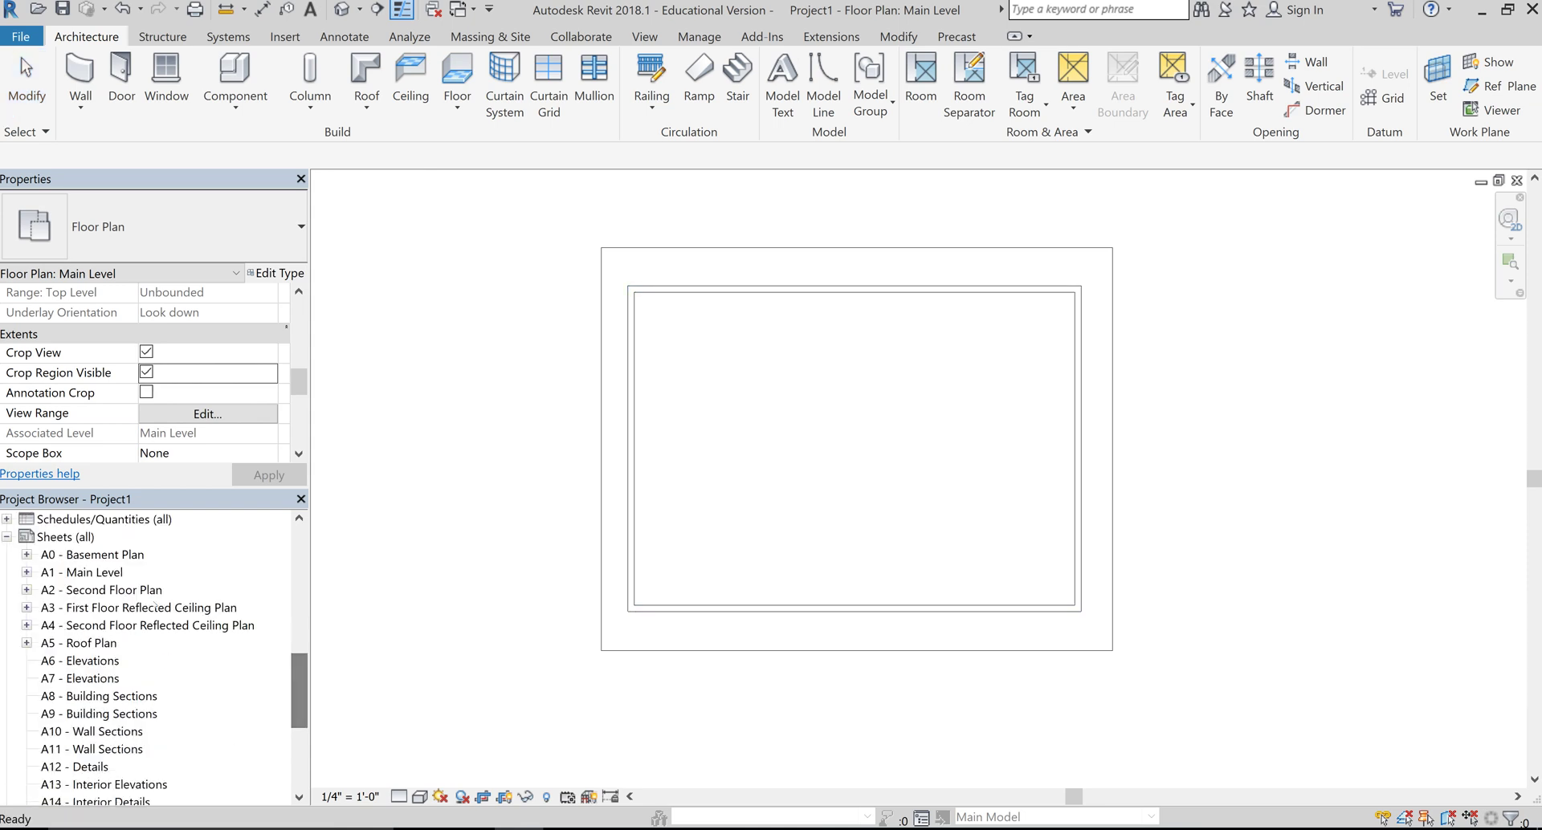
double_click(94, 572)
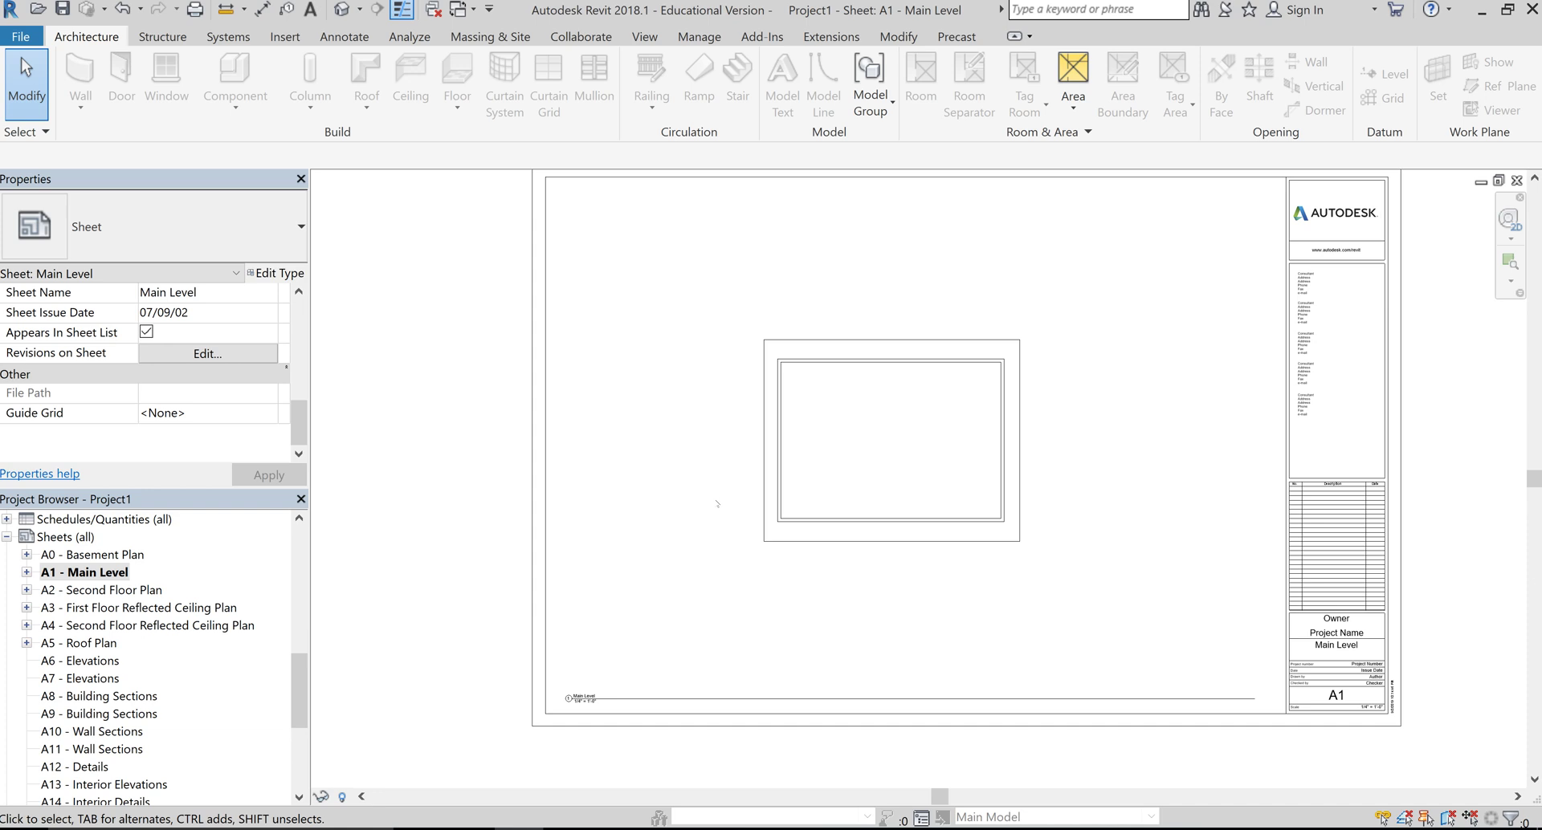
- Open the Main Level floor plan and turn off Crop View while leaving the crop region visible
scroll(198, 601, "up", 10)
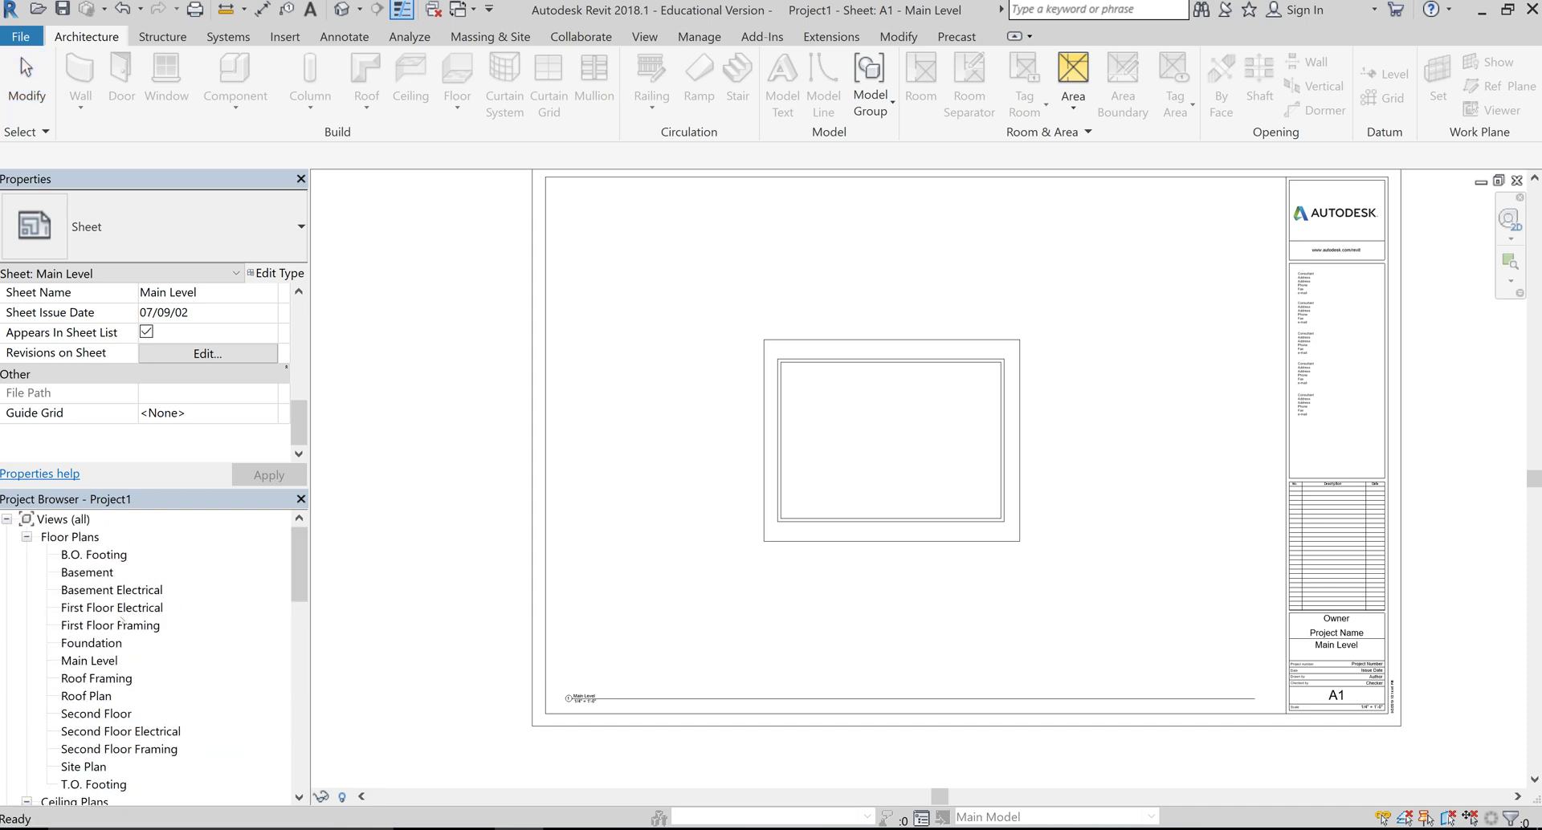
double_click(90, 661)
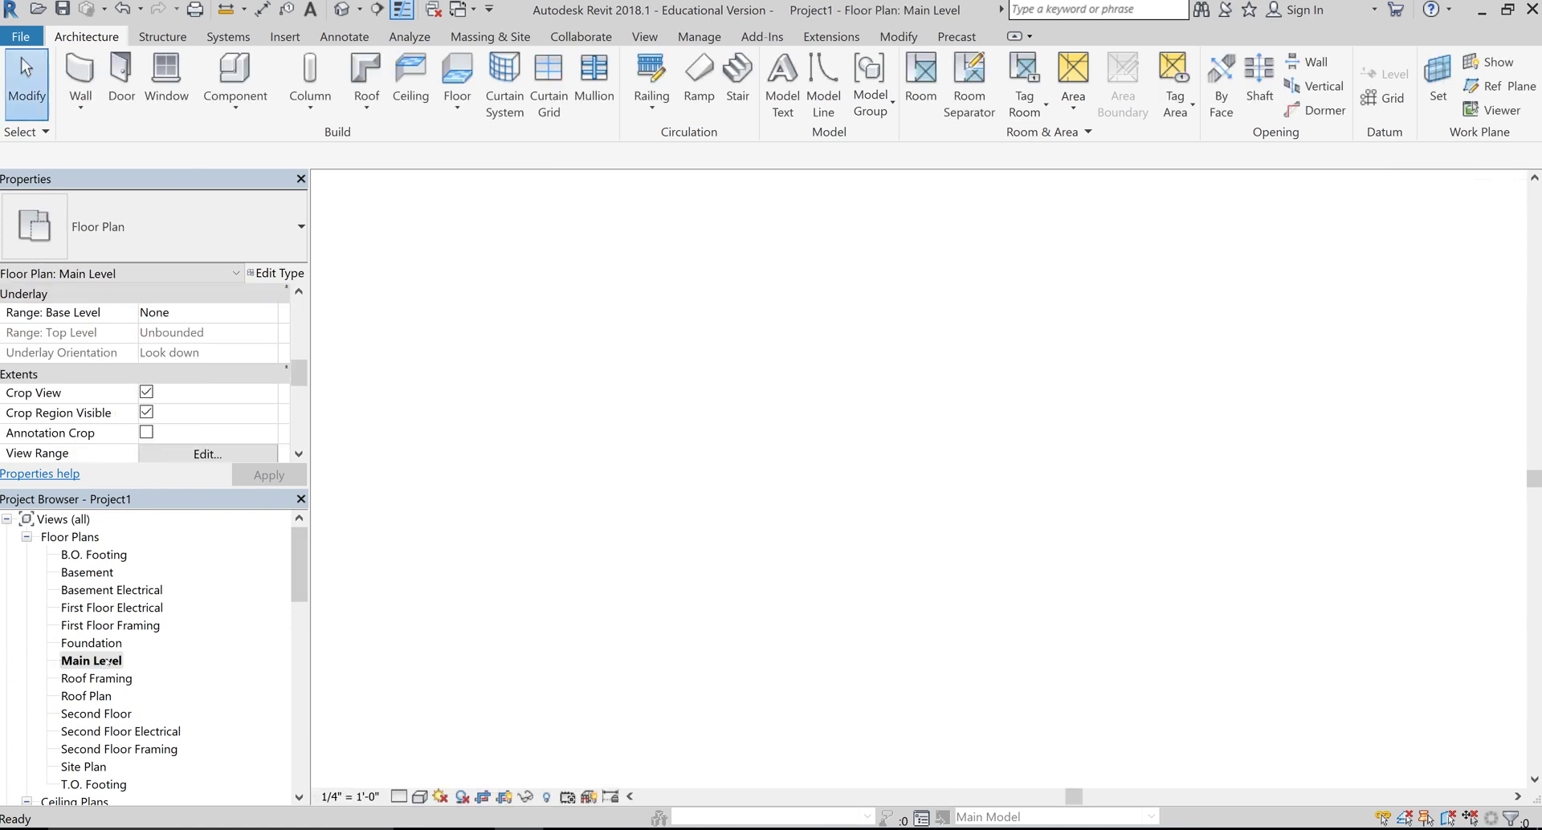
left_click(146, 392)
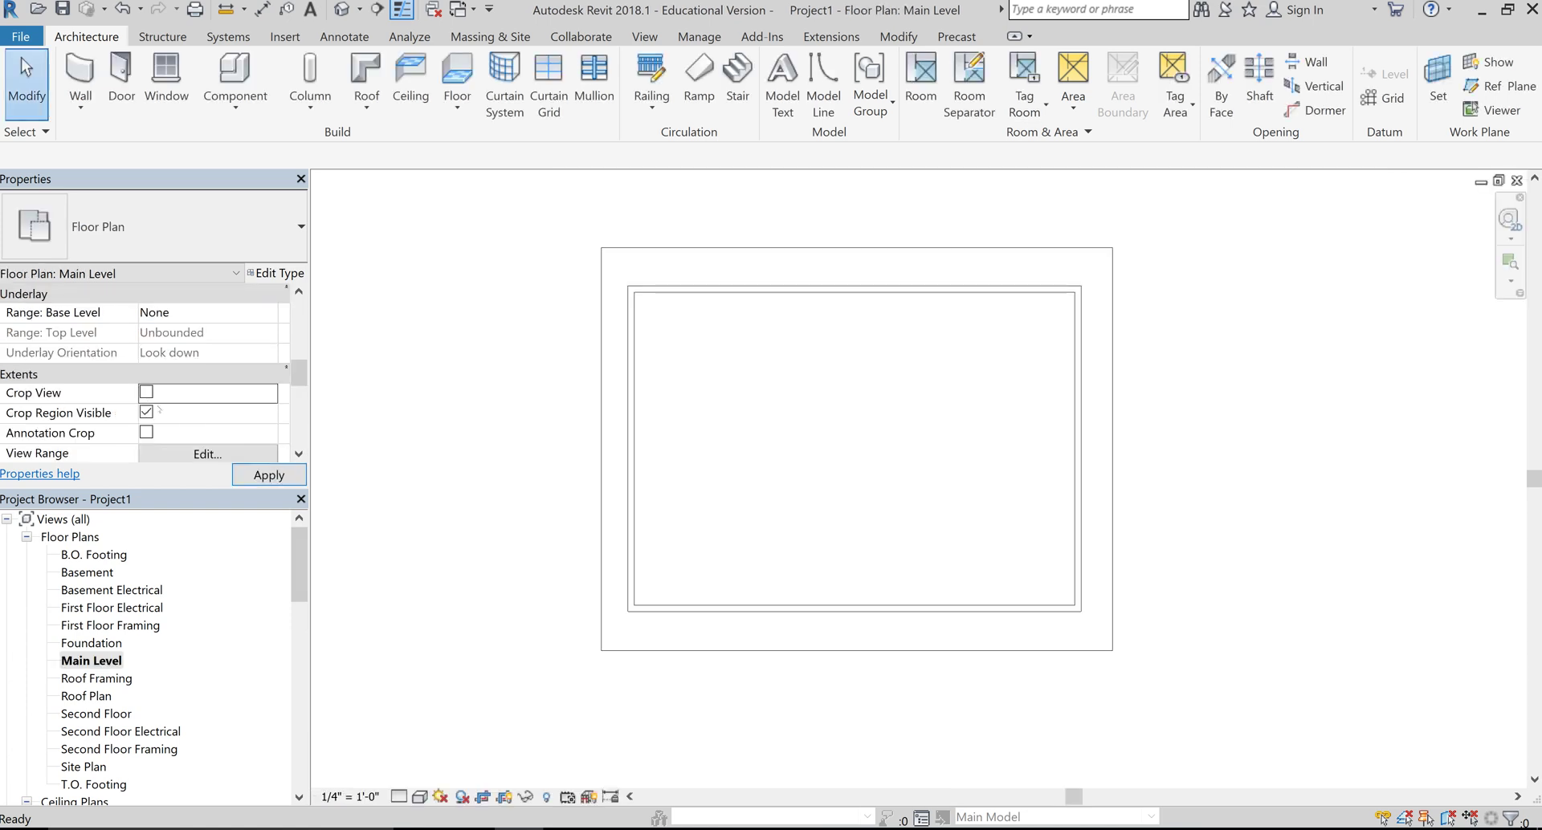
left_click(269, 475)
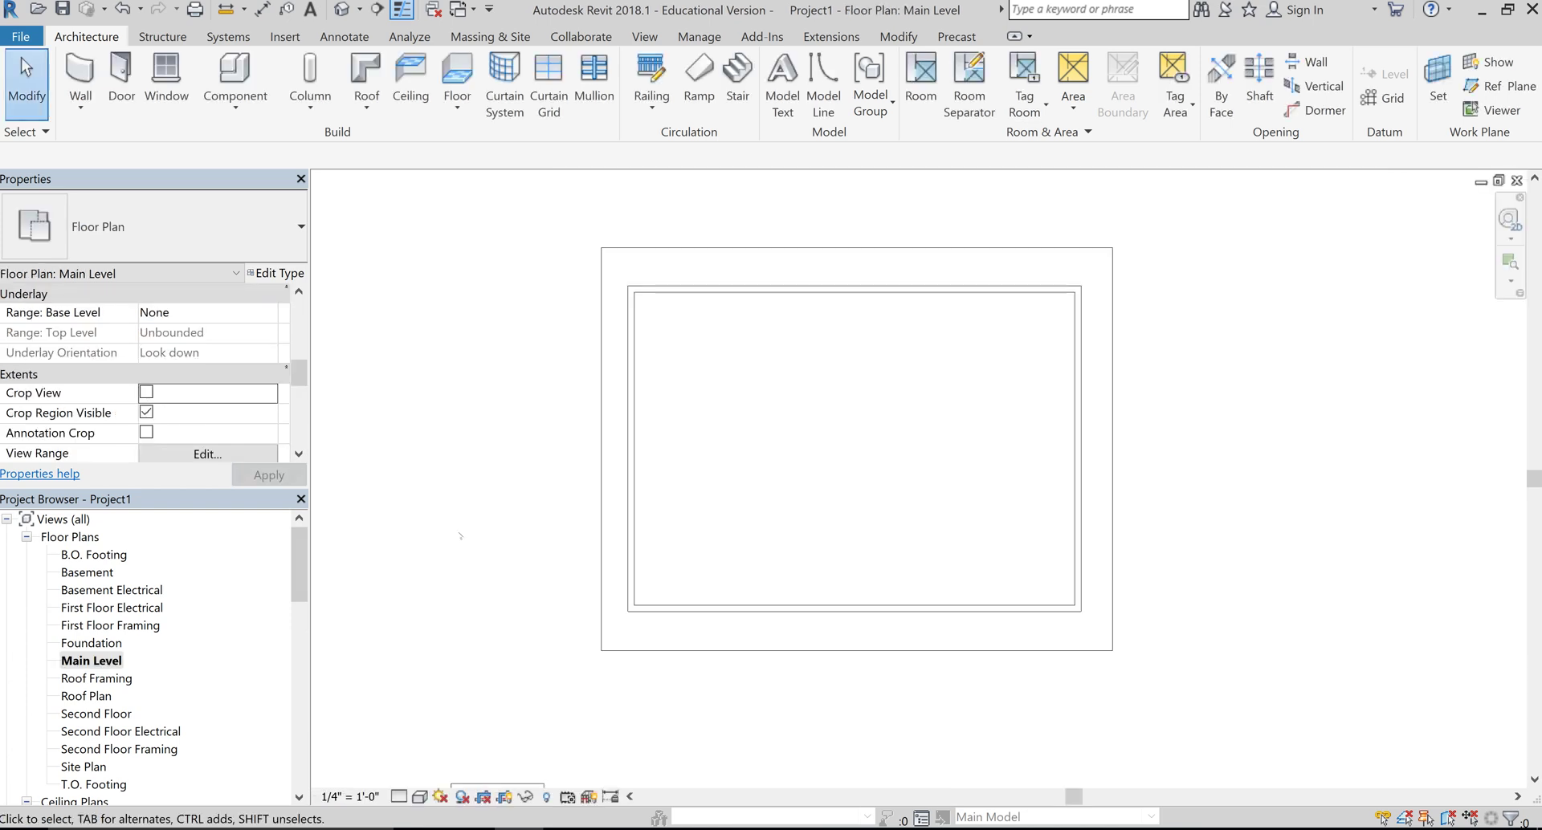
scroll(797, 617, "down", 2)
scroll(799, 620, "down", 2)
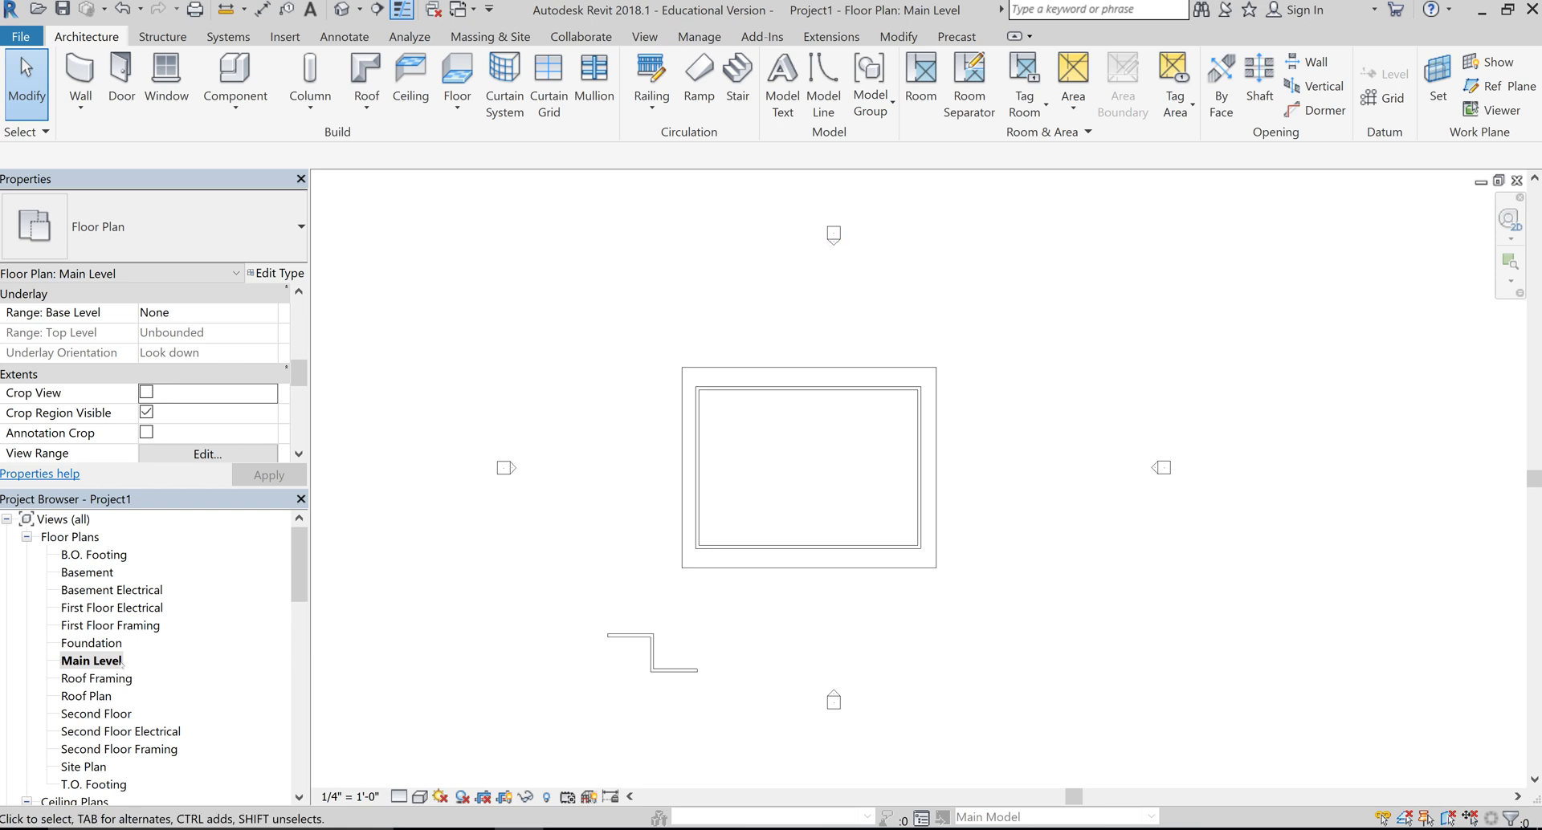
- Examine the uncropped floor plan on sheet A1 and reopen the Main Level floor plan
left_click_drag(290, 572, 292, 676)
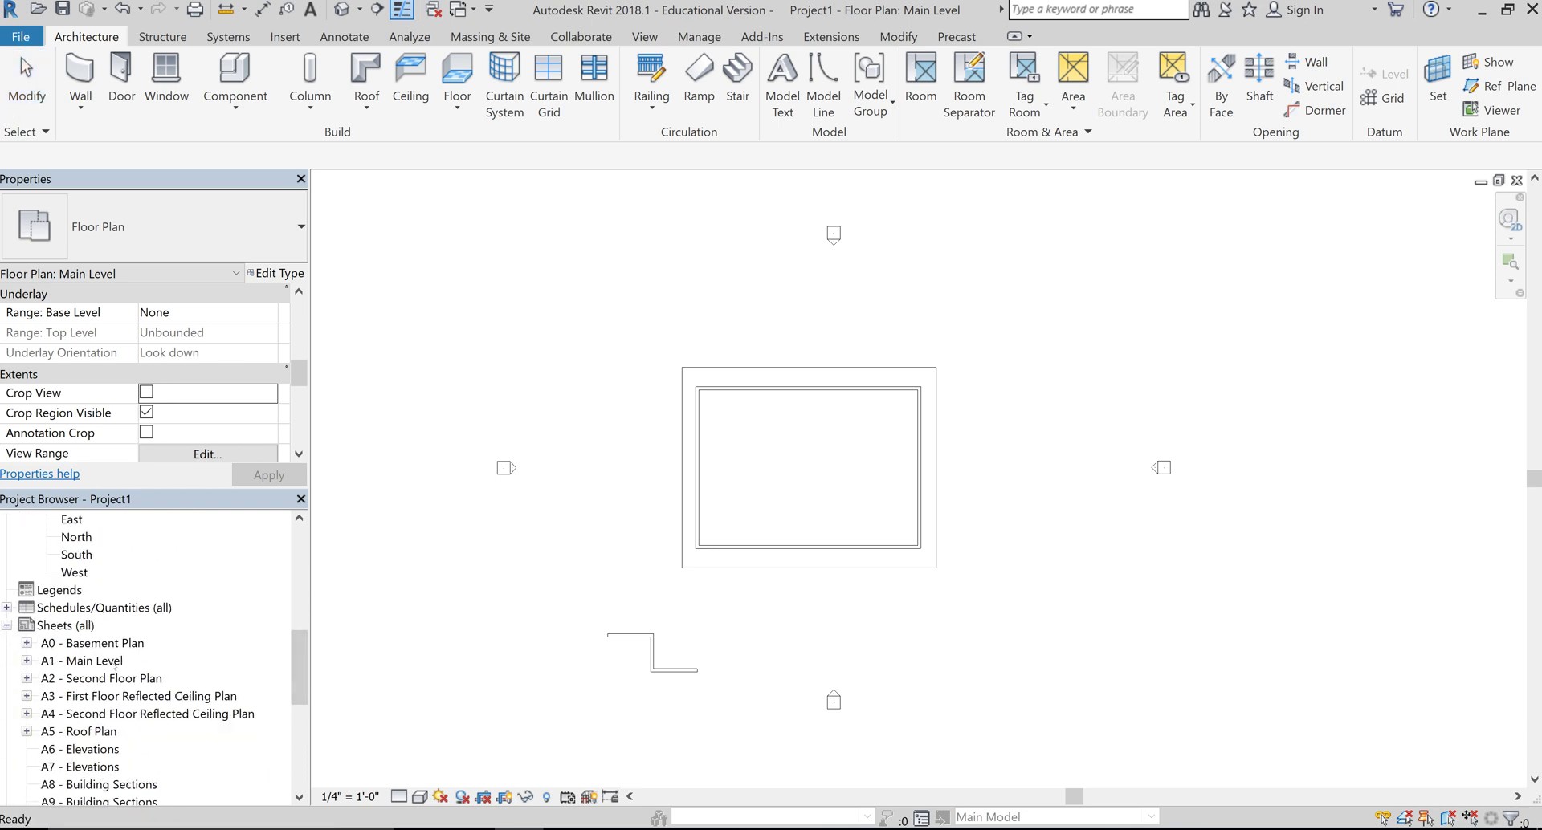
double_click(96, 661)
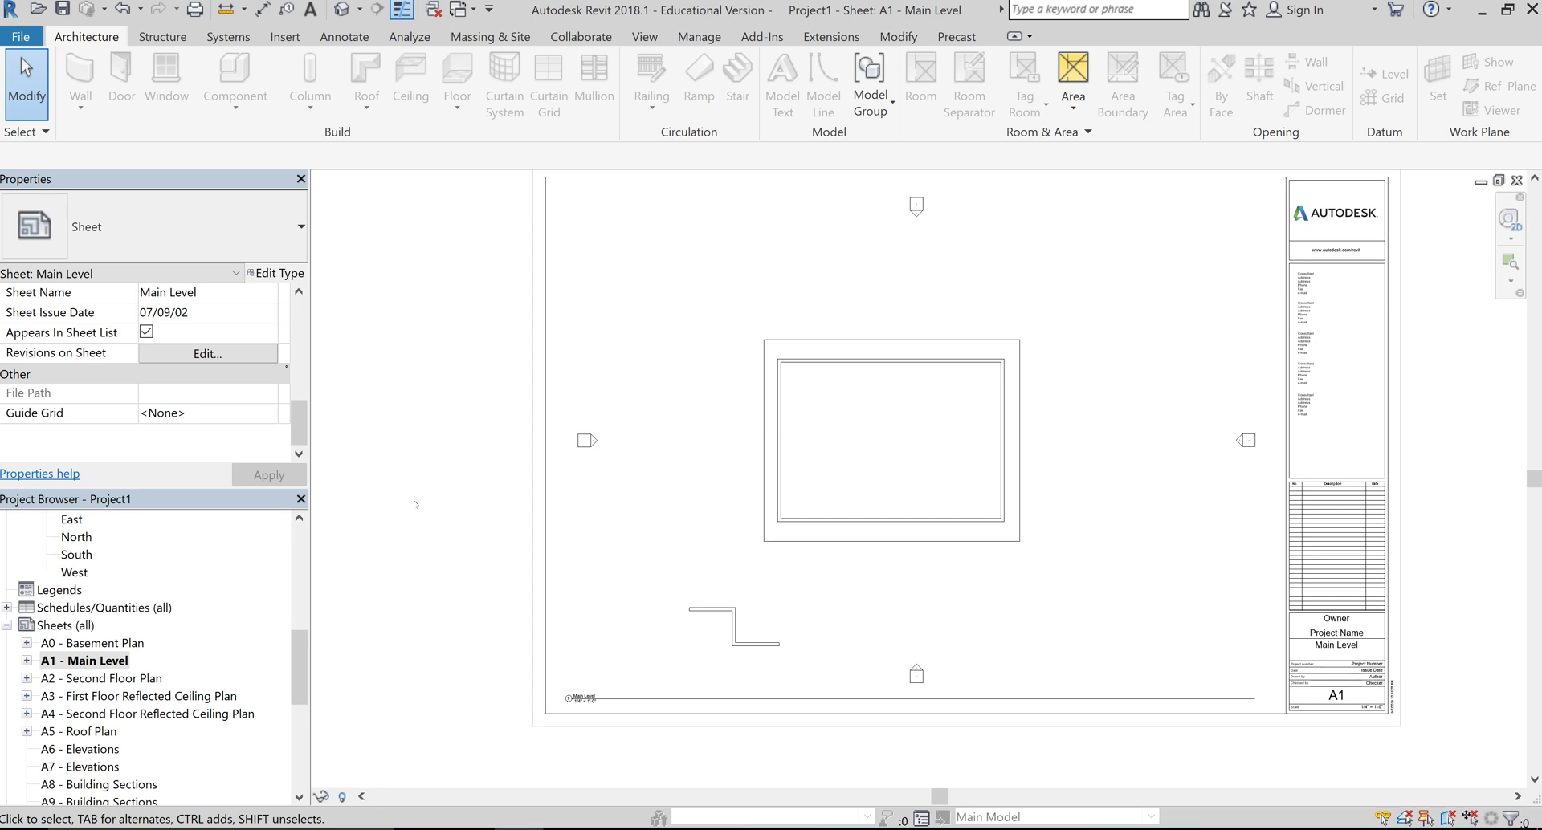
middle_click_drag(416, 505, 412, 526)
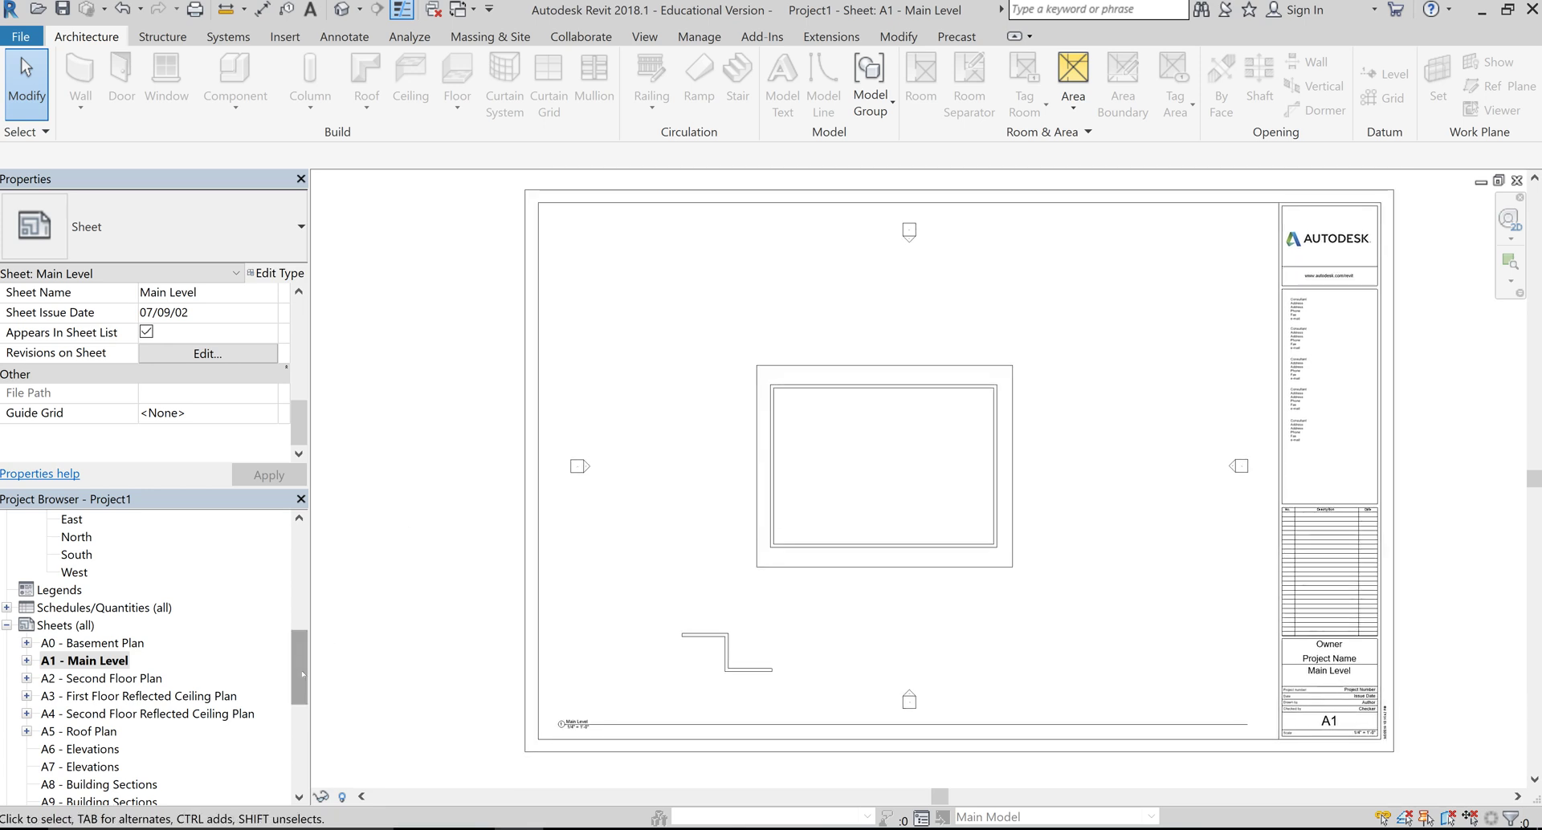
left_click_drag(304, 672, 306, 572)
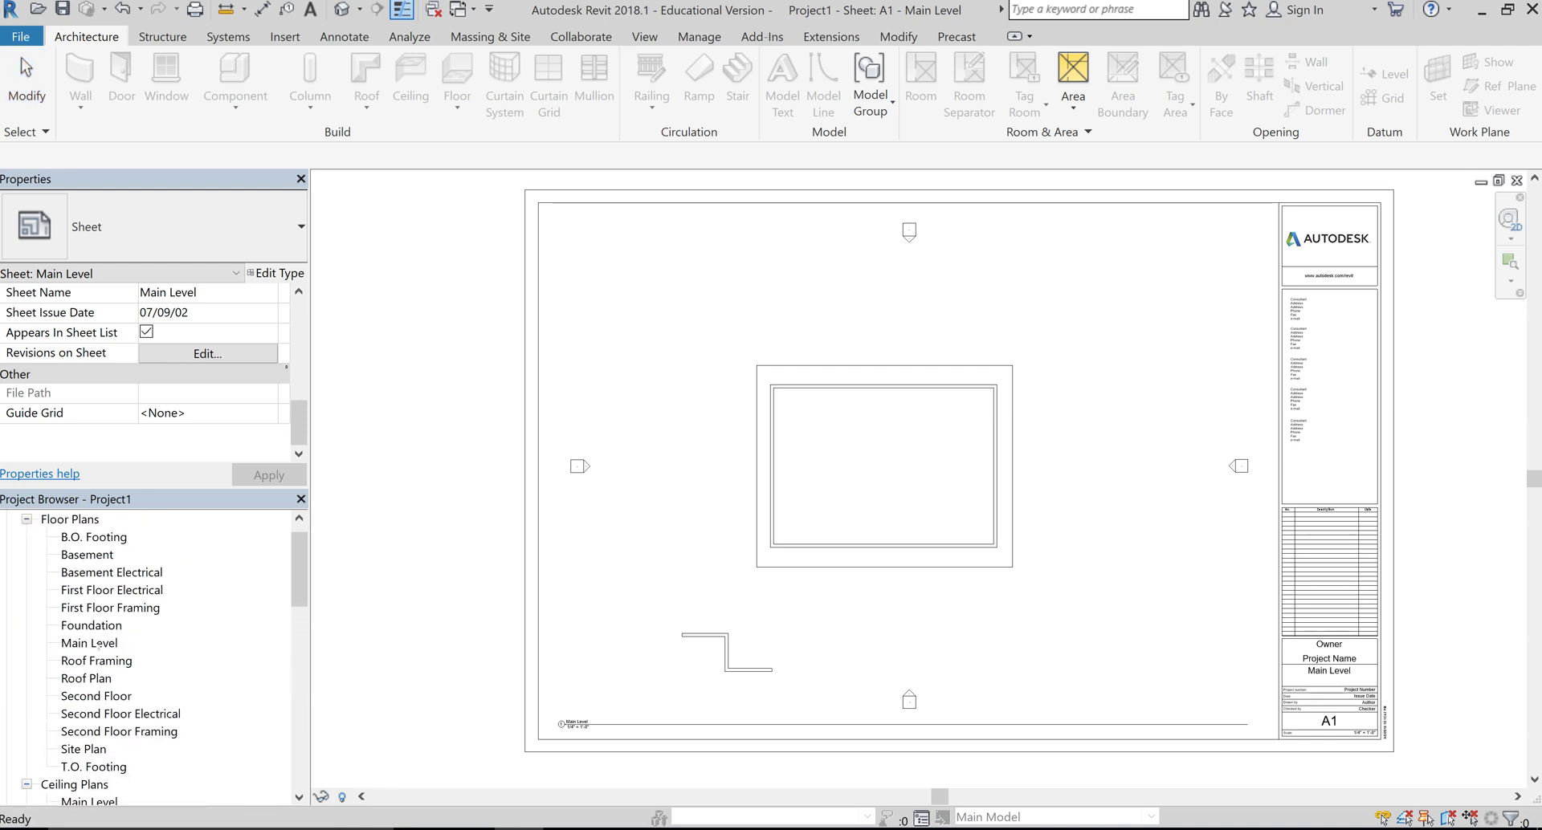
double_click(93, 643)
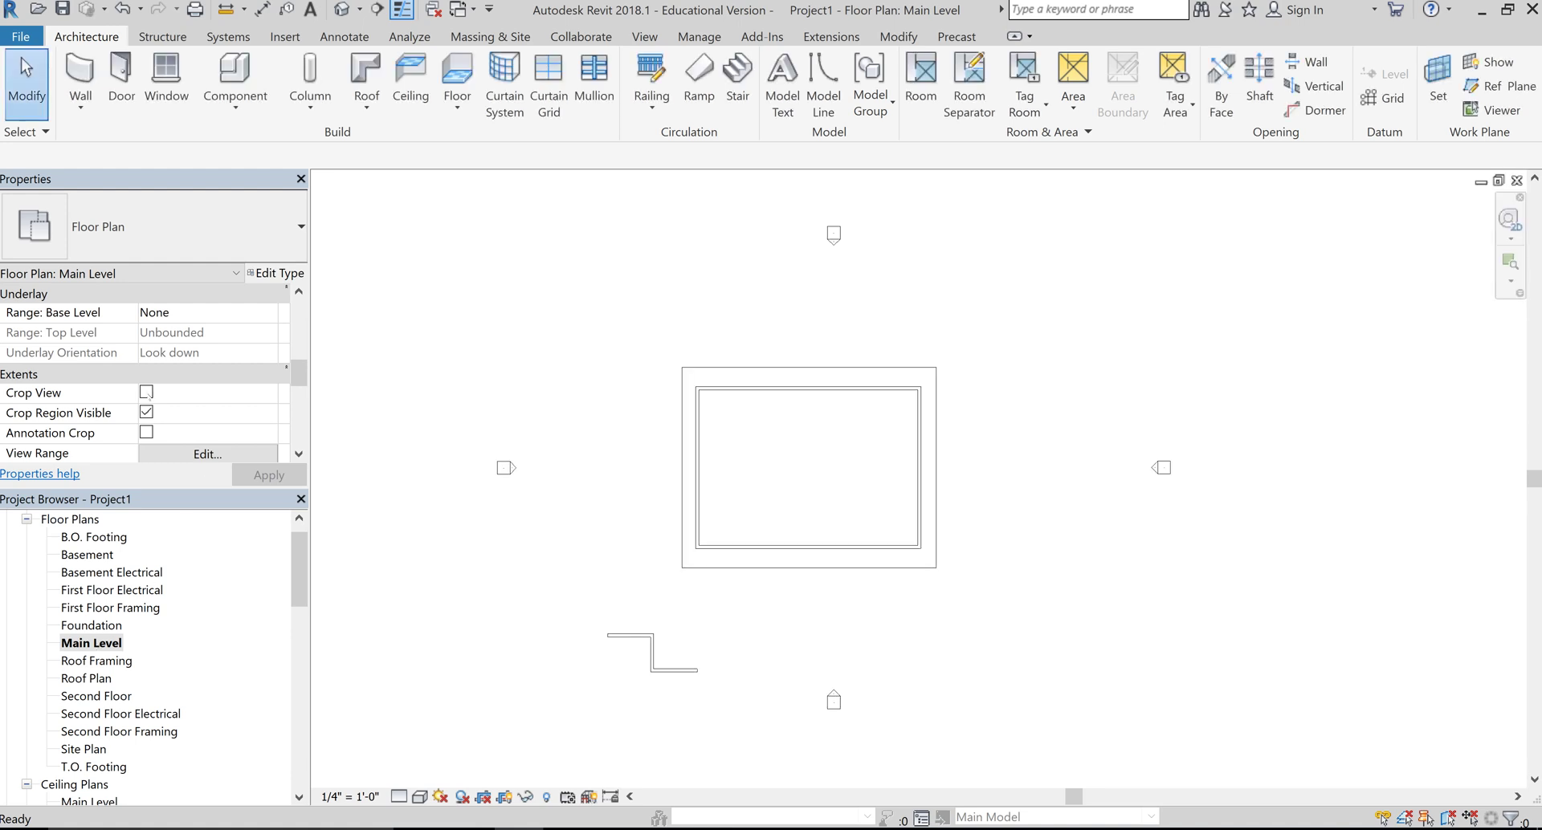
- Turn Crop View back on and hide the crop region in the Main Level floor plan
left_click(146, 392)
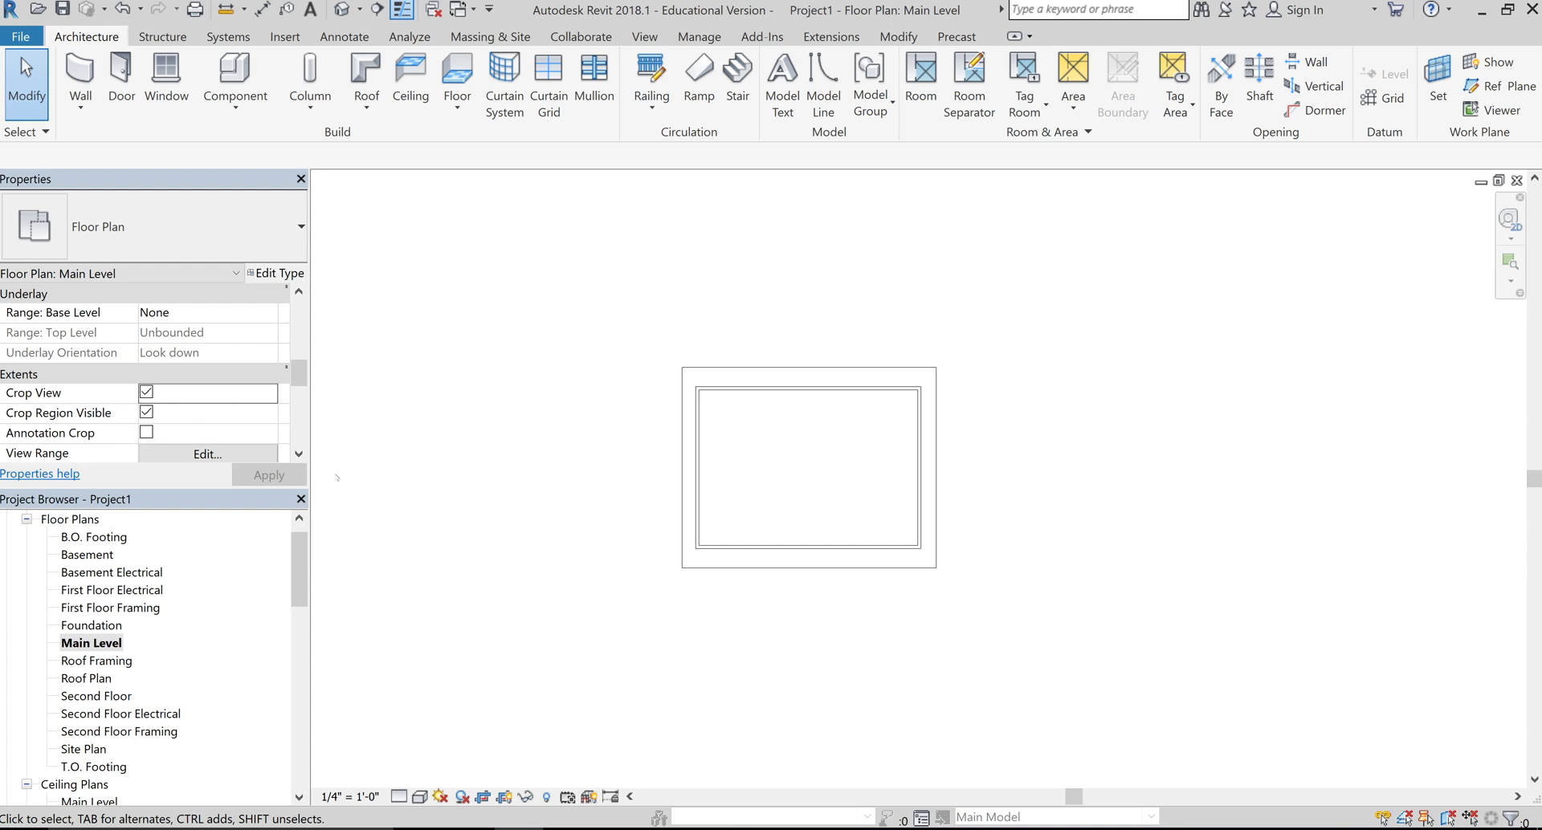
left_click(146, 412)
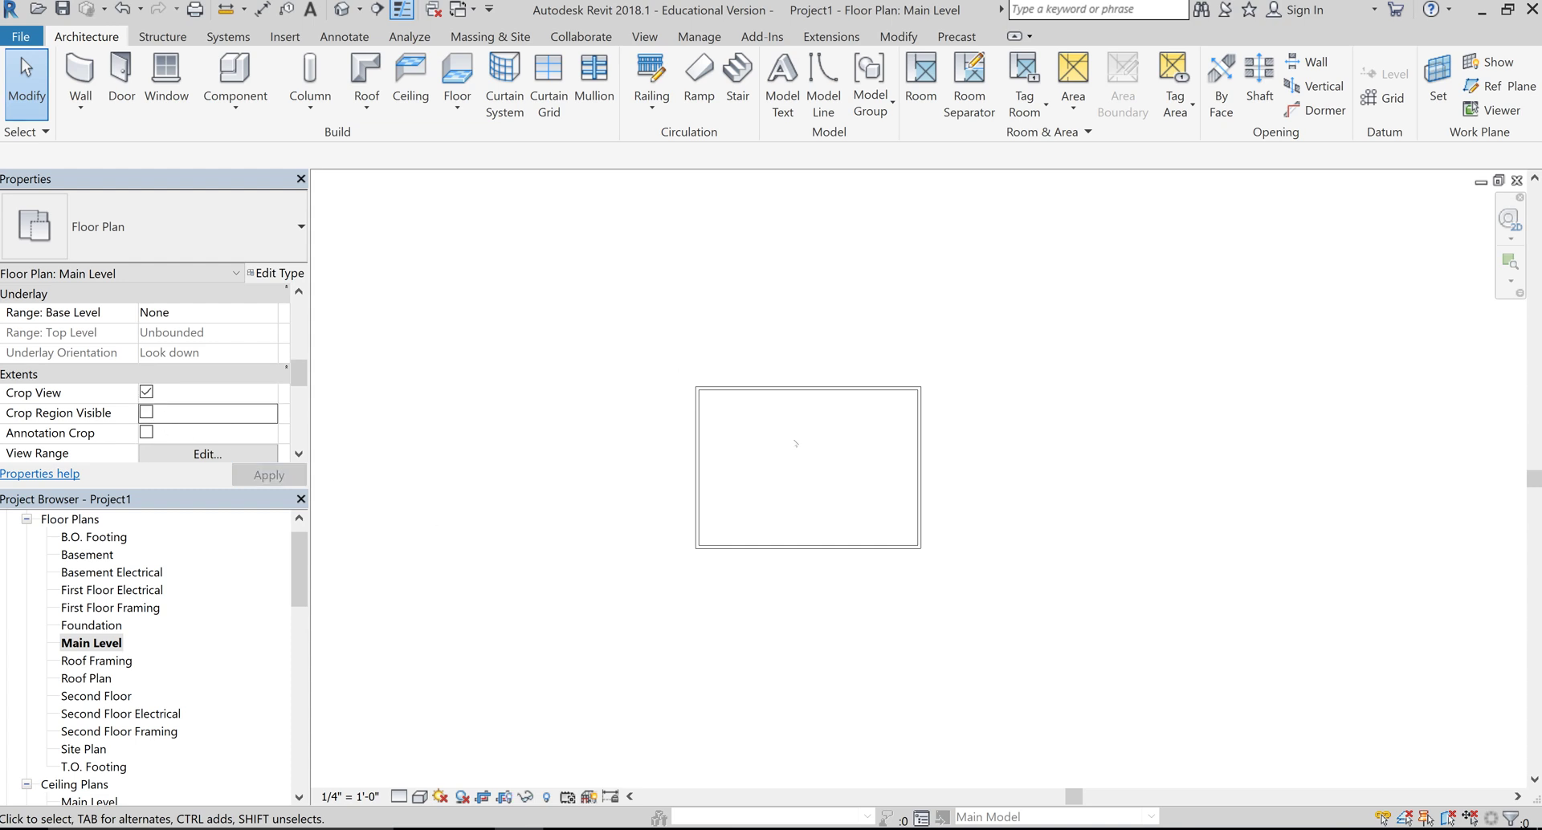
scroll(795, 443, "up", 3)
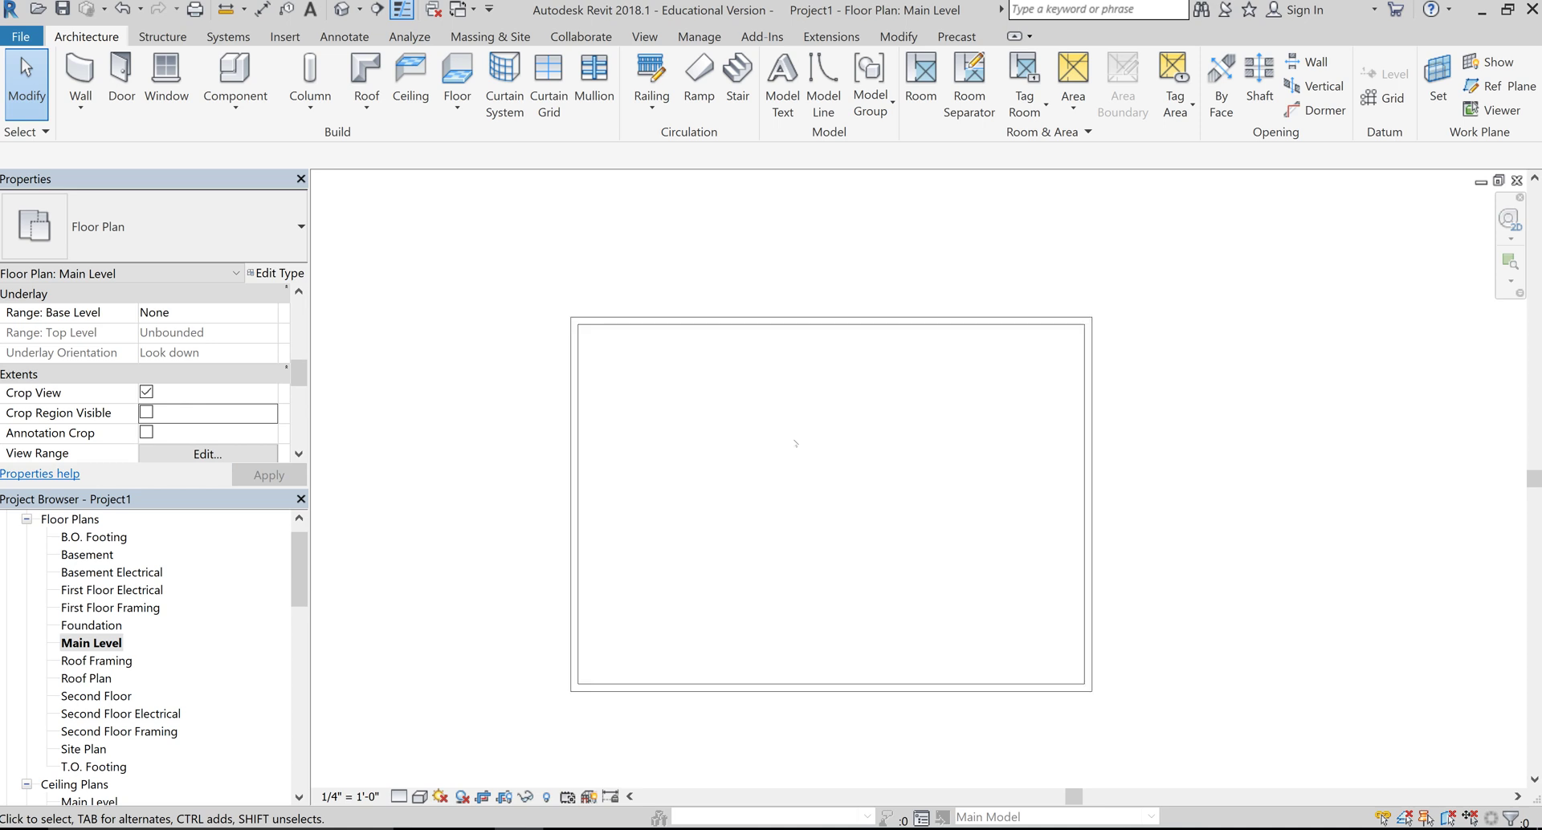
middle_click_drag(795, 443, 799, 389)
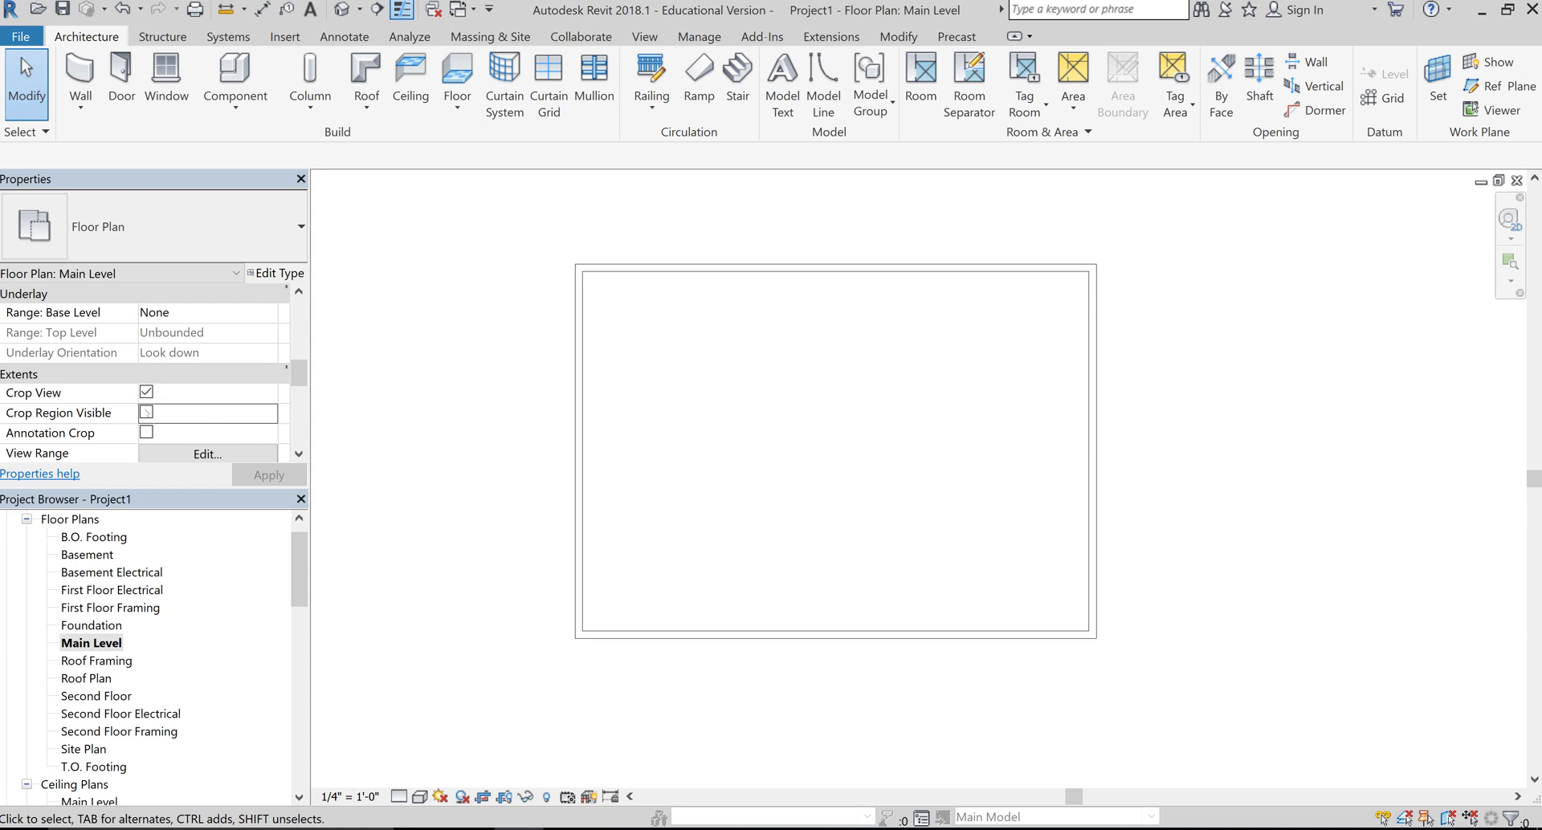
- Open sheet A1 - Main Level to examine the floor plan viewport and its title line with the crop region hidden
left_click_drag(301, 567, 303, 660)
double_click(84, 679)
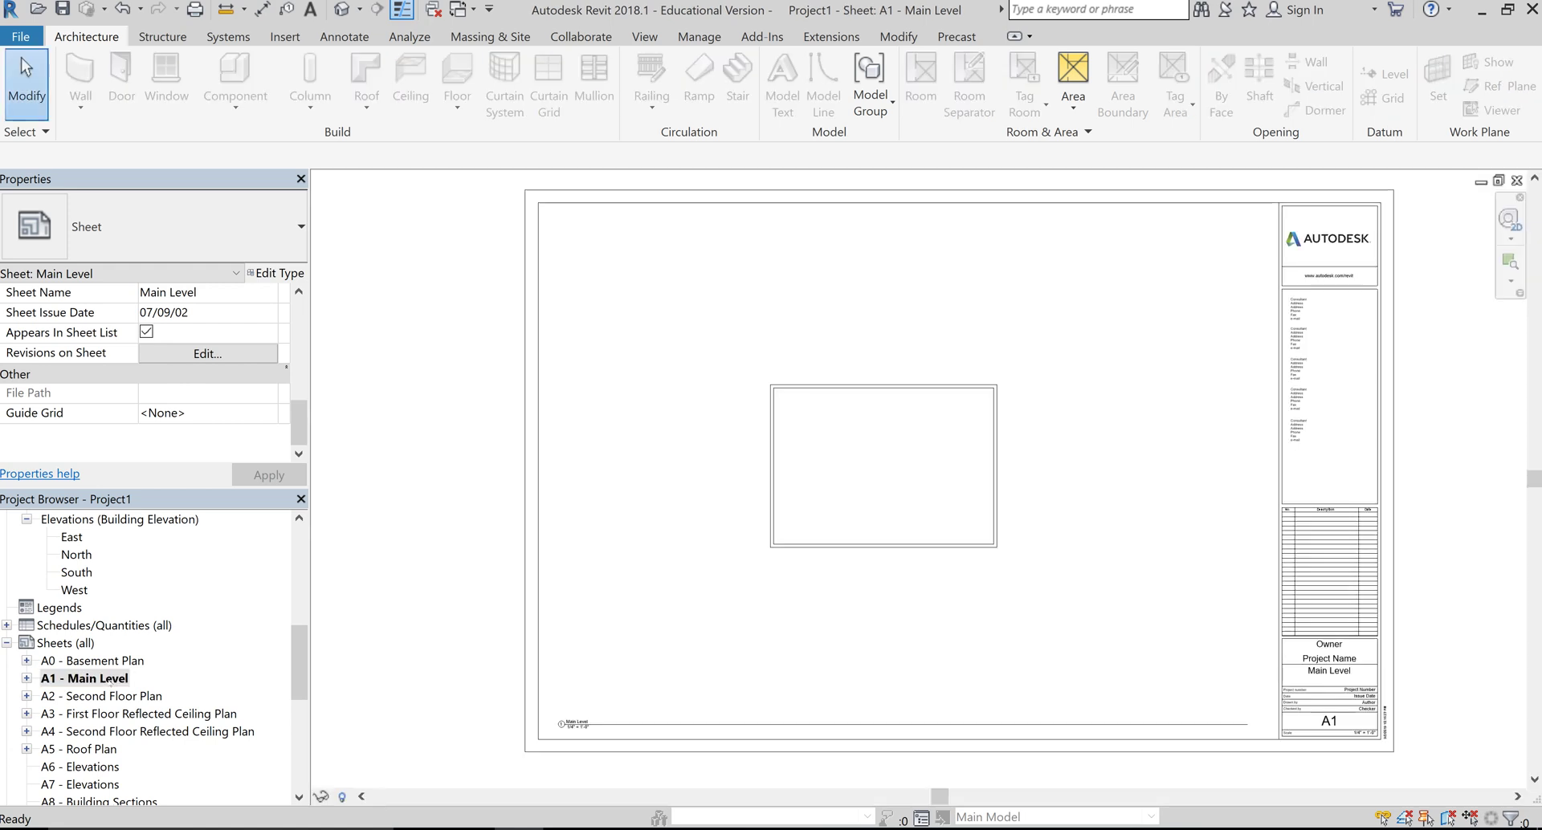
left_click(802, 554)
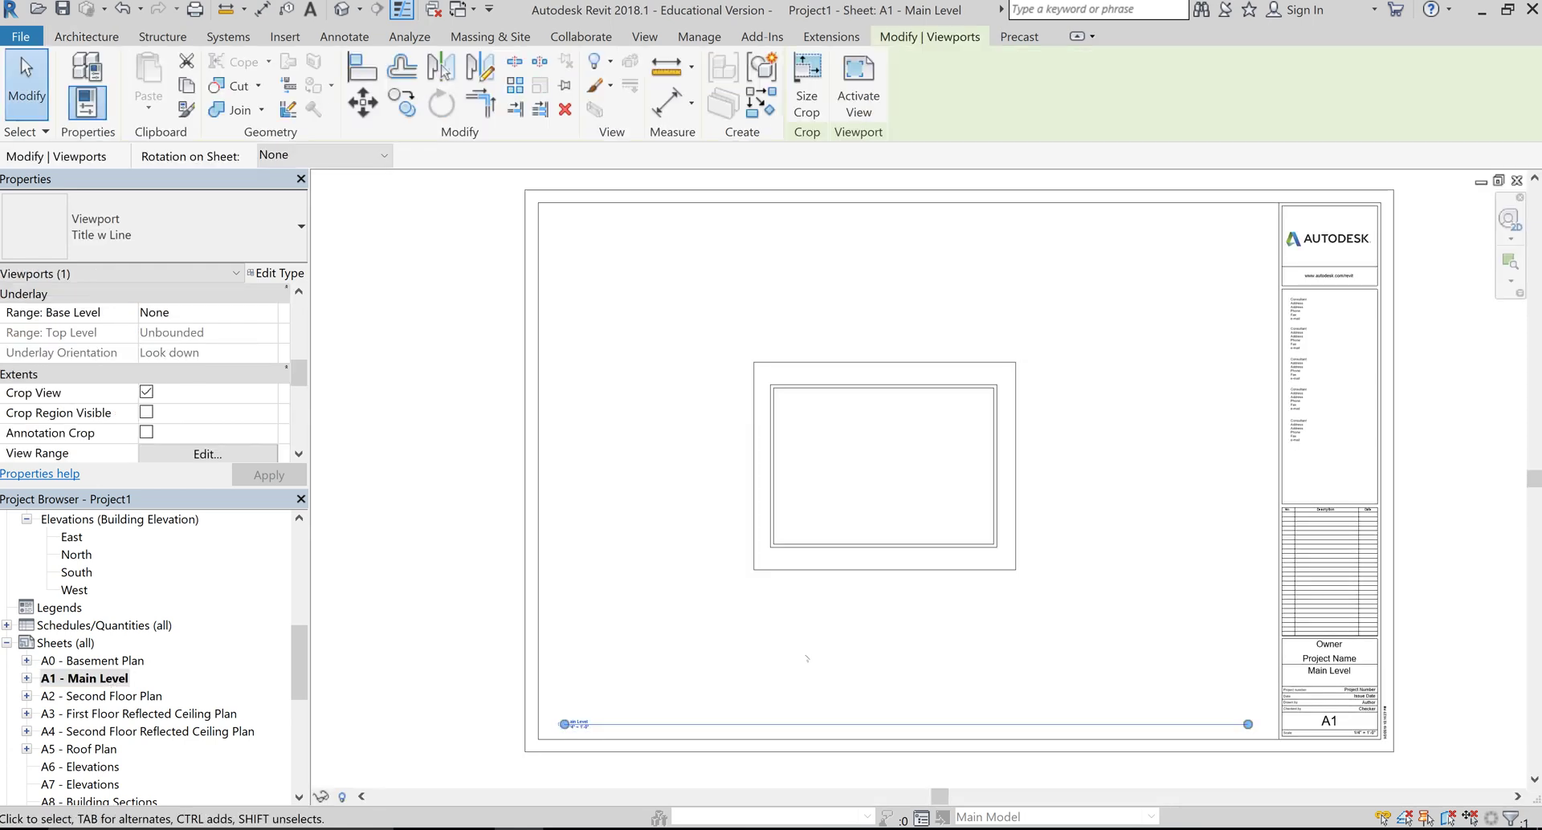
key("Escape")
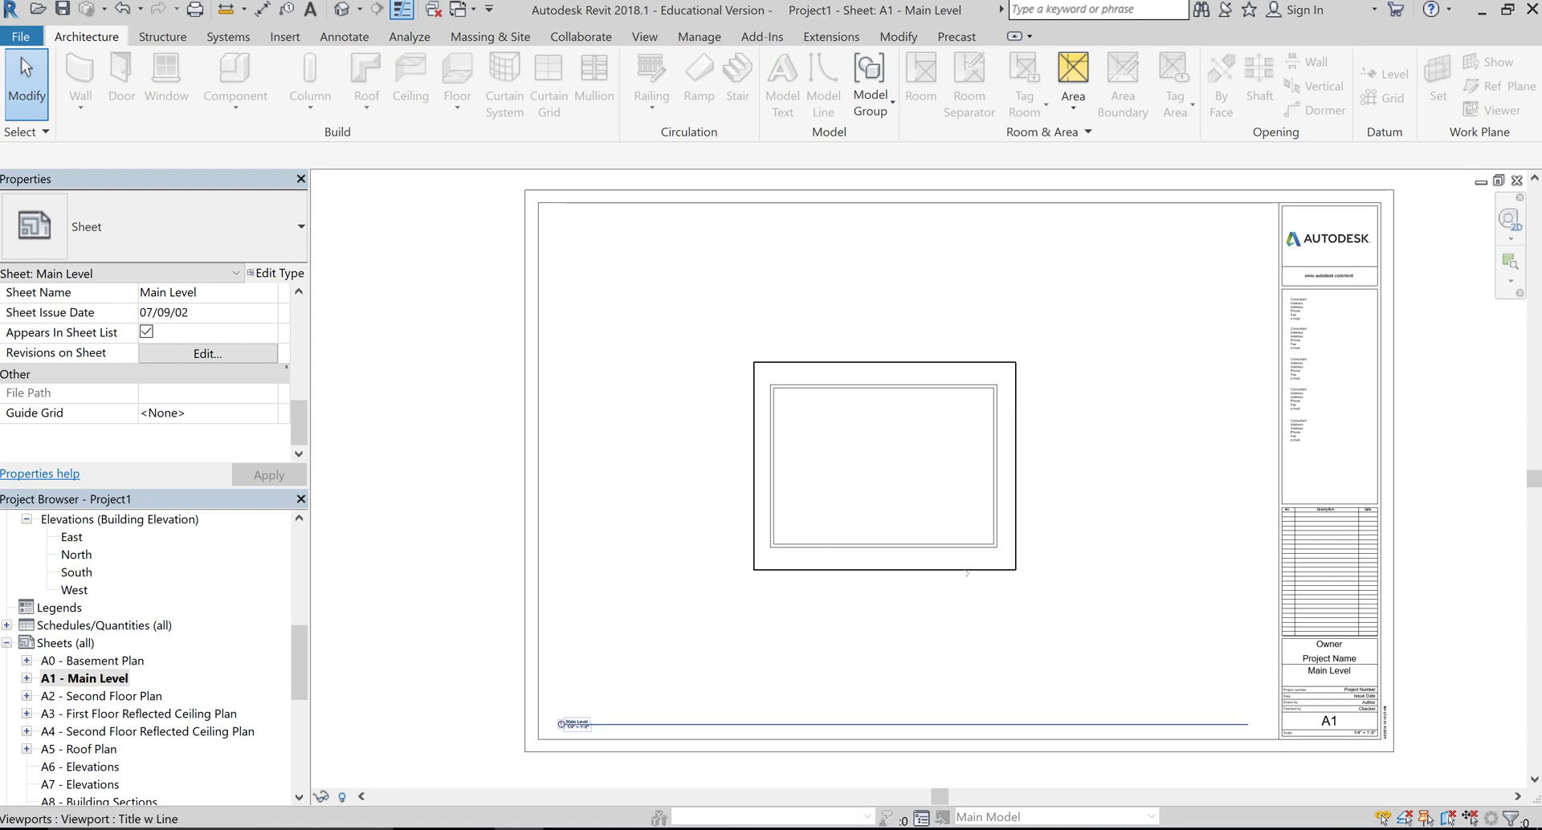
left_click(779, 726)
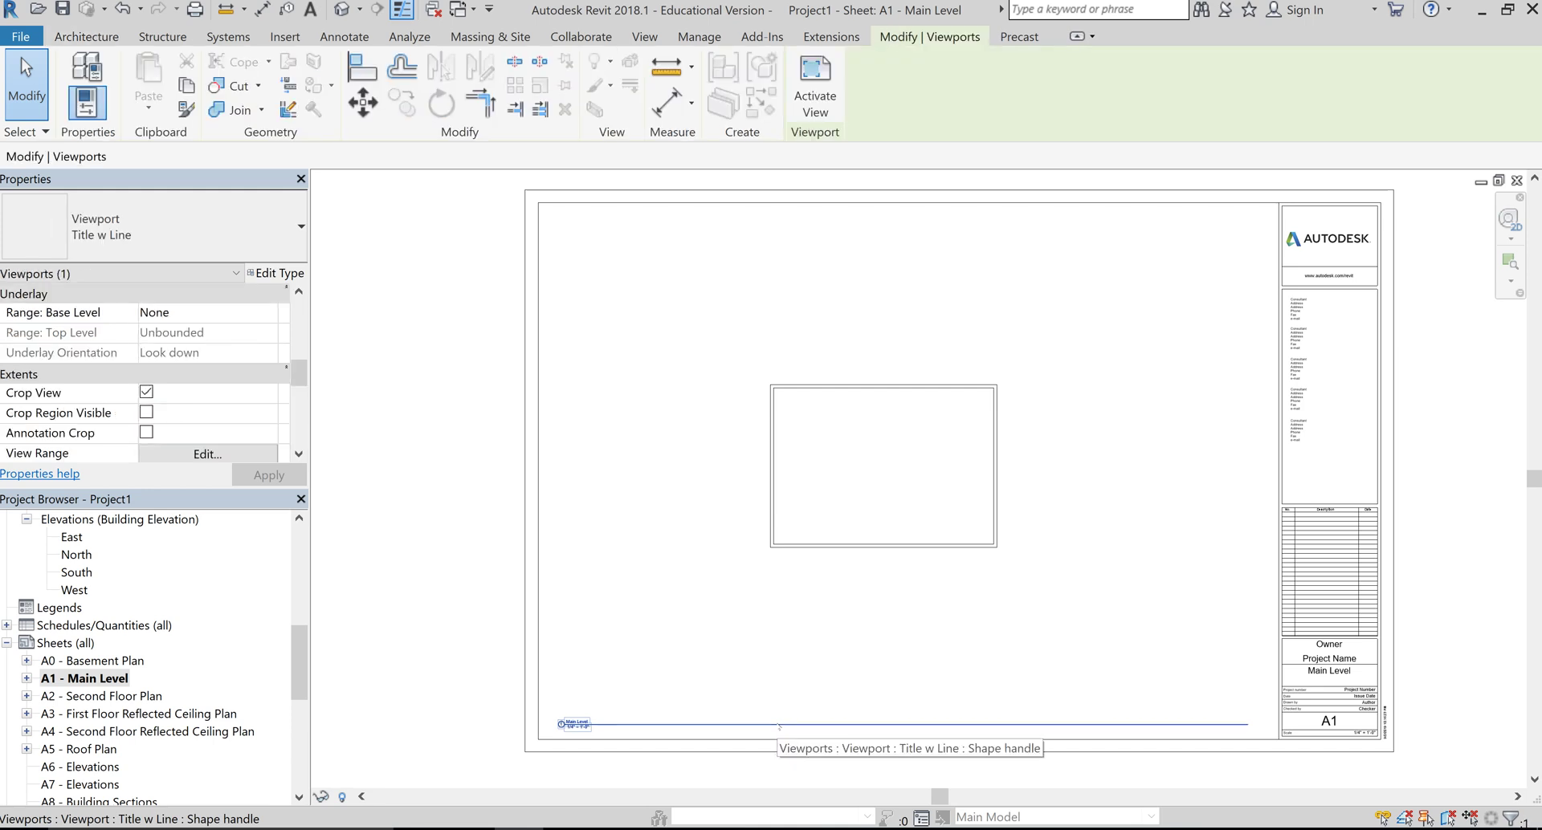
left_click(815, 612)
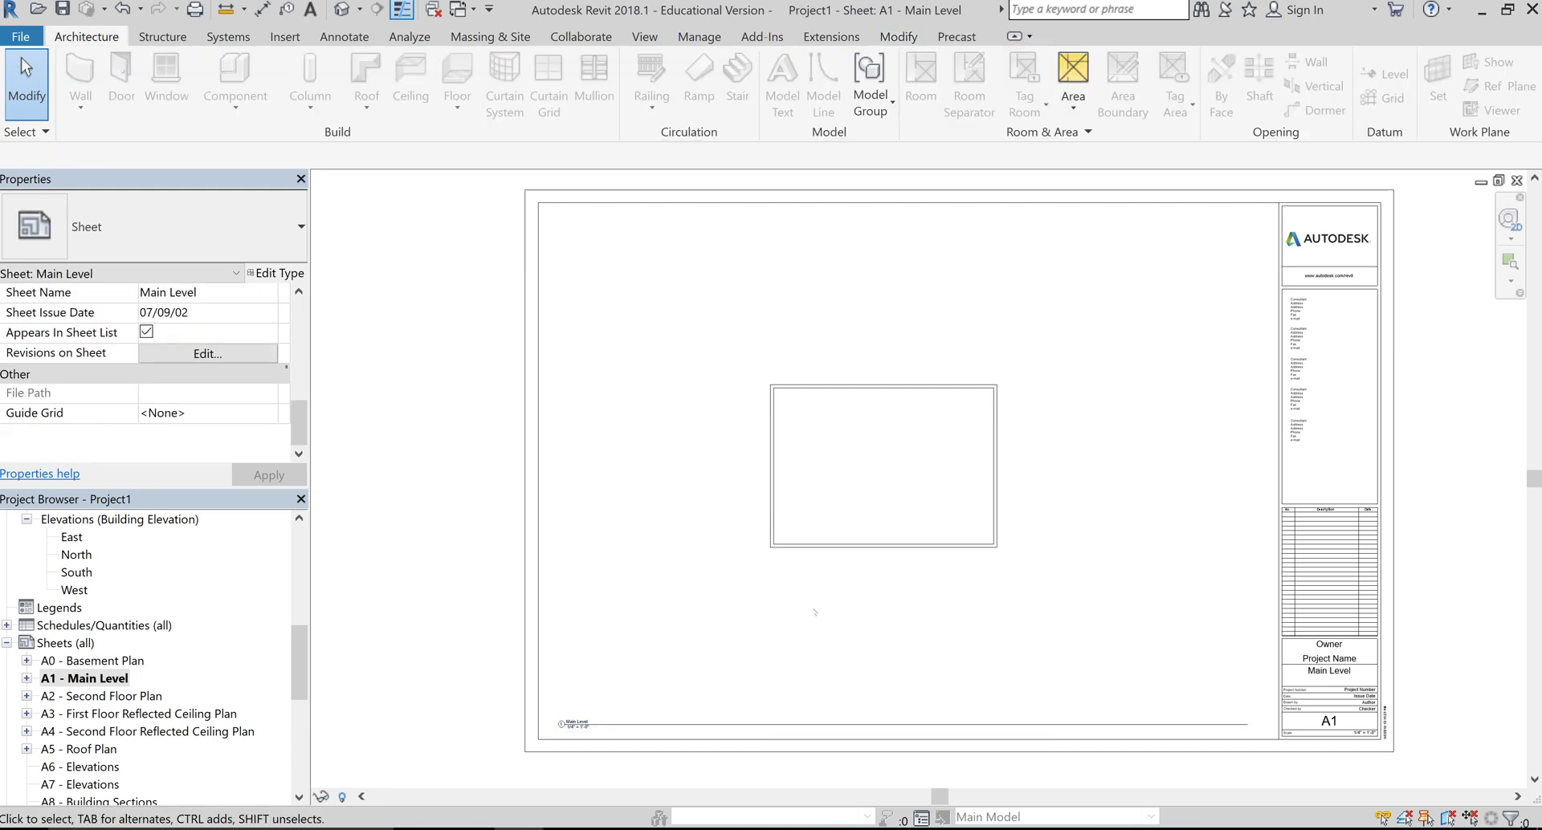
- Delete the Main Level viewport from sheet A1
right_click(809, 725)
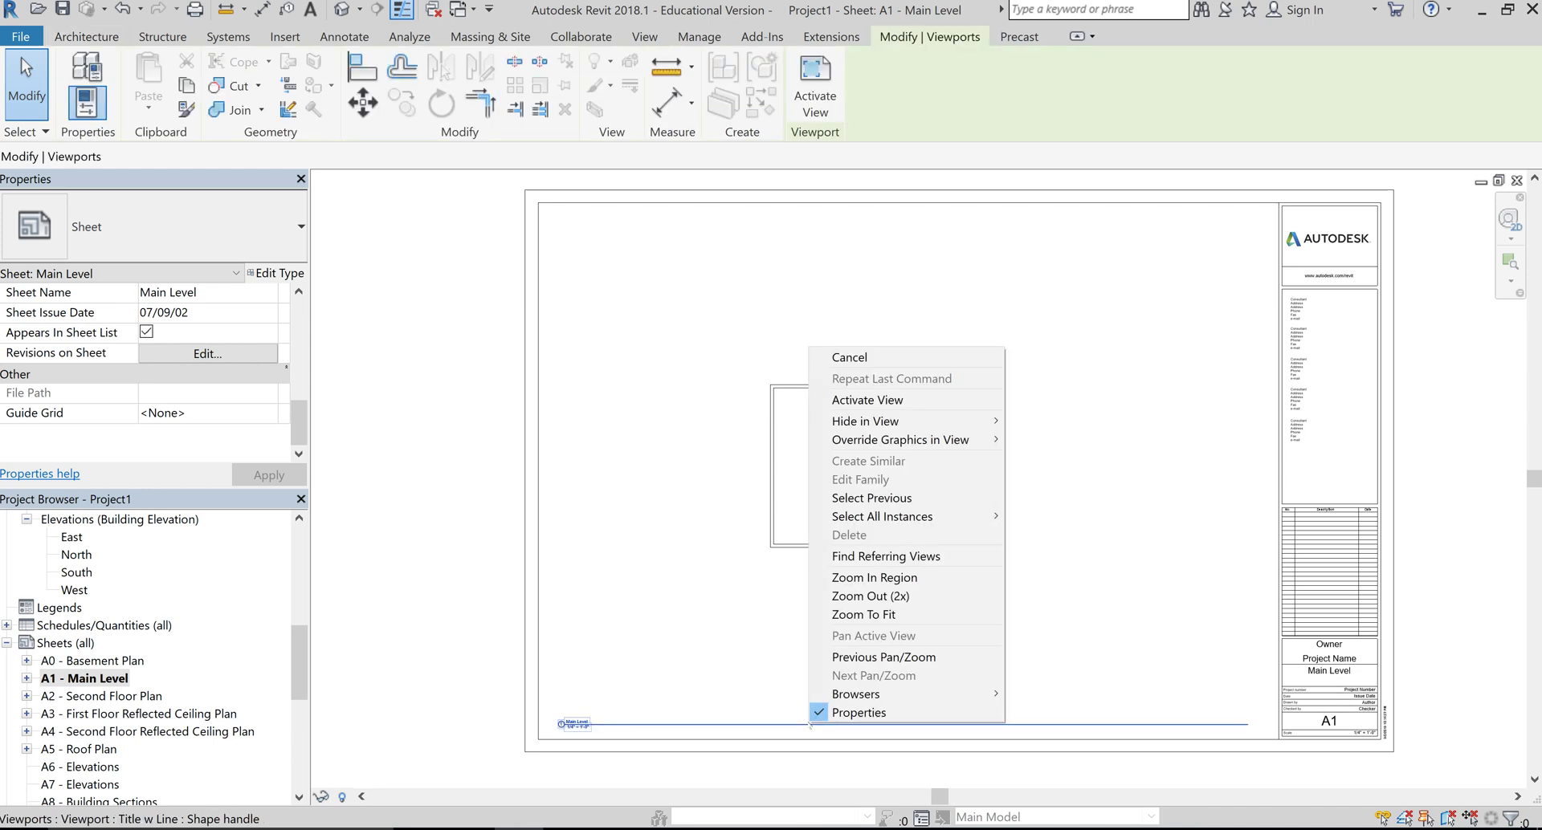
left_click(858, 551)
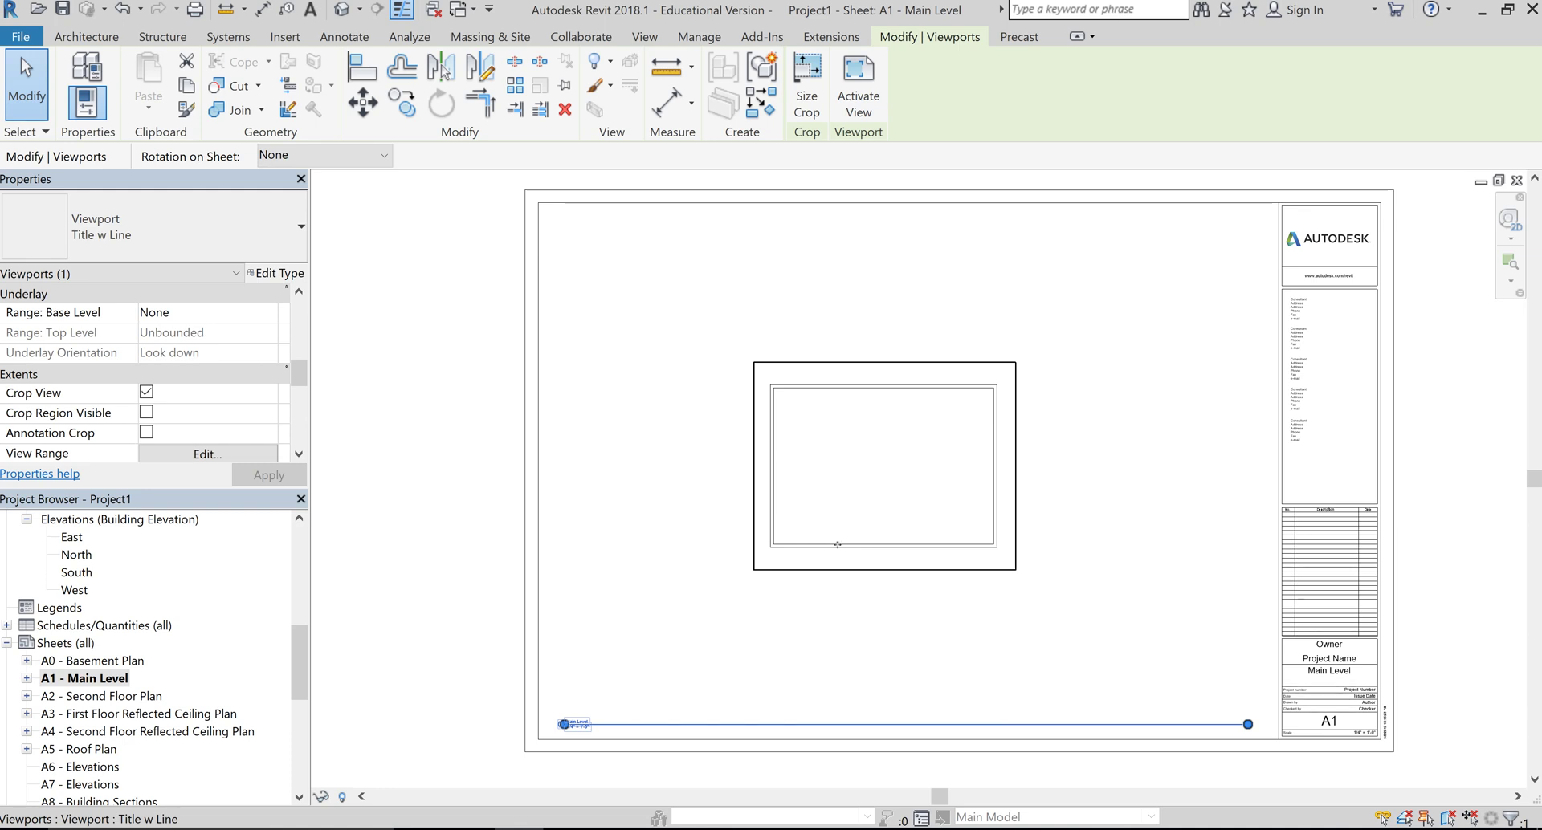
key("Delete")
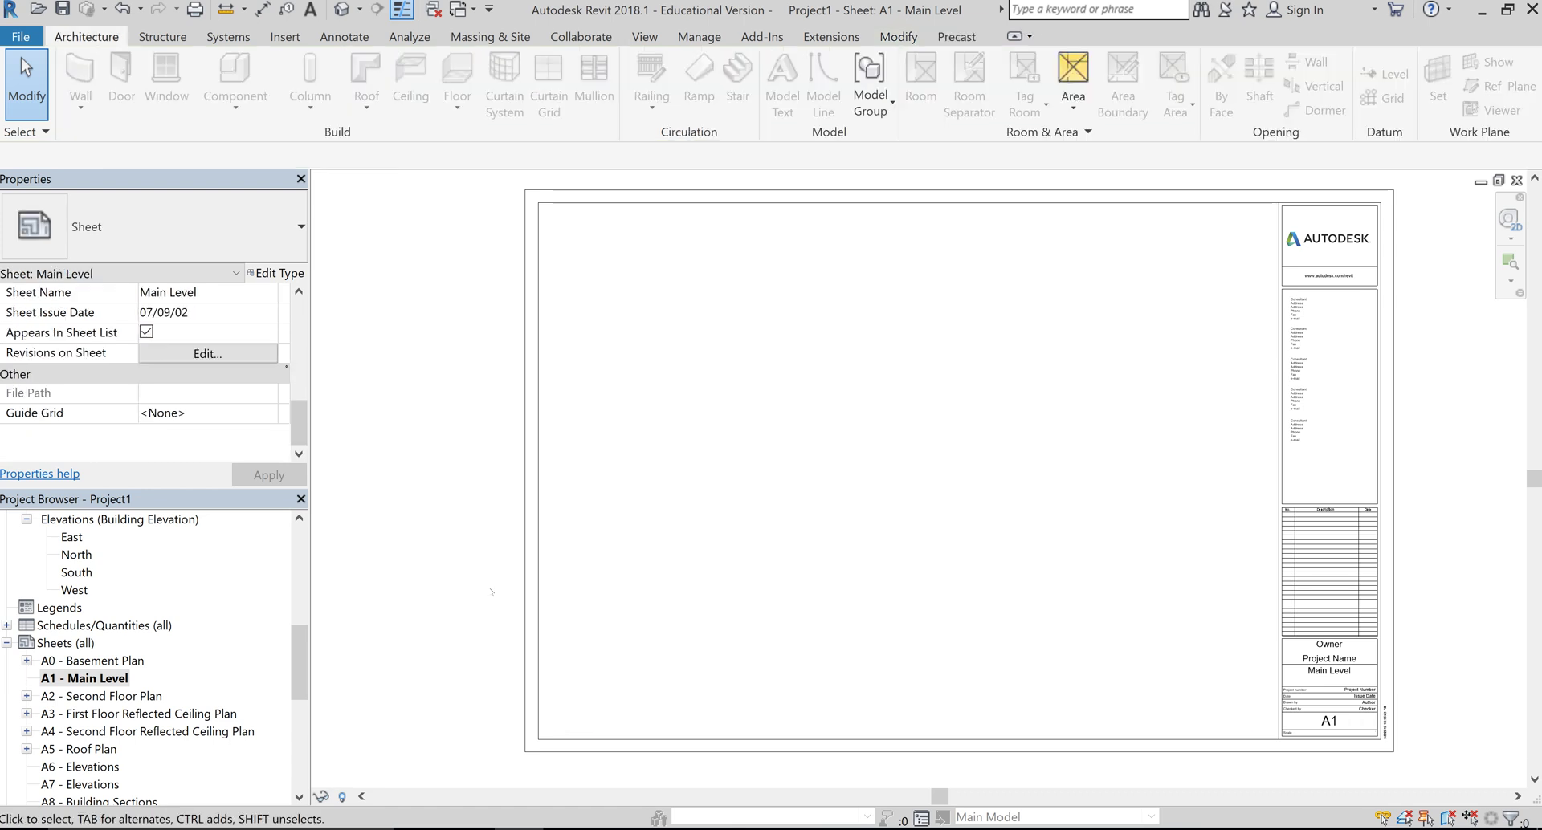
- Open the Main Level floor plan to check its crop settings, and return to sheet A1 - Main Level
scroll(107, 660, "up", 10)
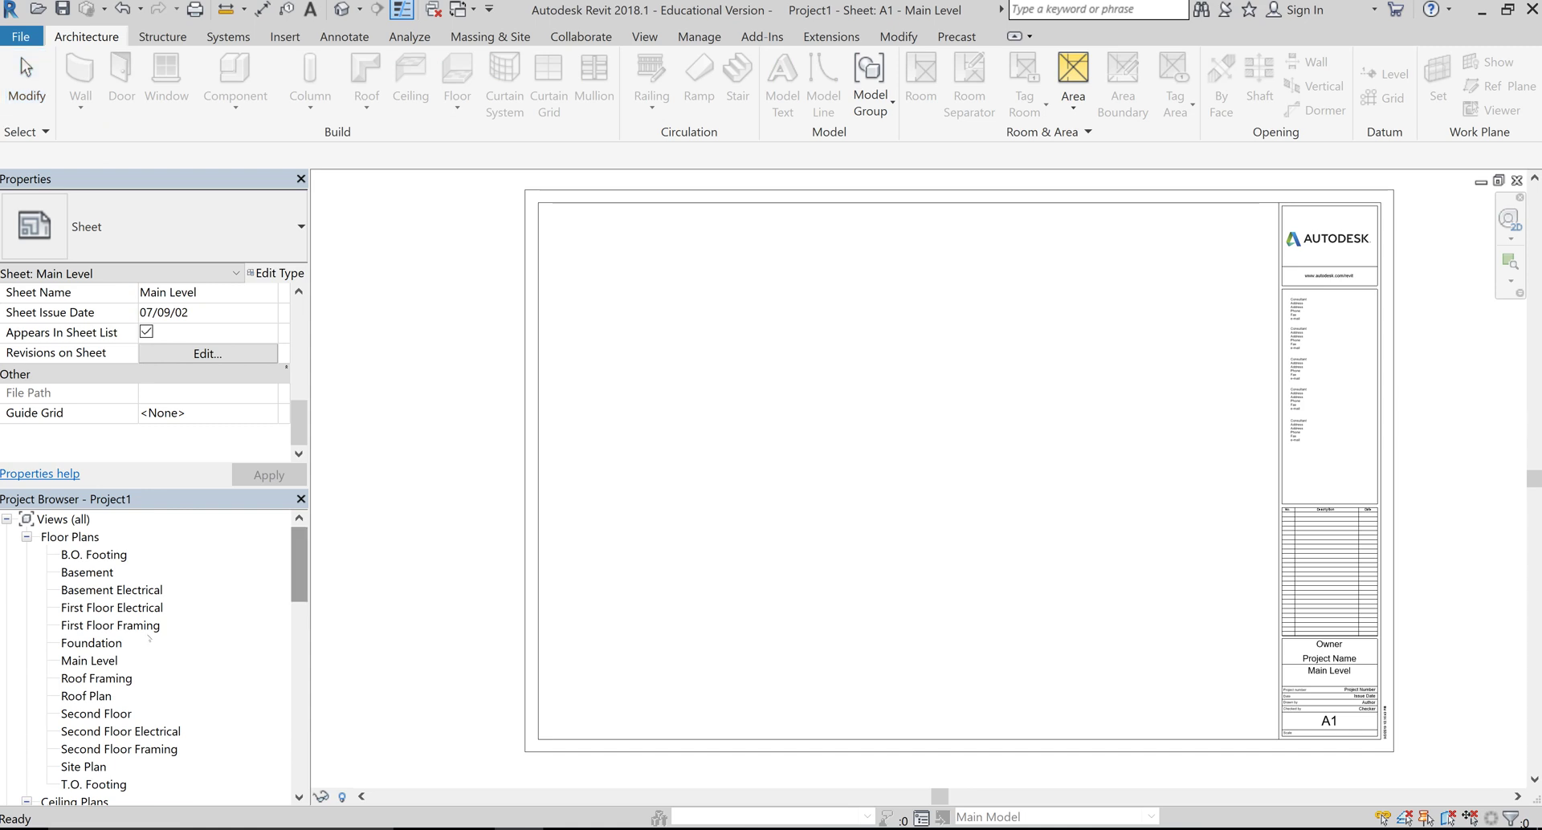
double_click(107, 661)
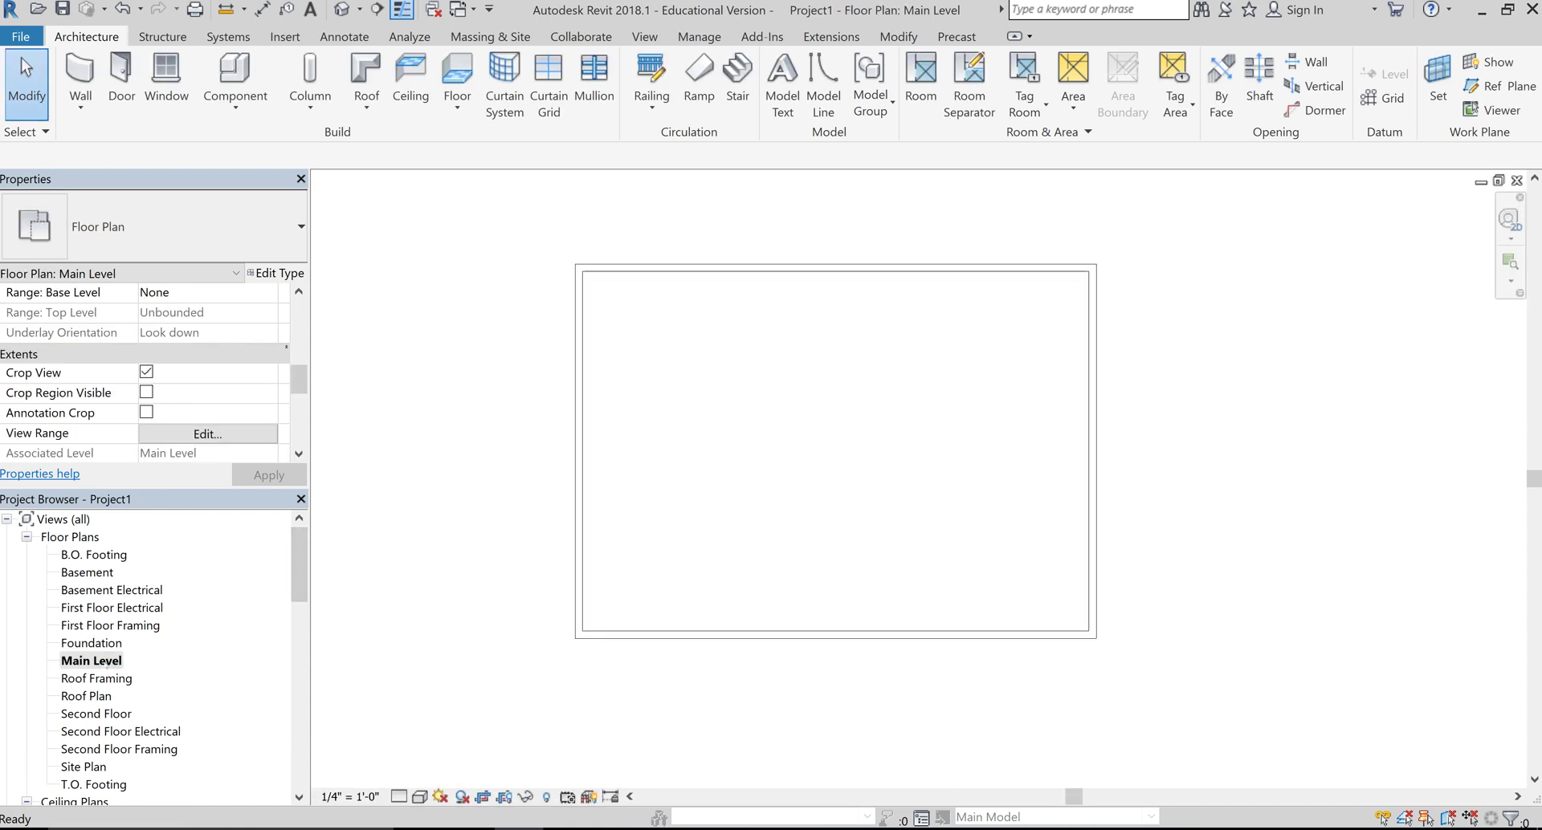
left_click(301, 567)
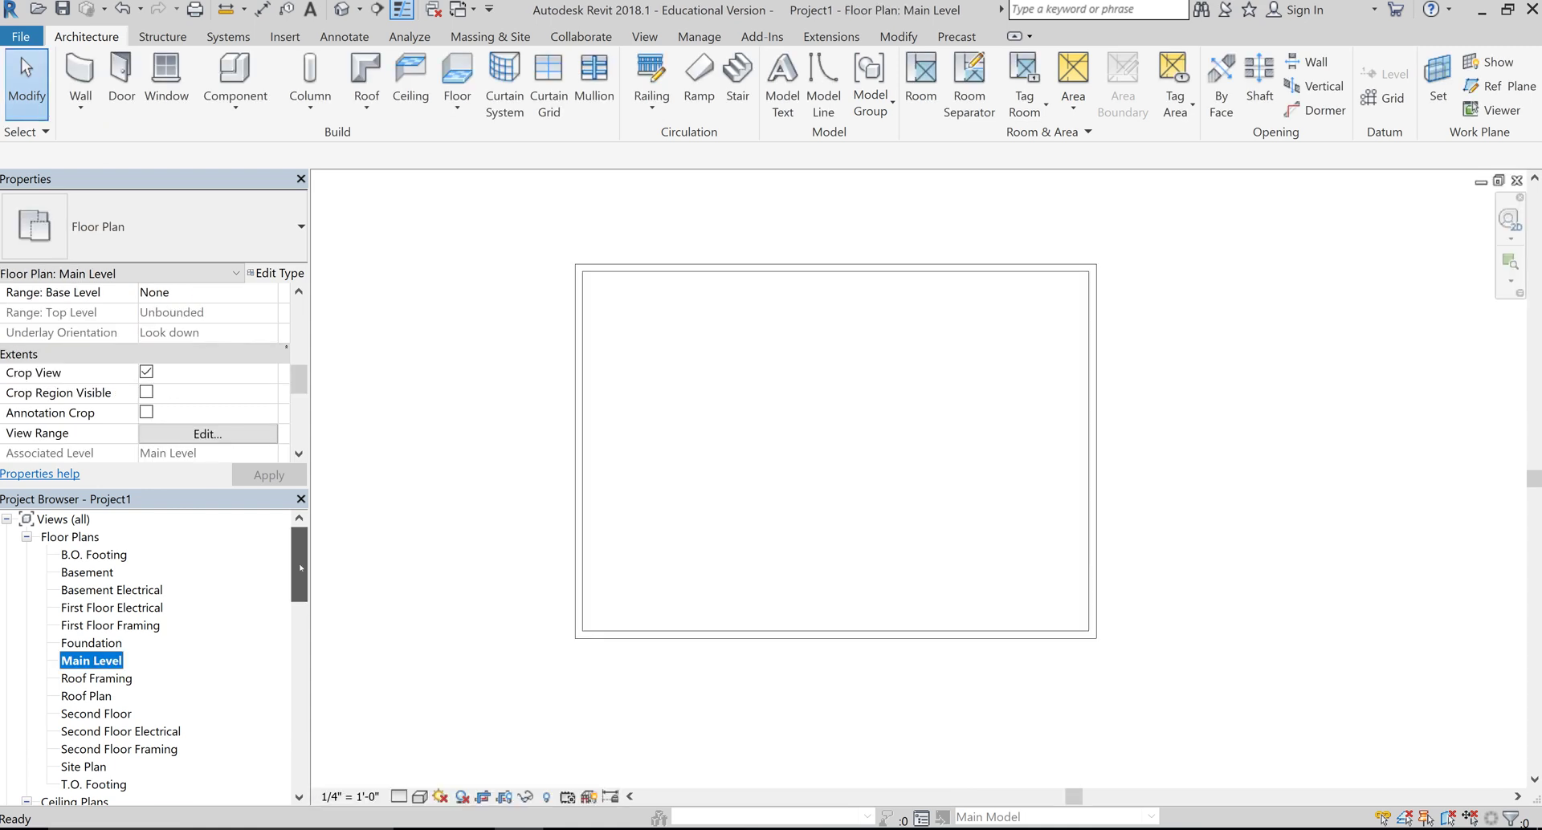
left_click_drag(301, 568, 301, 680)
double_click(88, 626)
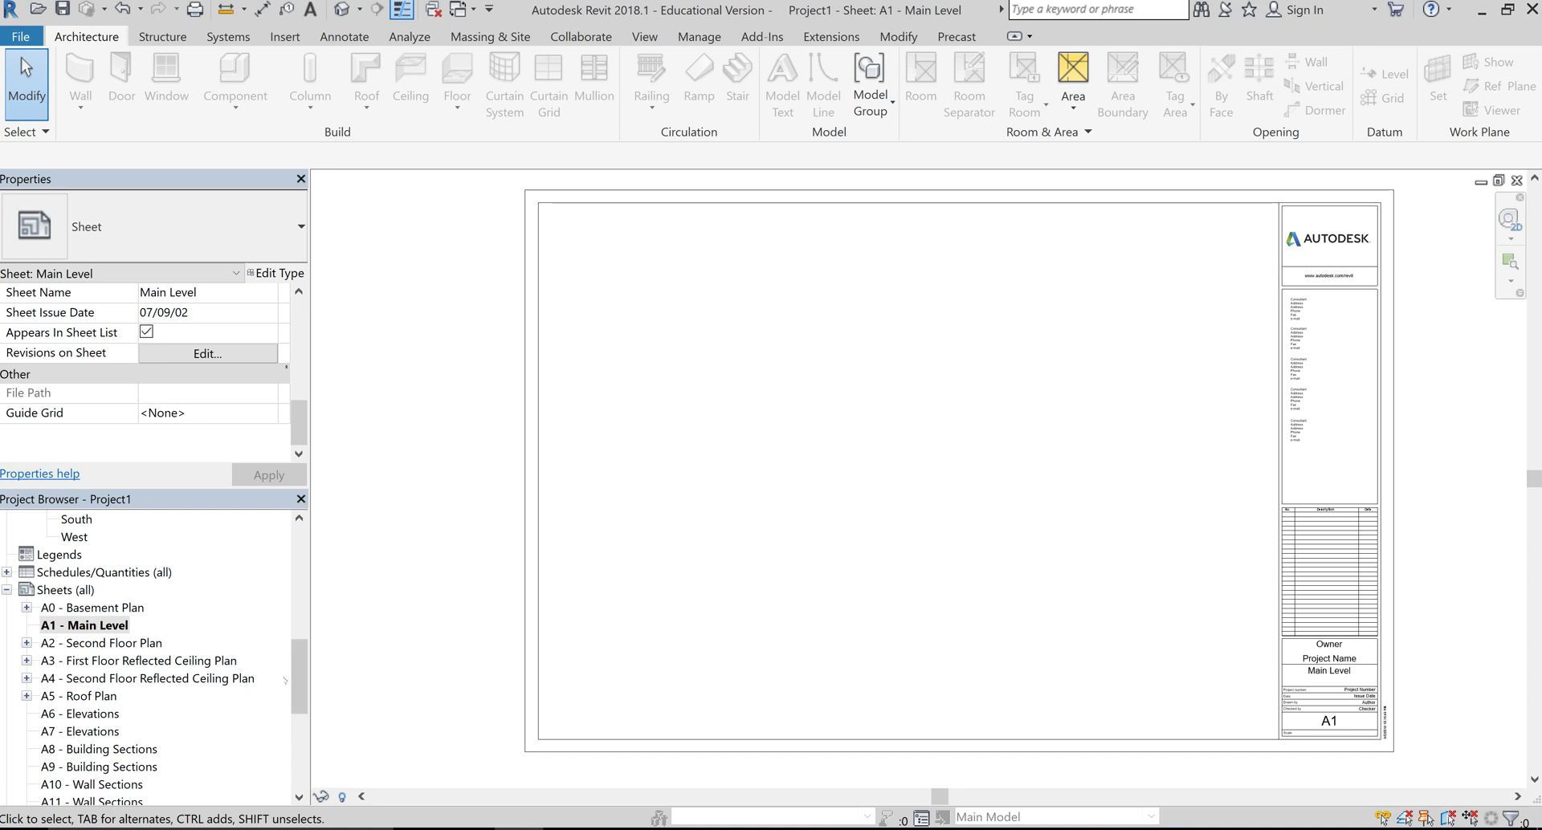
- Place the Main Level floor plan near the middle of sheet A1 and deselect its viewport
left_click_drag(299, 660, 304, 567)
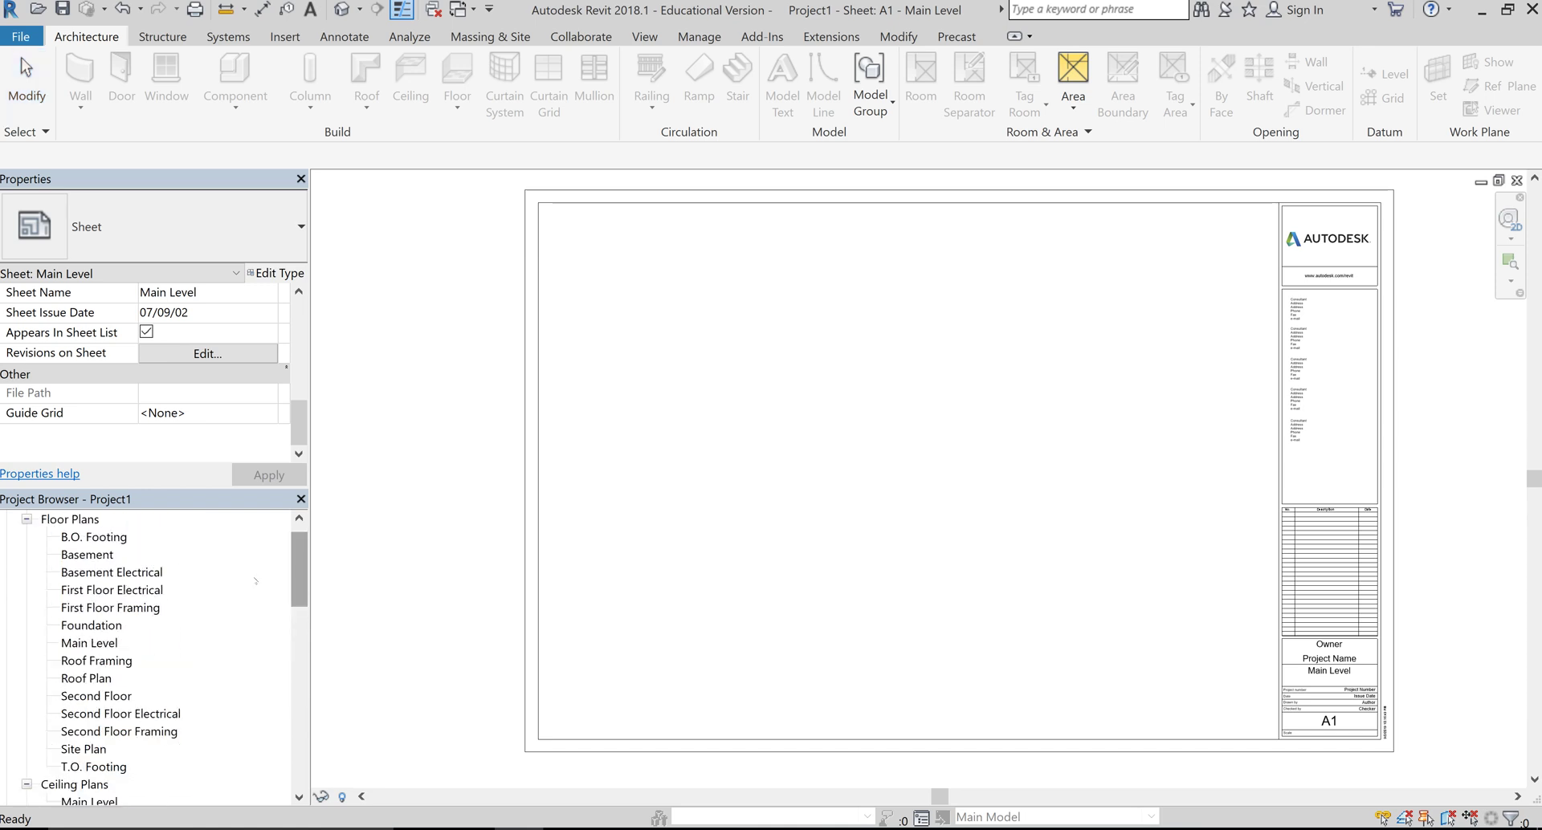
left_click_drag(113, 644, 808, 475)
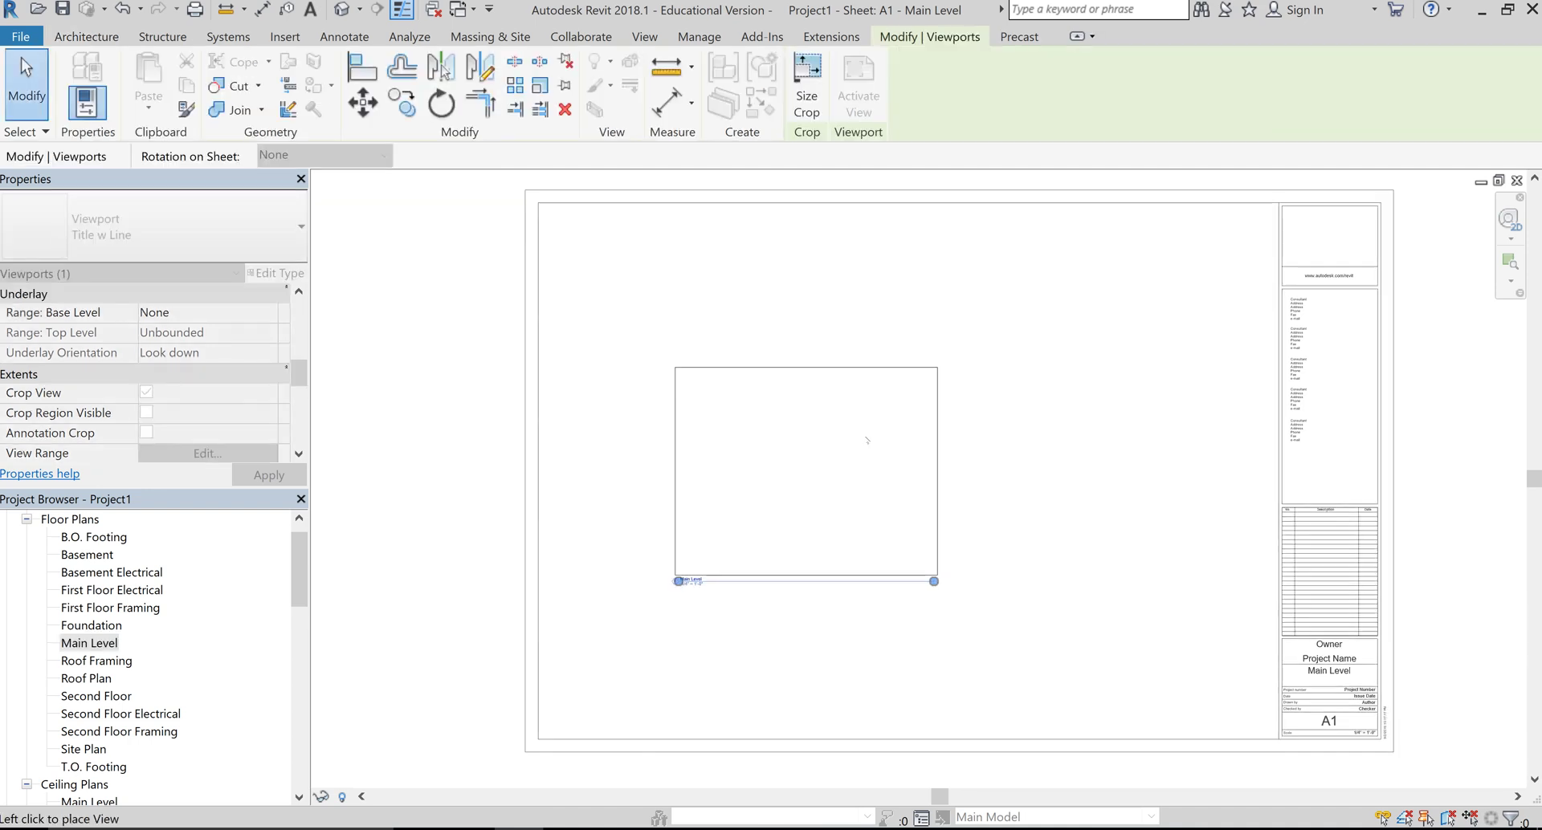
left_click(907, 459)
left_click(891, 620)
- Examine the placed Main Level floor plan and the position and length of its title line on the sheet
scroll(869, 614, "up", 2)
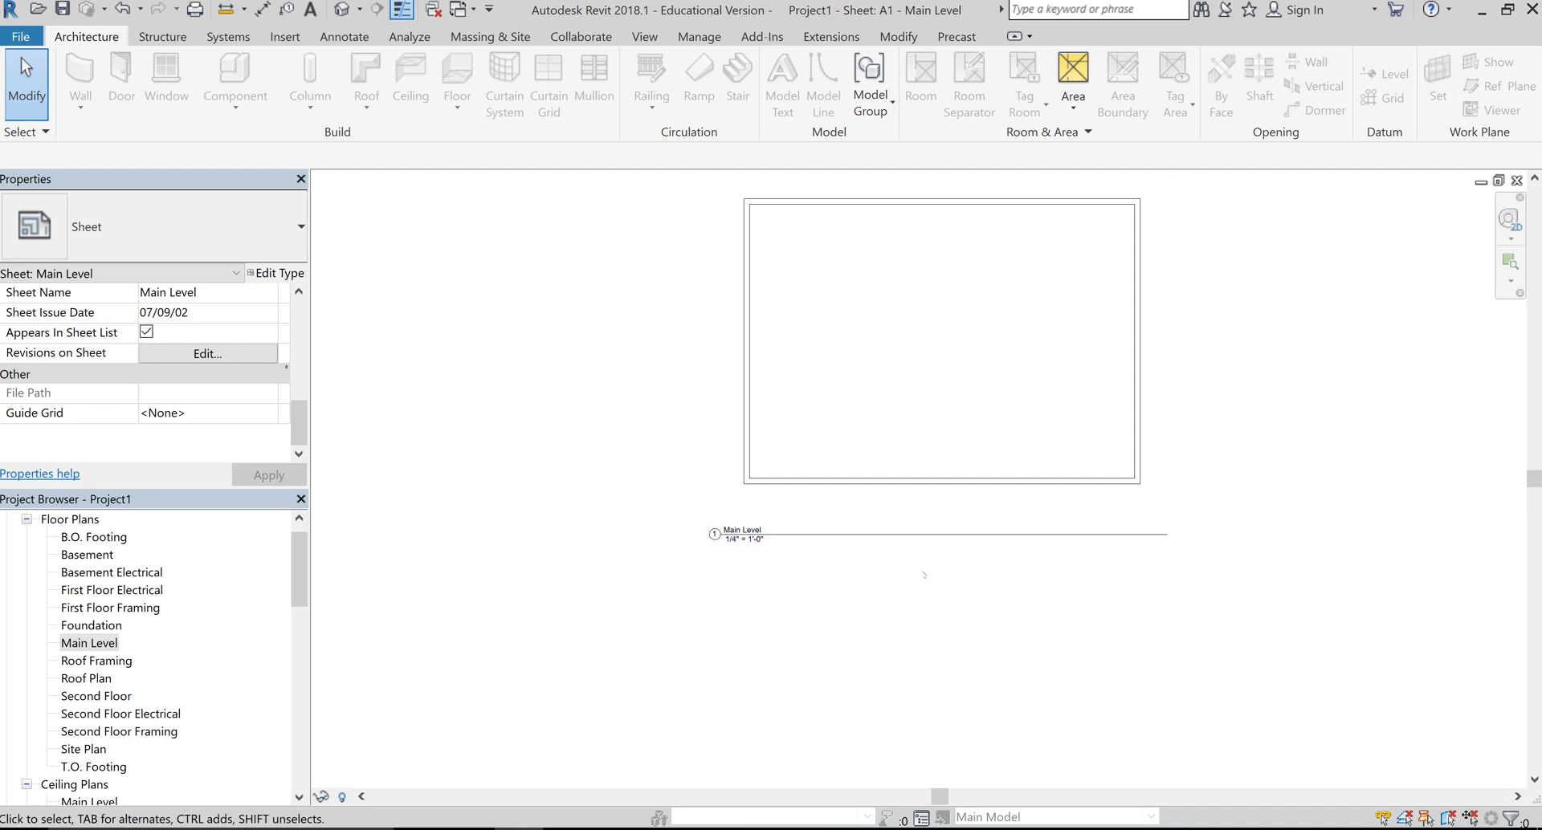
scroll(931, 550, "down", 3)
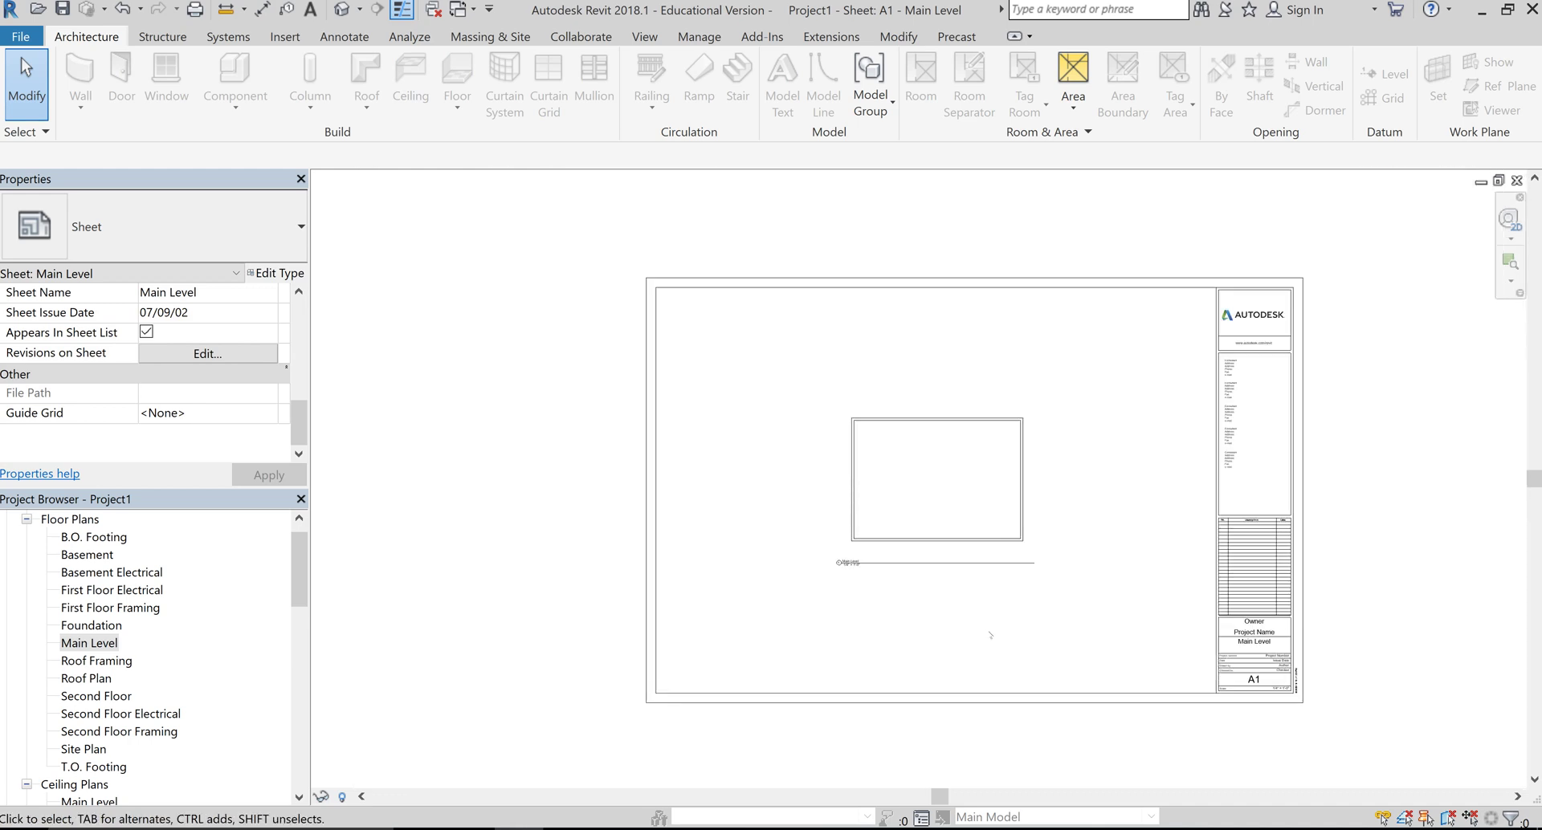
scroll(985, 626, "up", 1)
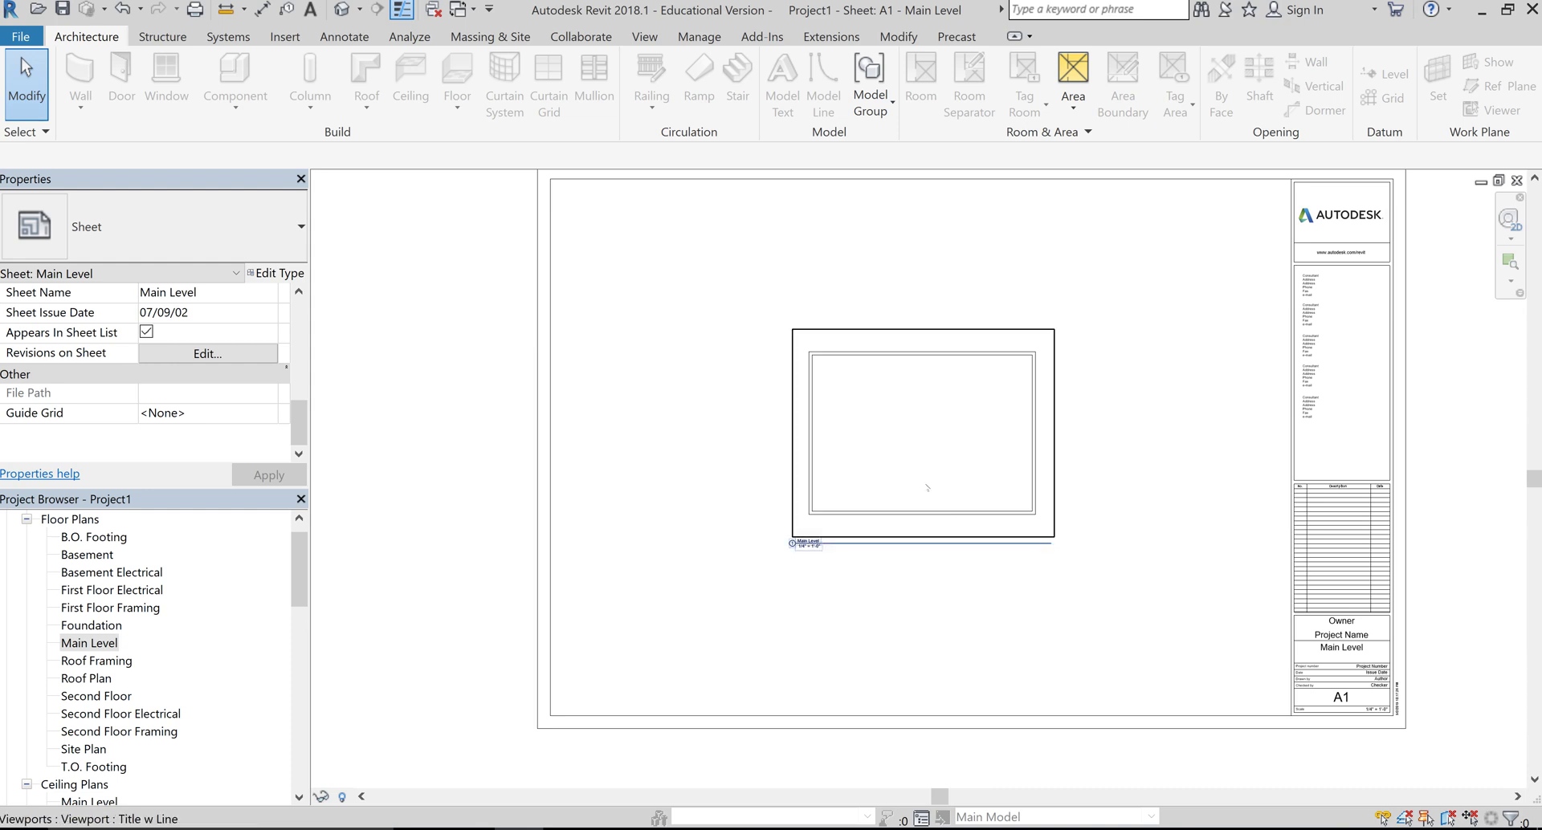
scroll(985, 612, "up", 2)
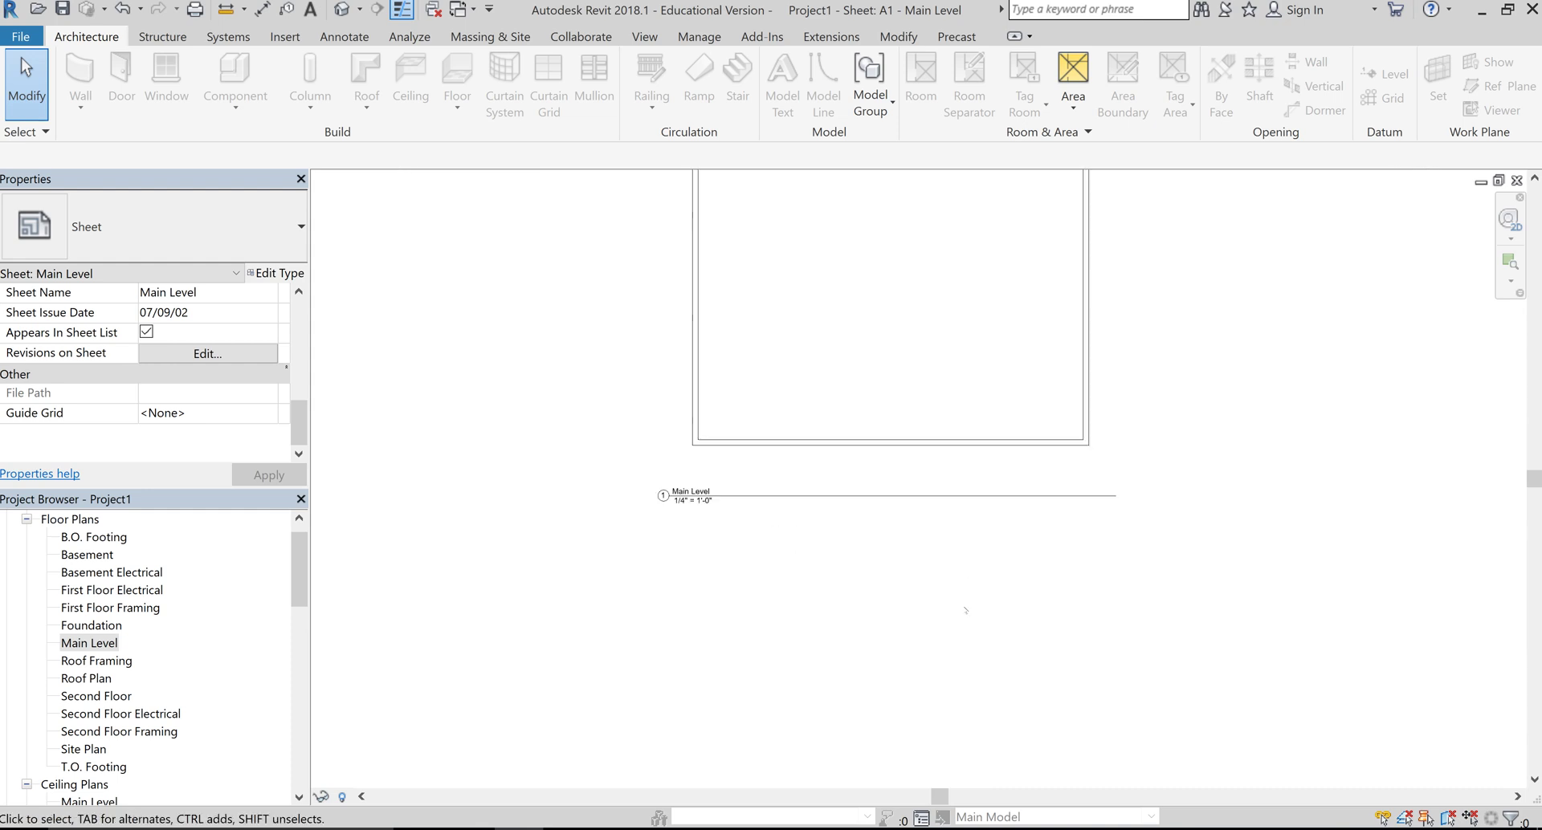
scroll(961, 611, "down", 3)
scroll(937, 565, "up", 3)
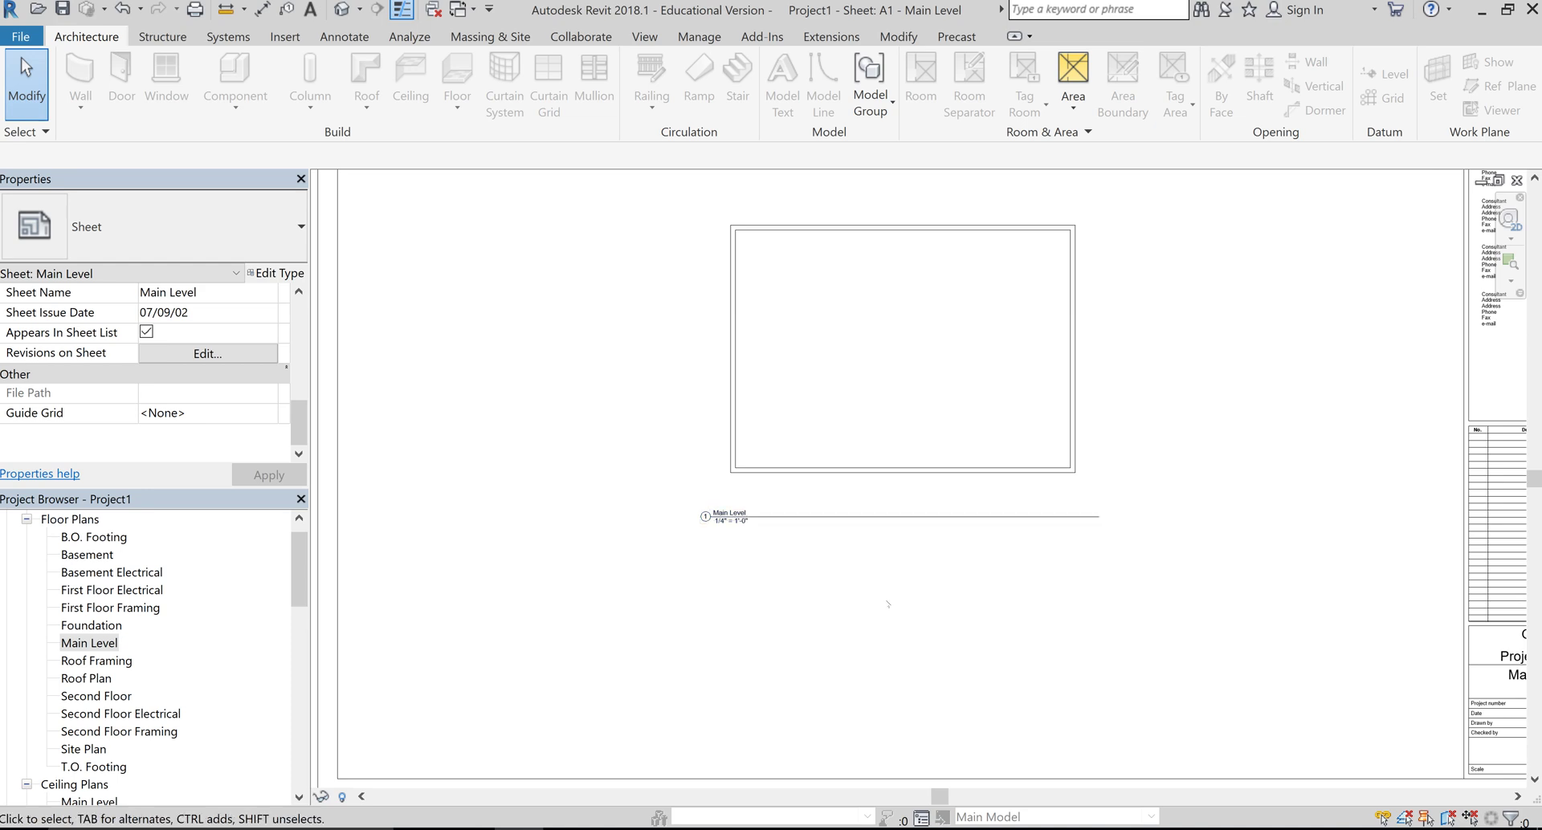
scroll(887, 603, "down", 2)
middle_click_drag(886, 602, 861, 645)
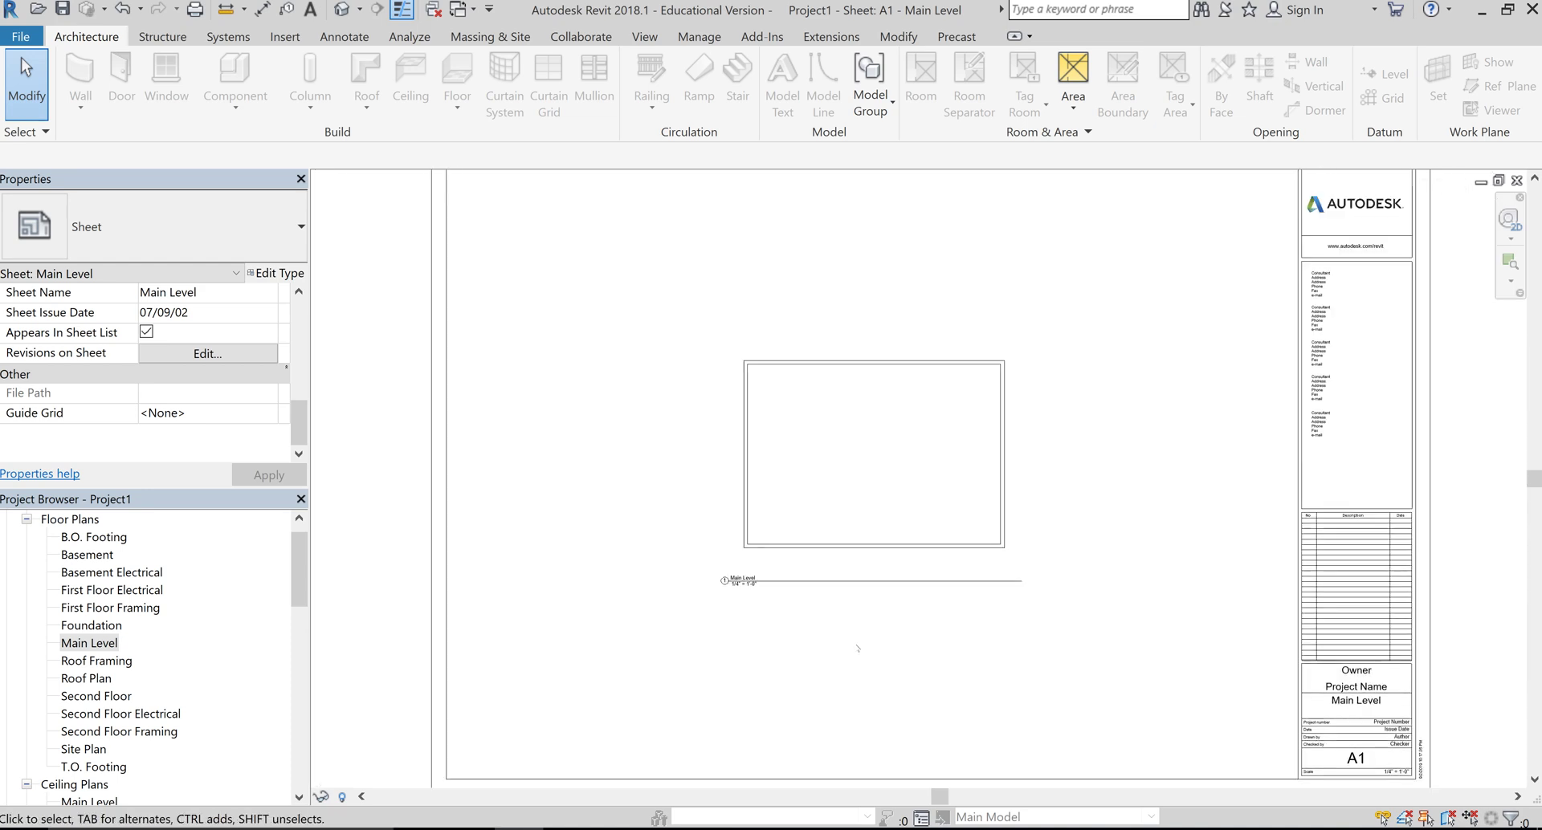
scroll(861, 646, "up", 1)
scroll(861, 646, "down", 1)
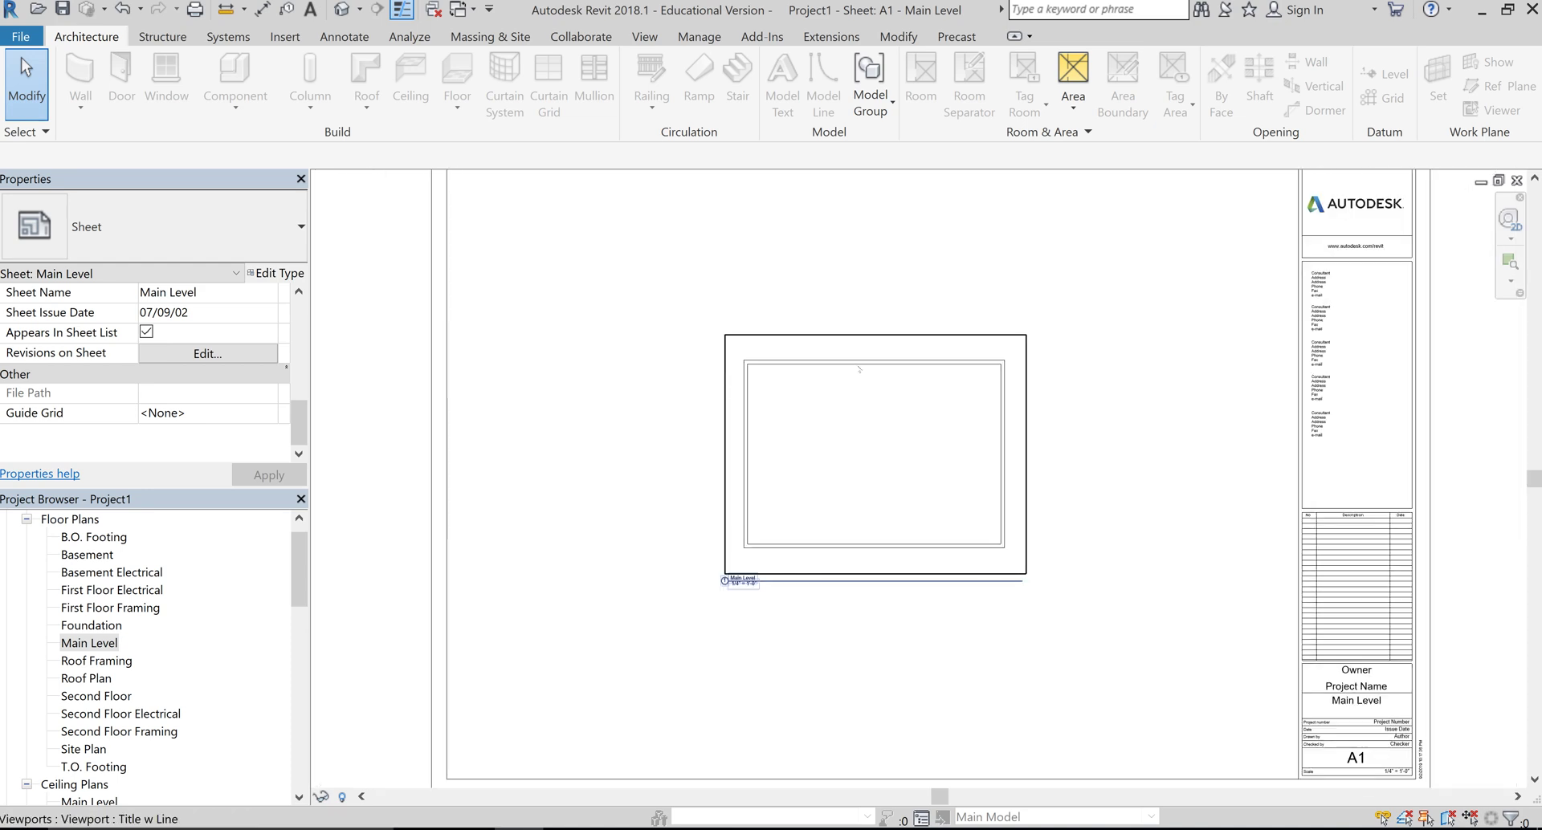
- Move the Main Level viewport to the lower-right part of the sheet beside the title block and deselect it
left_click(859, 366)
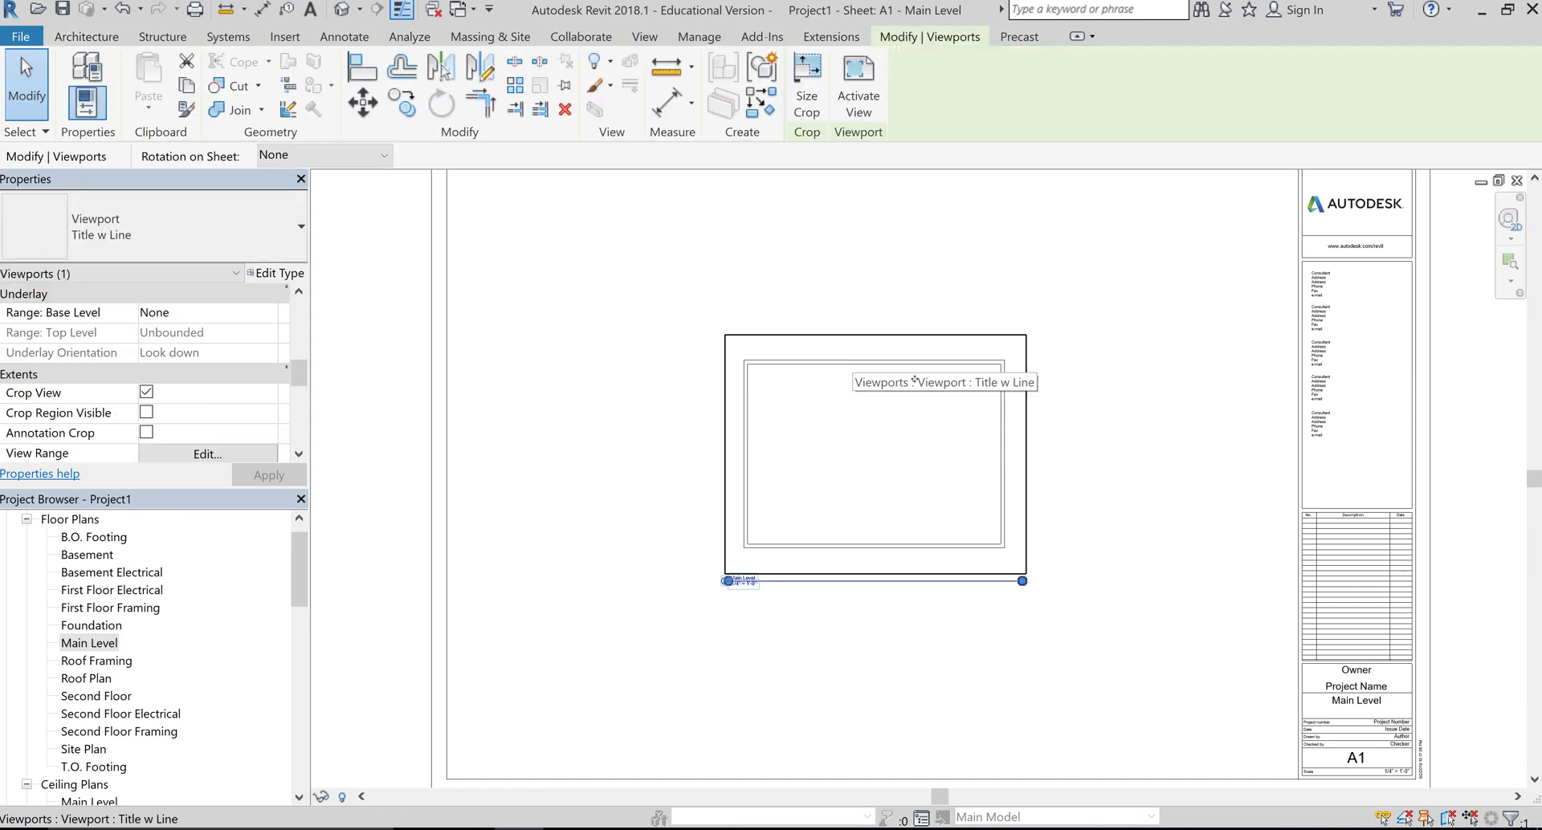
left_click_drag(888, 363, 1133, 533)
left_click(1135, 412)
scroll(1135, 412, "down", 2)
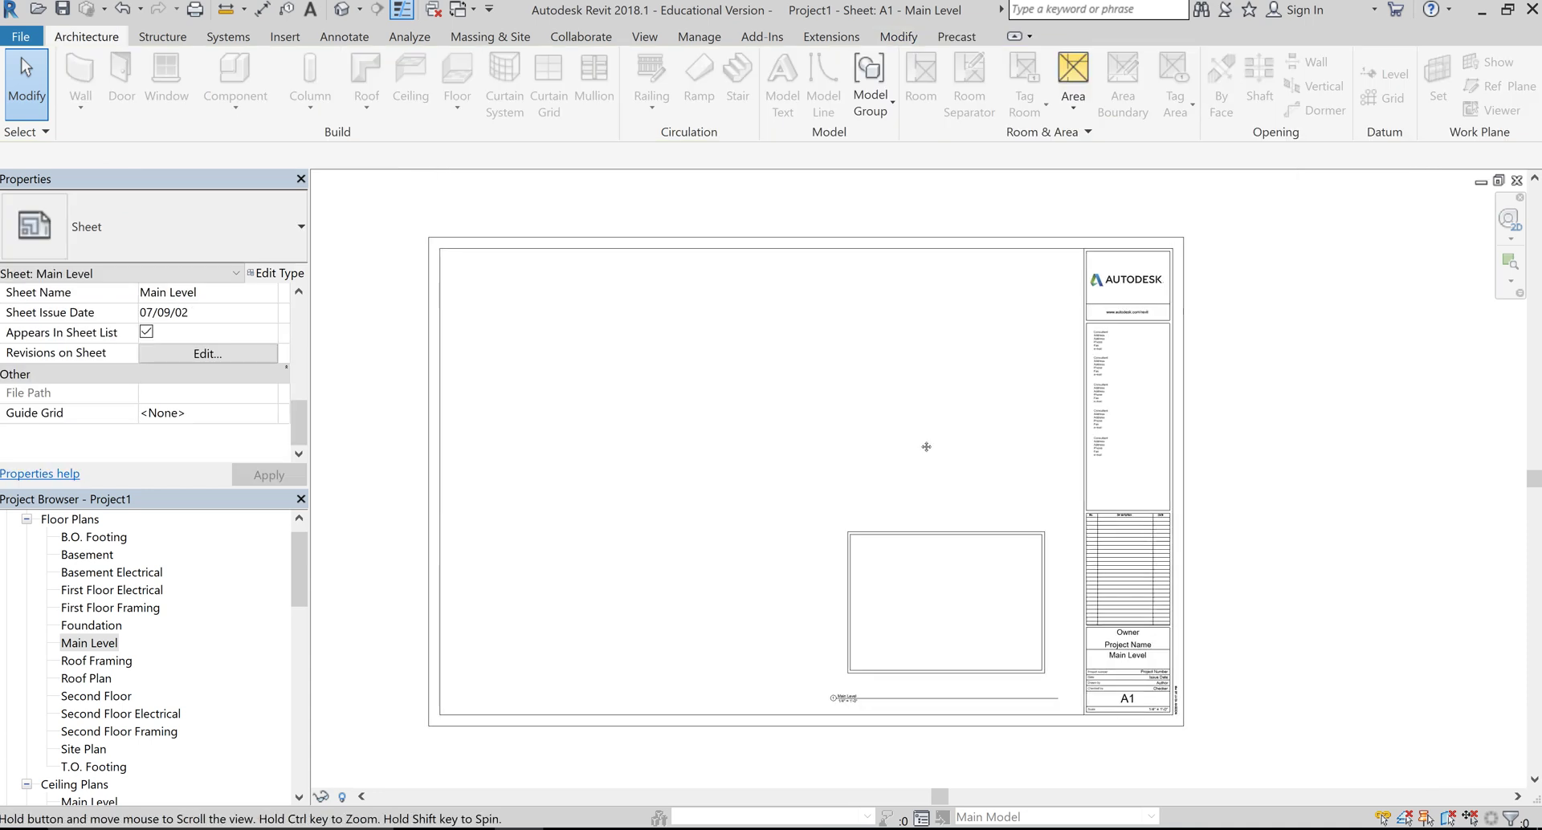
mouse_move(970, 528)
left_mouse_down()
mouse_move(991, 307)
mouse_move(976, 282)
mouse_move(991, 472)
mouse_move(977, 529)
left_mouse_up()
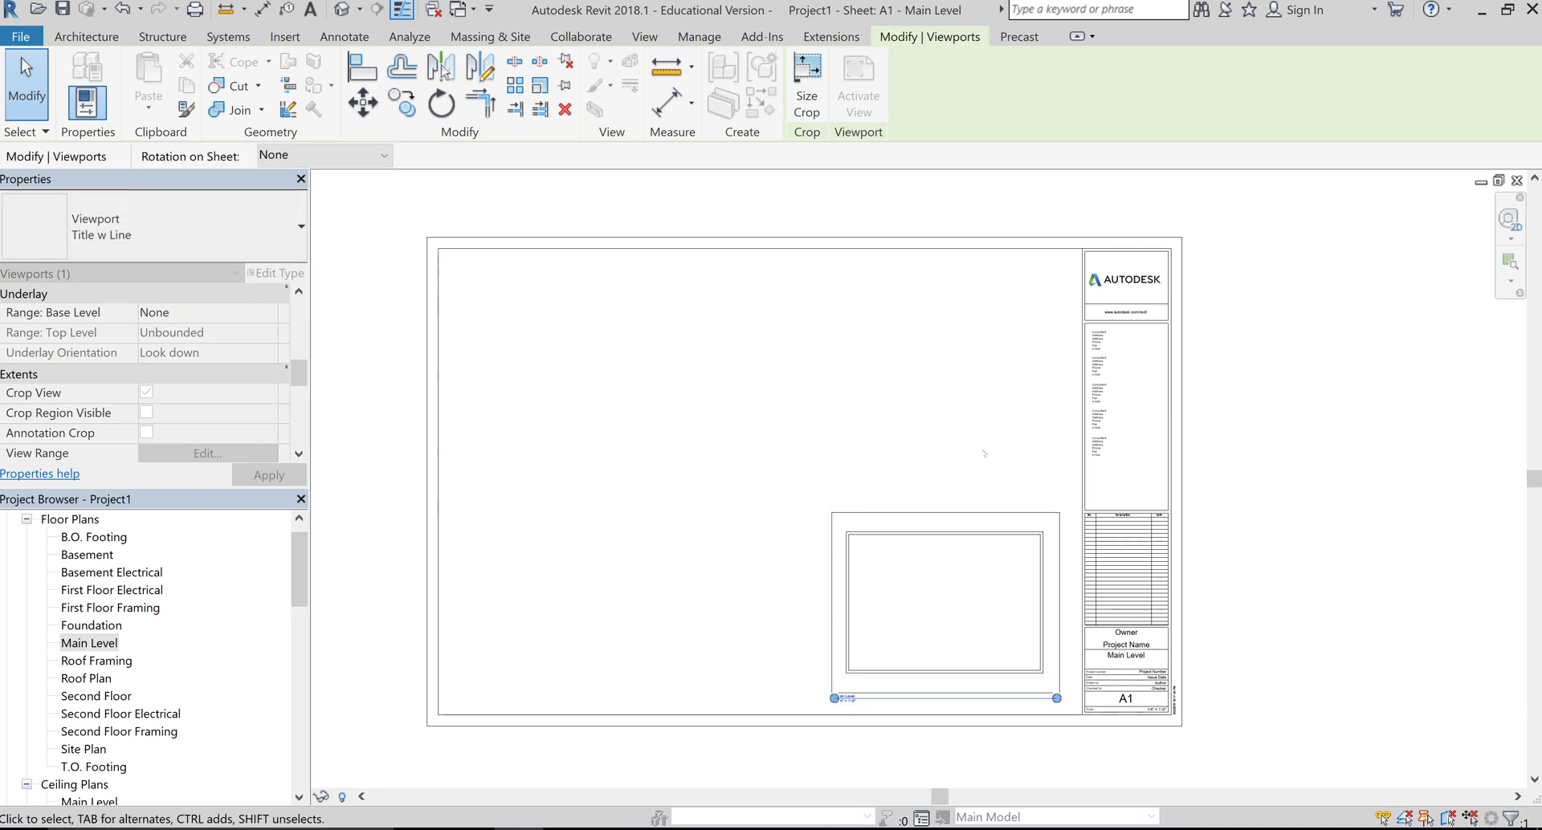
left_click(991, 454)
middle_click_drag(991, 454, 867, 485)
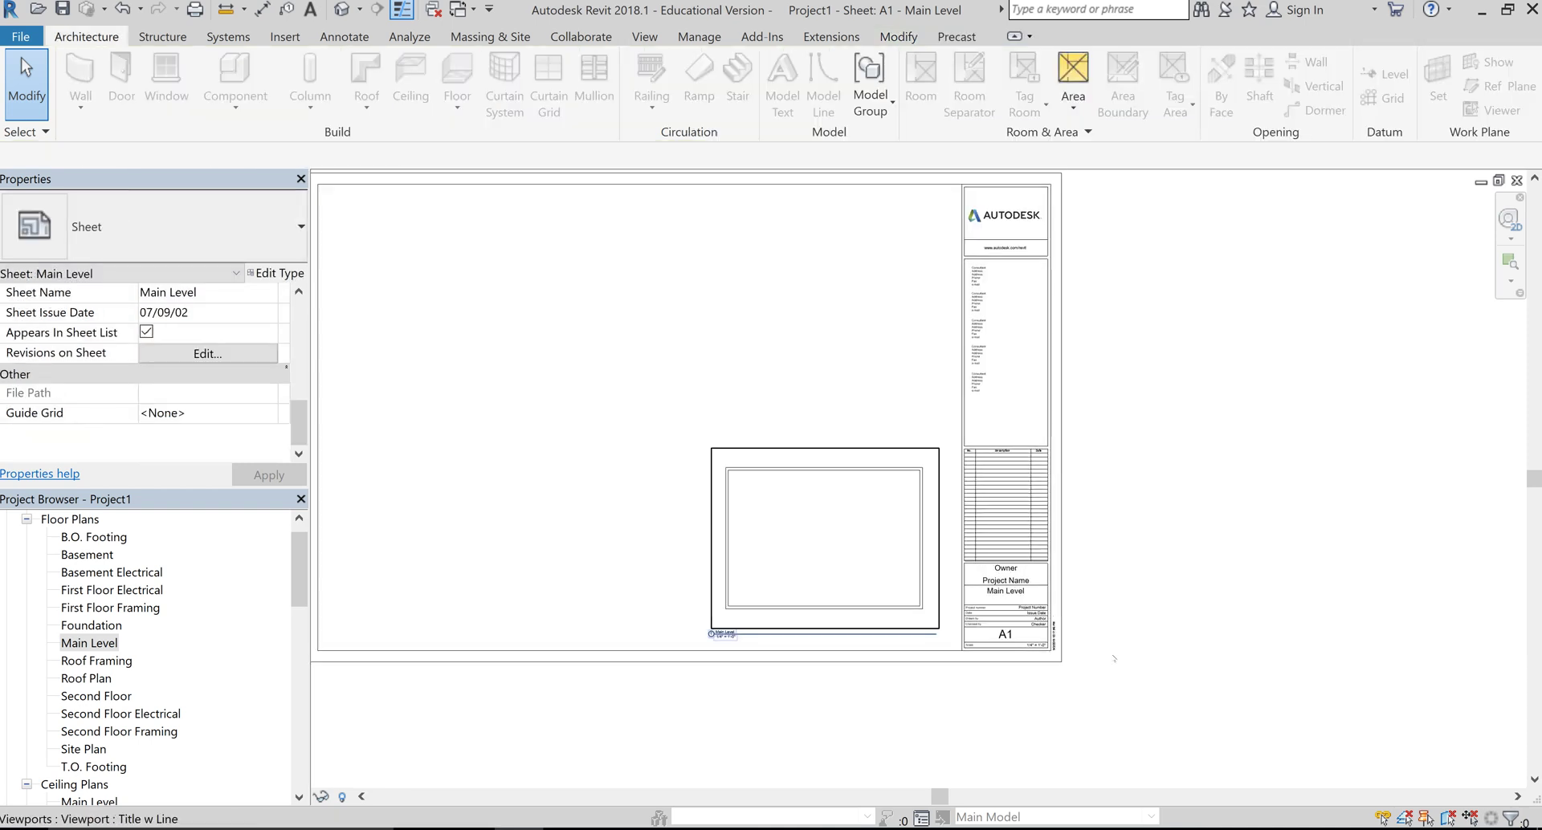
- Shift the Main Level viewport slightly up and left, away from the title block and lower border, and deselect it
scroll(974, 704, "up", 1)
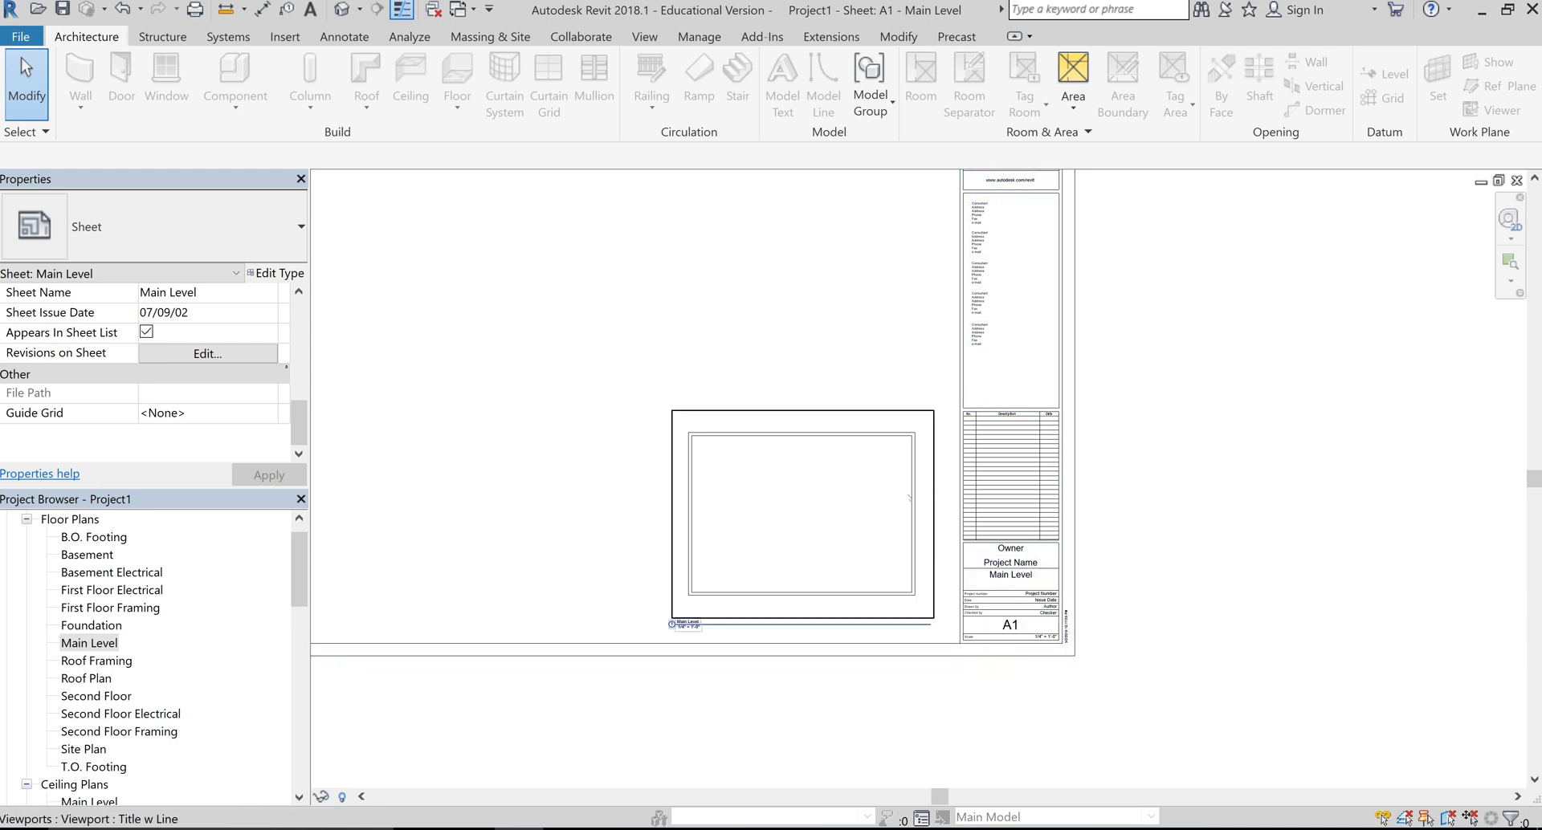
middle_click_drag(1159, 579, 1229, 637)
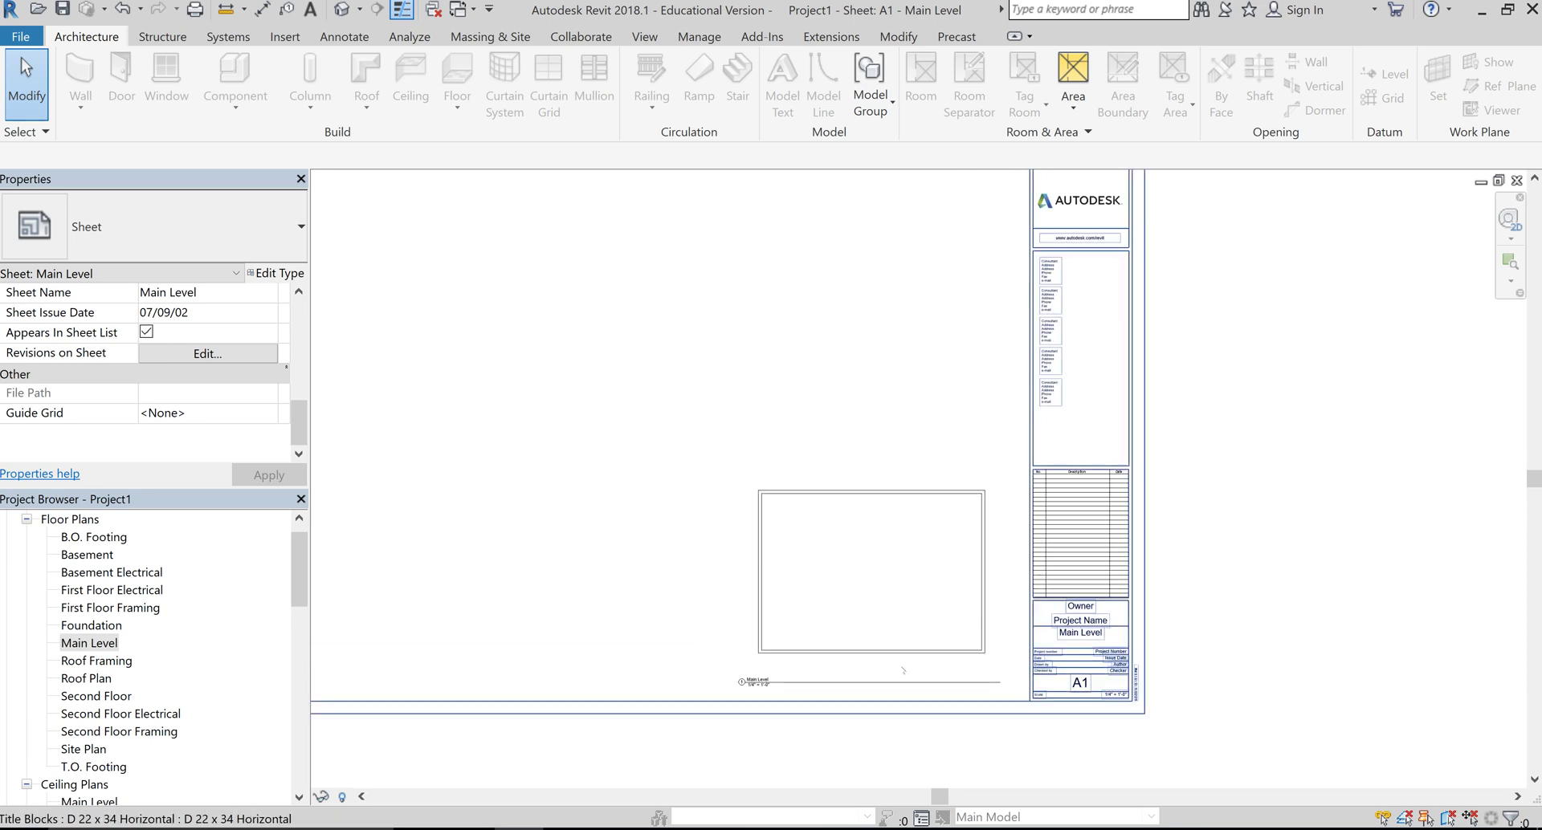
scroll(912, 679, "up", 2)
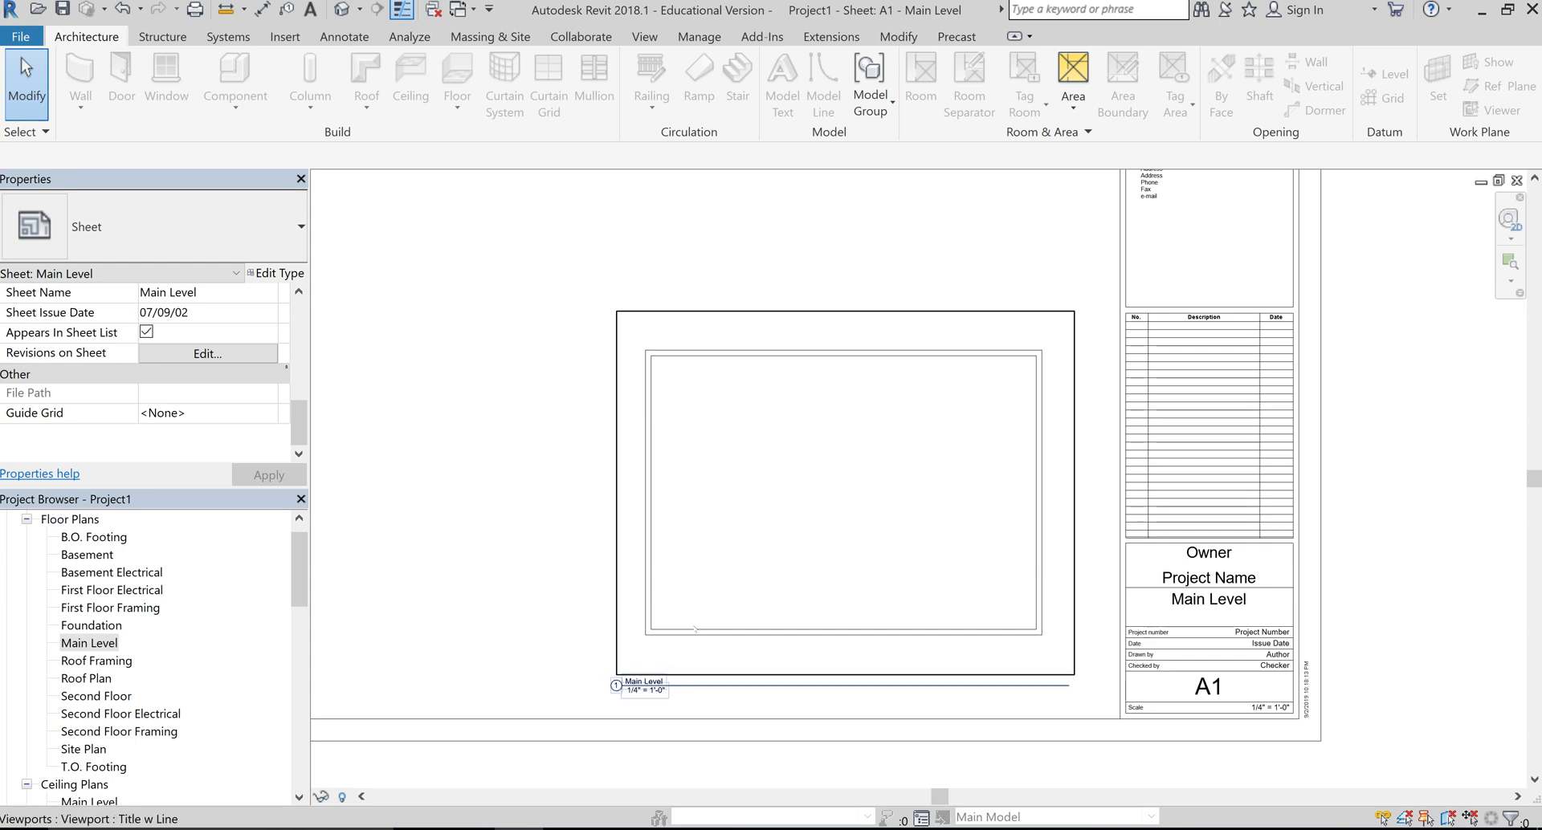
left_click(695, 632)
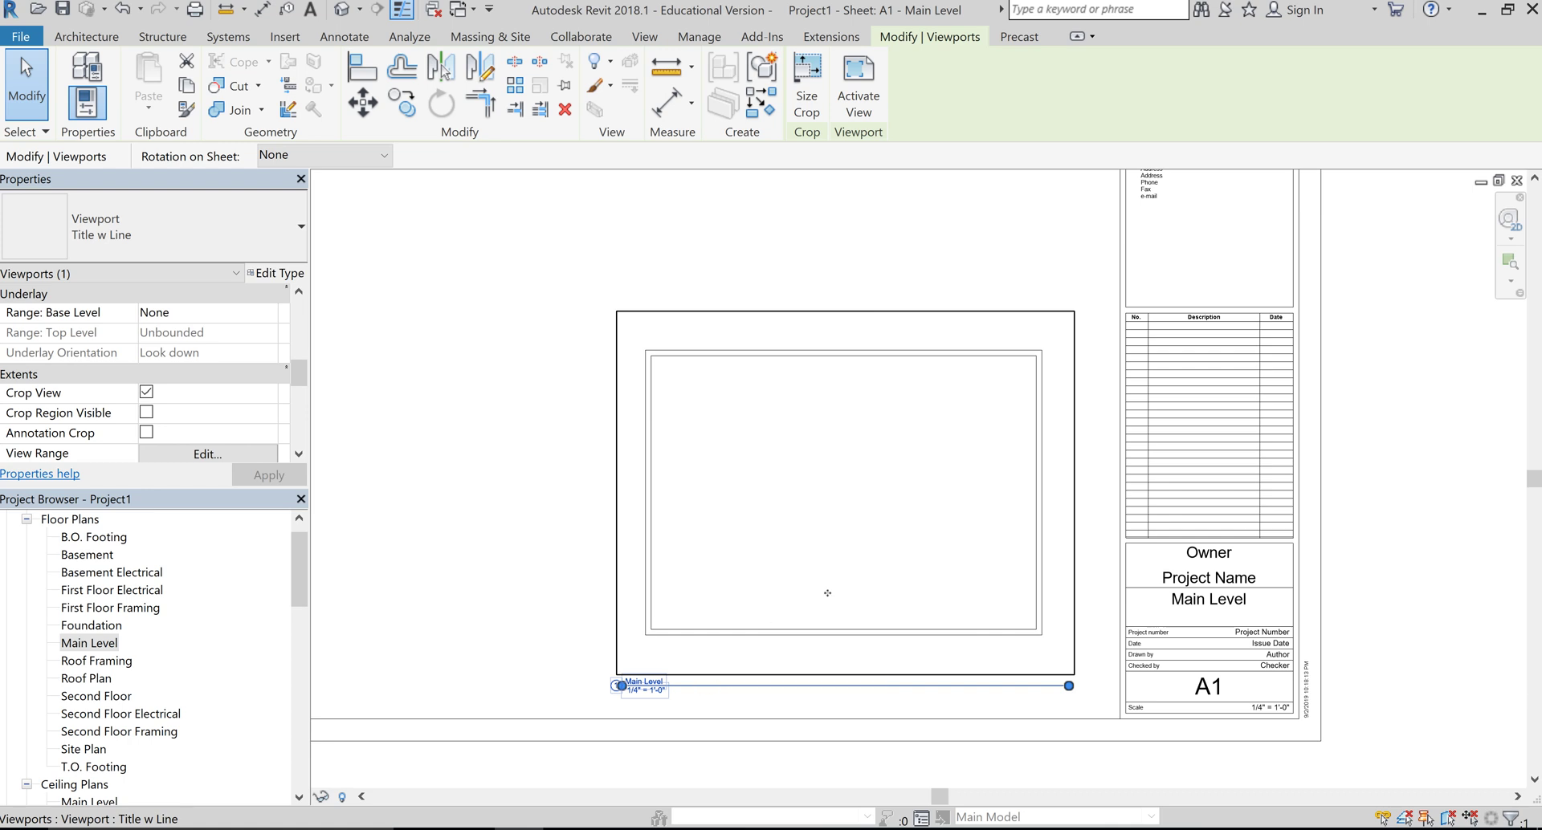
left_click_drag(827, 592, 799, 532)
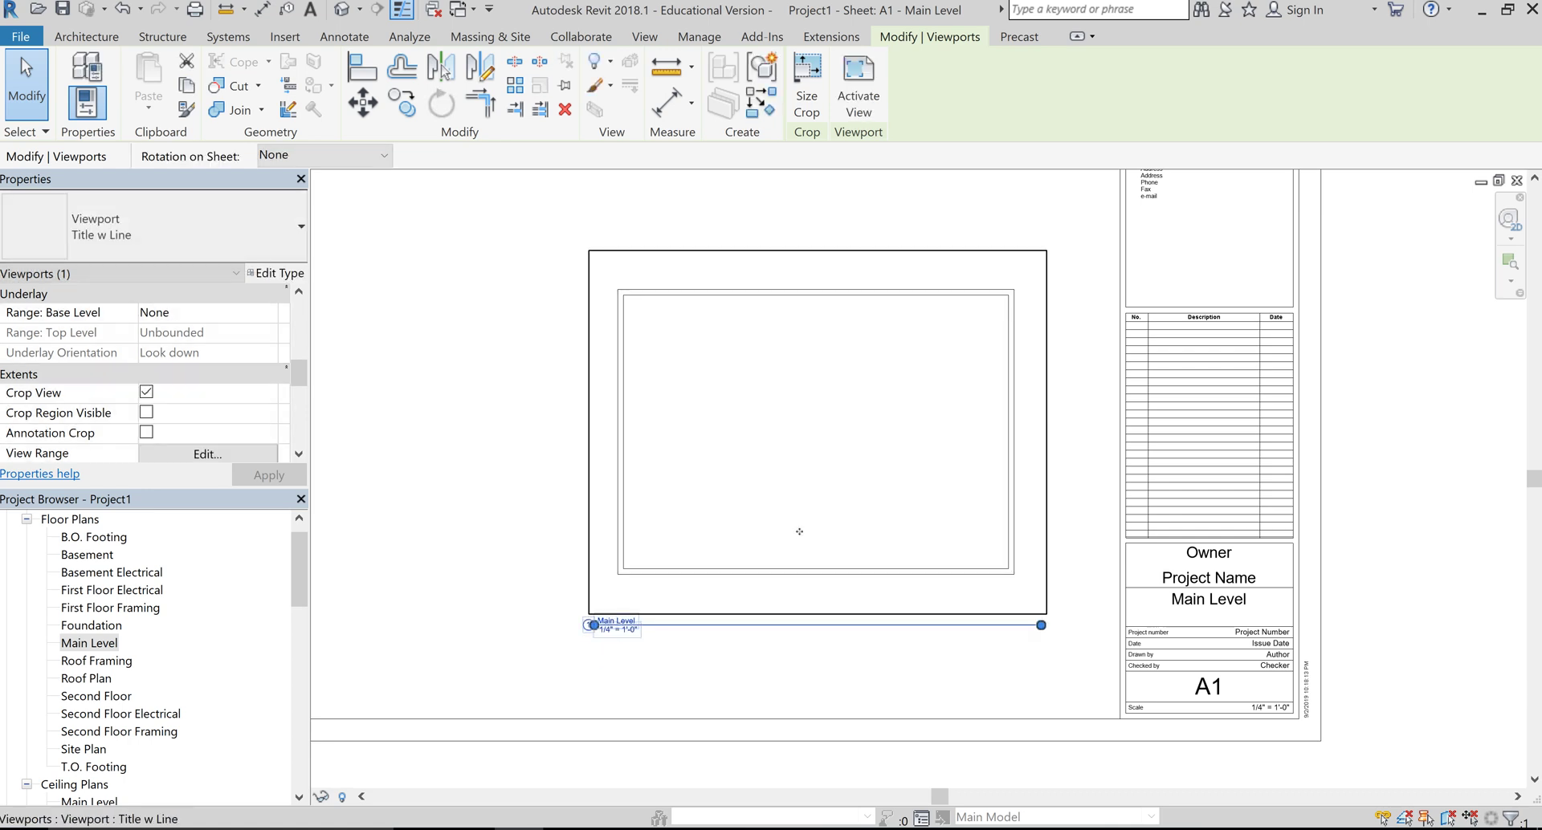
left_click(819, 664)
scroll(741, 624, "up", 1)
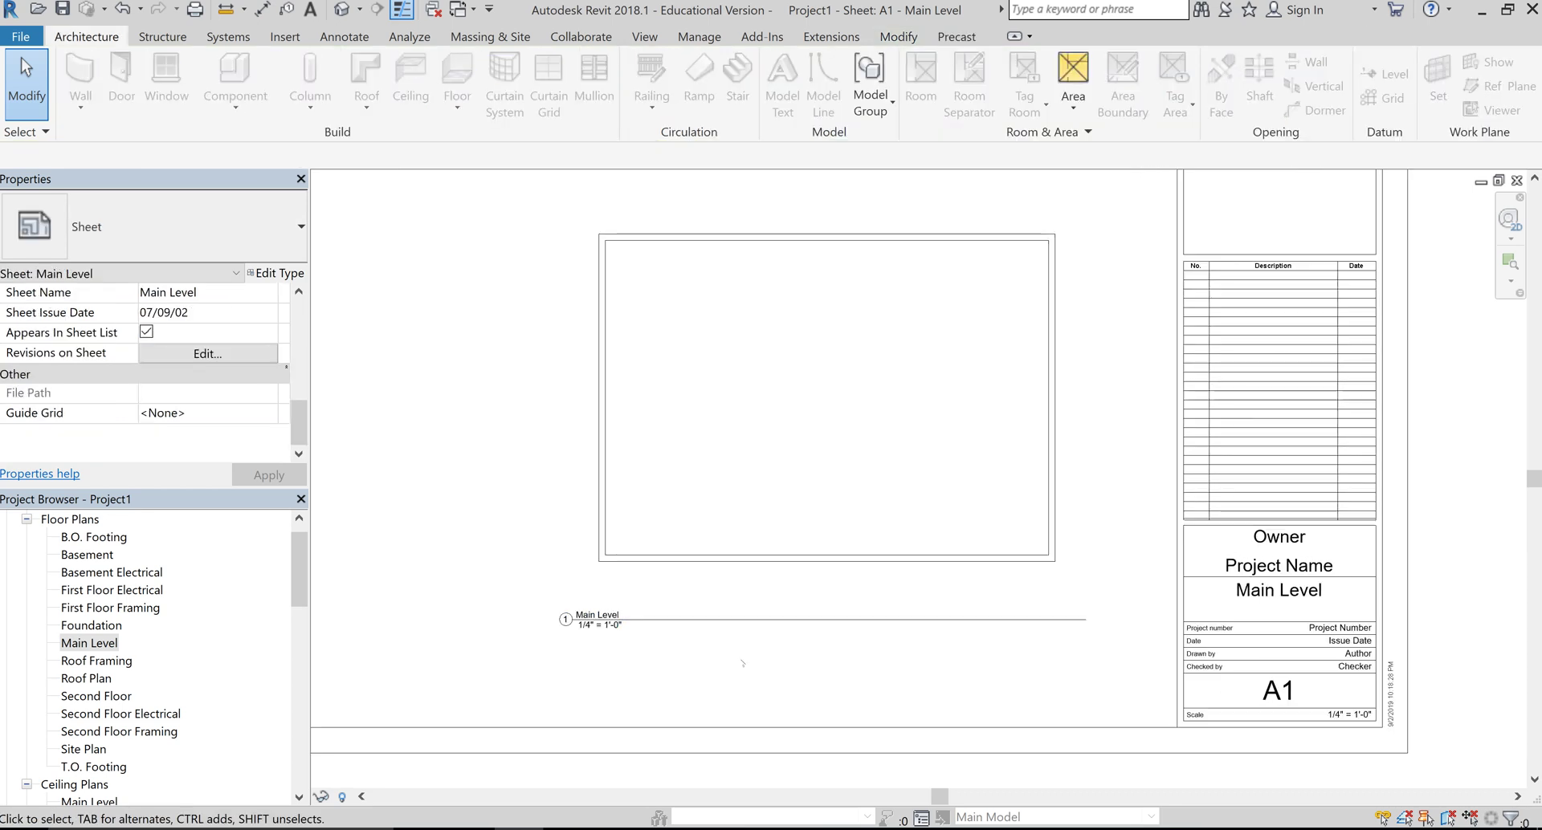
- Move the Main Level view title right to sit under the plan's left corner and deselect it
left_click(741, 623)
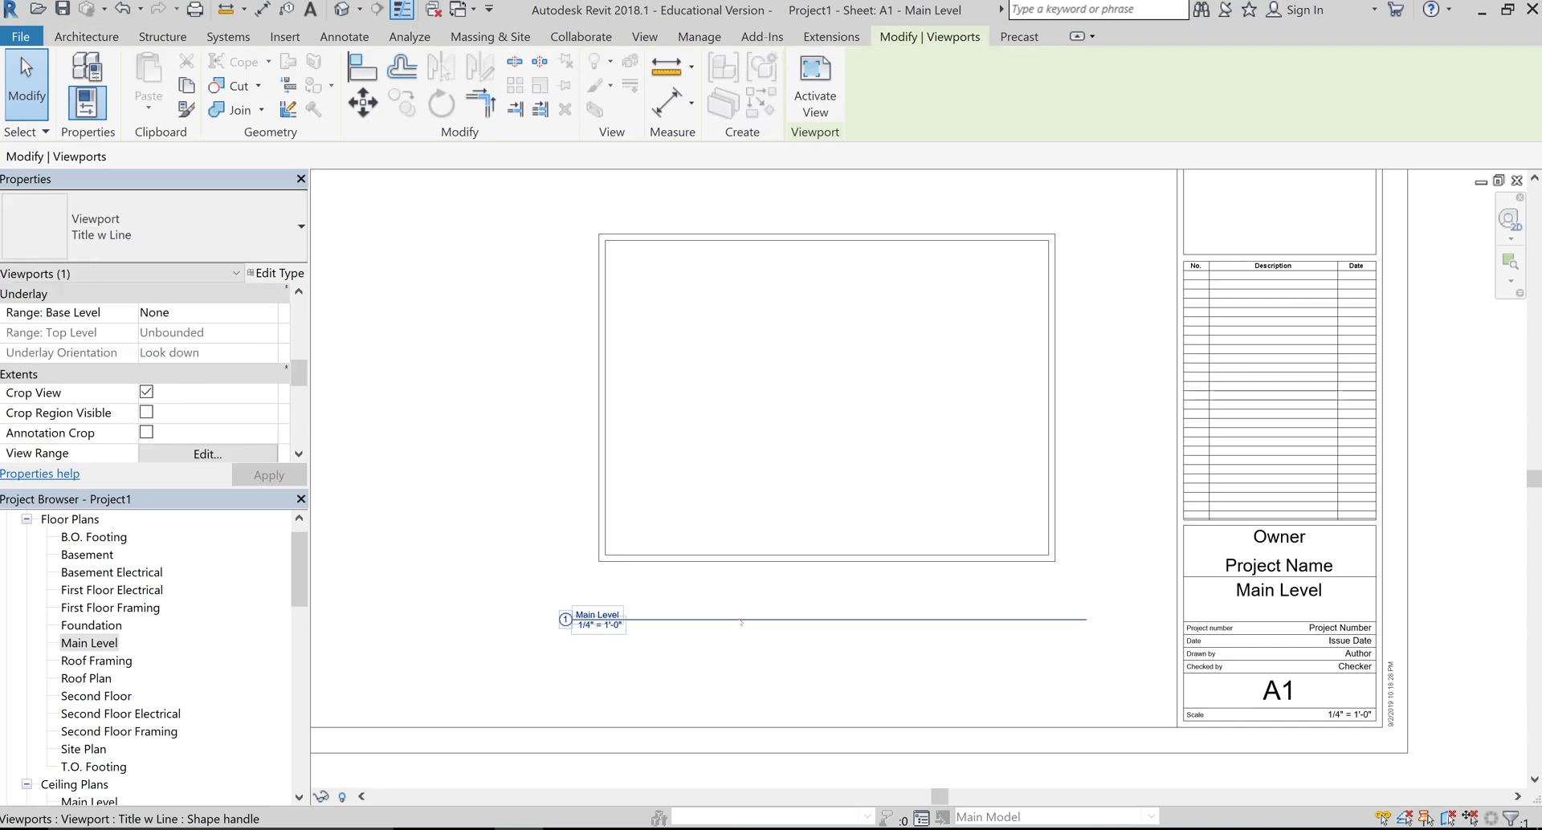
mouse_move(740, 622)
left_mouse_down()
mouse_move(749, 584)
mouse_move(742, 624)
left_mouse_up()
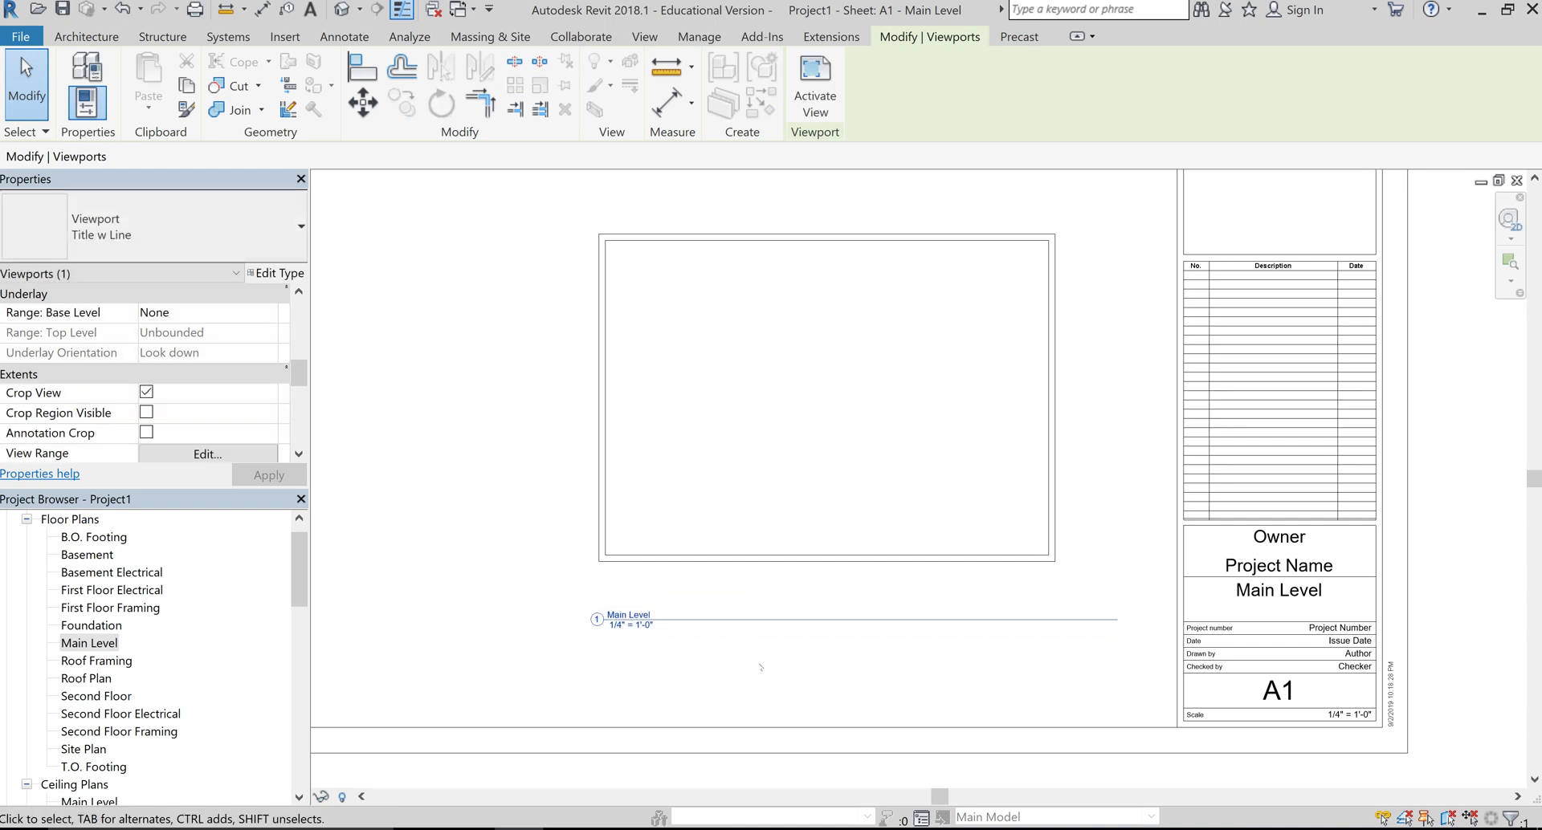
left_click(761, 668)
- Move the Main Level viewport slightly right toward the title block and deselect it
left_click(759, 506)
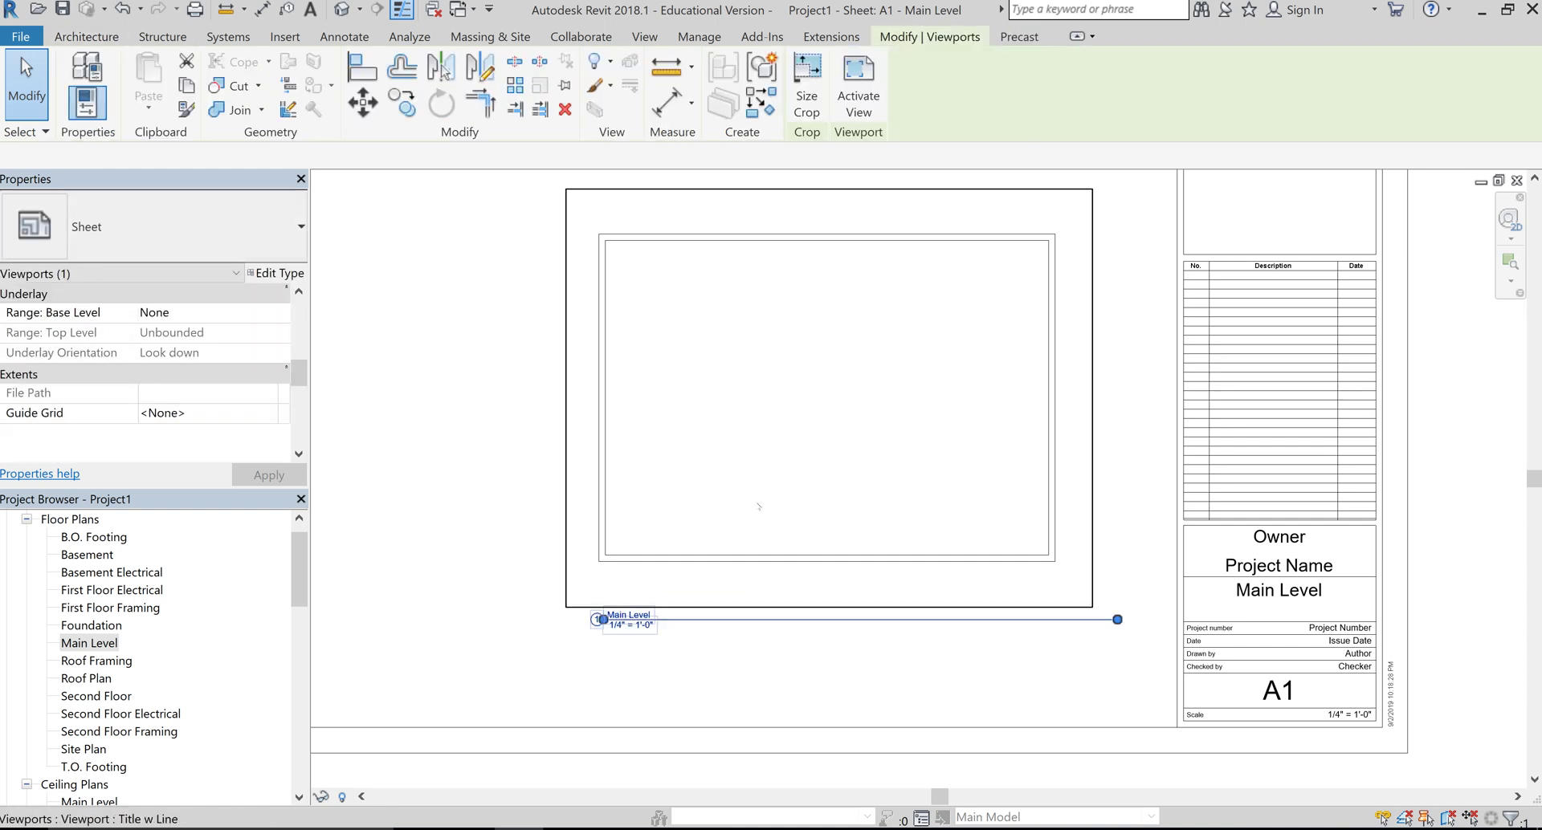
left_click_drag(751, 425, 812, 426)
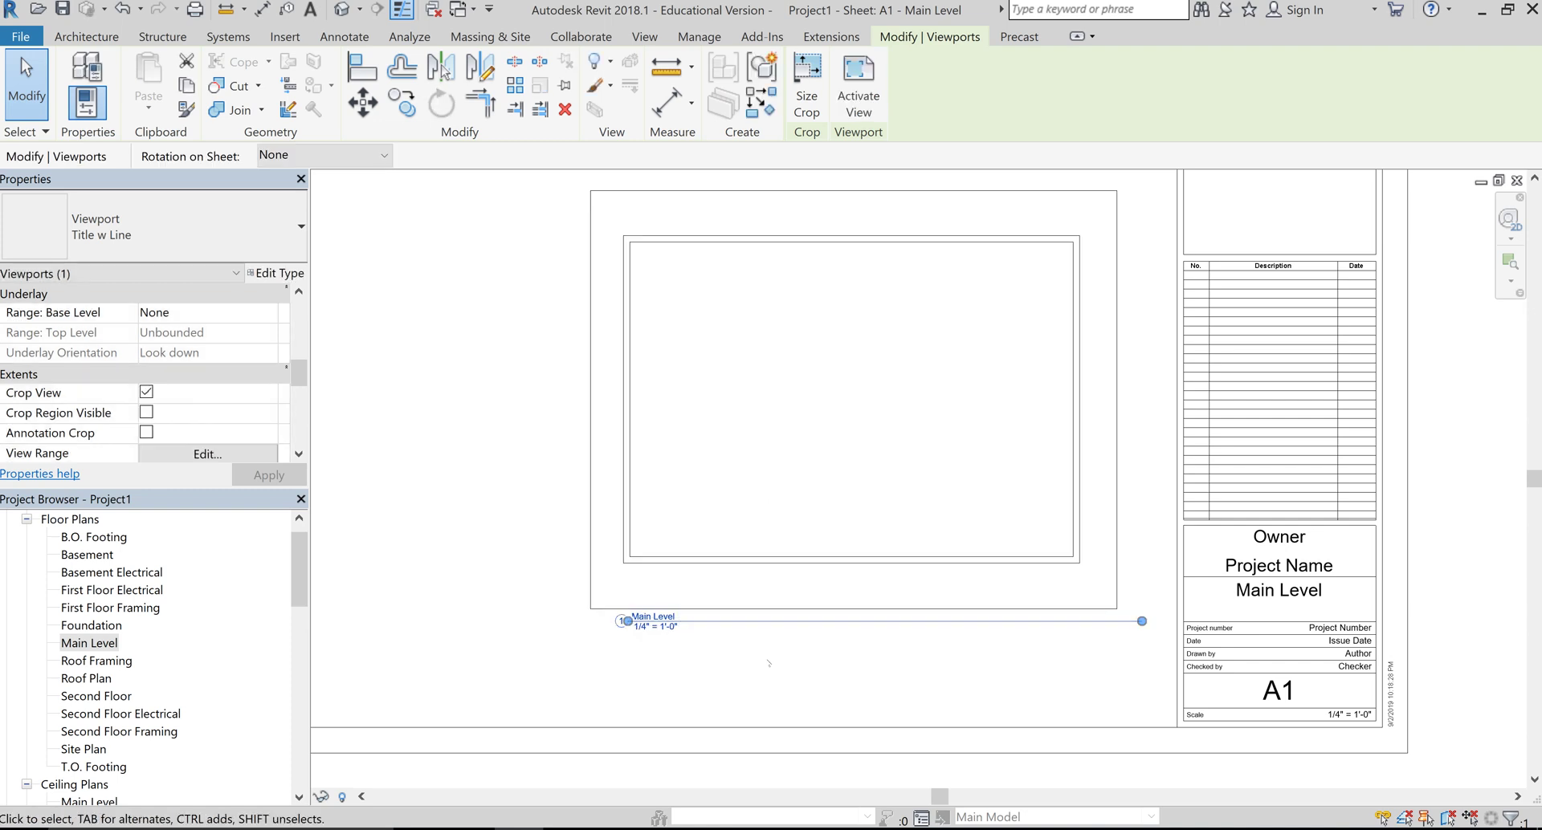
left_click(769, 663)
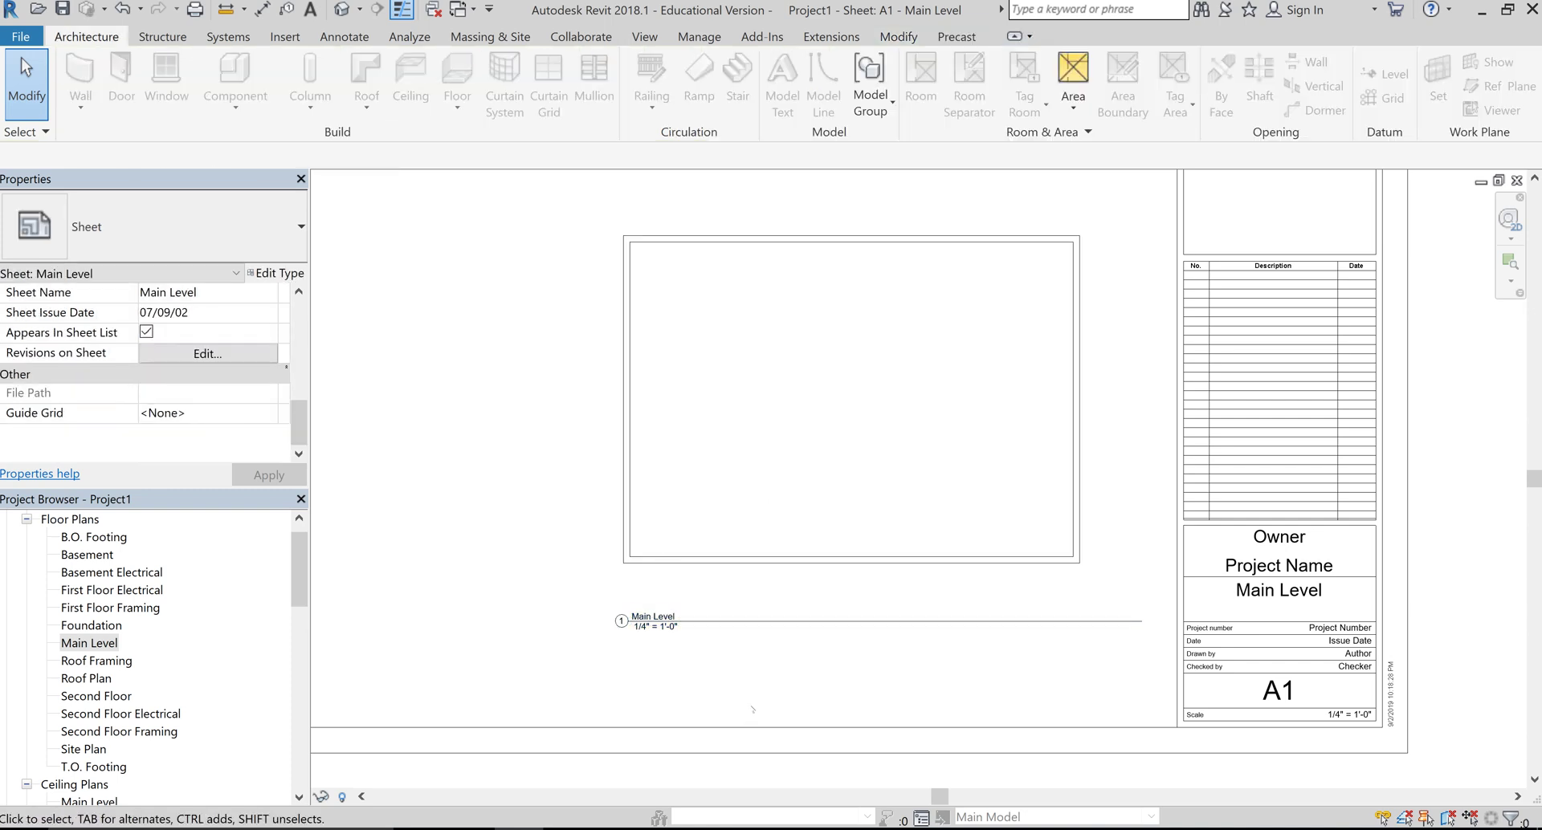
- Move the Main Level view title up close beneath the plan, aligned with its left wall, and deselect it
left_click(736, 633)
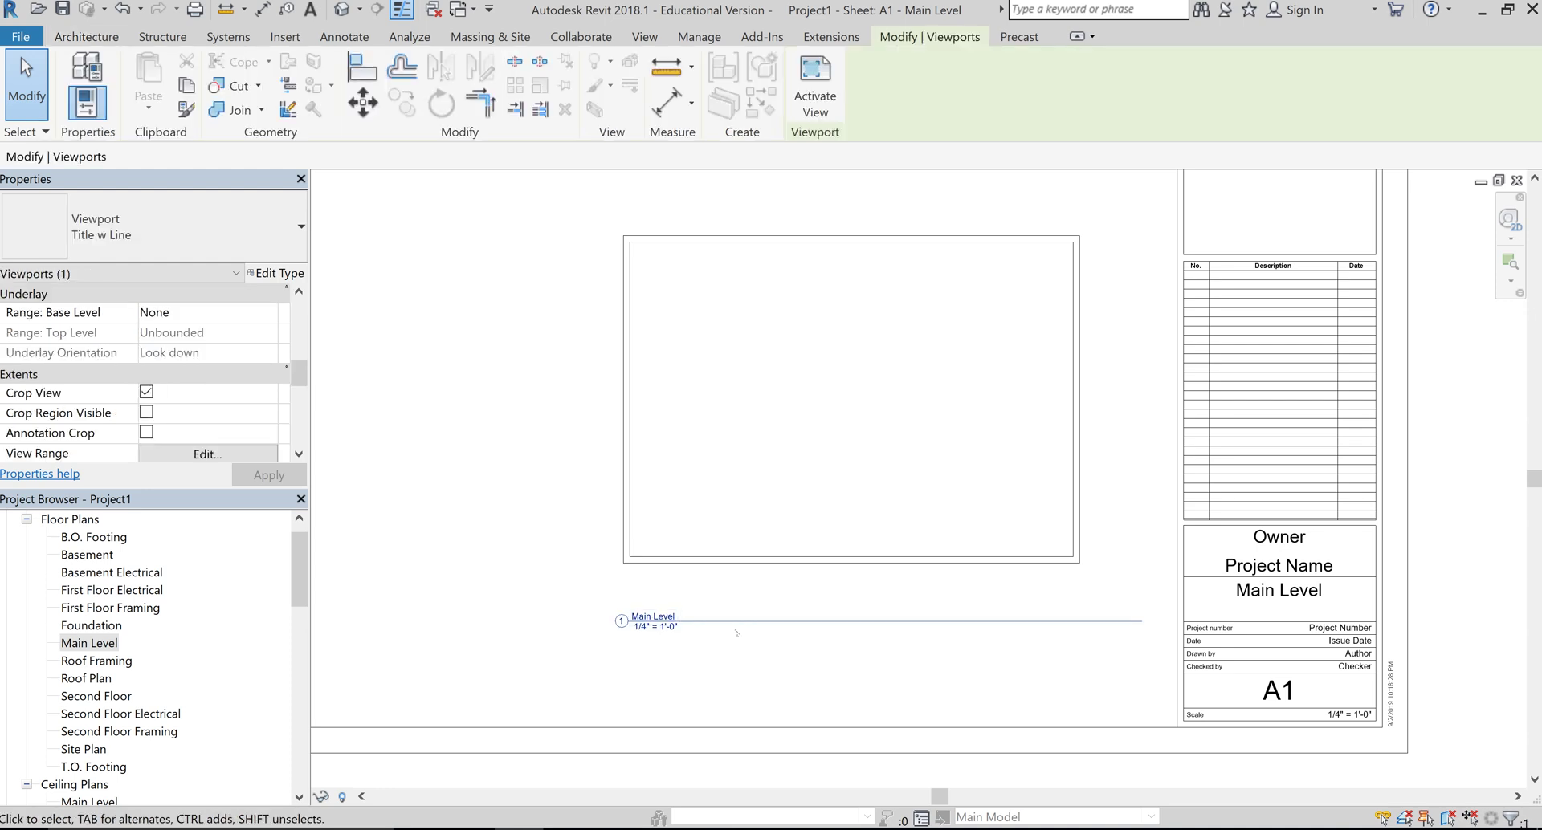
left_click_drag(737, 633, 746, 594)
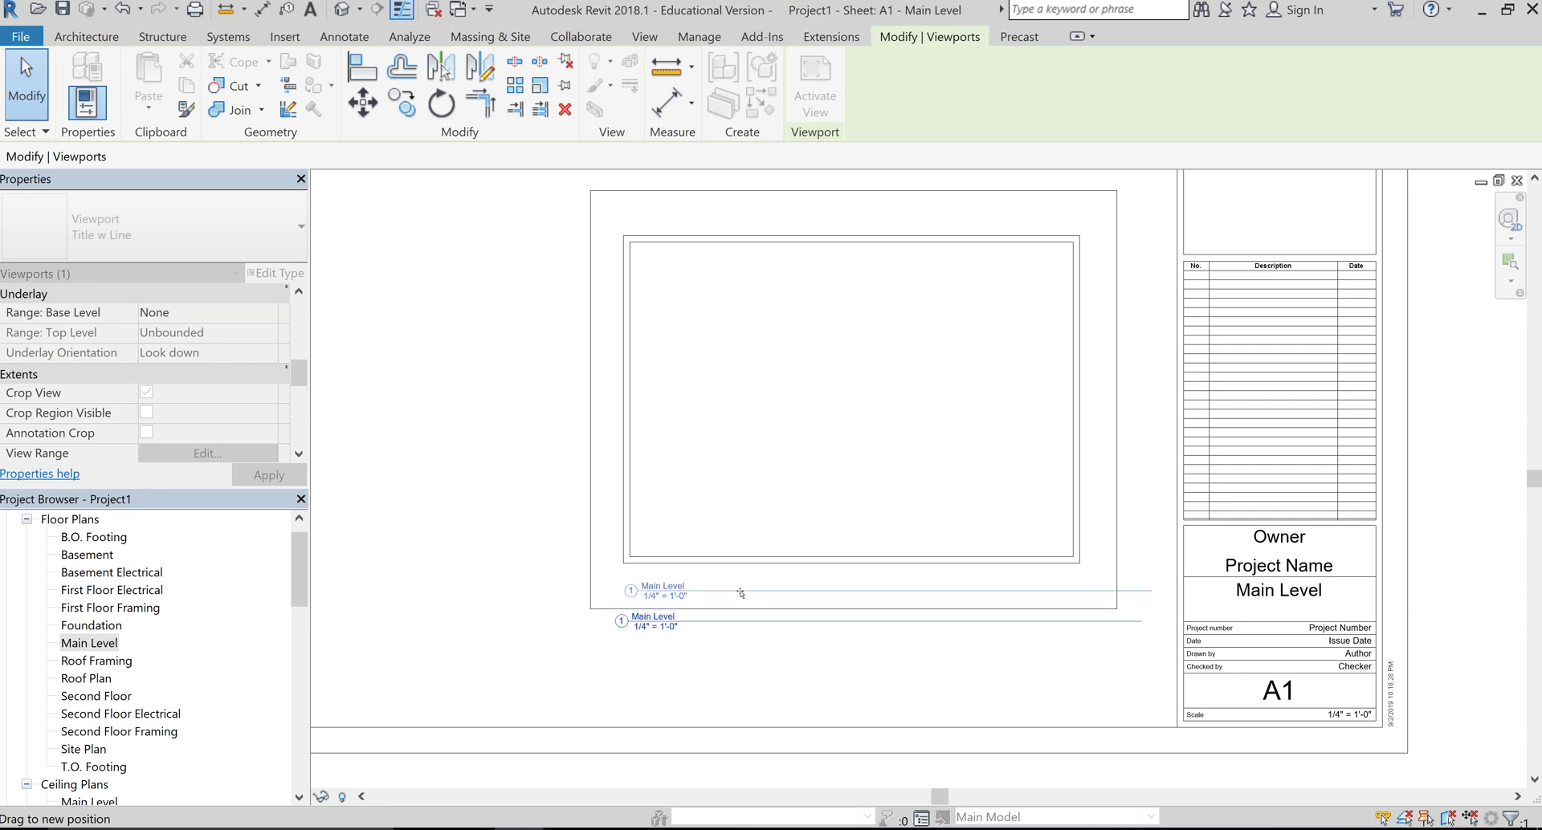
left_click(789, 684)
middle_click_drag(795, 674, 731, 724)
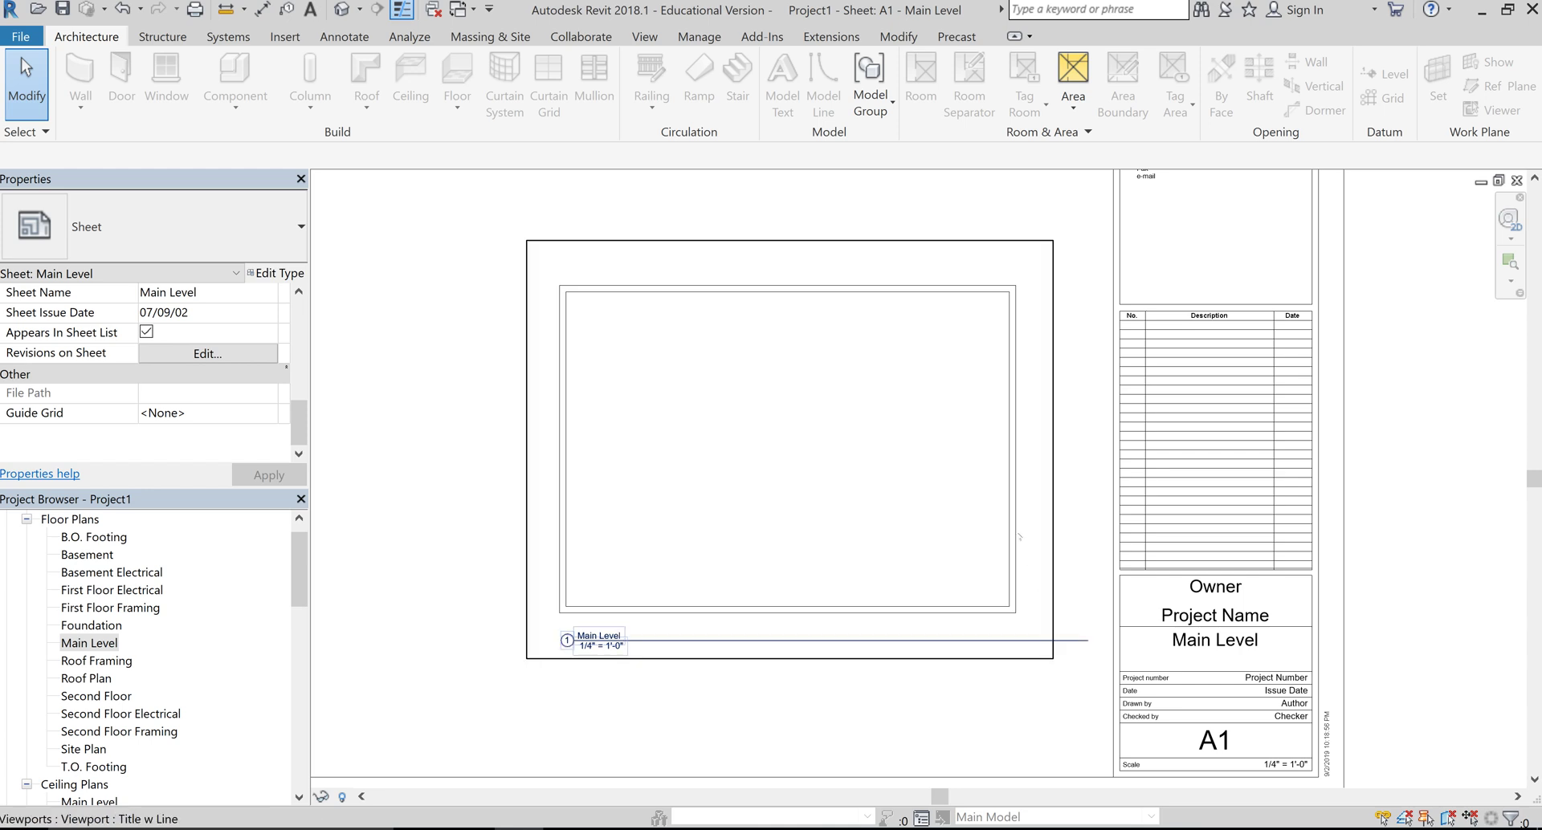
- Shorten the Main Level title line so it ends at the plan's right wall, and deselect the viewport
left_click(1019, 536)
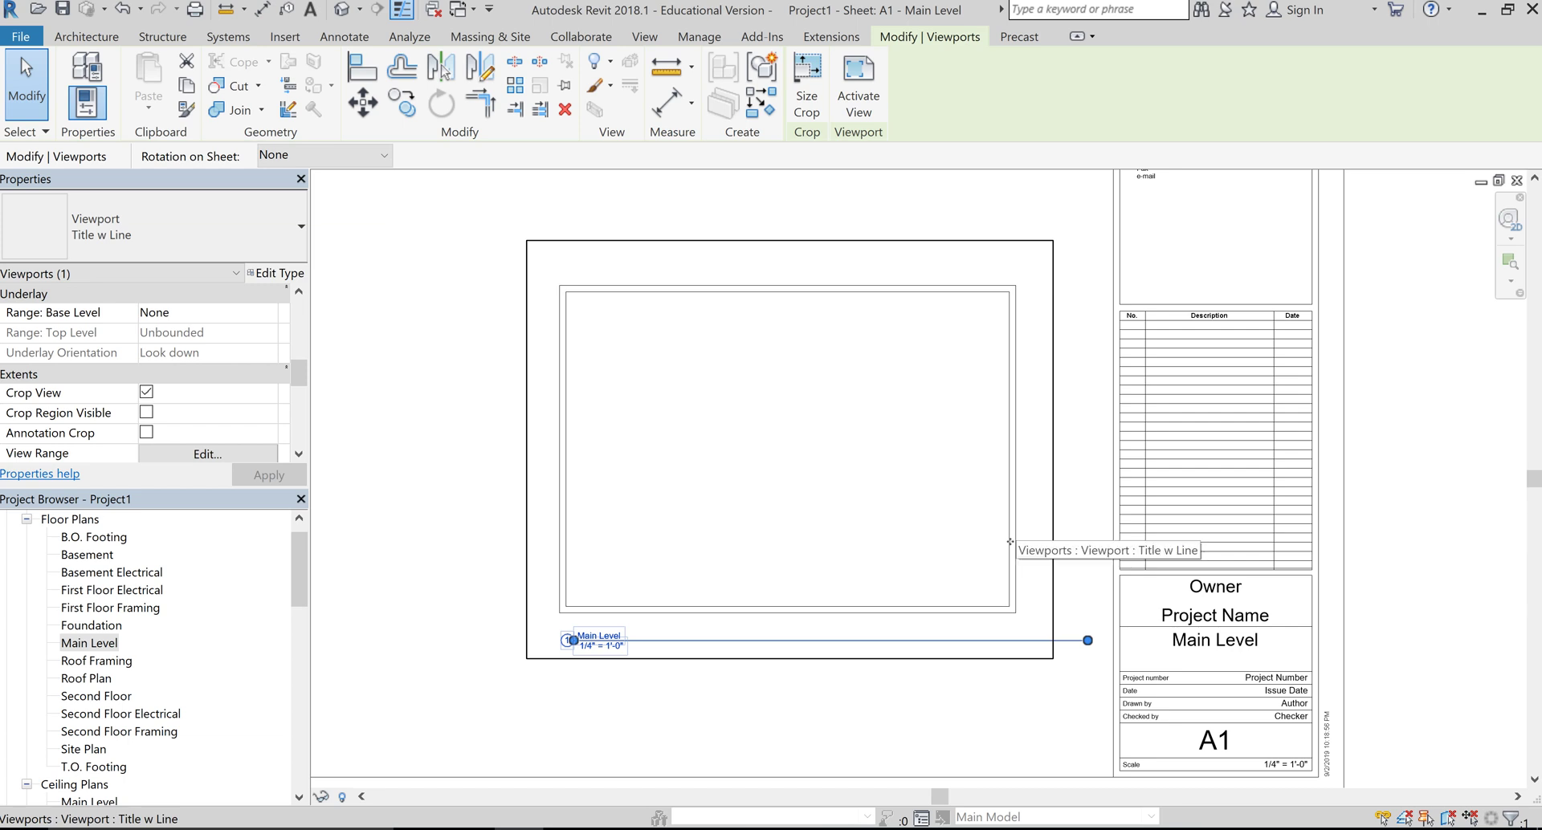
left_click_drag(1088, 640, 1017, 641)
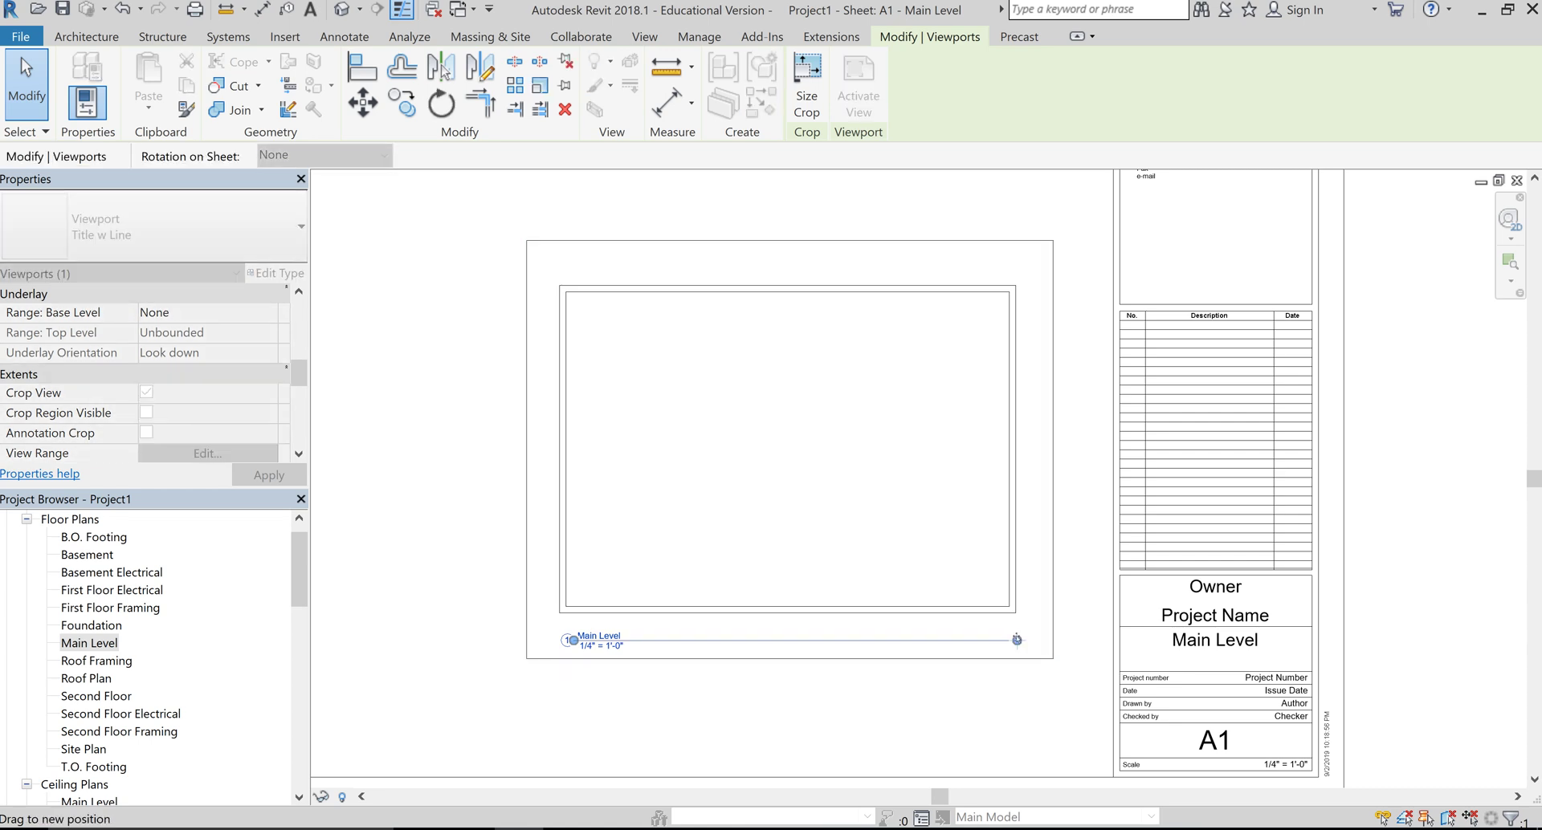
left_click(1011, 707)
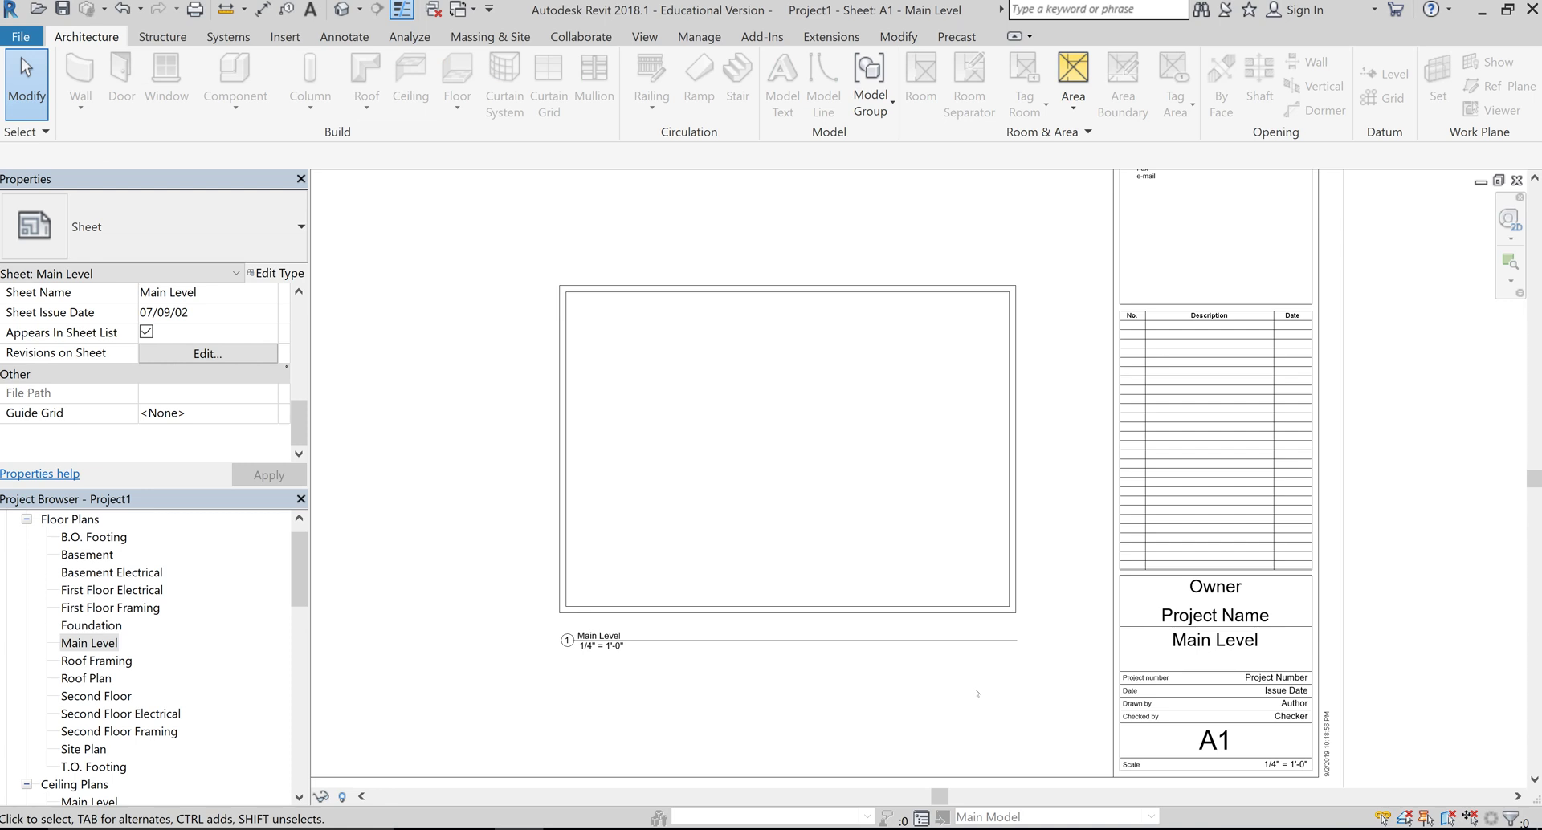
- Move the Main Level viewport down and slightly right, closer to the sheet's lower border, and deselect it
left_click(907, 290)
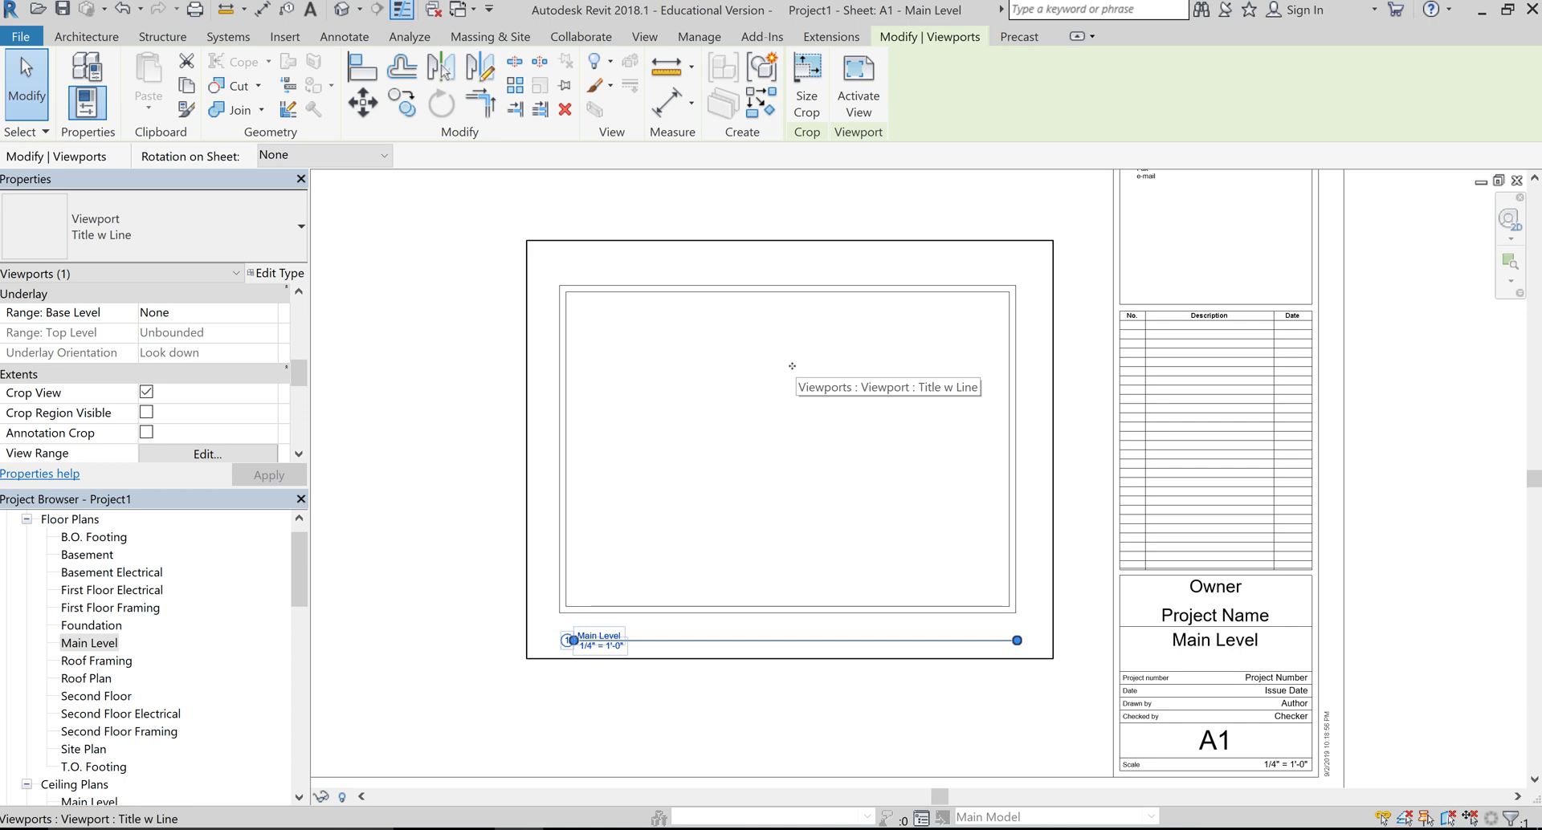
left_click_drag(791, 366, 817, 440)
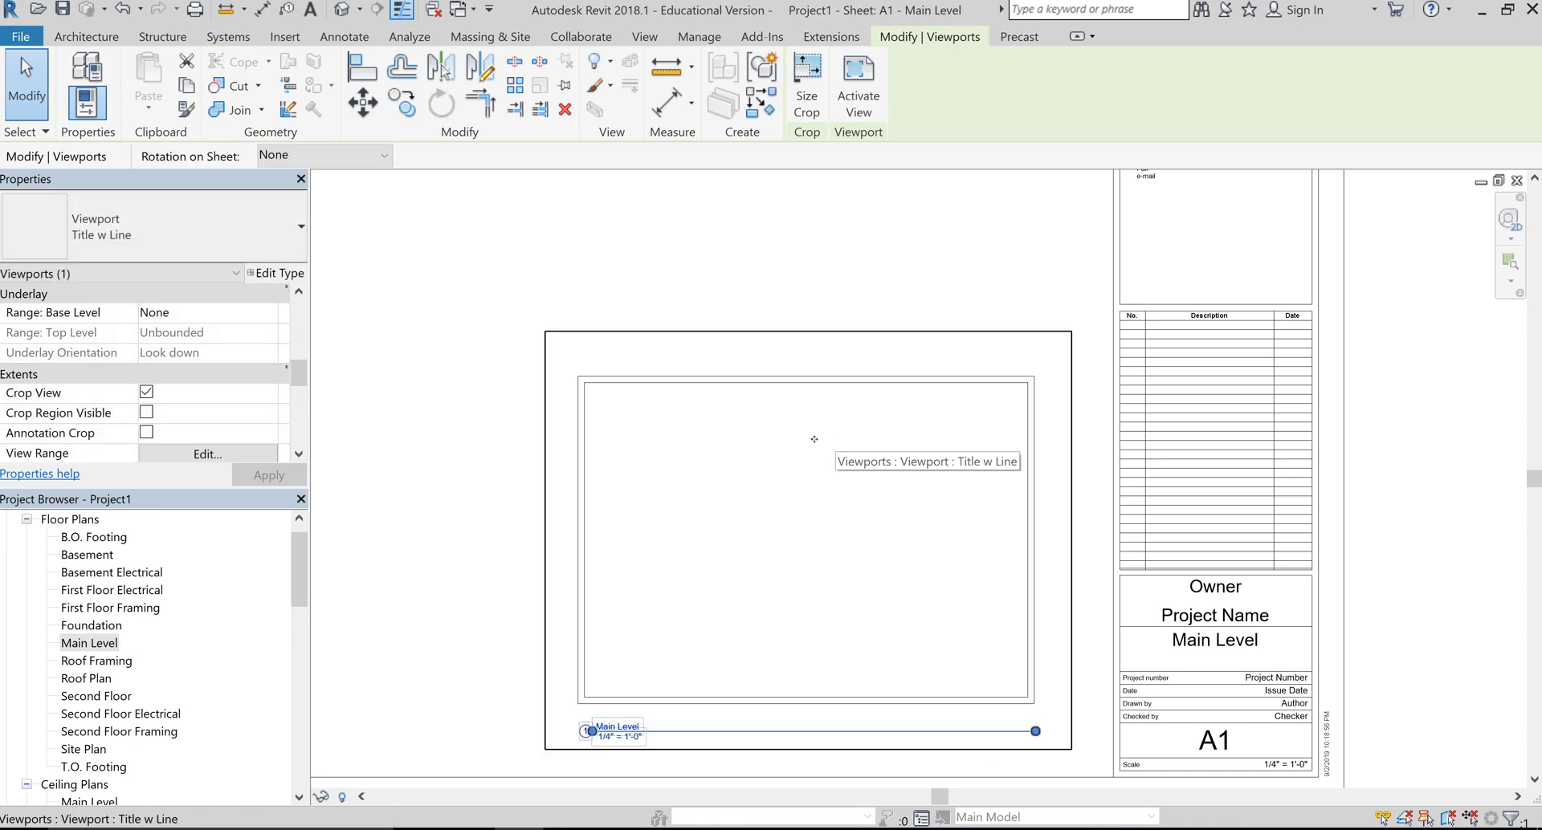
left_click(759, 281)
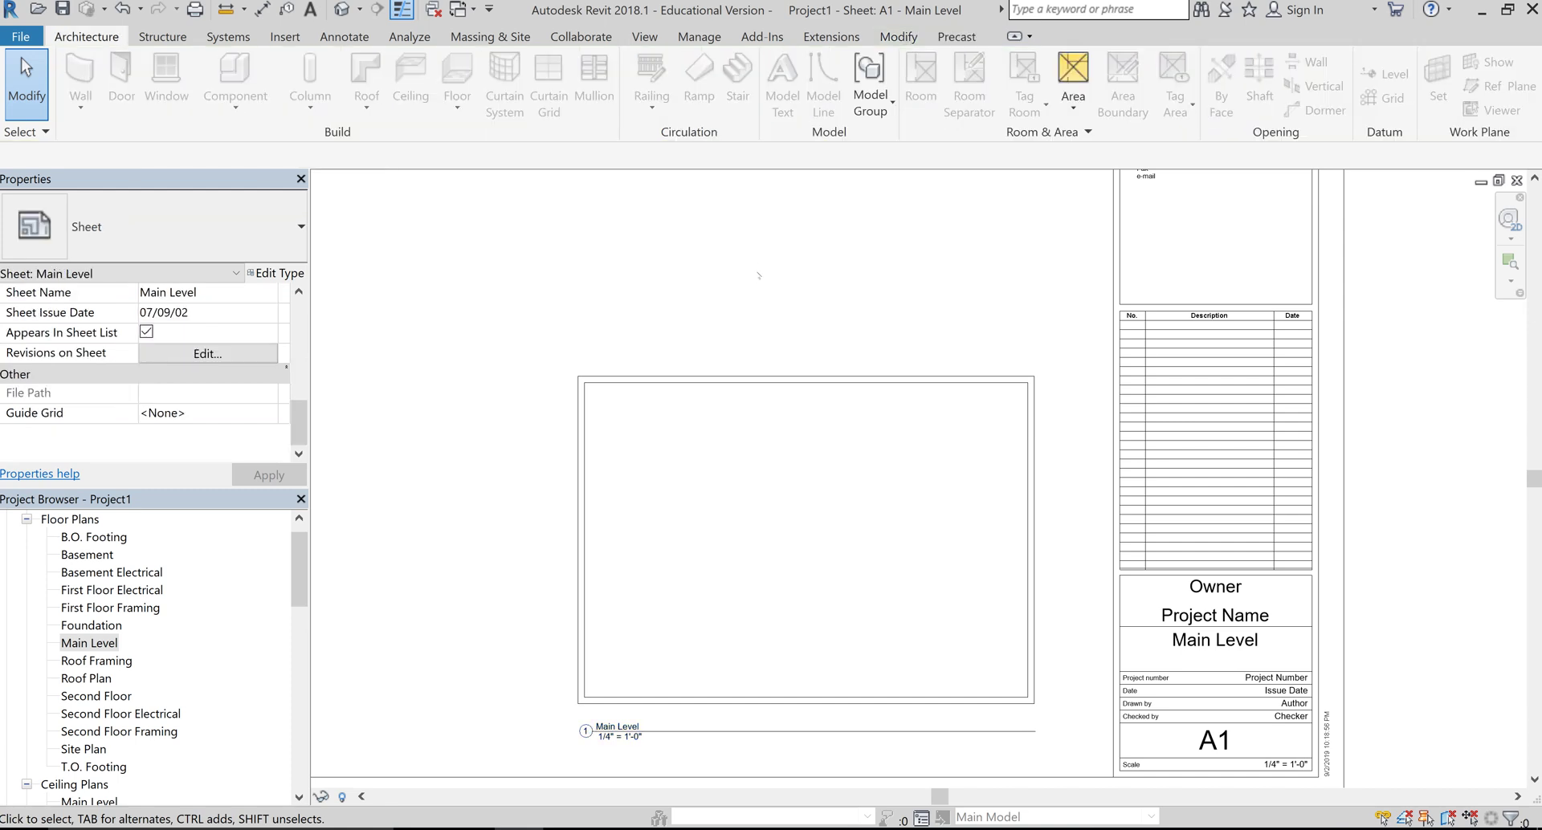
- Nudge the Main Level view title slightly up toward the plan and deselect it
scroll(724, 651, "up", 3)
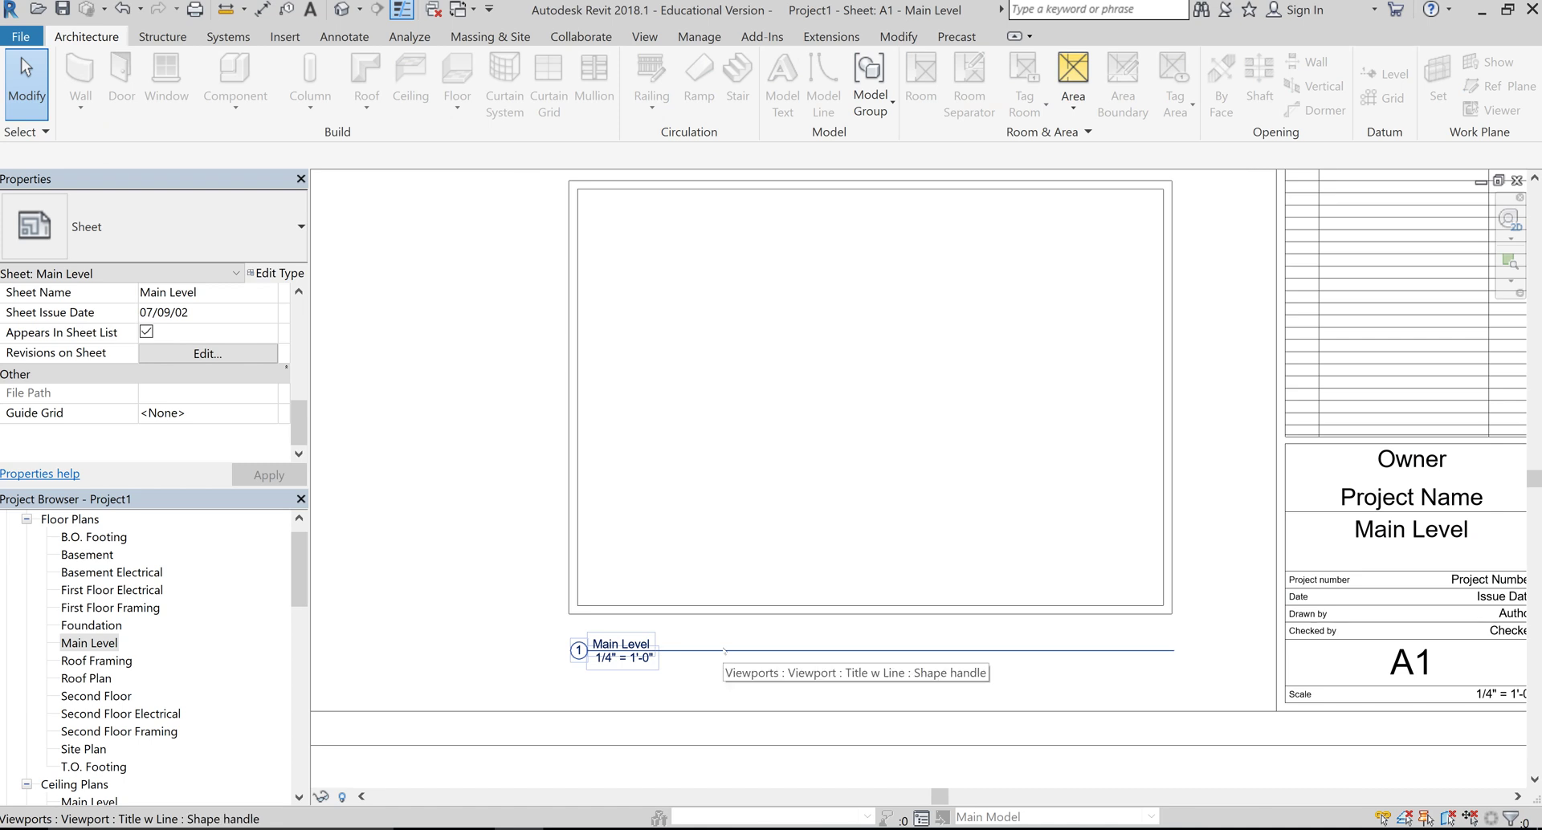
left_click(724, 652)
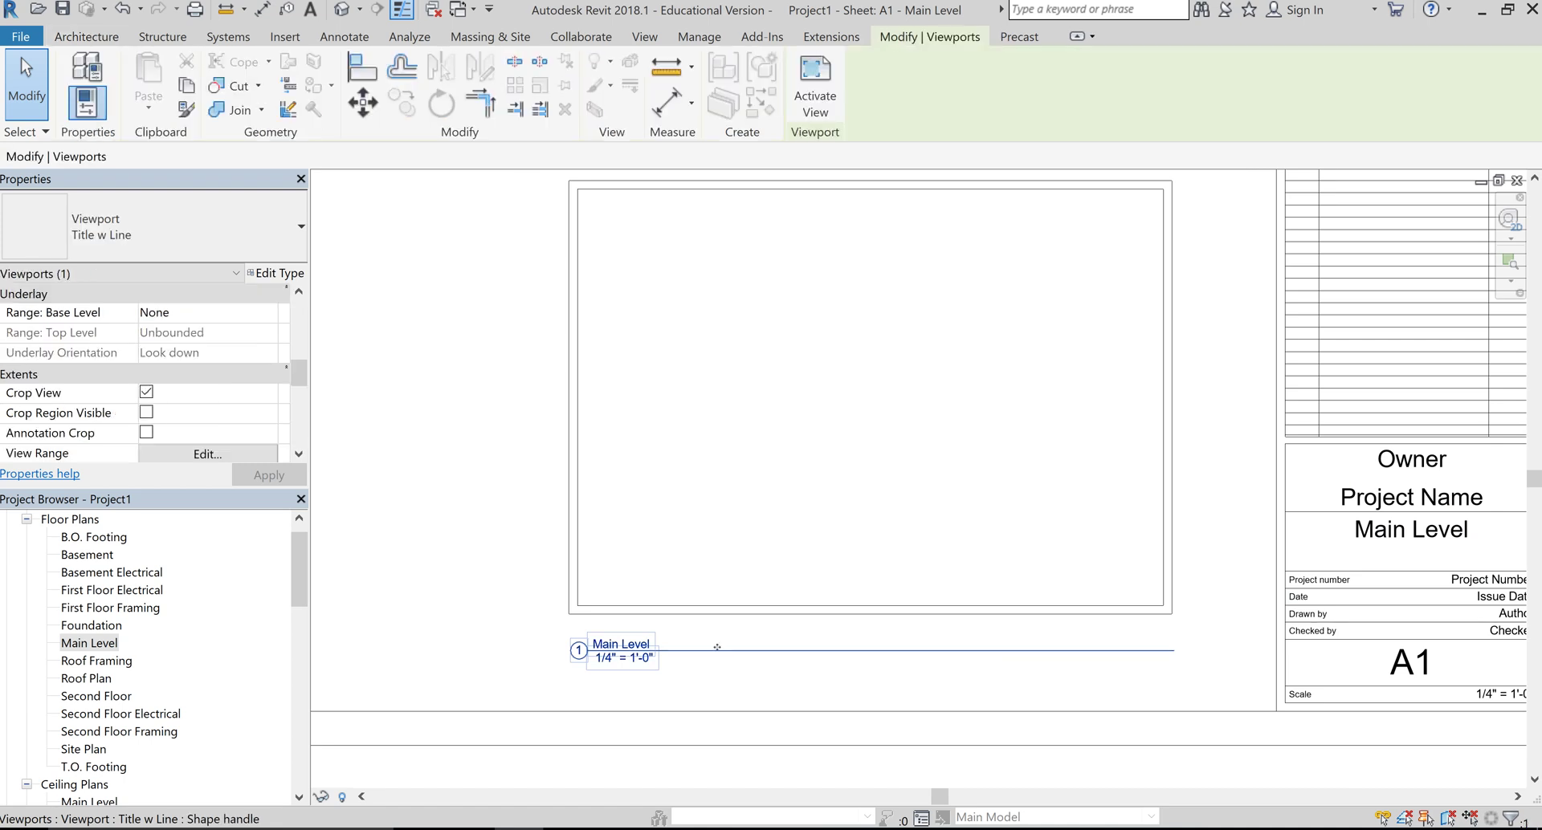
mouse_move(718, 647)
left_mouse_down()
mouse_move(718, 673)
mouse_move(720, 646)
left_mouse_up()
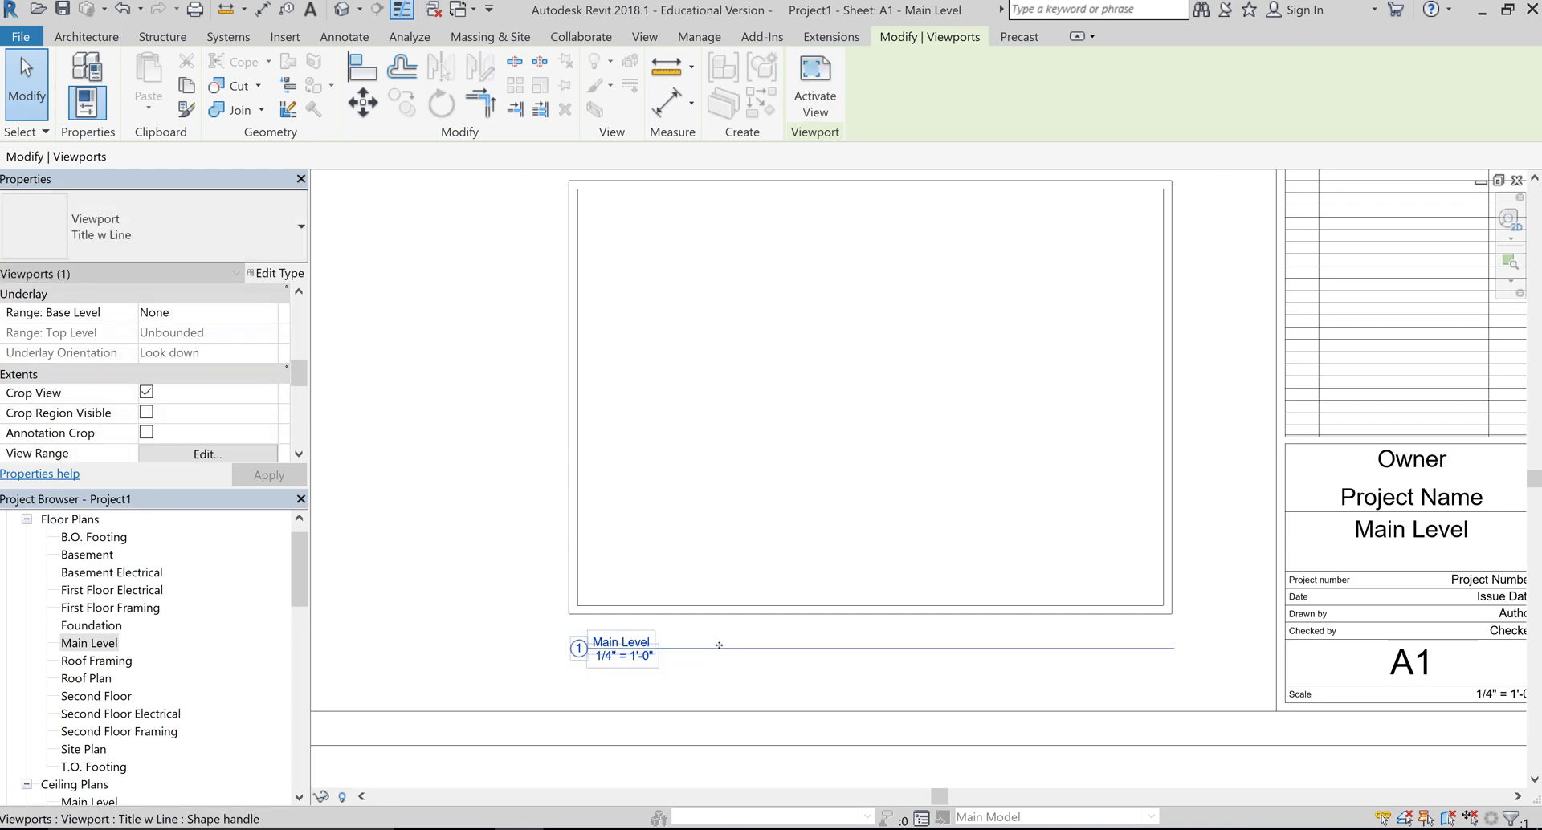
scroll(676, 641, "down", 1)
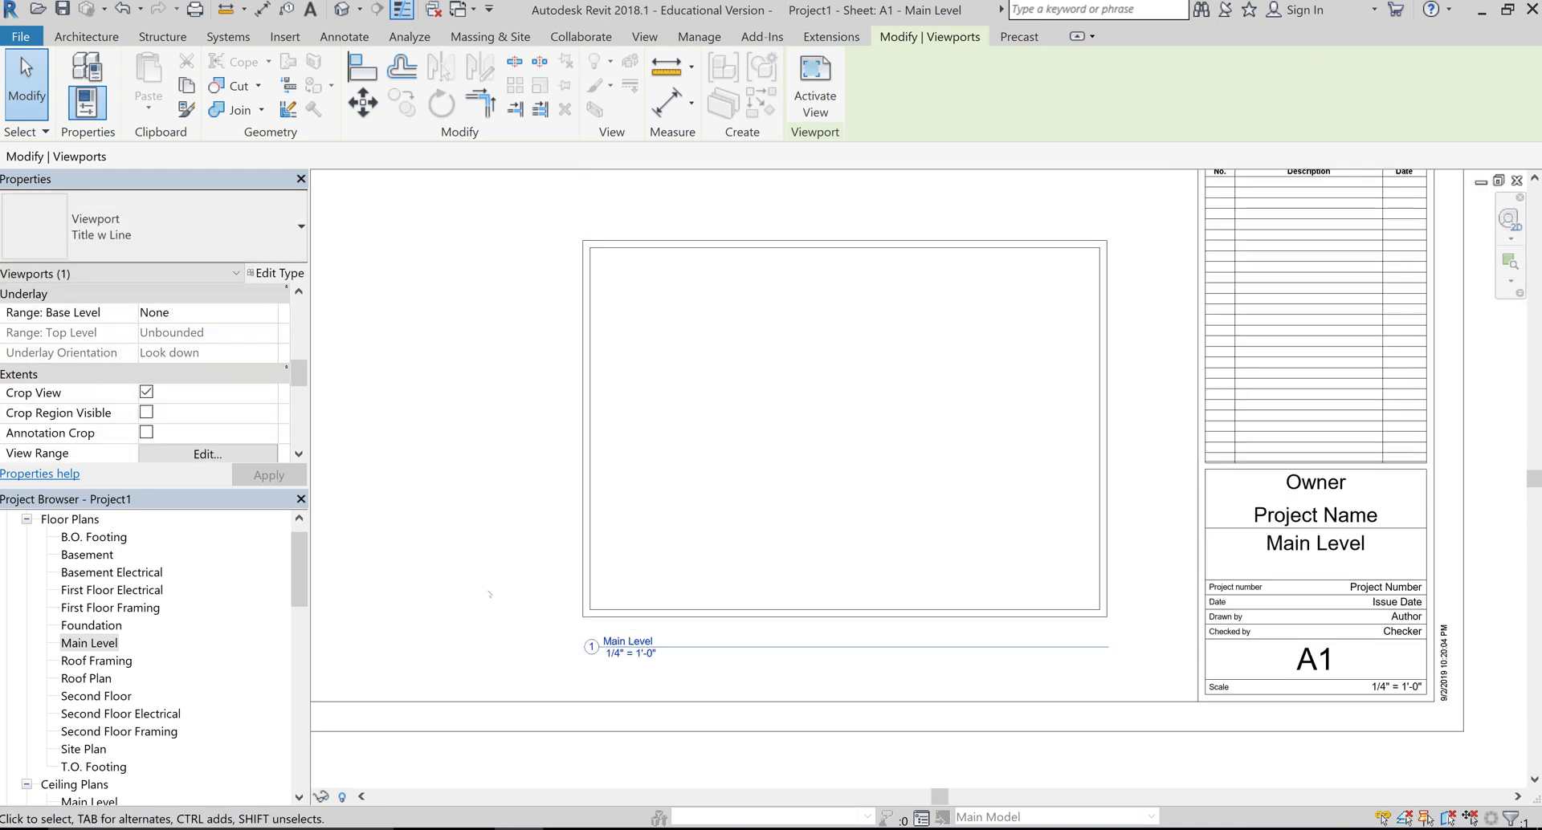
left_click(489, 594)
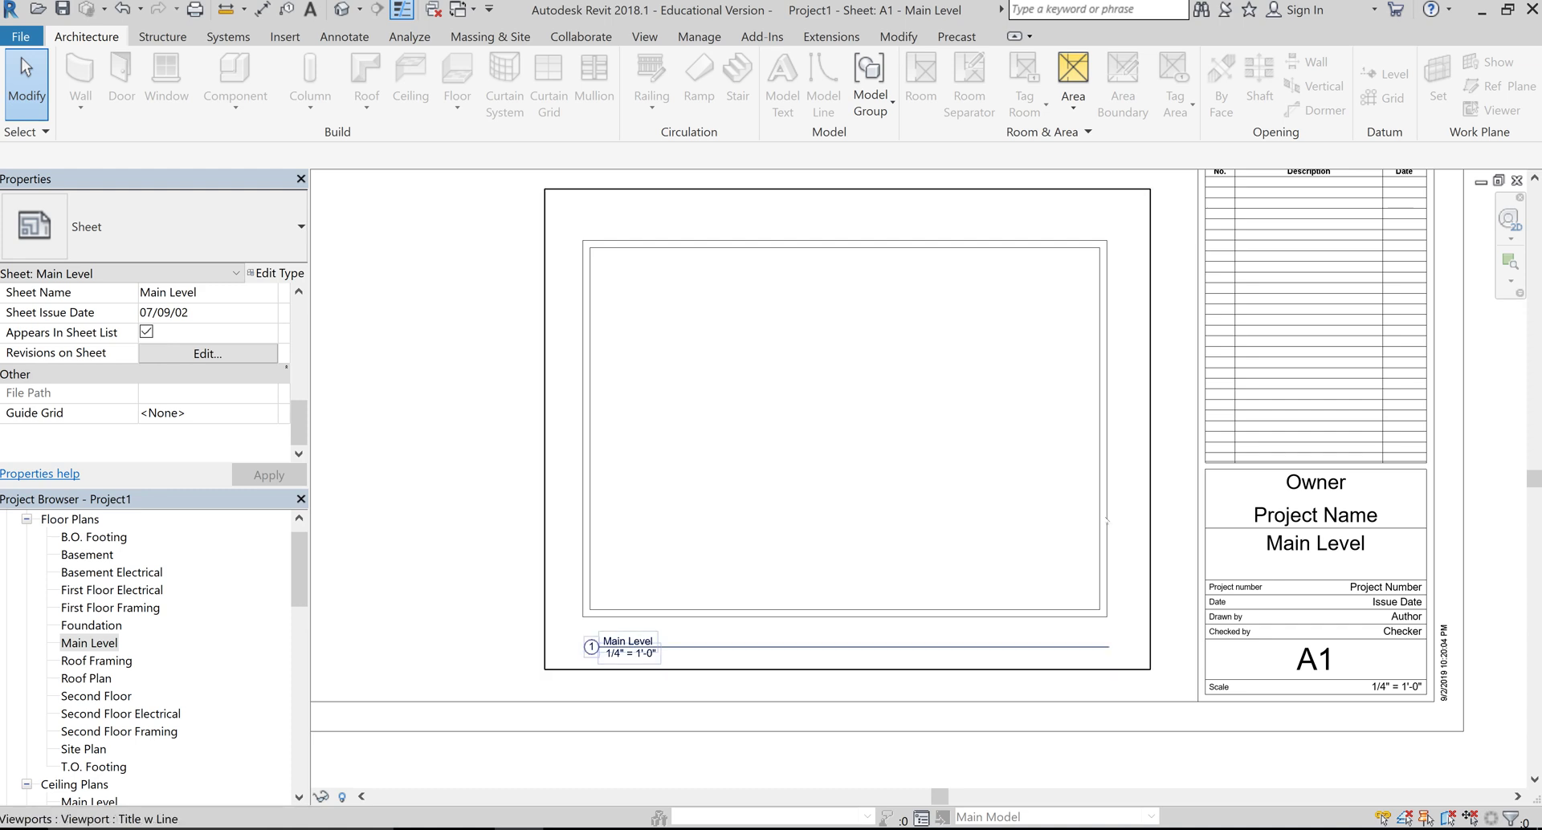
- Trim the right end of the Main Level title line flush with the plan's outer wall and deselect the viewport
left_click(1106, 521)
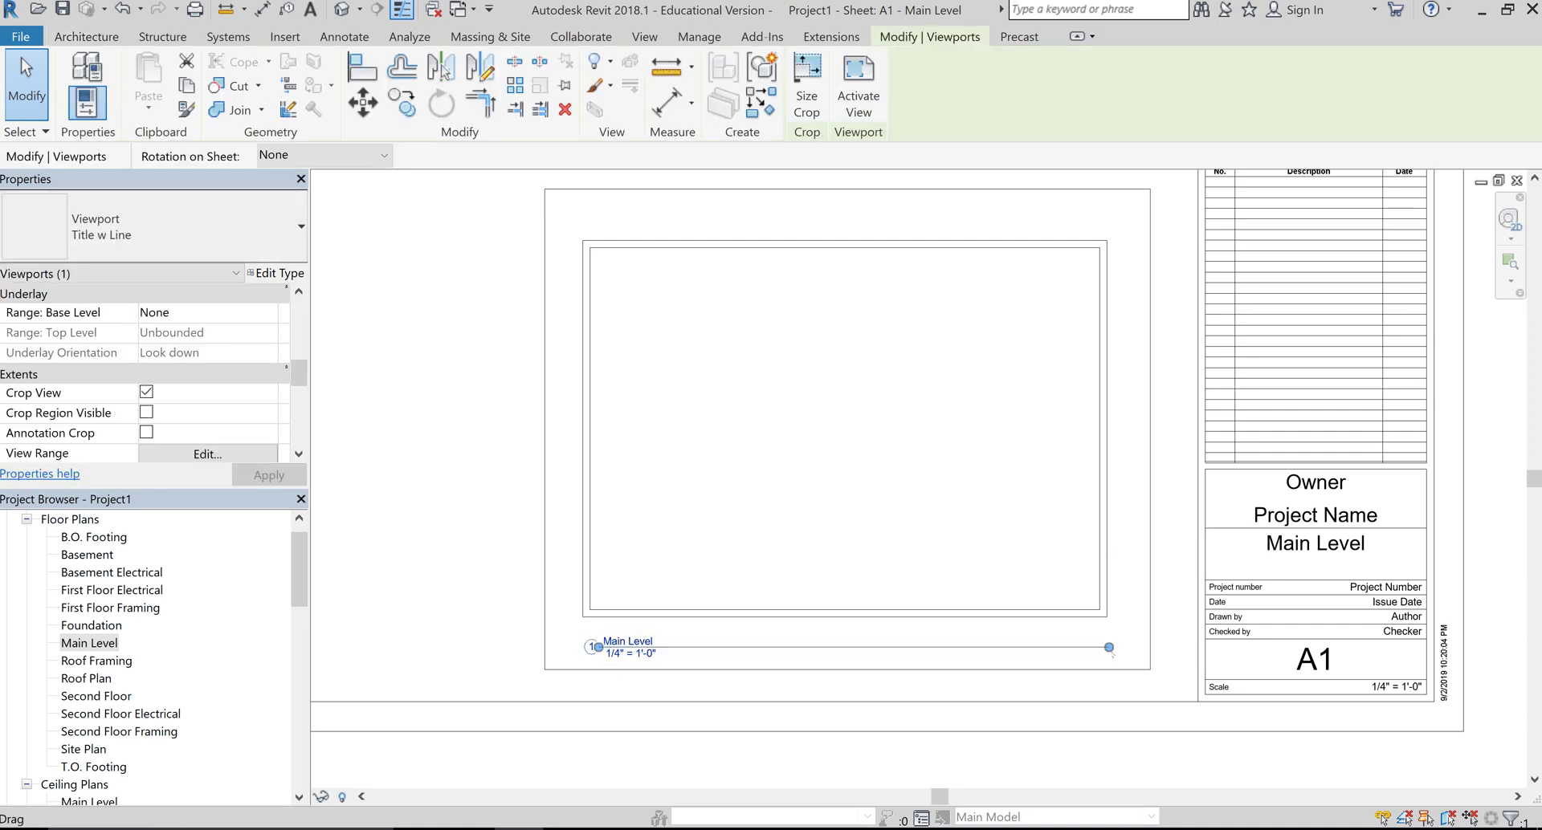
mouse_move(1109, 648)
left_mouse_down()
mouse_move(677, 647)
mouse_move(1106, 648)
left_mouse_up()
left_click(444, 579)
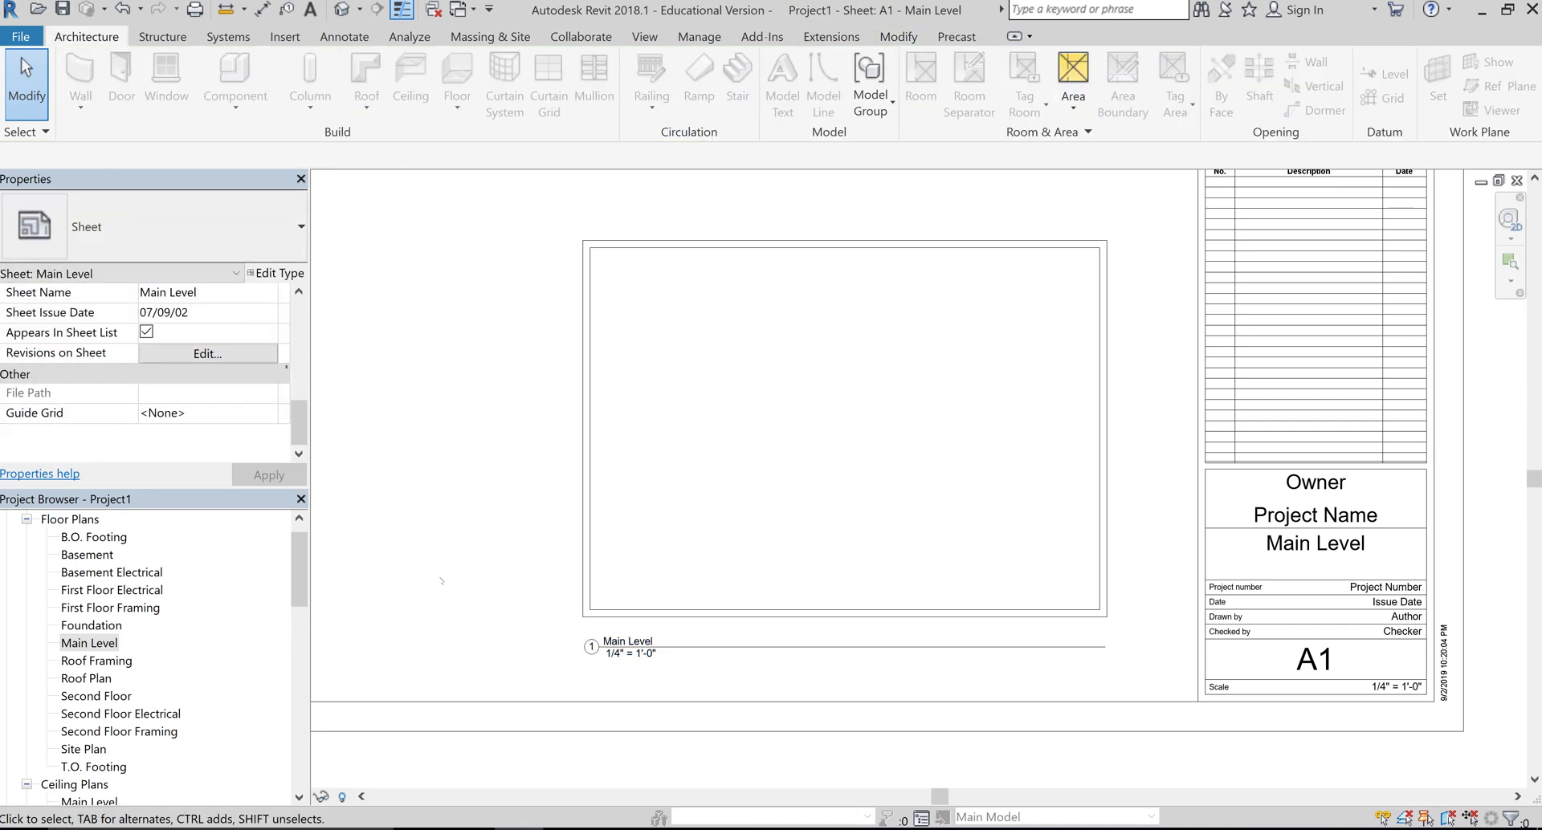
- Examine the whole A1 sheet and the placement of the Main Level plan relative to the border and title block
scroll(450, 574, "up", 2)
scroll(490, 577, "down", 5)
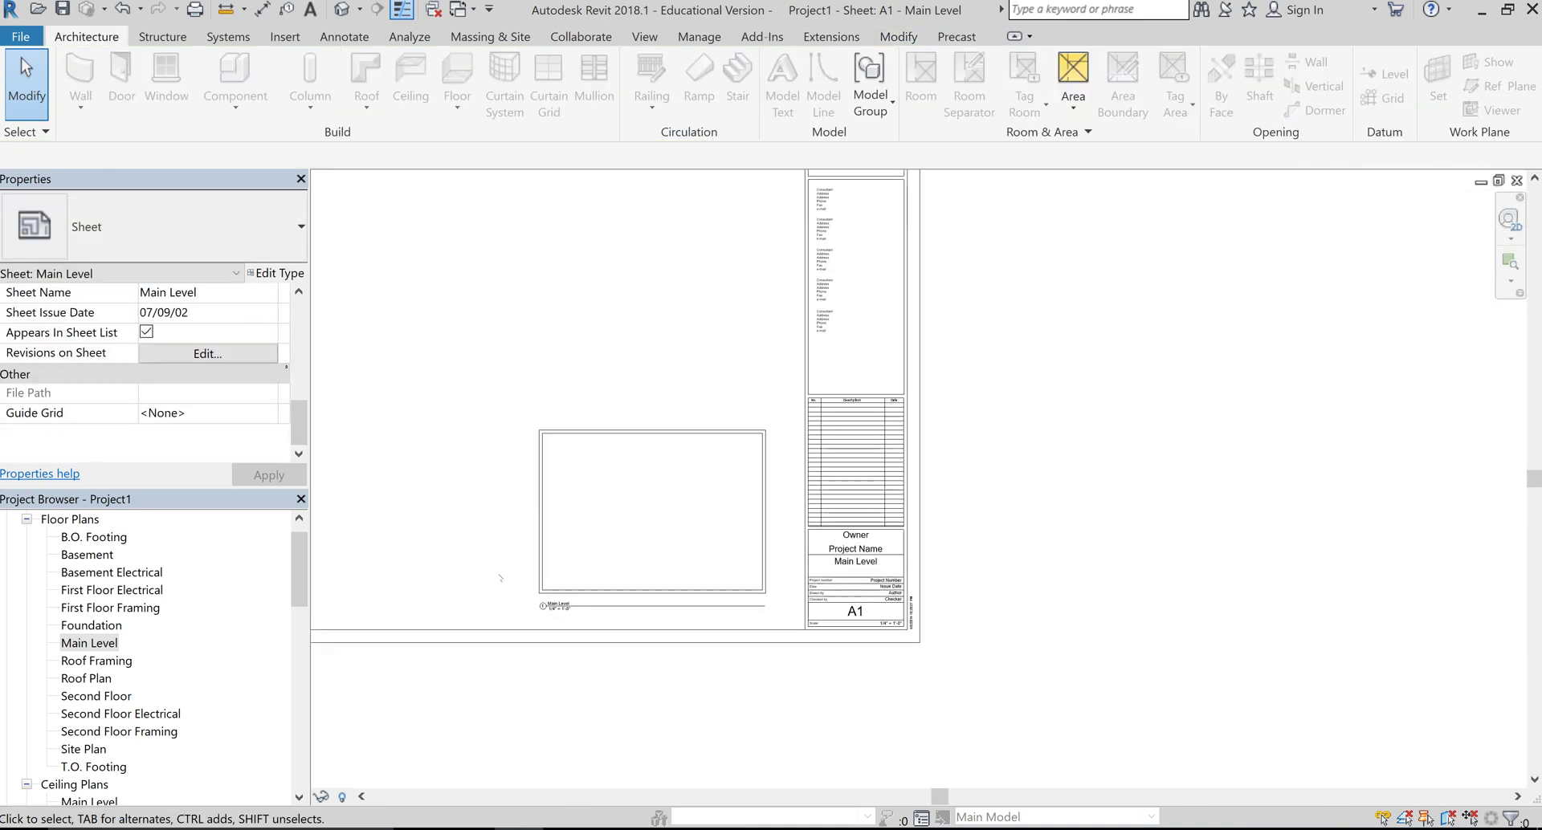
scroll(453, 426, "down", 1)
middle_click_drag(453, 426, 798, 519)
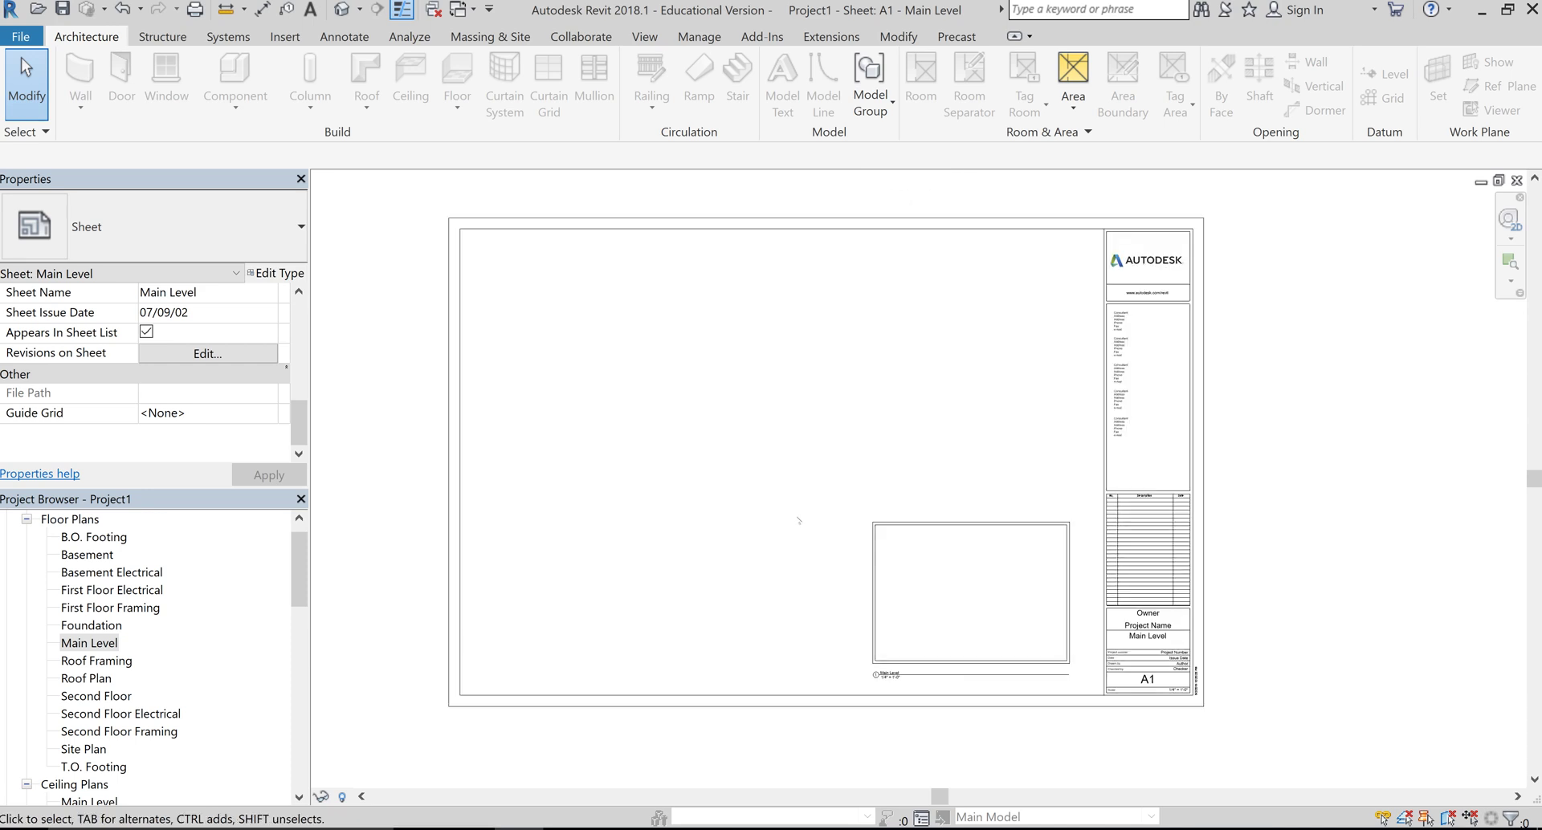
scroll(798, 520, "up", 1)
scroll(798, 521, "down", 1)
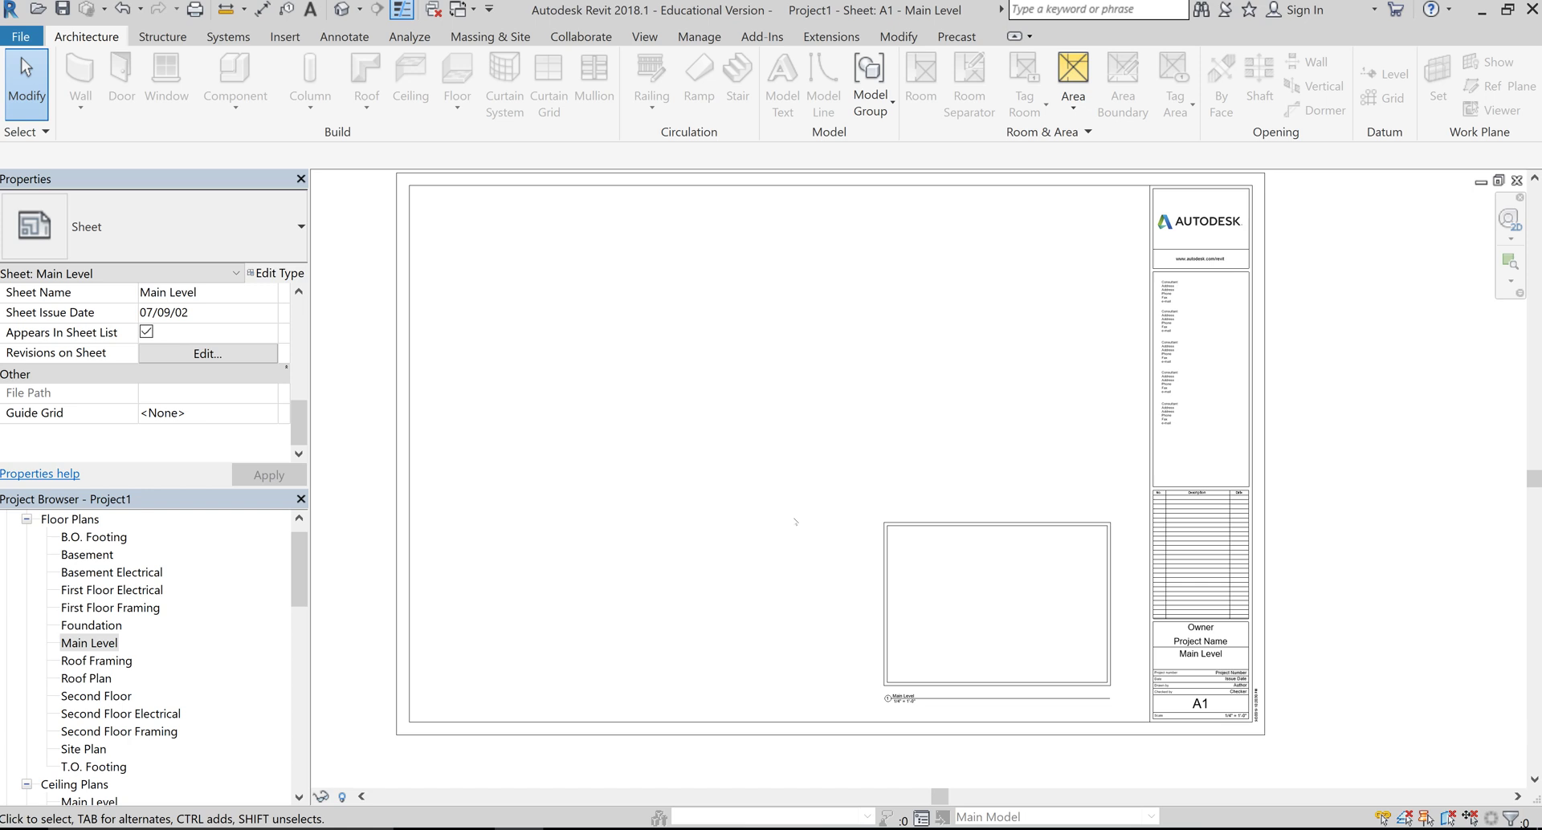
scroll(795, 521, "up", 1)
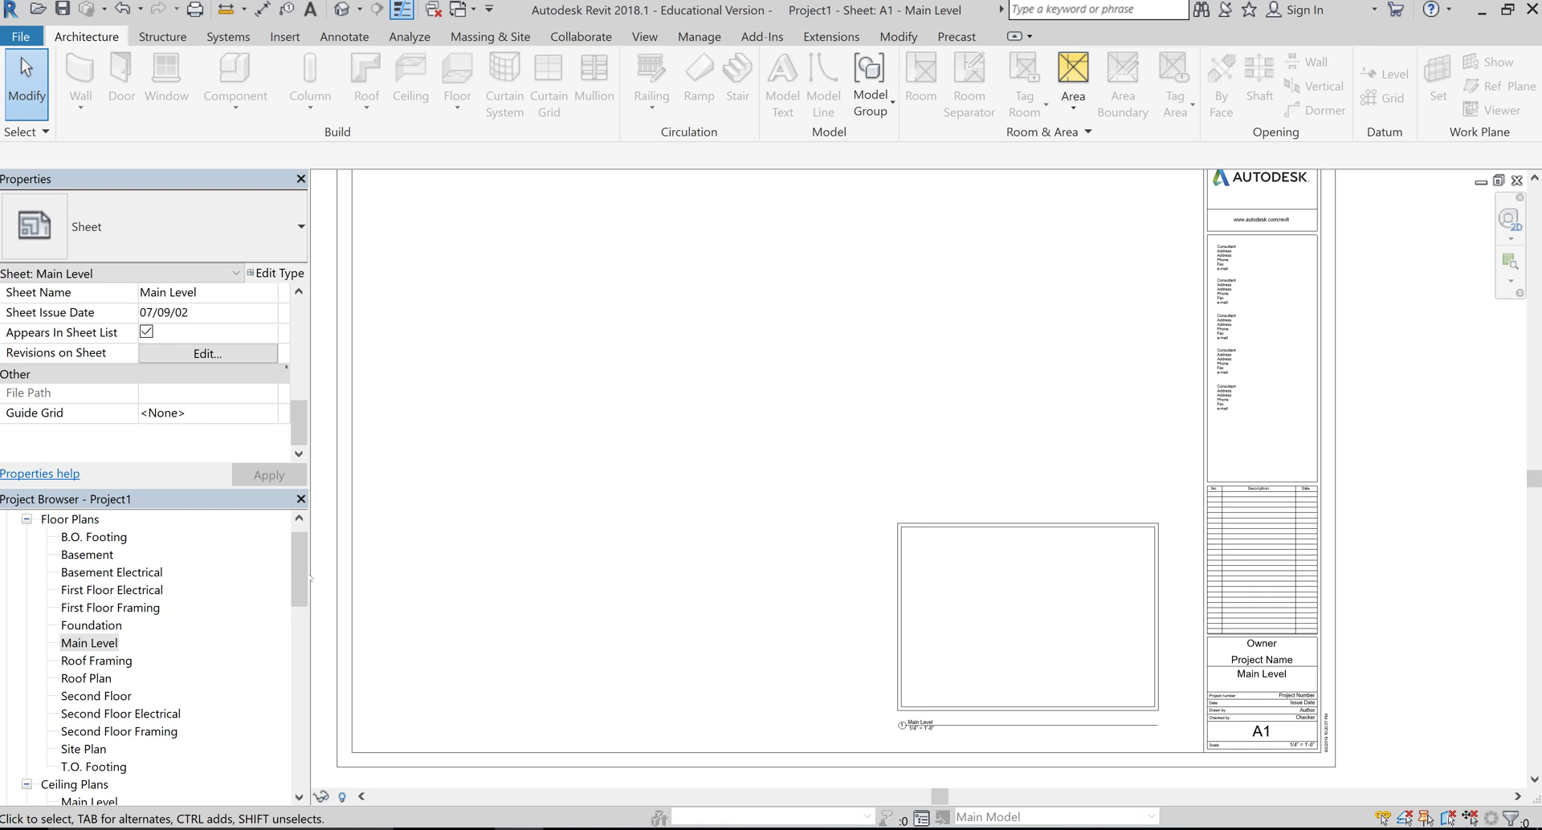
scroll(95, 660, "up", 1)
- Show and hide the crop region again in the Main Level floor plan, and return to sheet A1
double_click(95, 661)
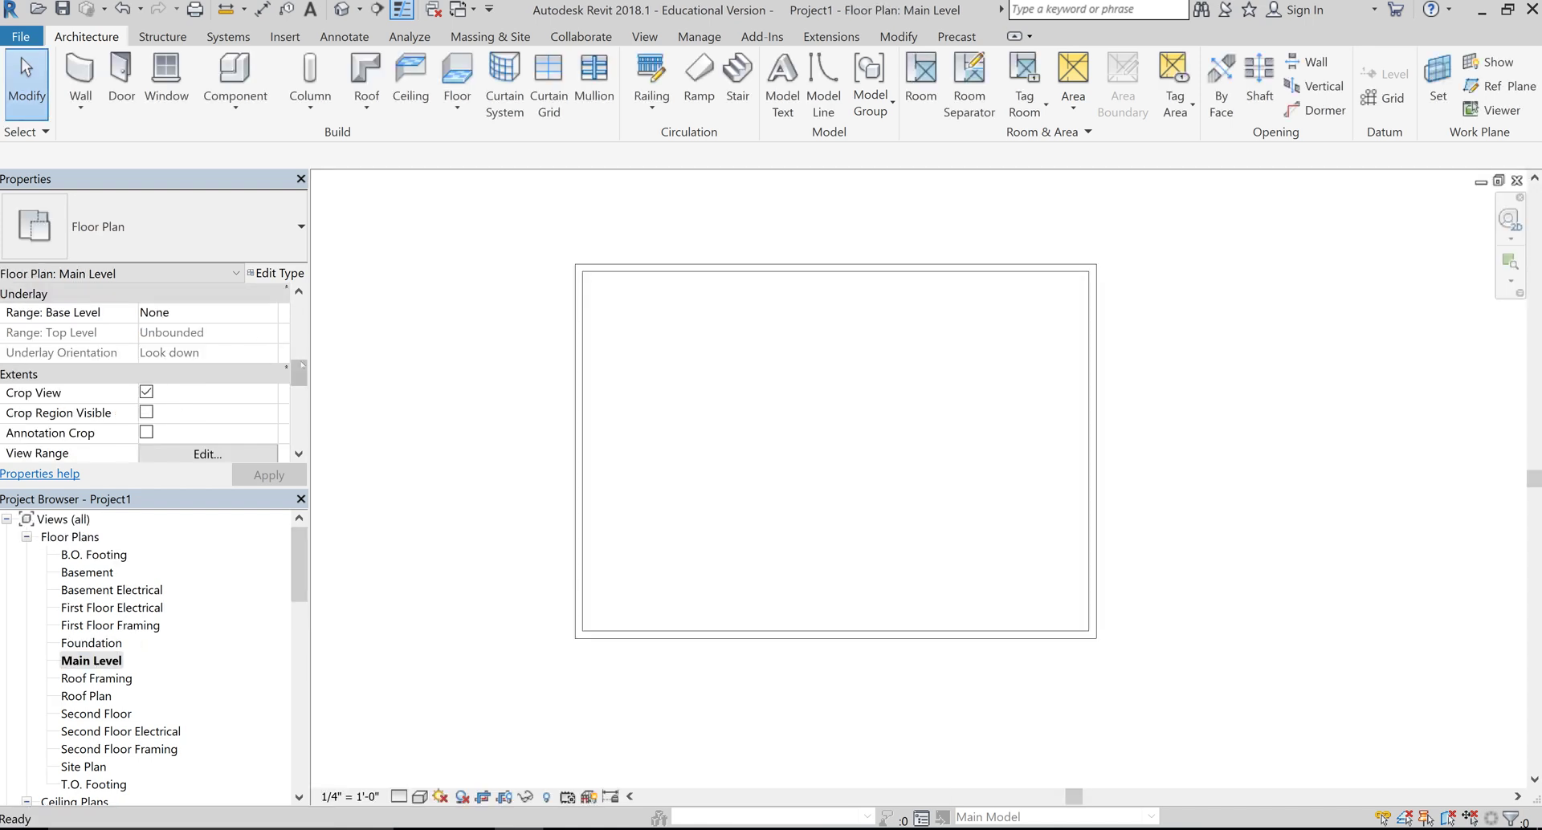
mouse_move(298, 376)
left_mouse_down()
mouse_move(297, 408)
mouse_move(298, 380)
left_mouse_up()
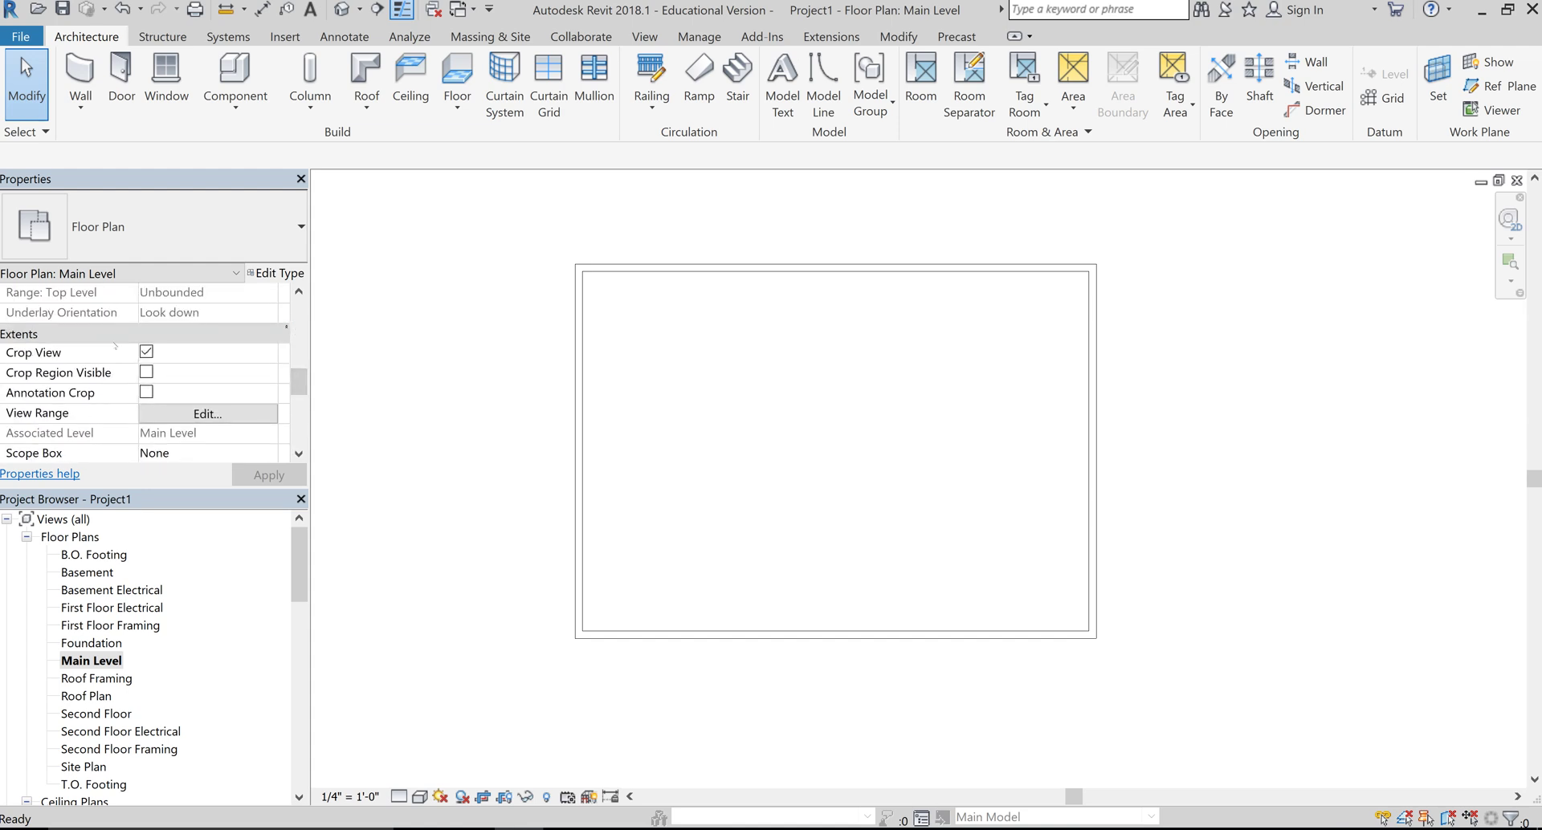
left_click(146, 371)
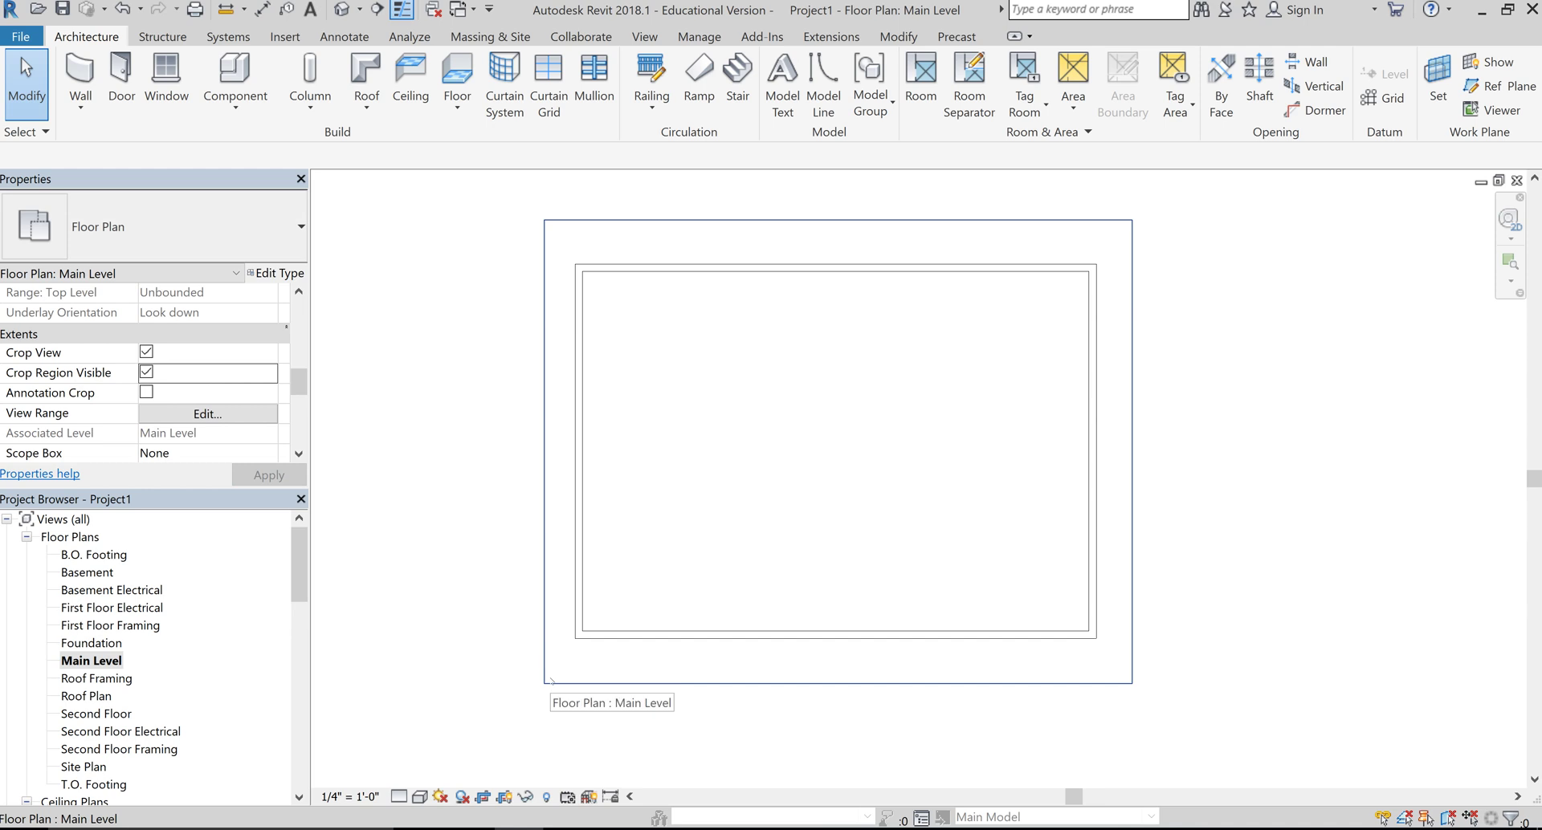
left_click(146, 372)
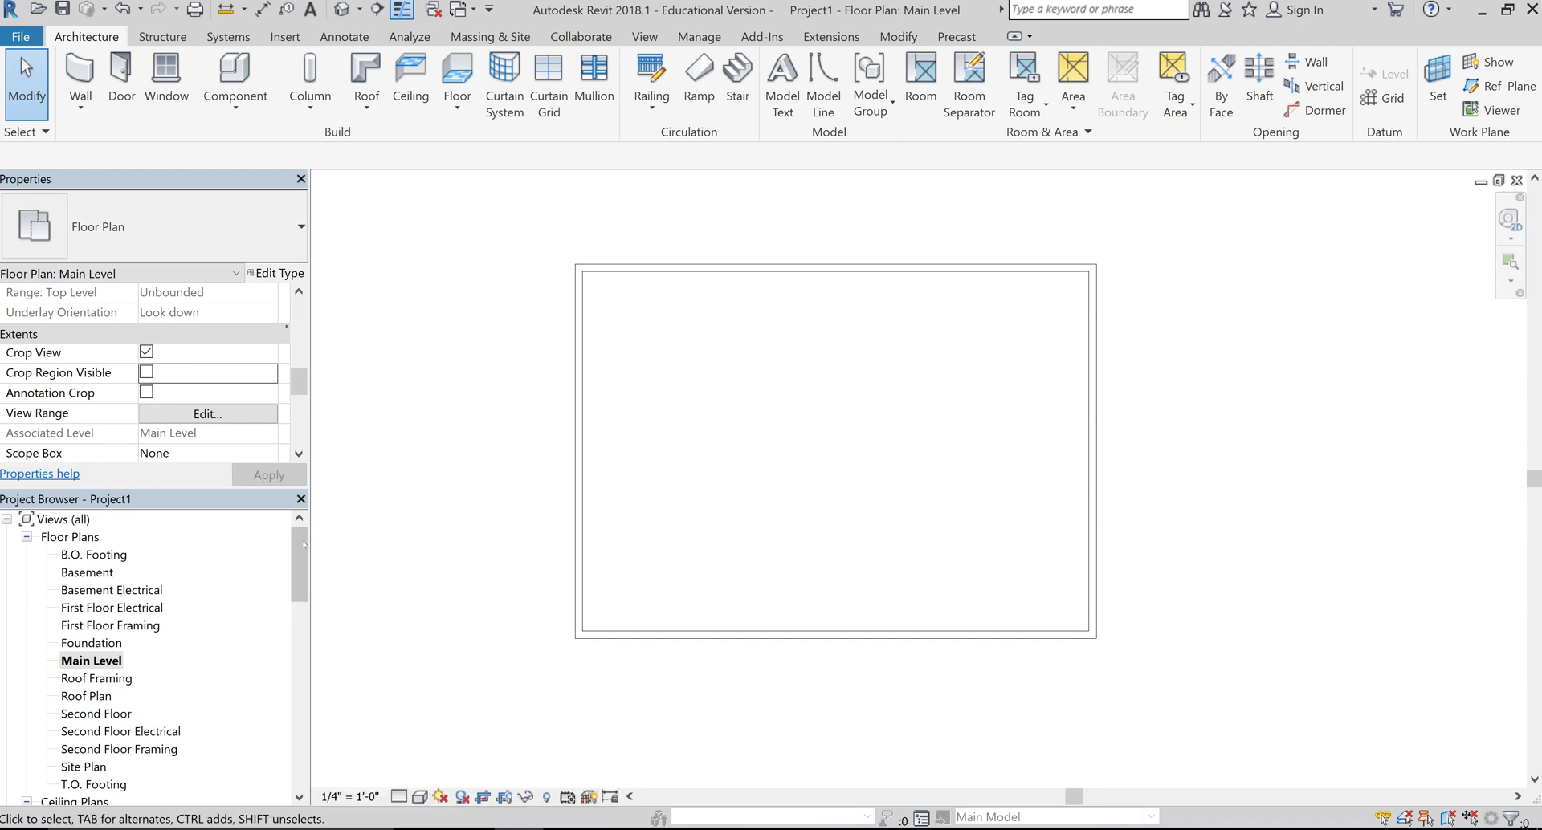
left_click_drag(304, 544, 265, 656)
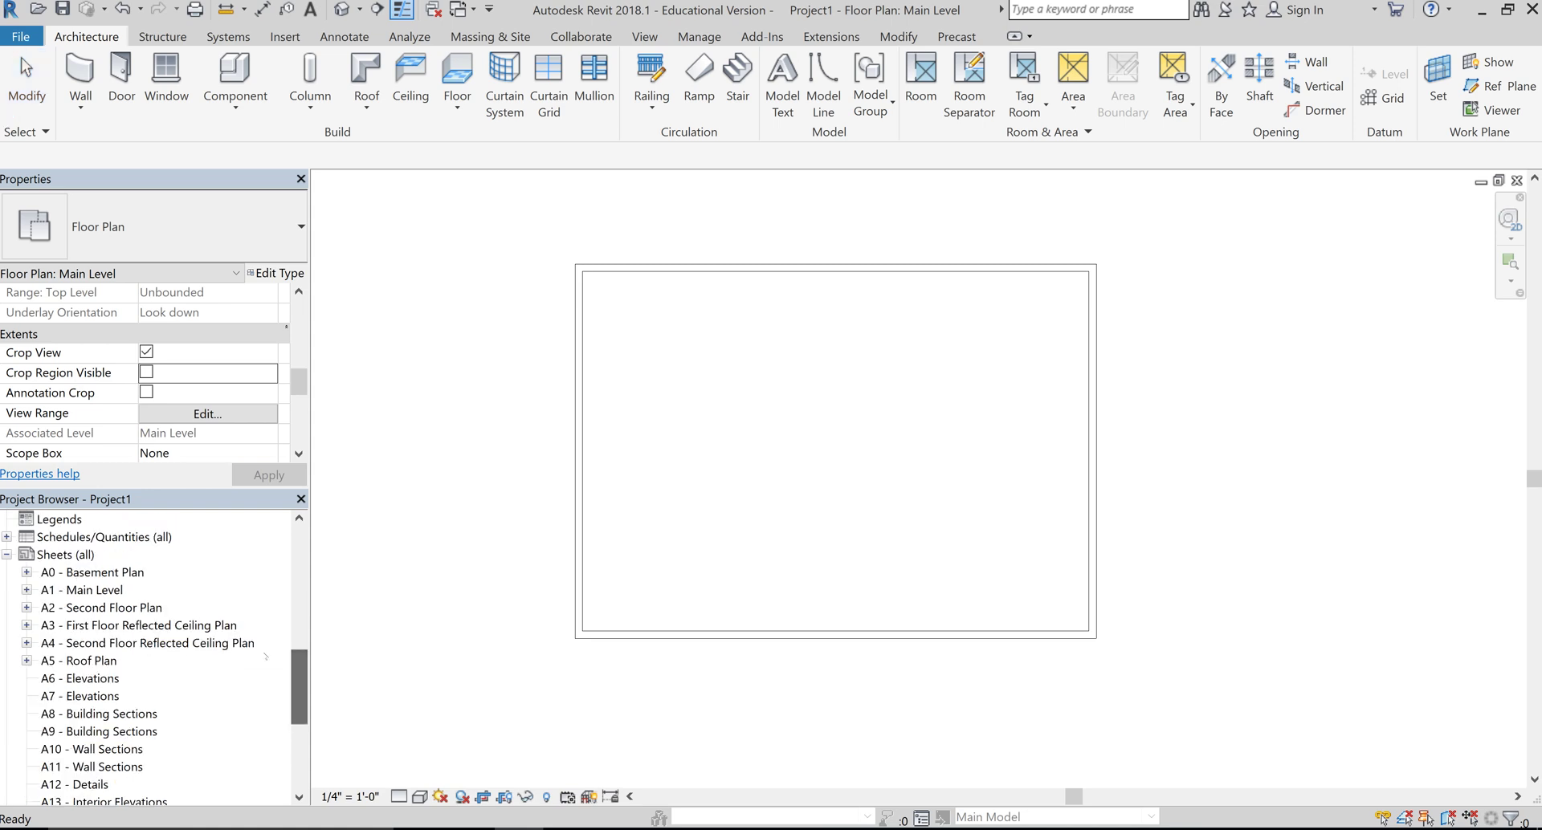
double_click(89, 590)
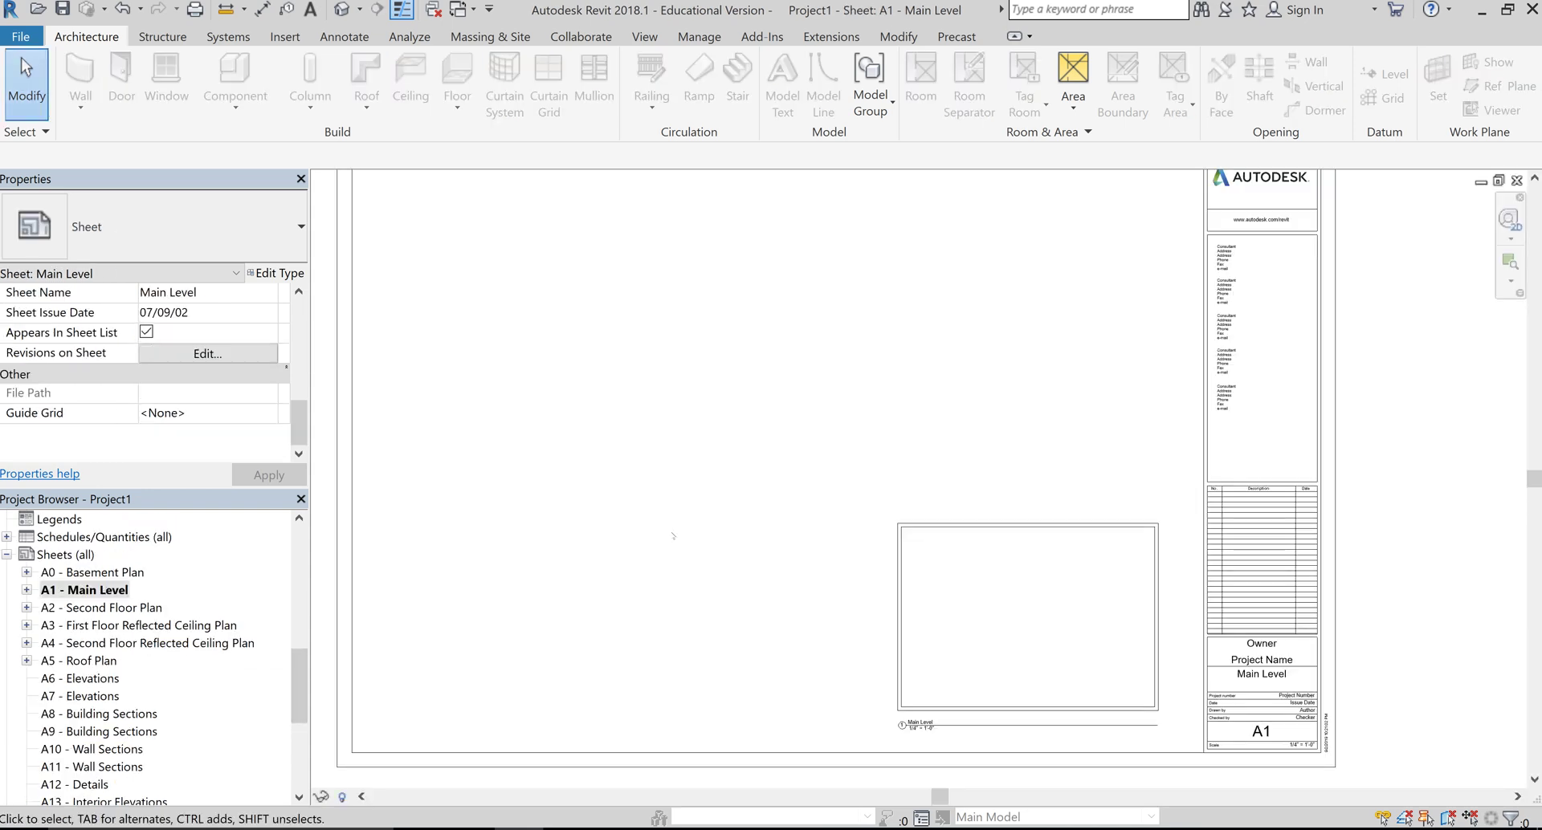
- Delete the Main Level viewport from sheet A1 and undo the deletion
scroll(673, 535, "down", 3)
left_click(881, 552)
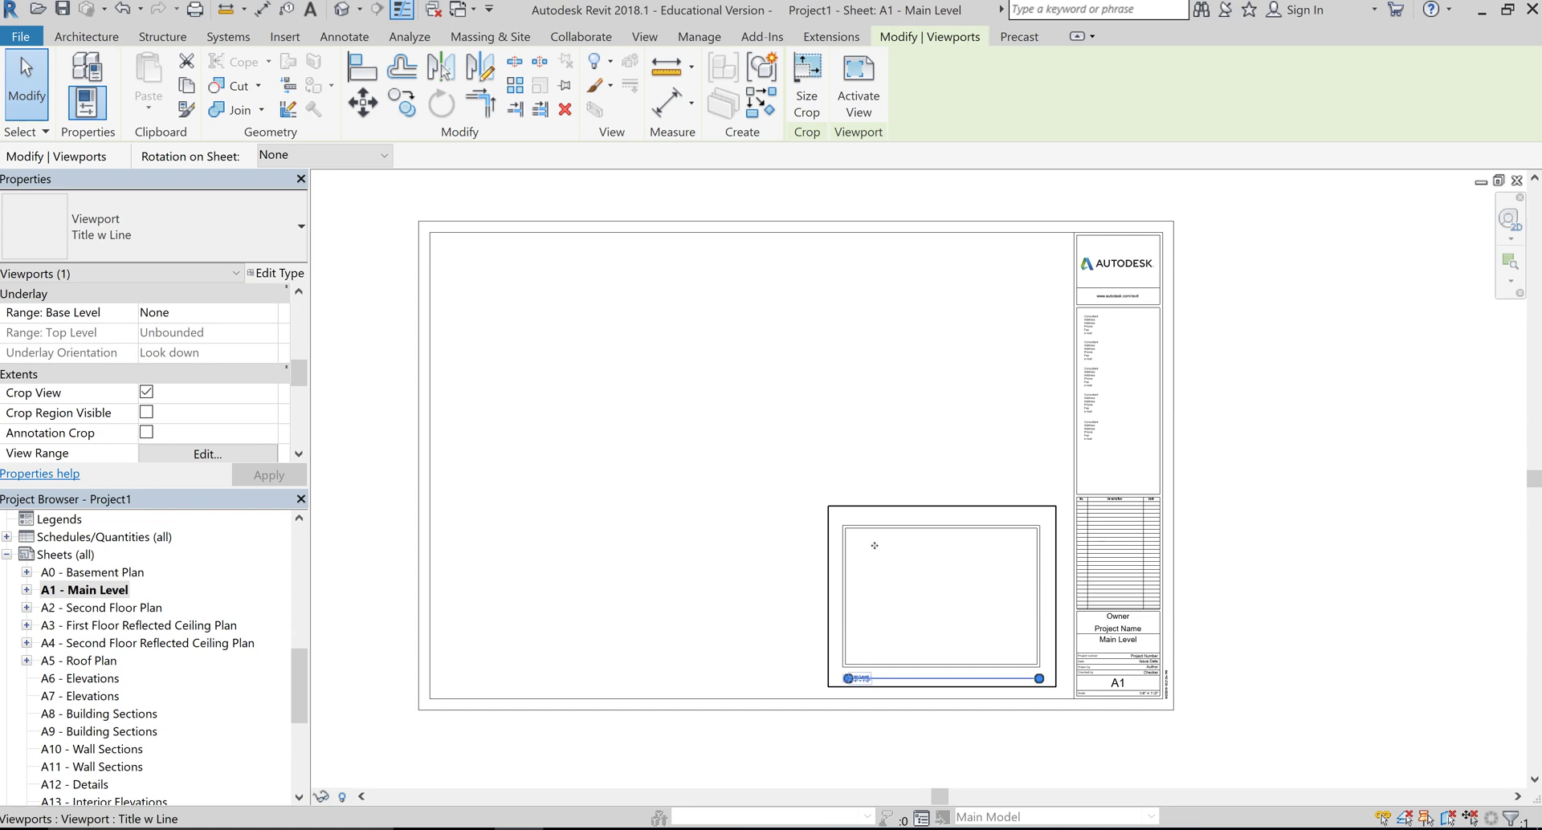
key("Delete")
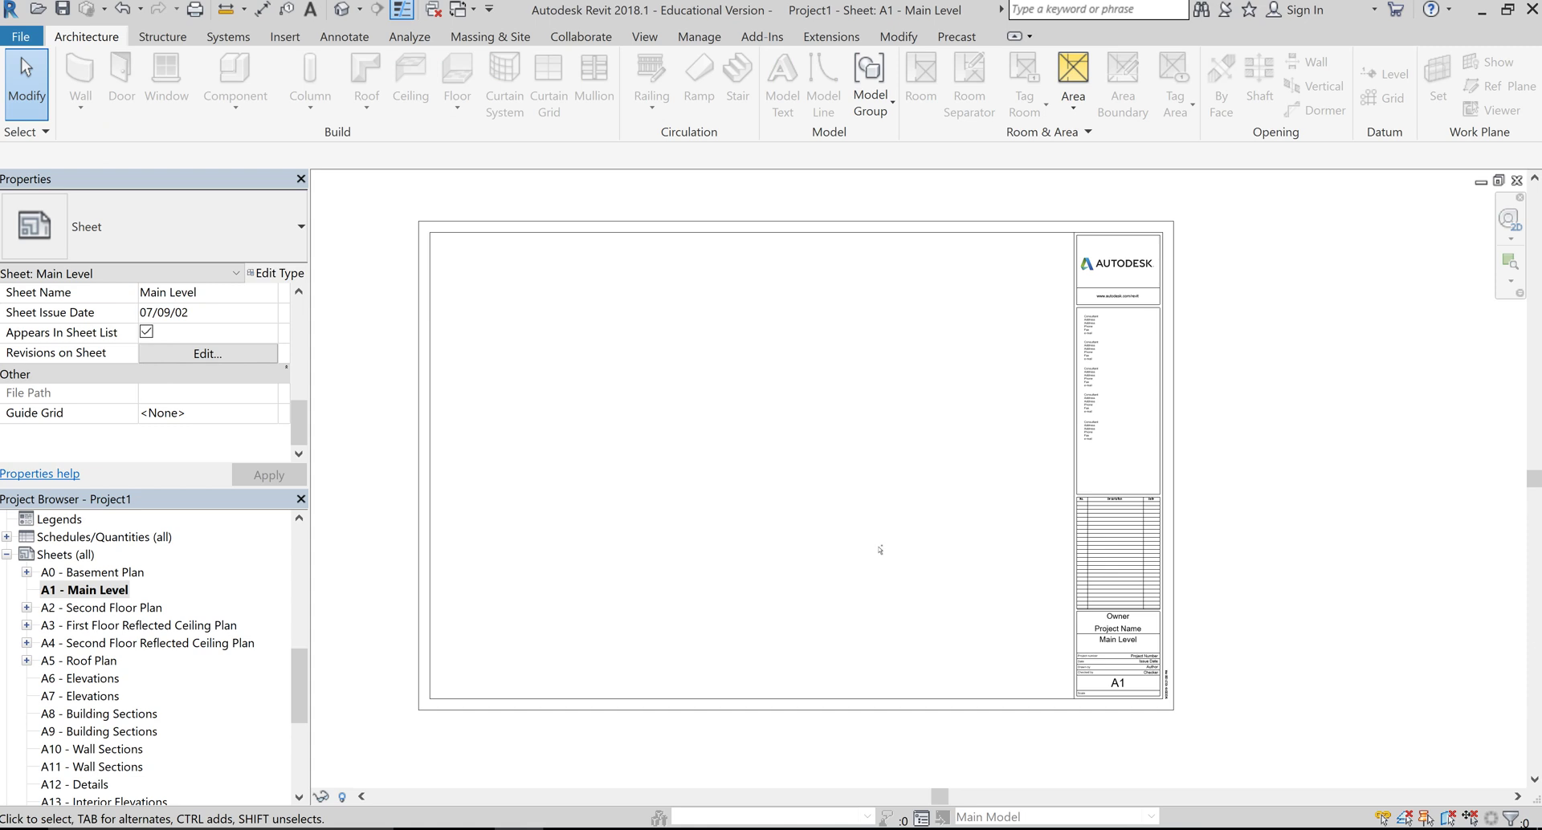
key("ctrl+z")
- Move the Main Level viewport horizontally left, away from the title block, and deselect it
scroll(911, 683, "up", 1)
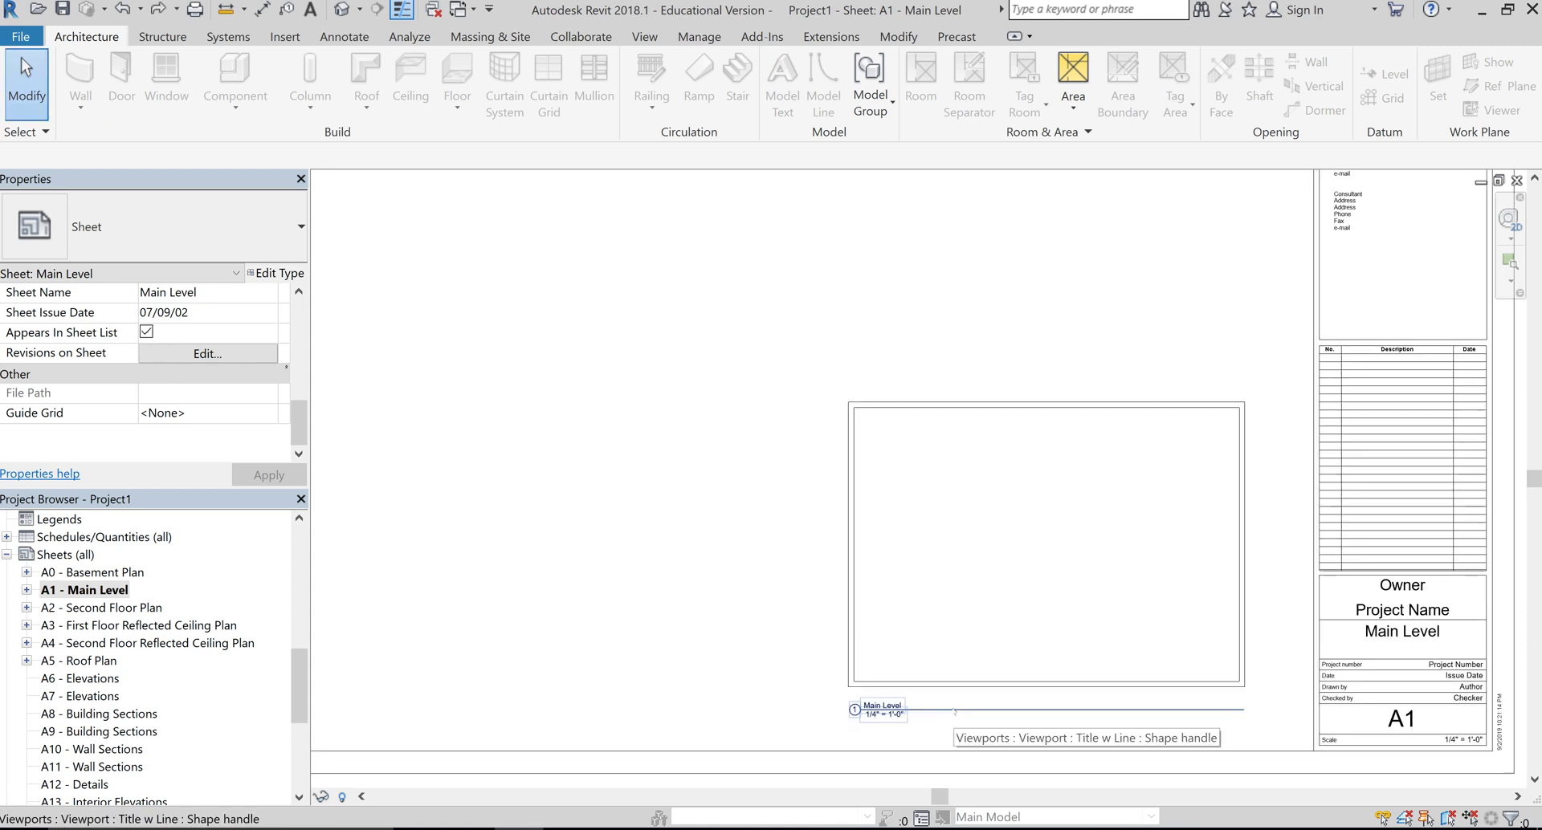
scroll(940, 714, "up", 3)
left_click_drag(939, 698, 718, 698)
key("Escape")
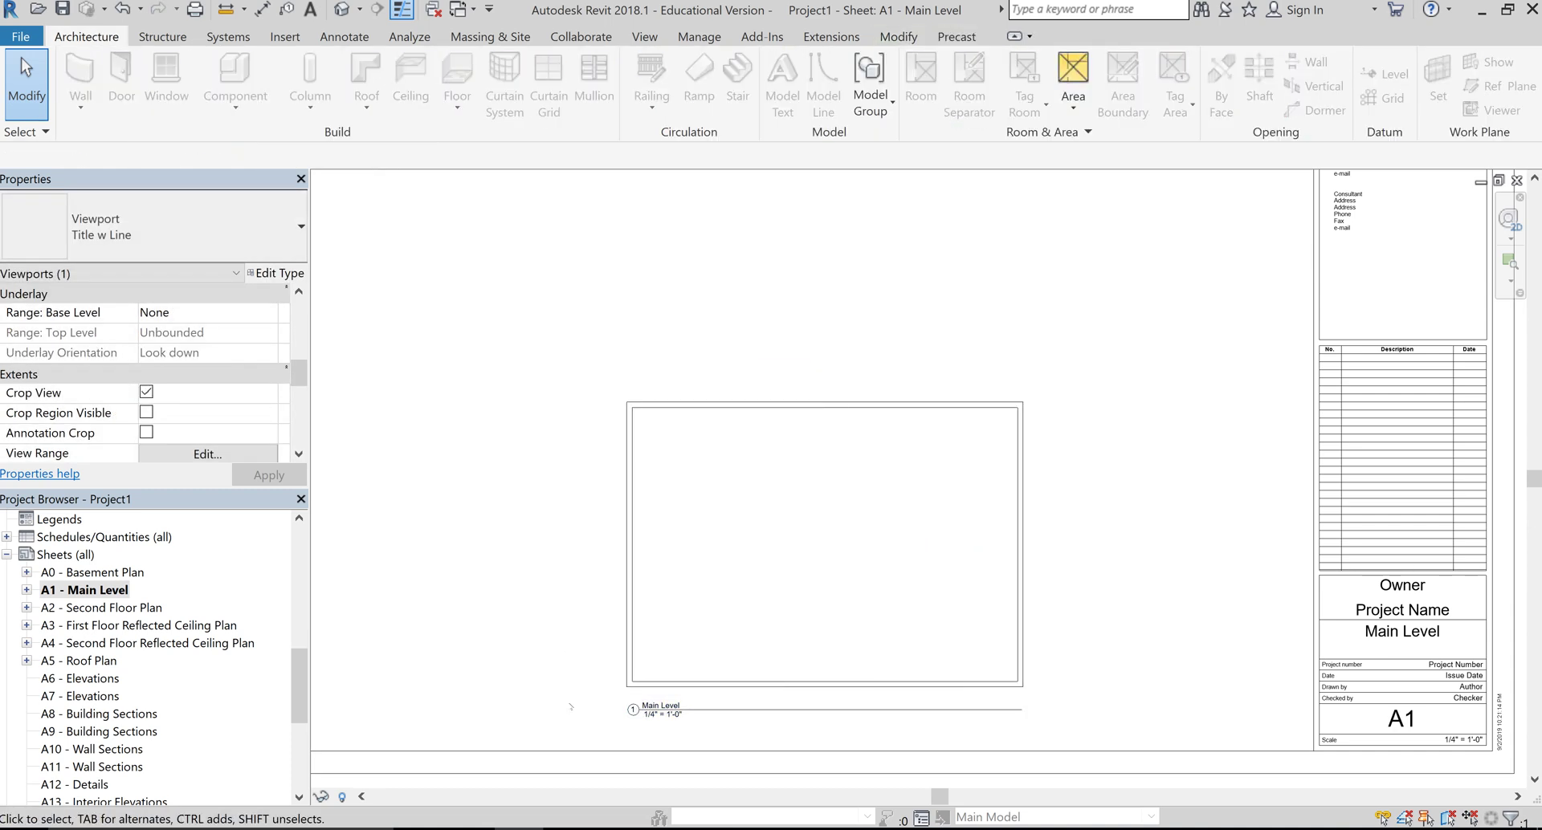
- Examine the Main Level viewport and its view title up close and against the whole A1 sheet
scroll(834, 717, "up", 3)
mouse_move(833, 717)
left_mouse_down()
mouse_move(820, 750)
mouse_move(820, 708)
left_mouse_up()
key("Escape")
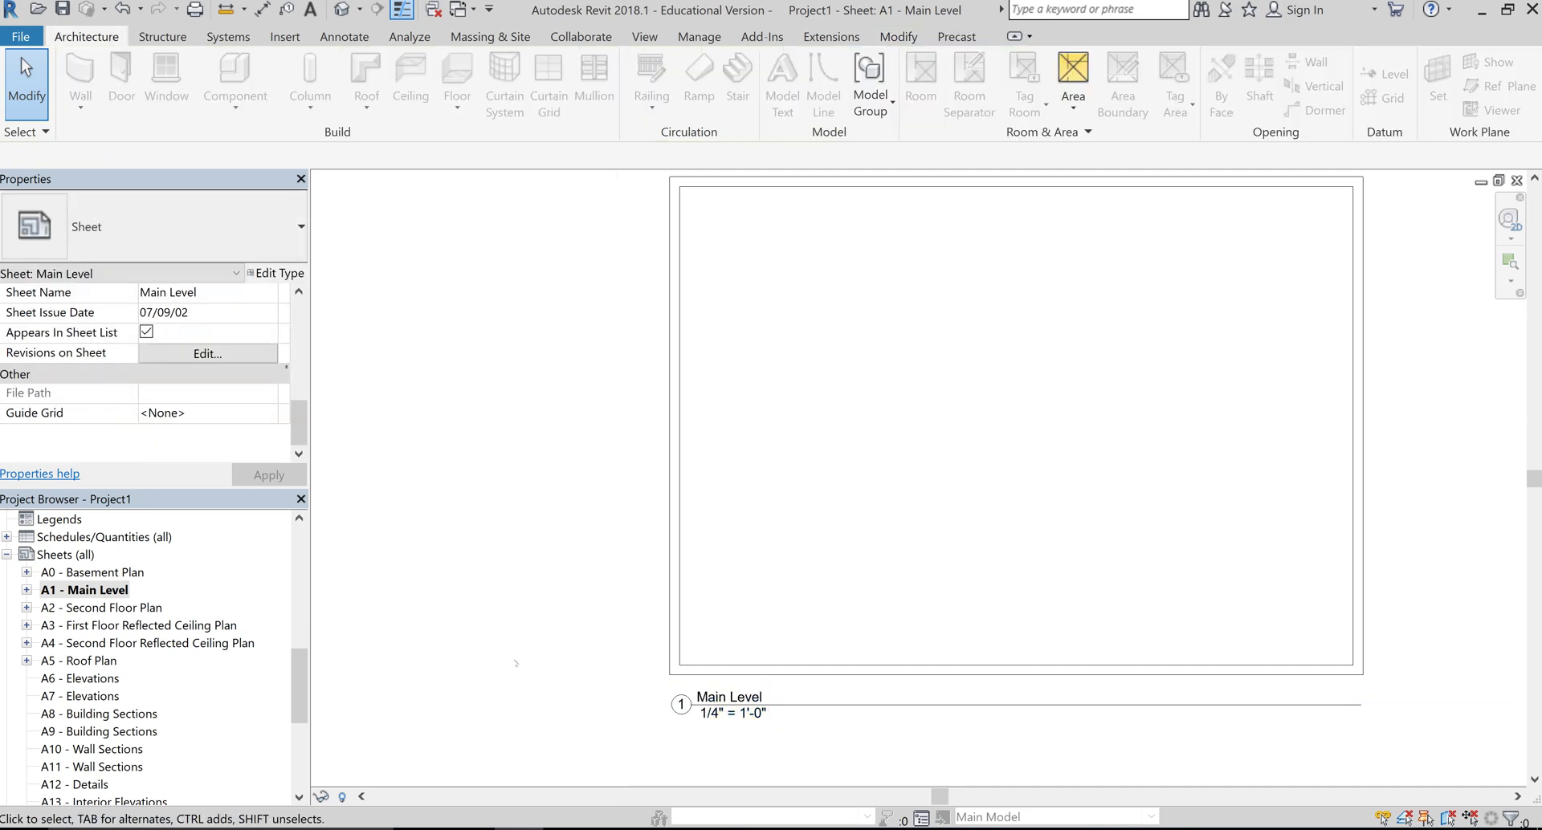
scroll(515, 663, "down", 3)
left_click(632, 619)
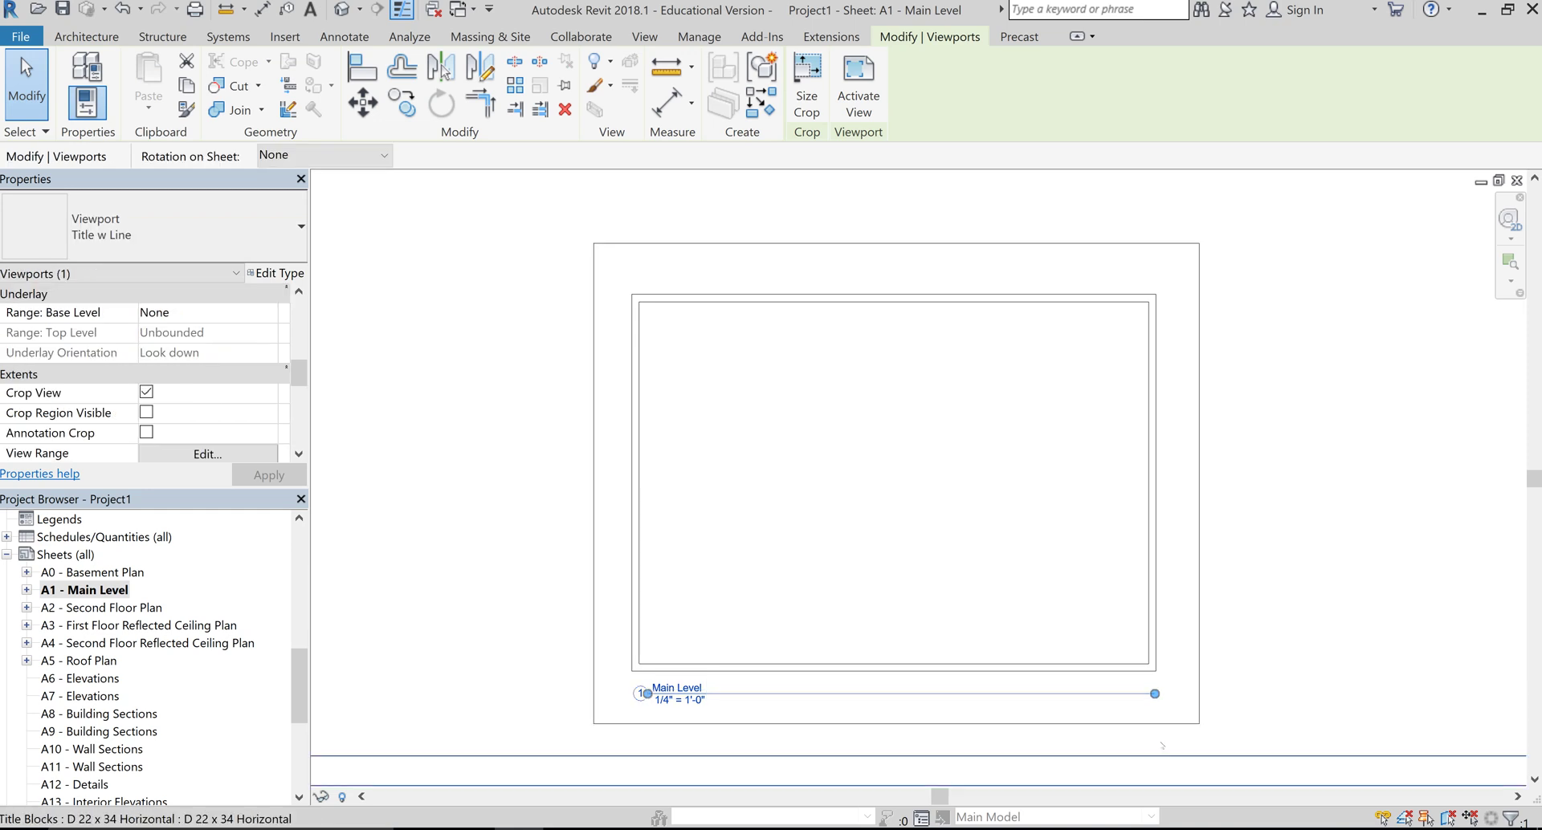
key("Escape")
scroll(1191, 533, "down", 2)
scroll(1191, 533, "up", 2)
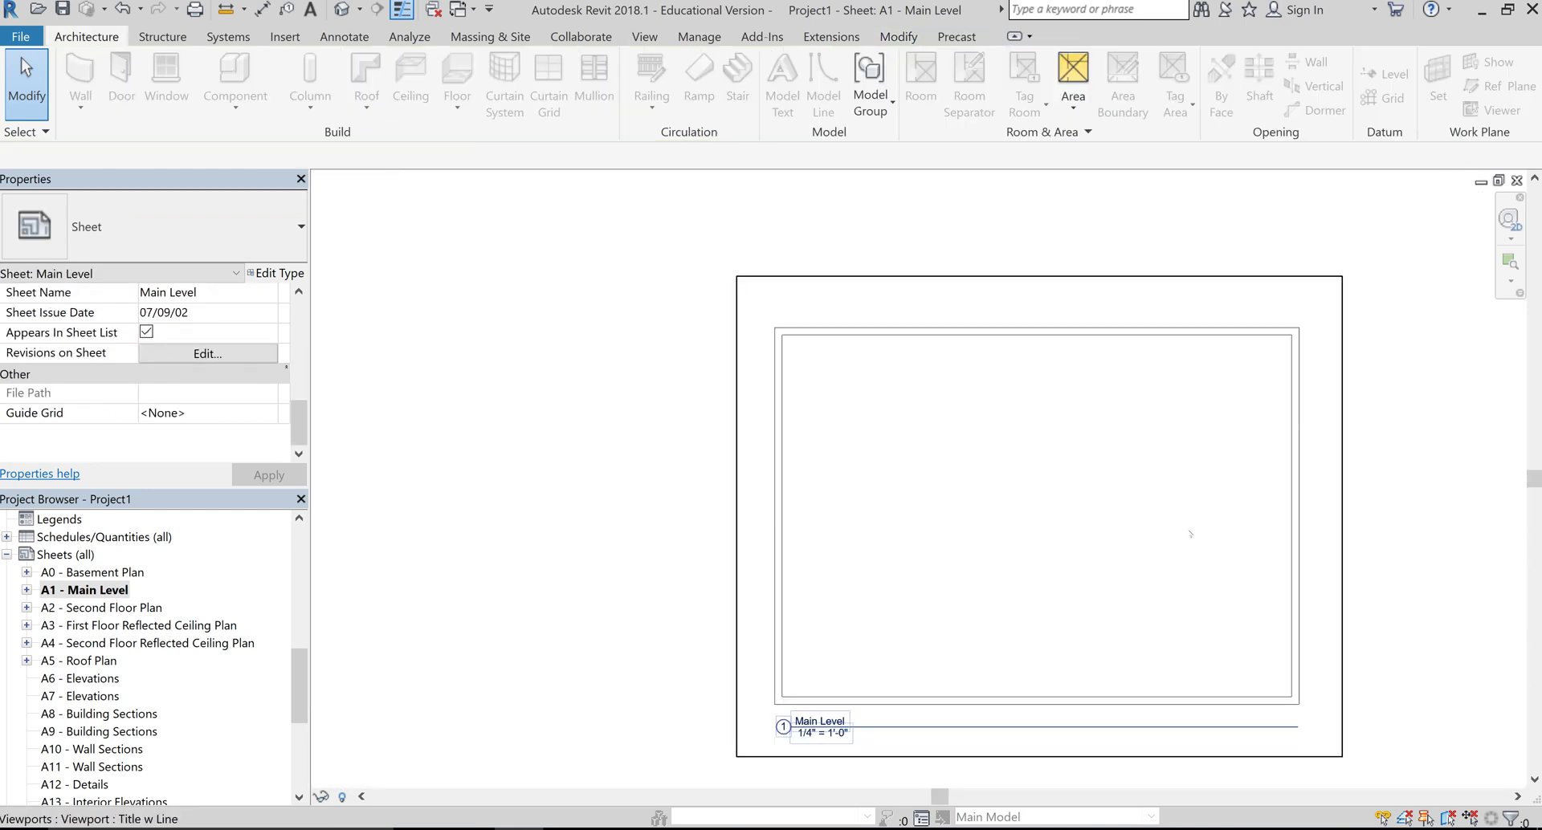
scroll(1133, 540, "down", 4)
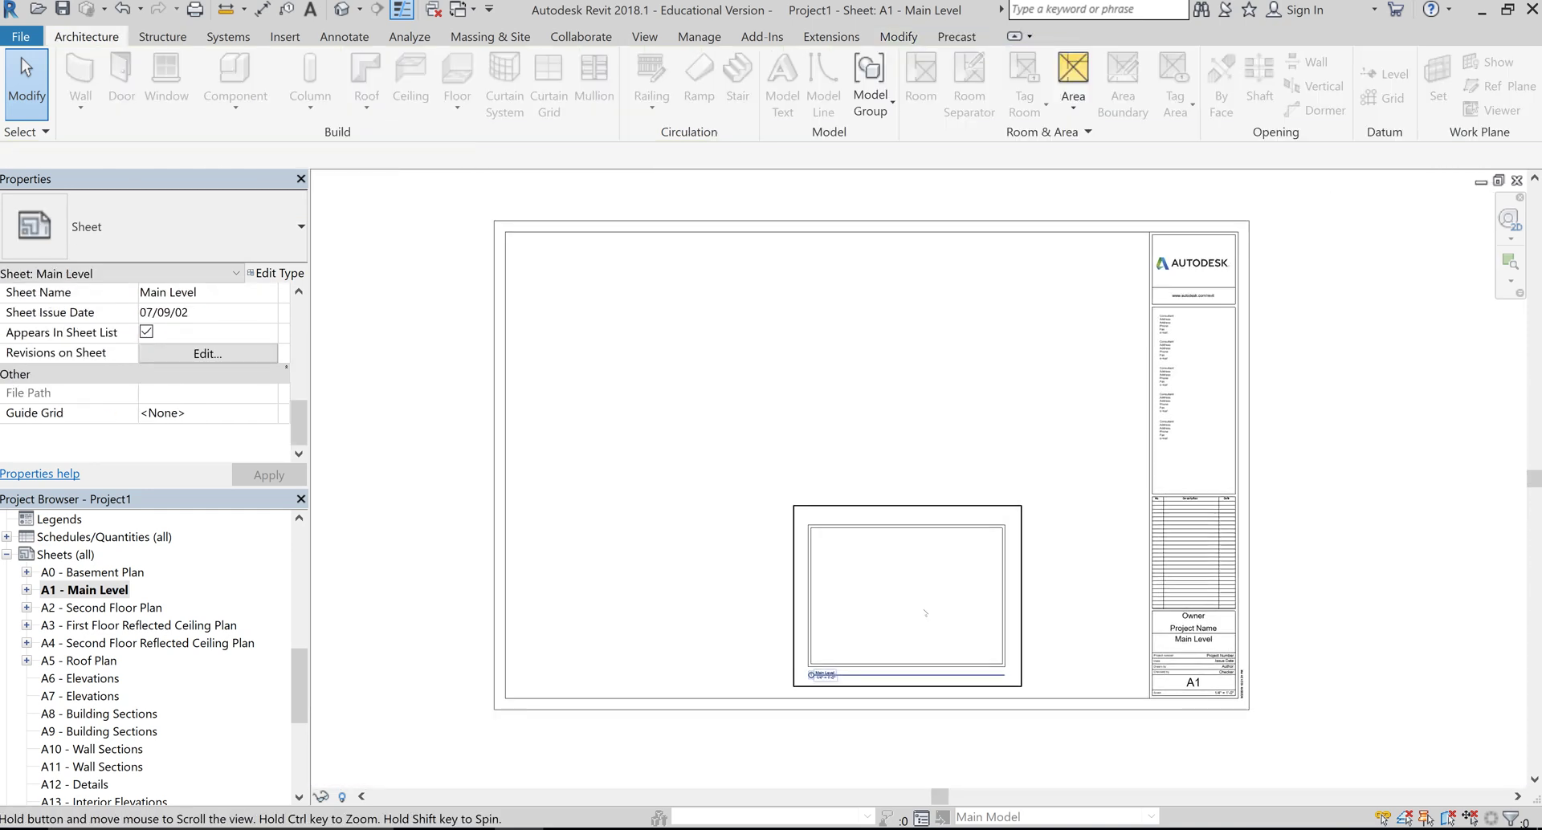
scroll(1005, 554, "up", 3)
scroll(1004, 554, "down", 2)
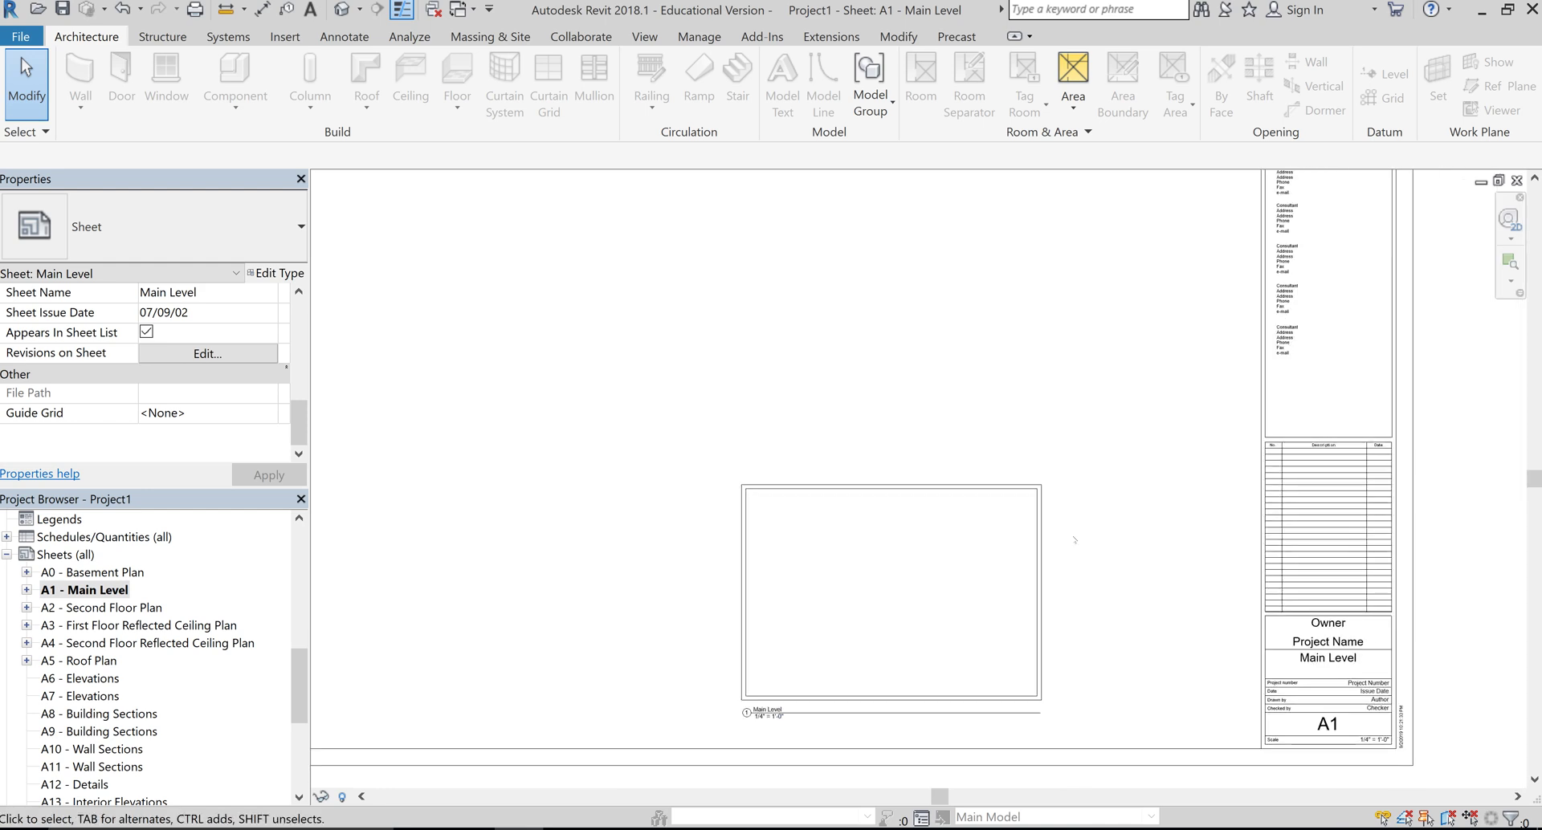
- Move the Main Level viewport horizontally right until it sits beside the title block, and deselect it
left_click(1040, 519)
left_click_drag(1040, 519, 1203, 519)
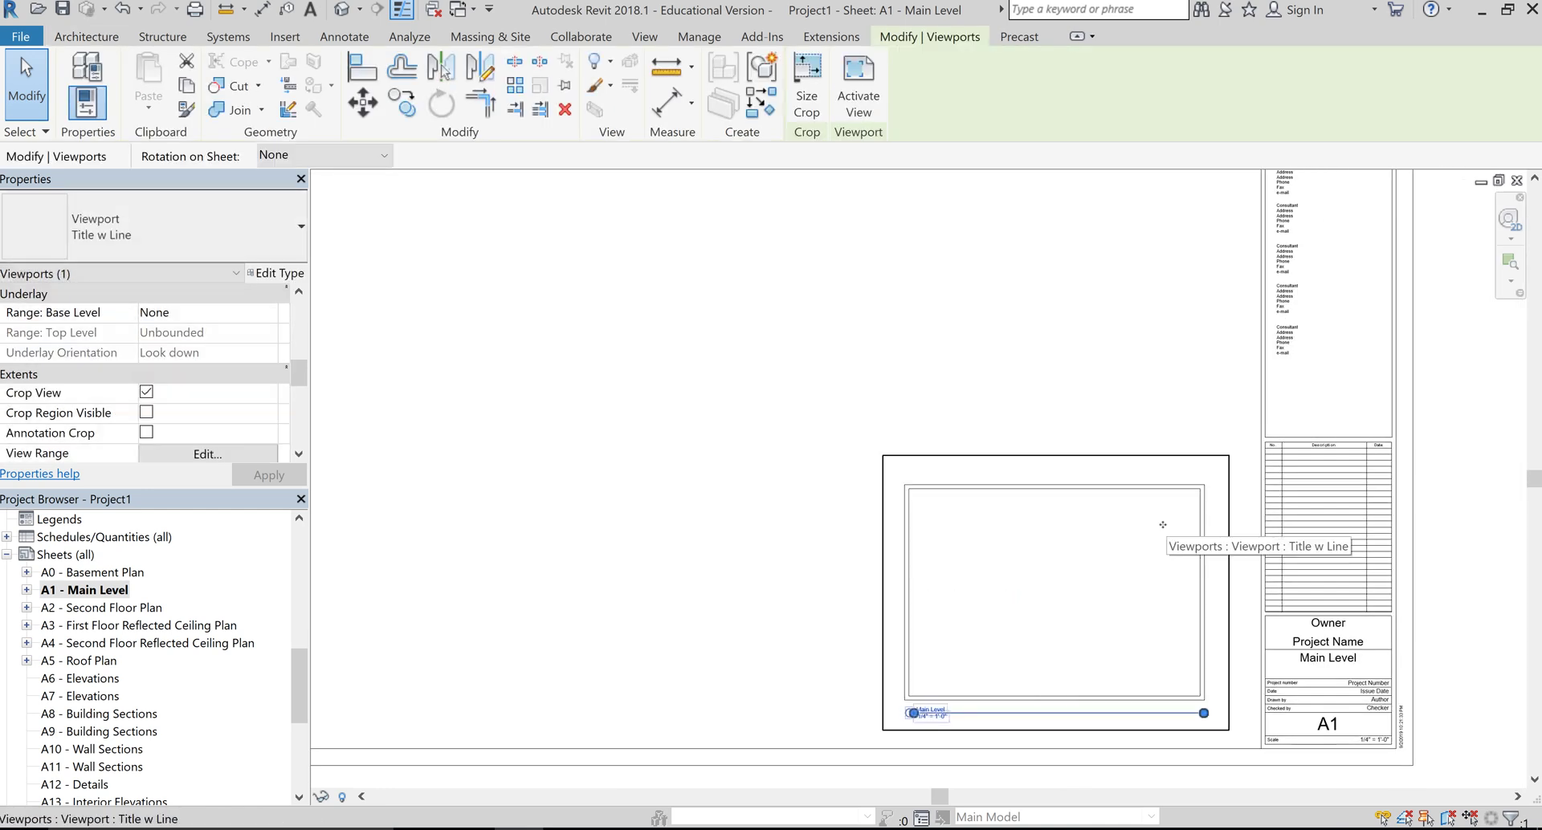
scroll(1037, 378, "up", 1)
scroll(1037, 377, "down", 3)
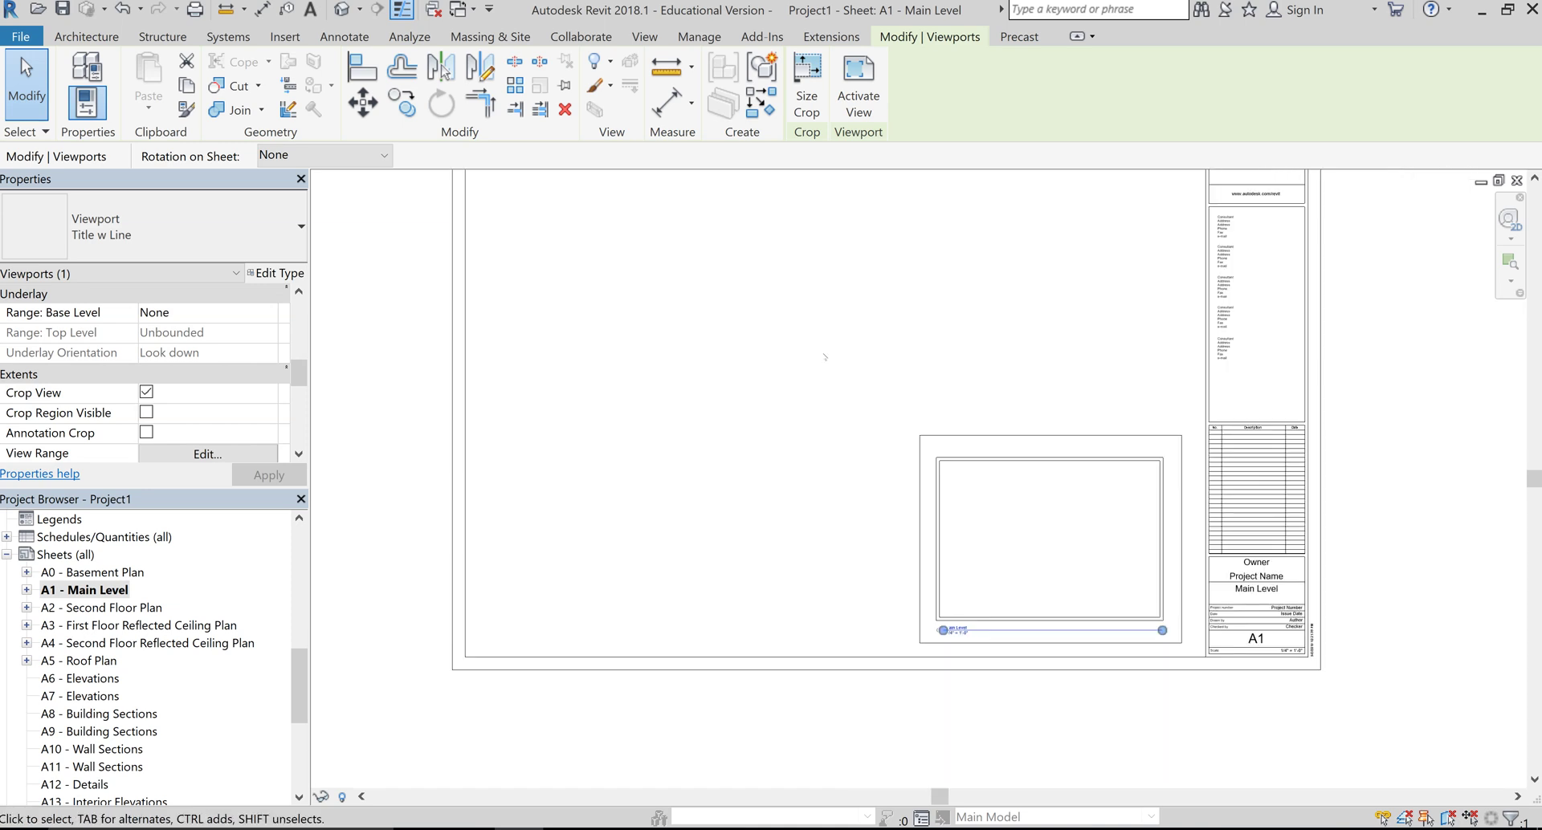
left_click(823, 355)
scroll(832, 436, "down", 1)
middle_click_drag(831, 436, 834, 507)
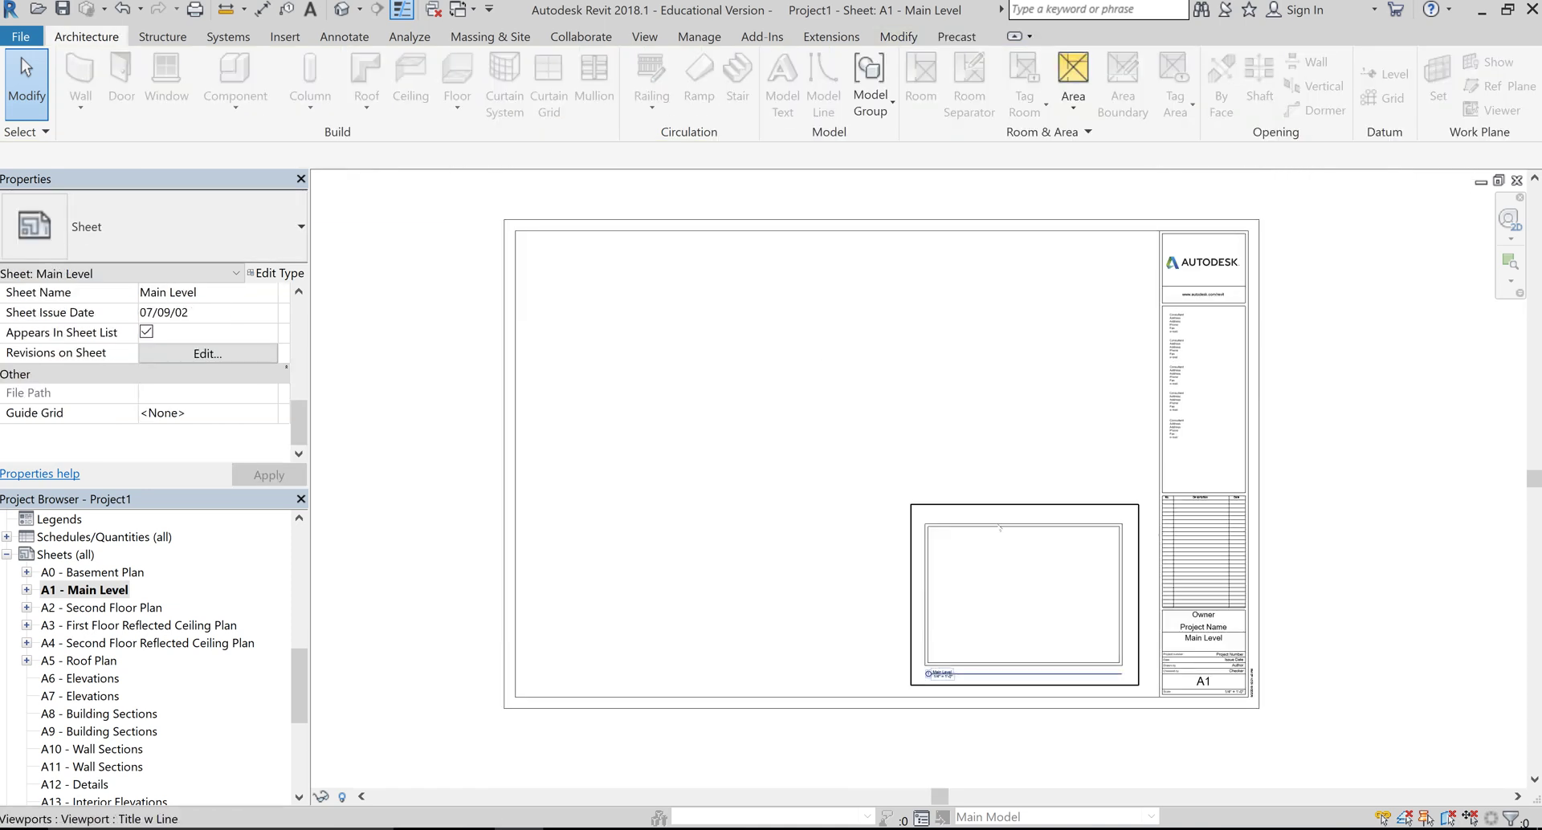
- Set the view scale of the Main Level viewport to 1/8" = 1'-0" and deselect it
left_click(1000, 530)
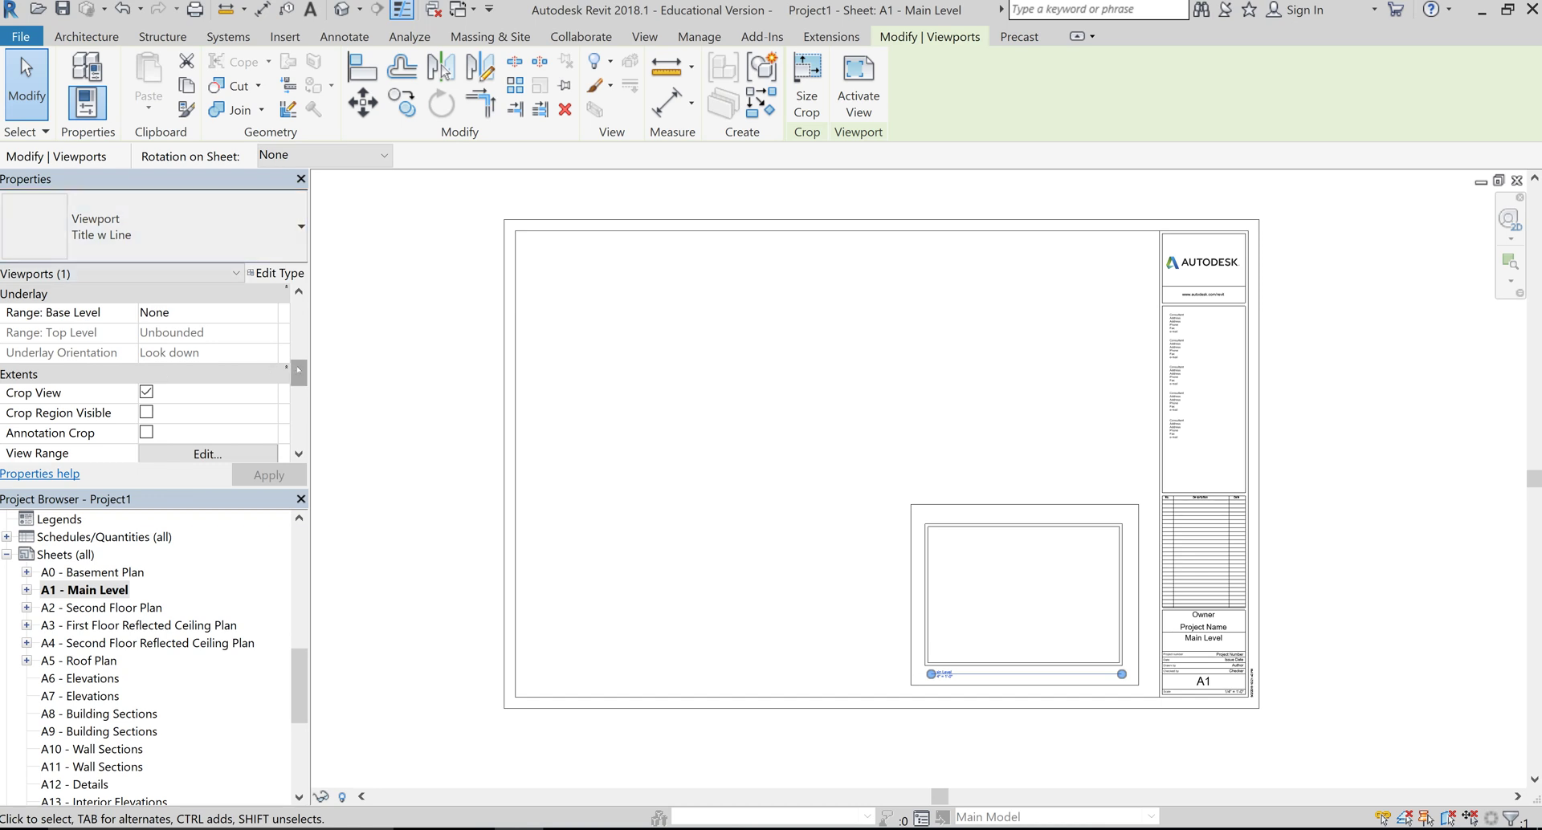
left_click_drag(297, 371, 297, 317)
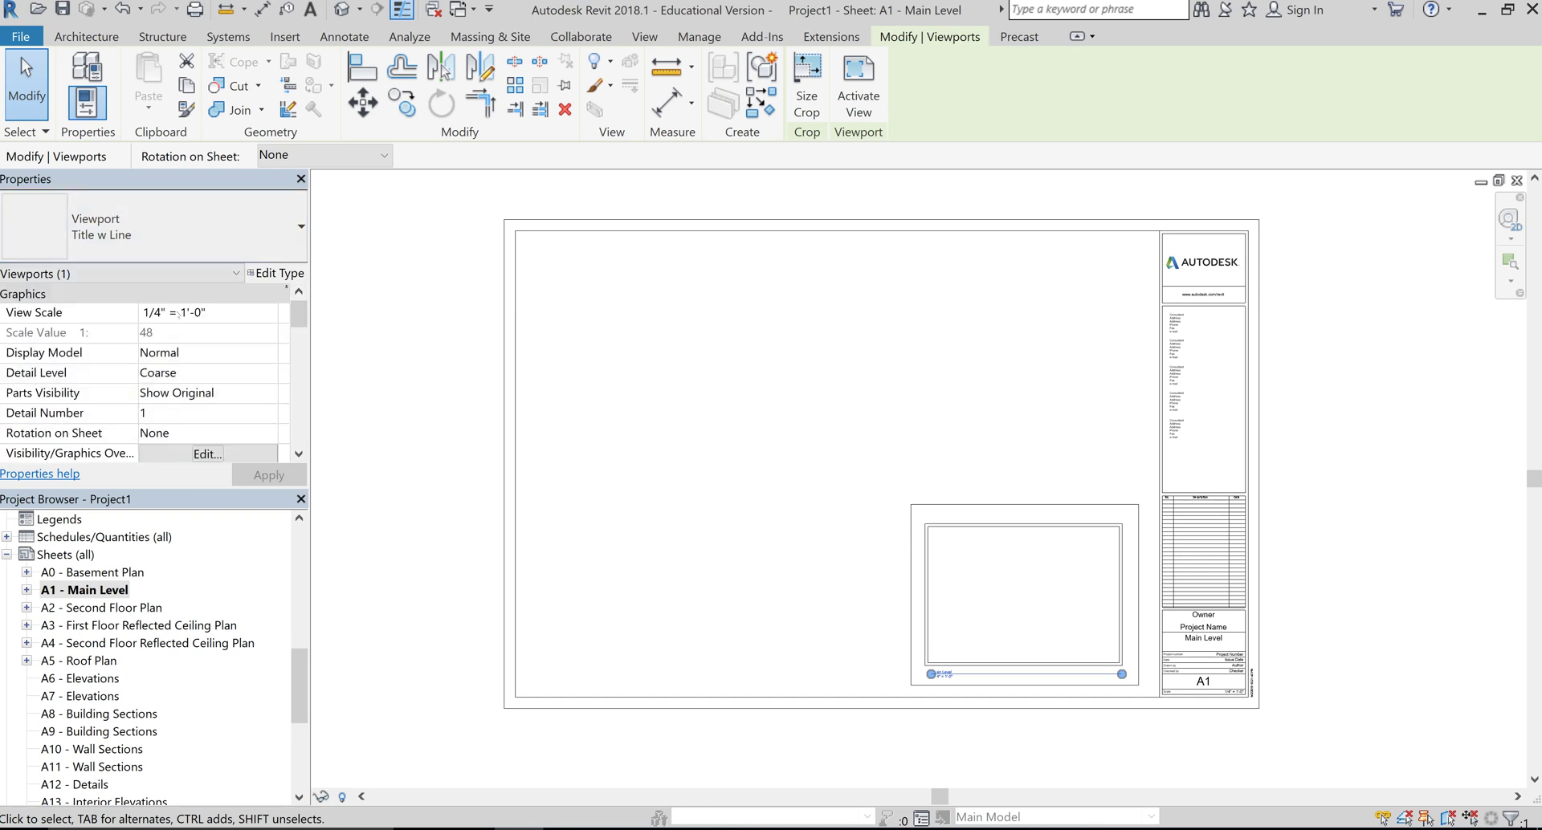
scroll(942, 681, "up", 5)
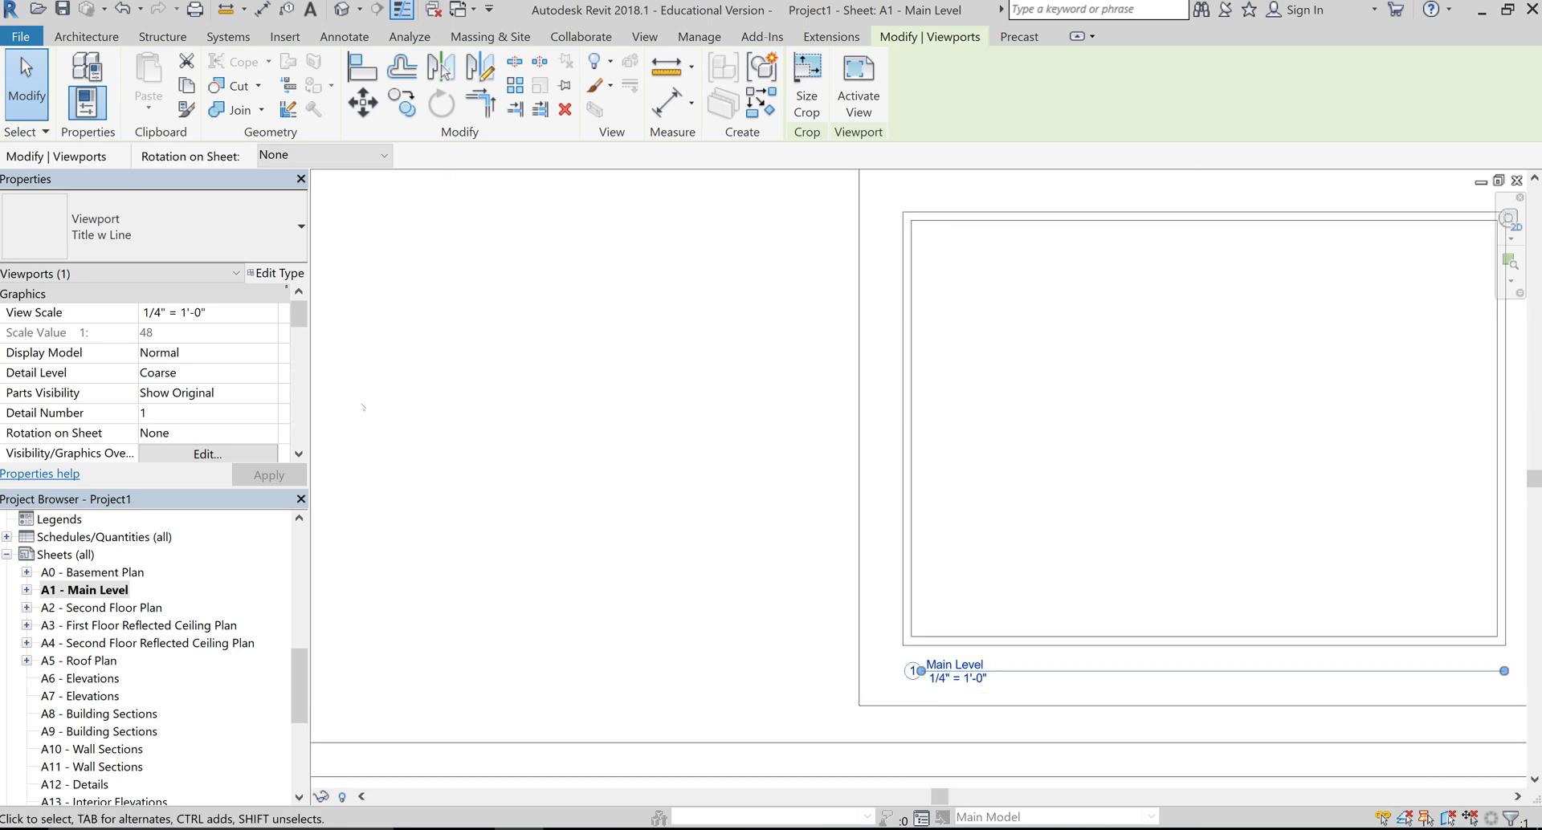
left_click(241, 312)
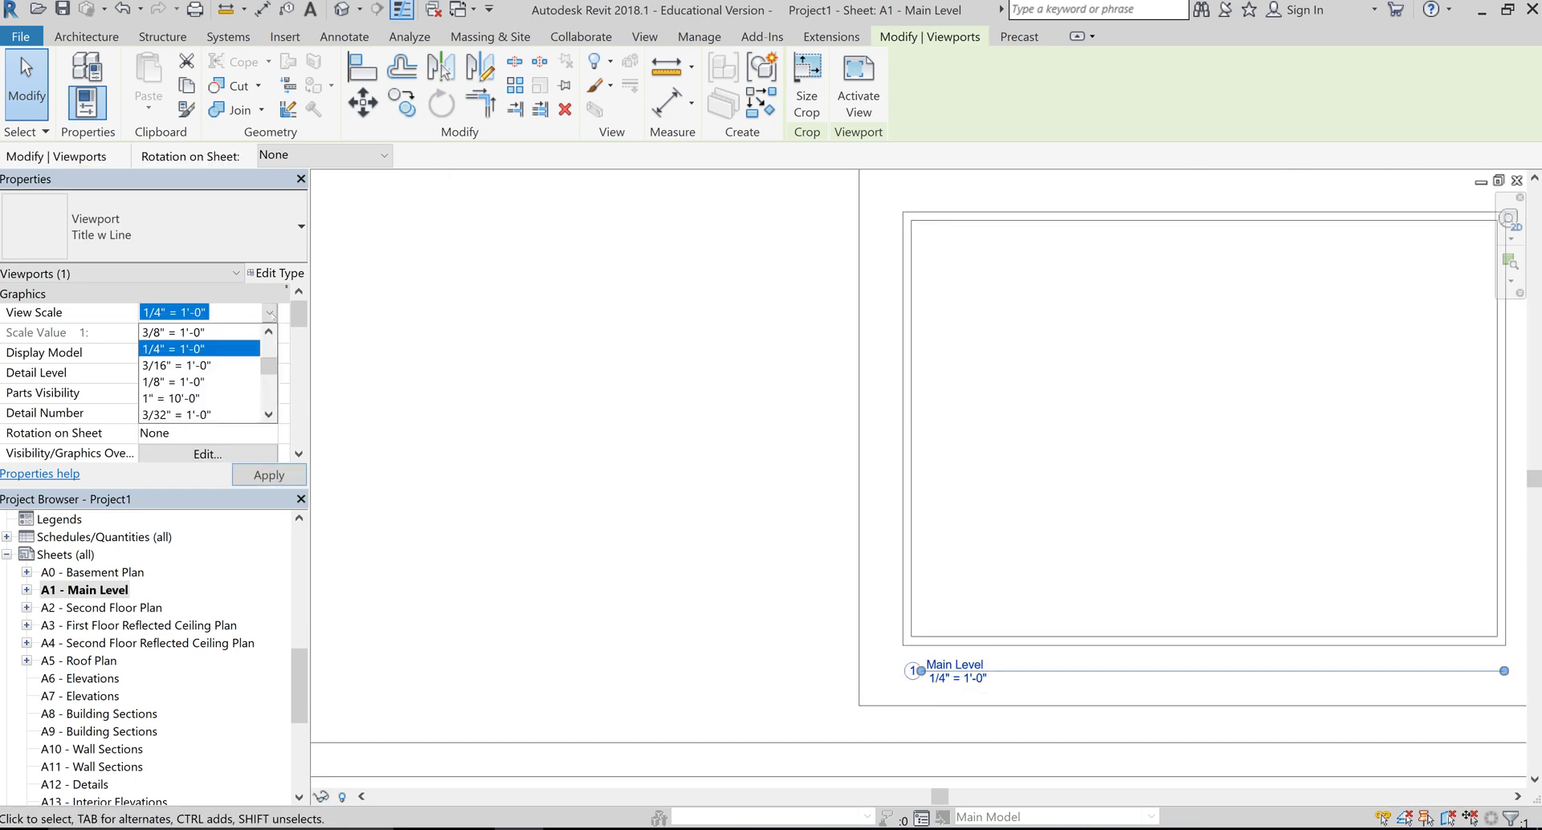
left_click(231, 382)
left_click(635, 454)
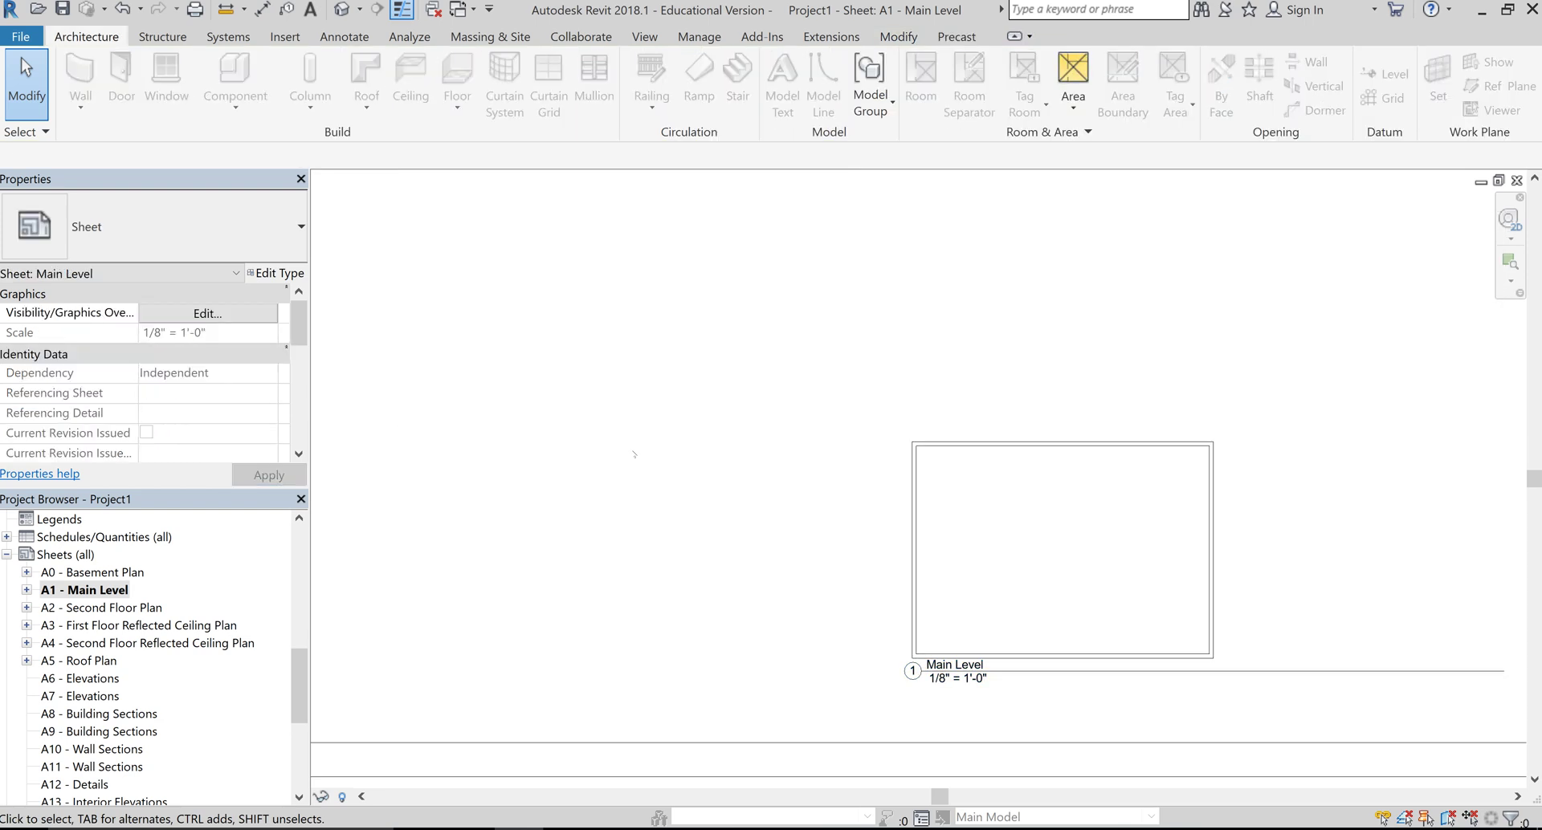
scroll(634, 453, "down", 2)
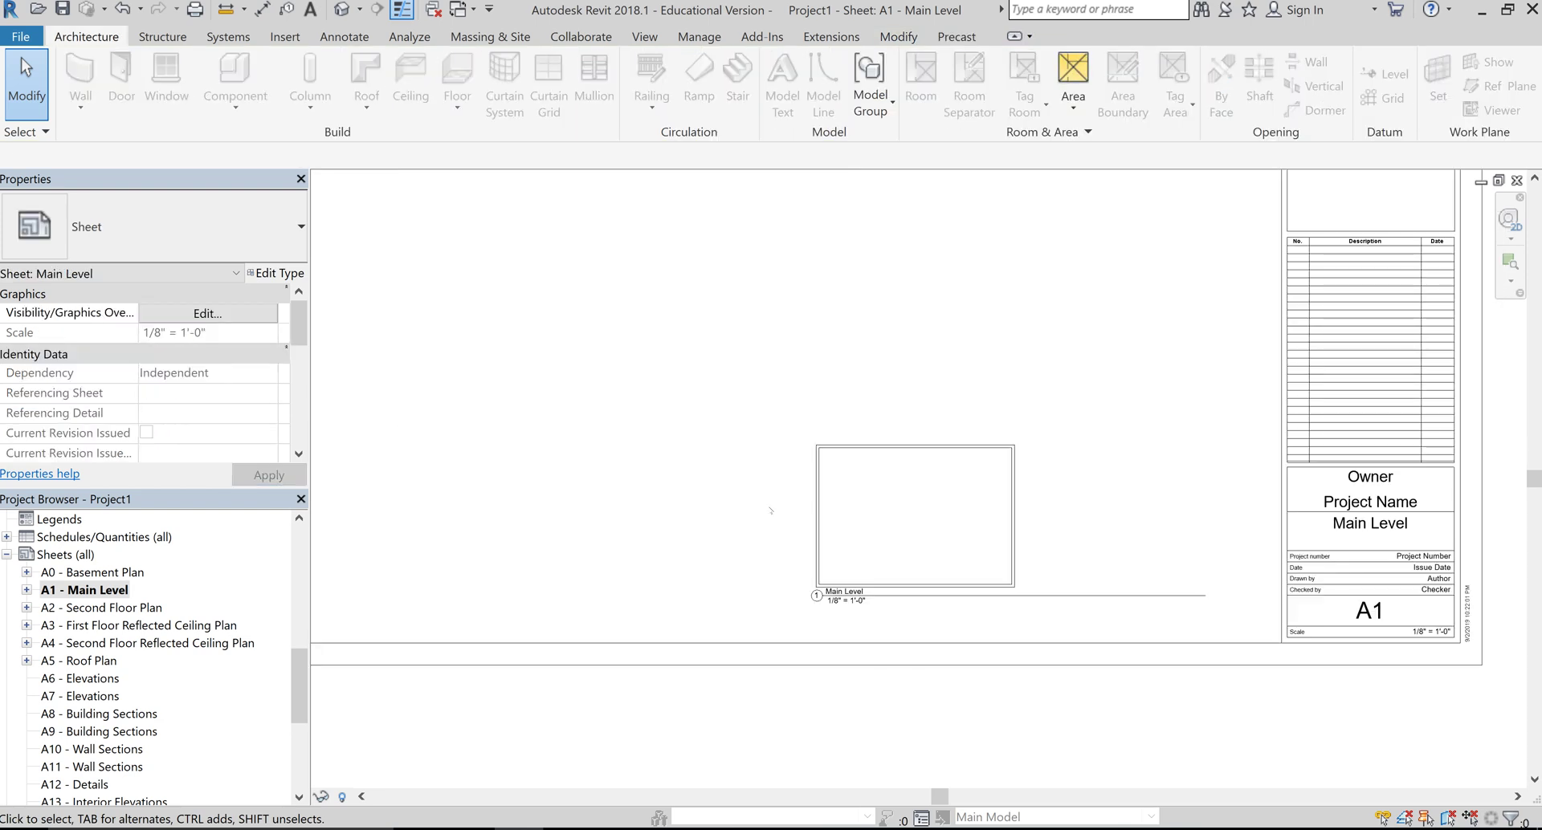
- Set the view scale of the Main Level viewport to 1/2" = 1'-0" and deselect it
left_click(817, 508)
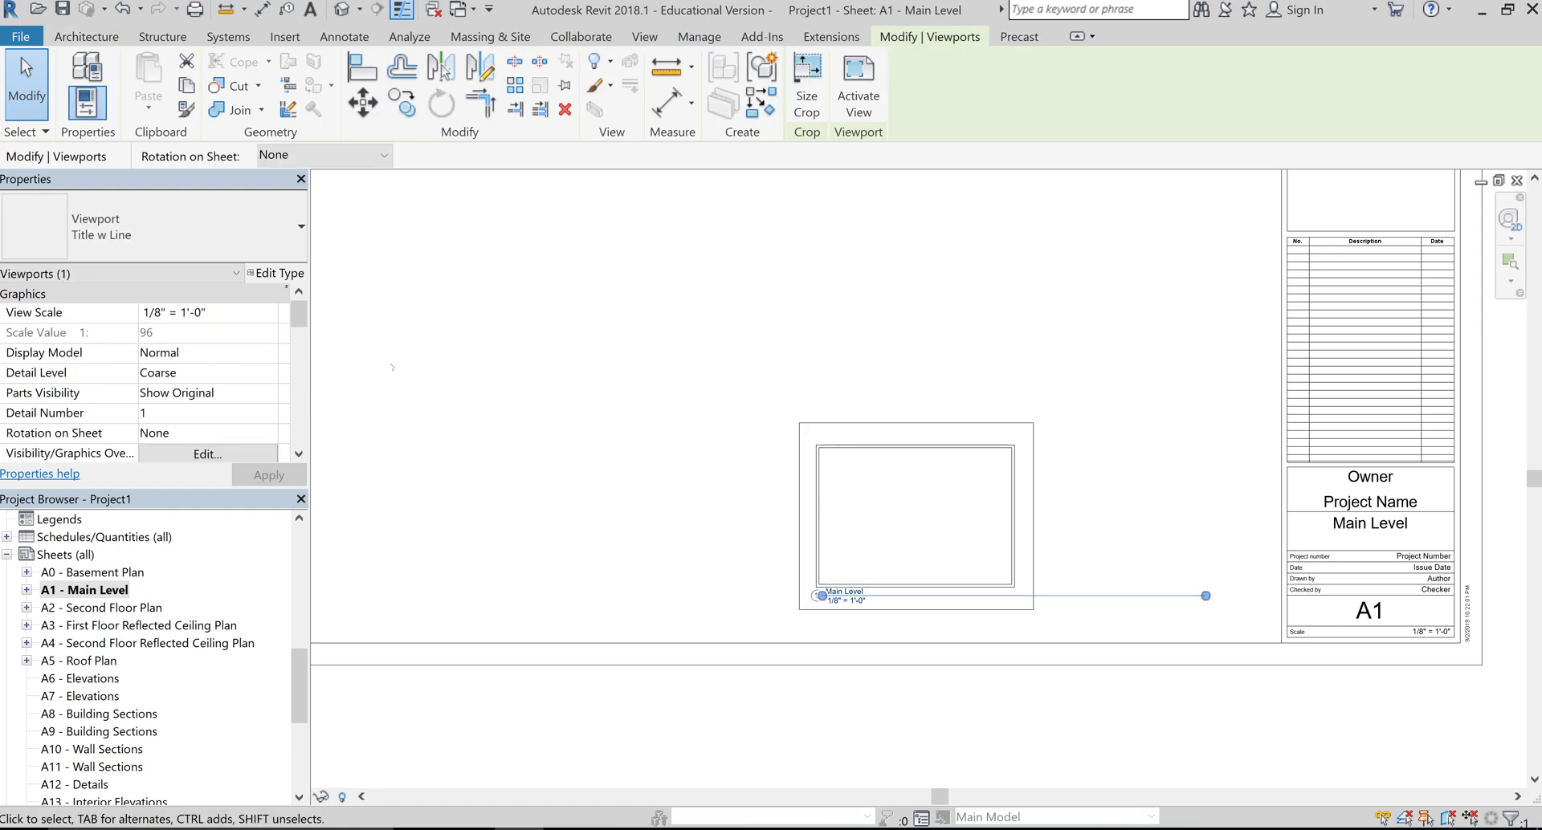
left_click(269, 313)
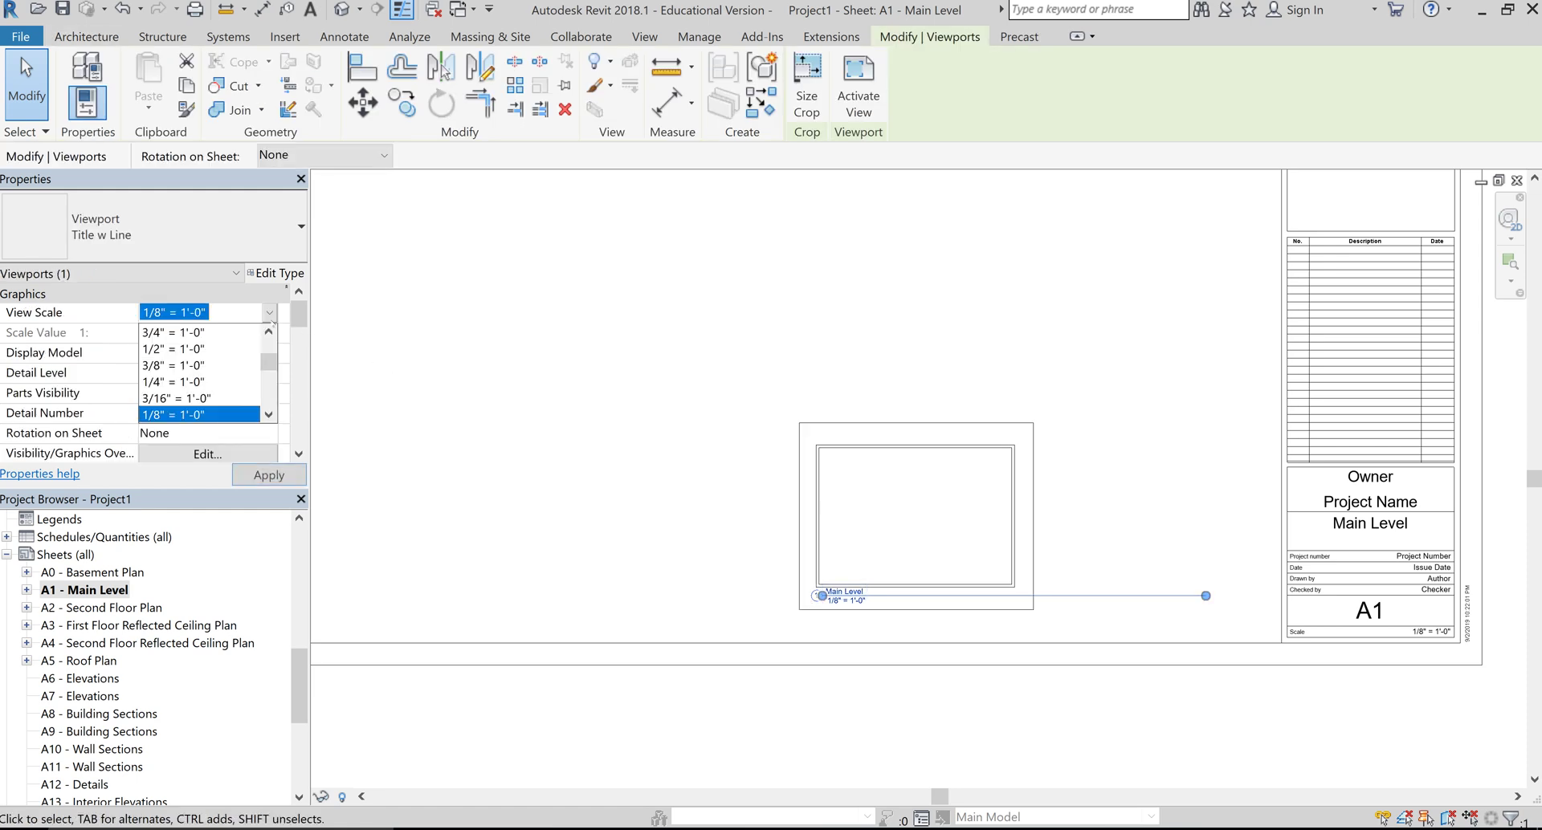
left_click(237, 349)
left_click(666, 533)
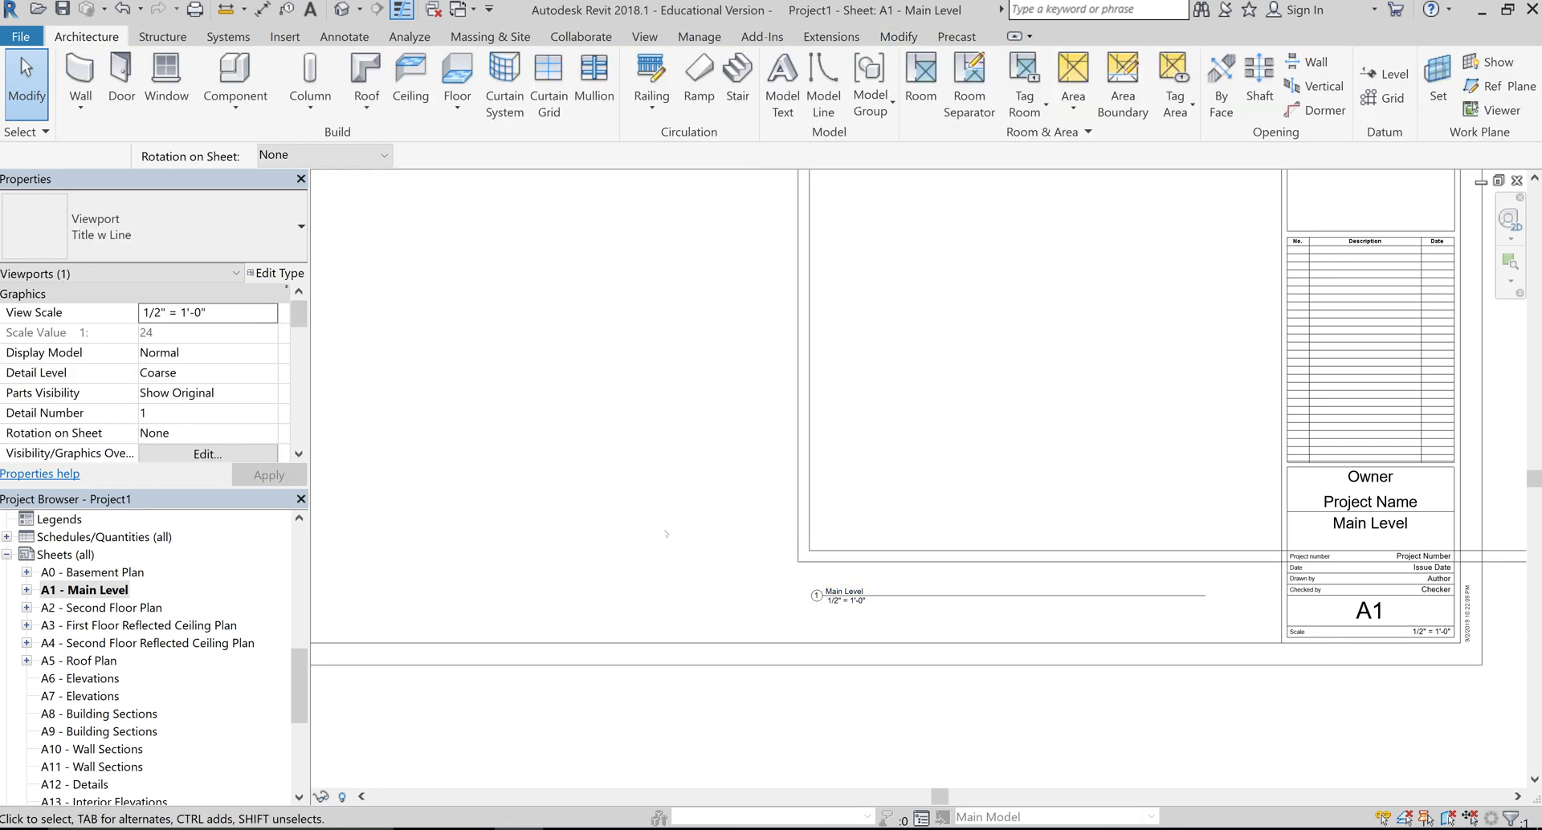
- Move the enlarged Main Level viewport horizontally left, clear of the title block, and deselect it
scroll(764, 460, "down", 2)
left_click(769, 460)
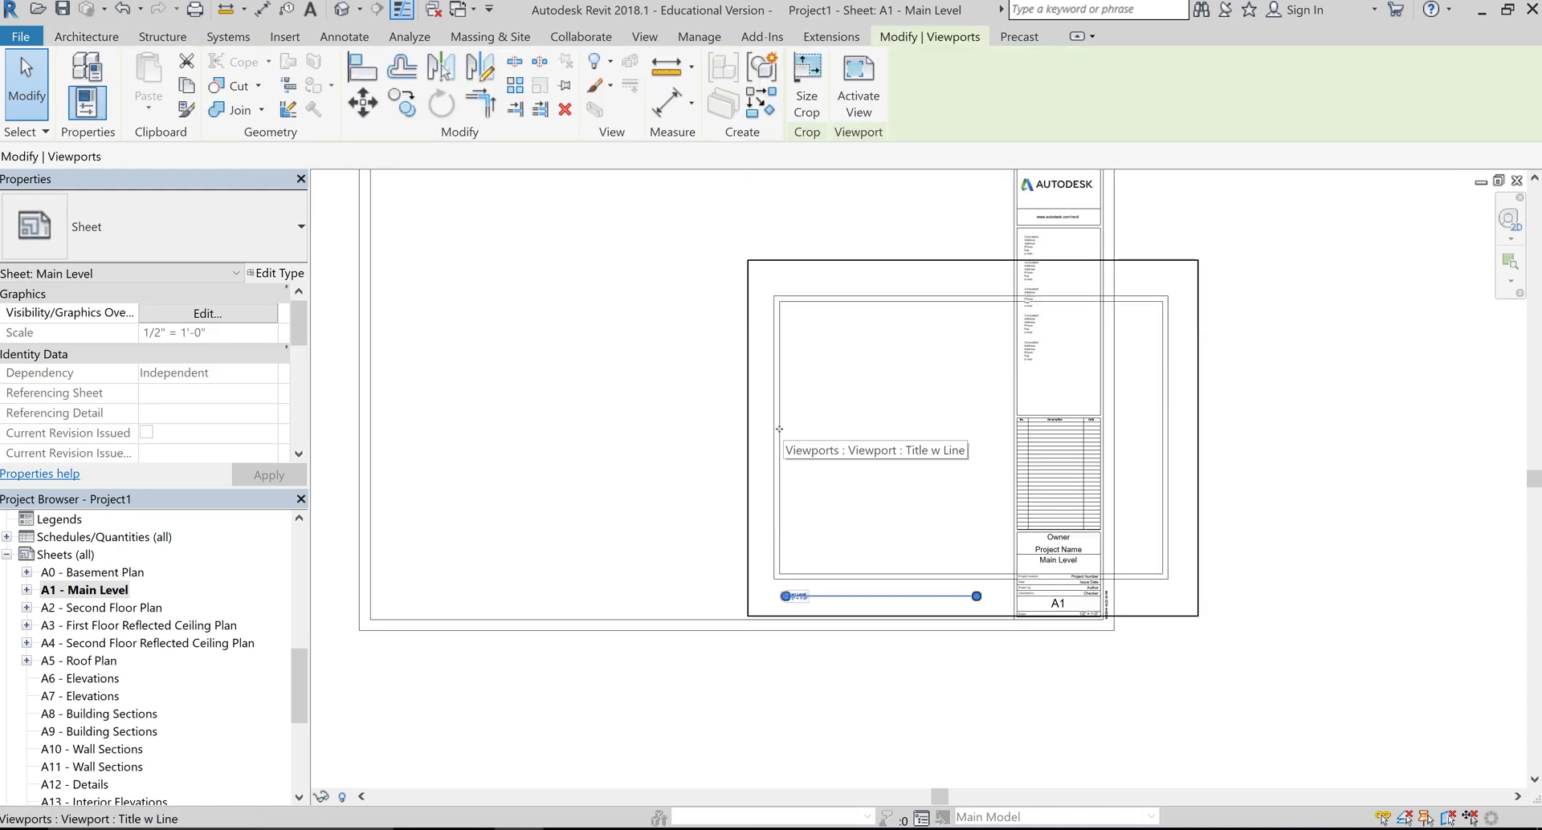
left_click_drag(769, 460, 569, 425)
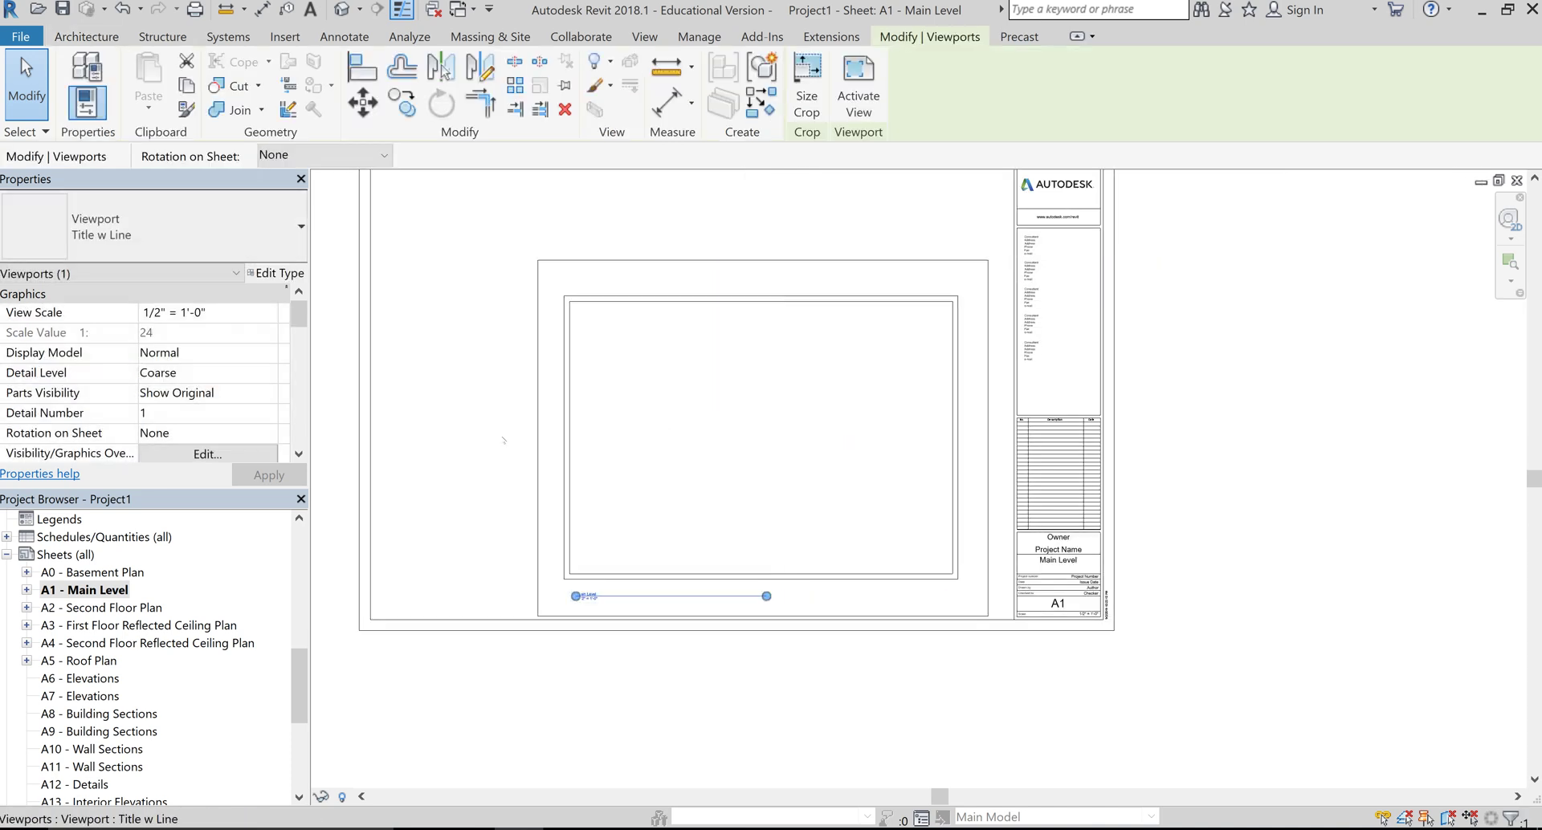
left_click(503, 439)
middle_click_drag(551, 489, 607, 557)
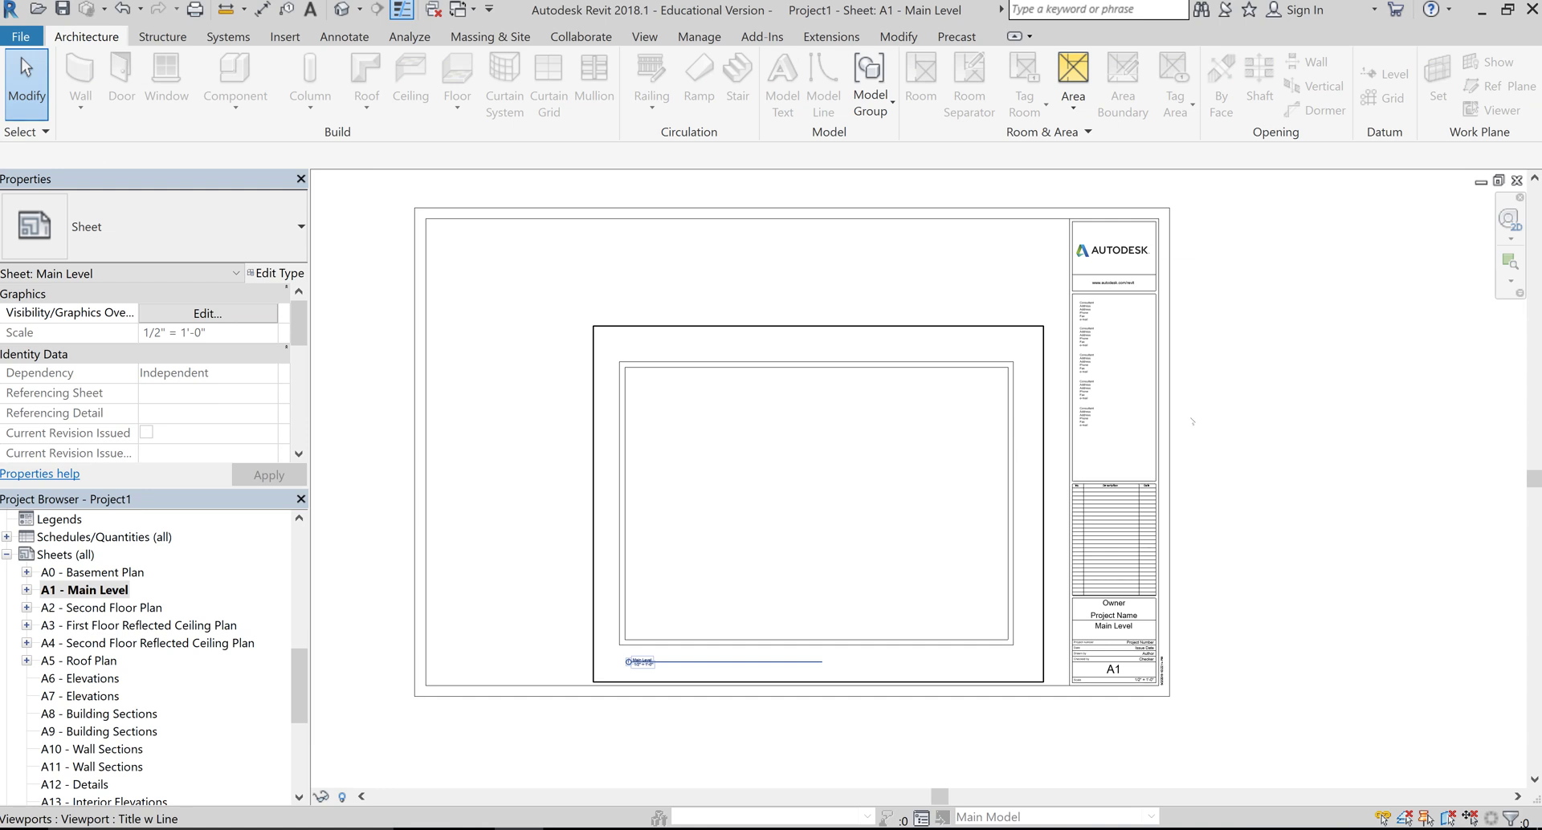
- Nudge the Main Level viewport right in small increments toward the title block, and deselect it
left_click(1012, 460)
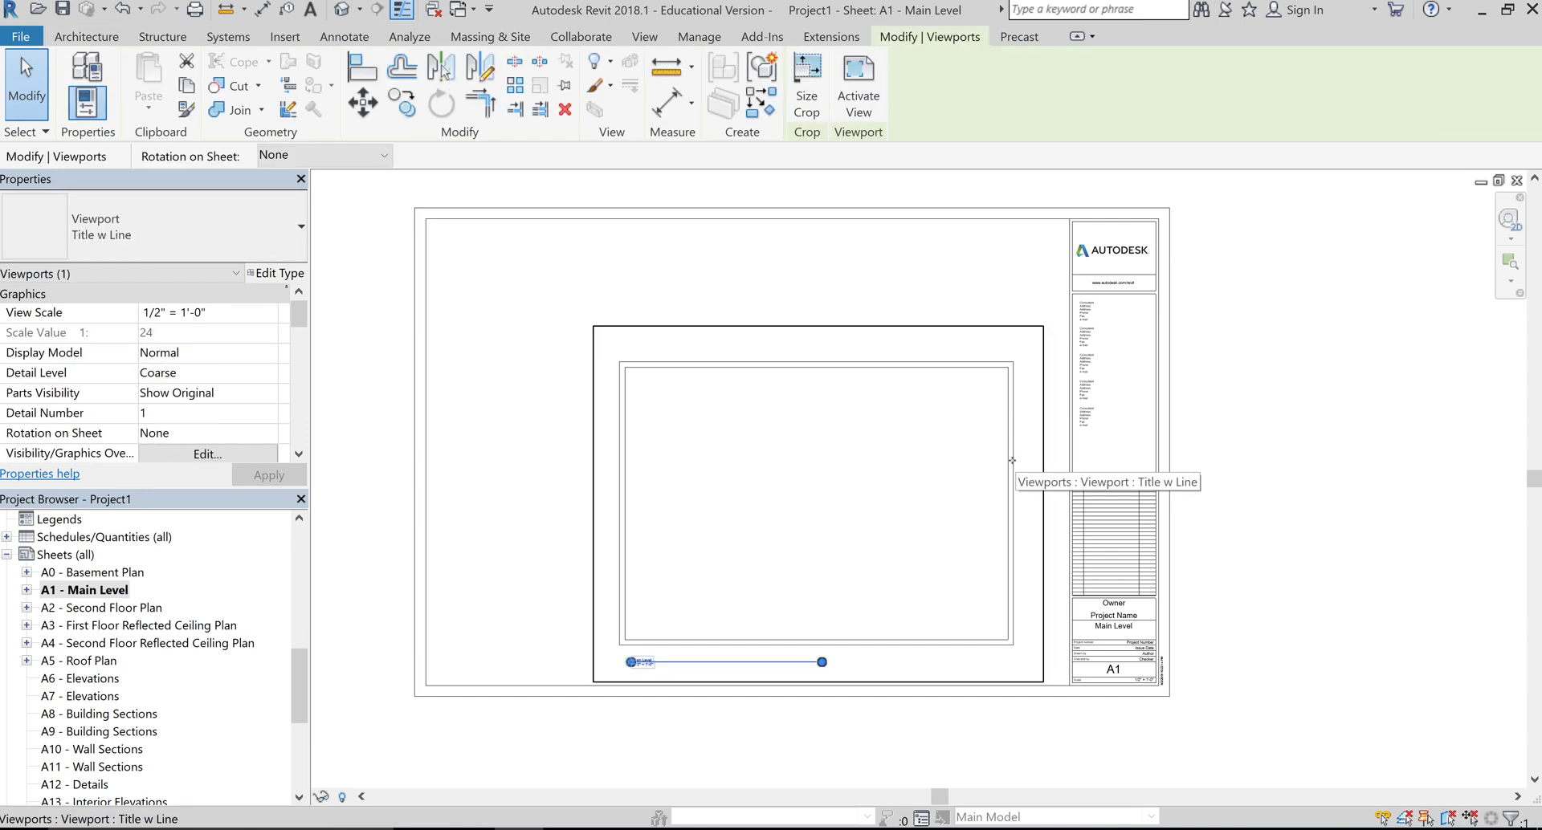
key("Right")
key("Right")
key("Right")
key("Right")
key("Escape")
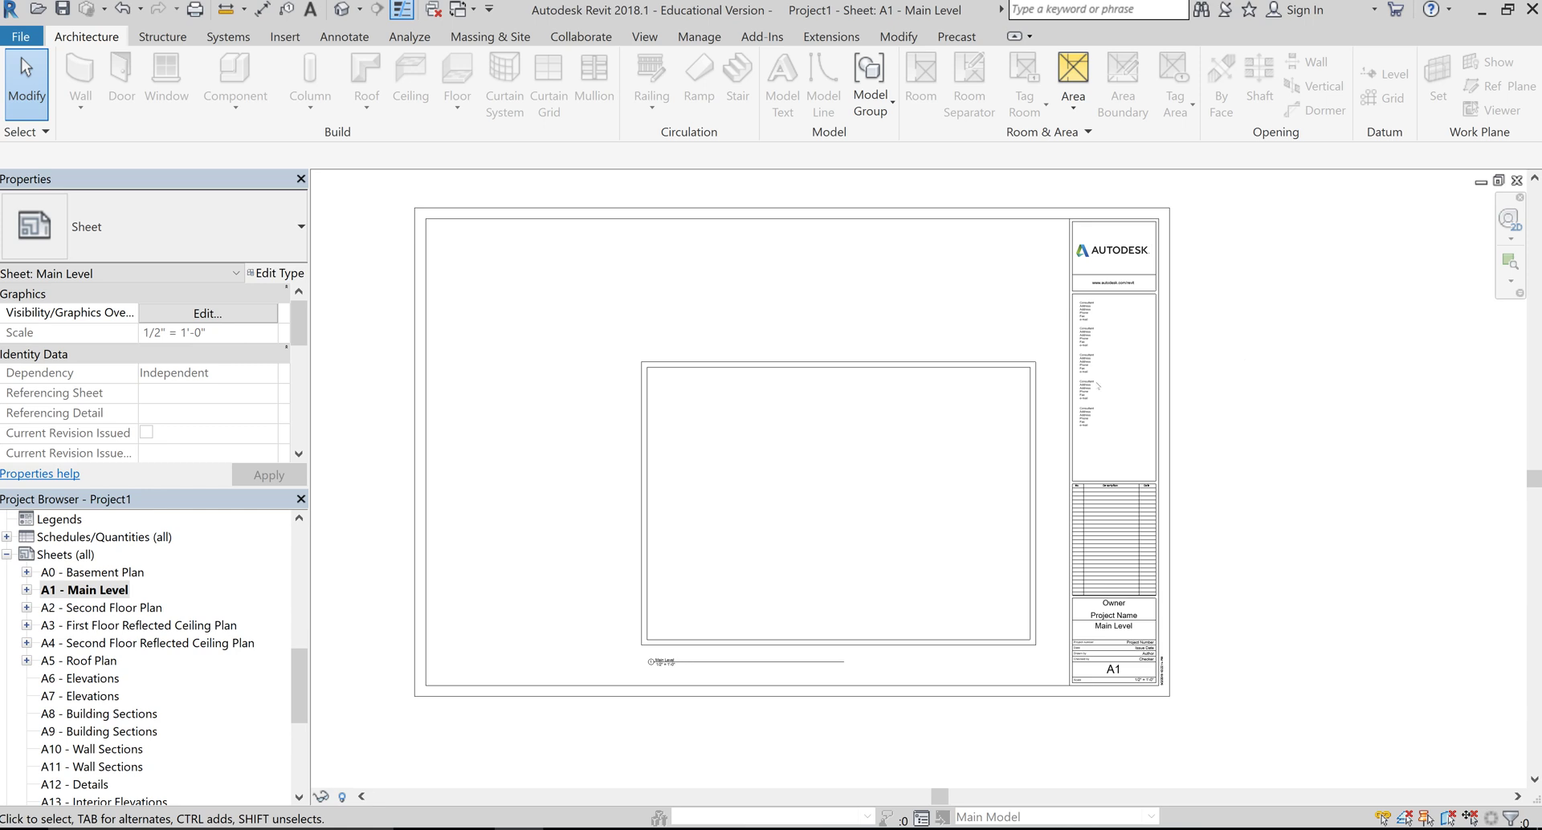
- Set the view scale of the Main Level viewport to 1/4" = 1'-0"
left_click(780, 511)
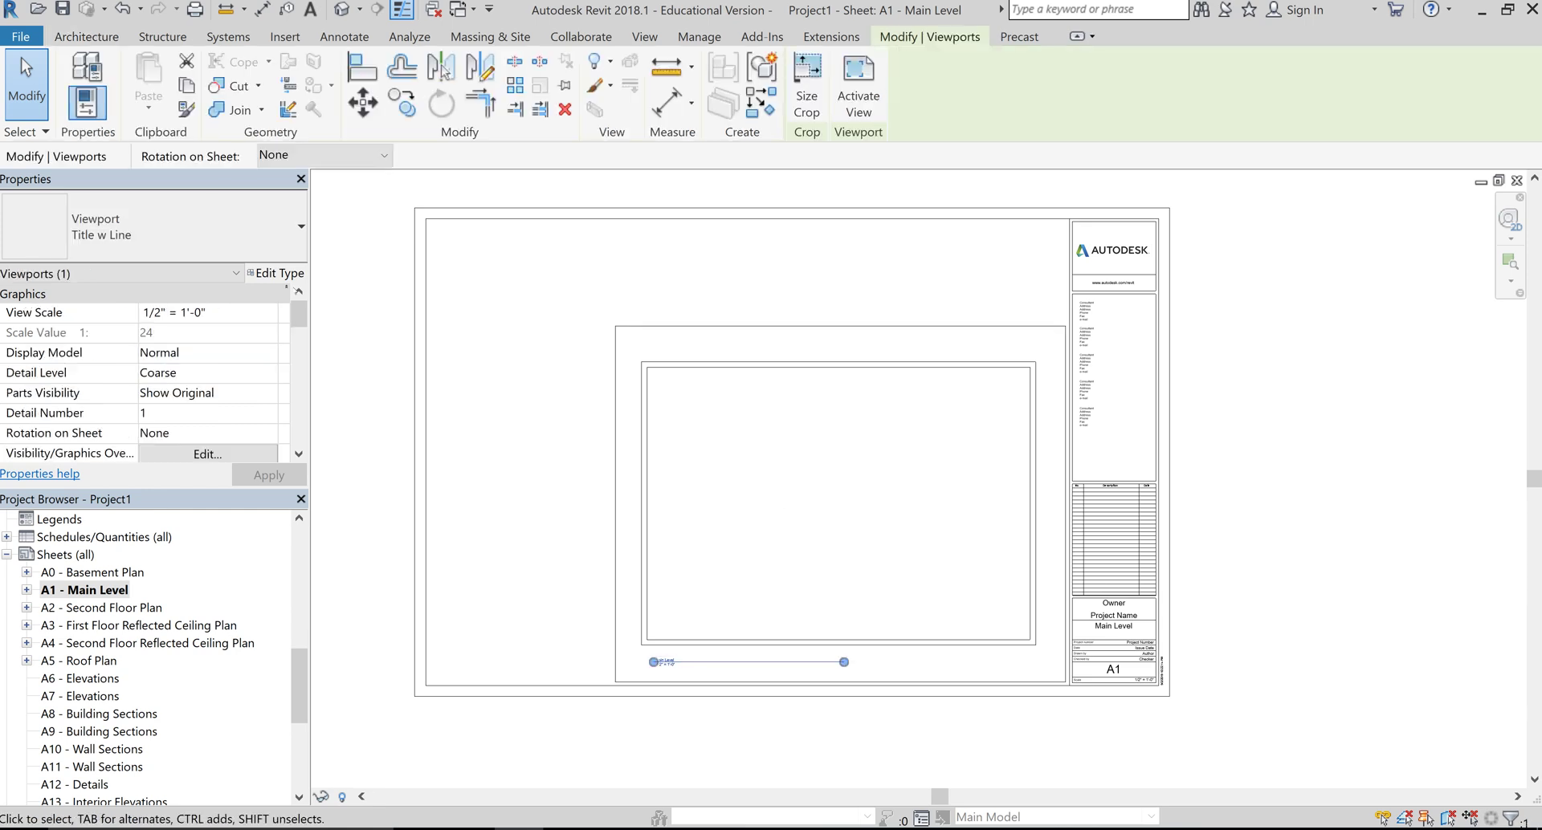
left_click(265, 315)
left_click(269, 313)
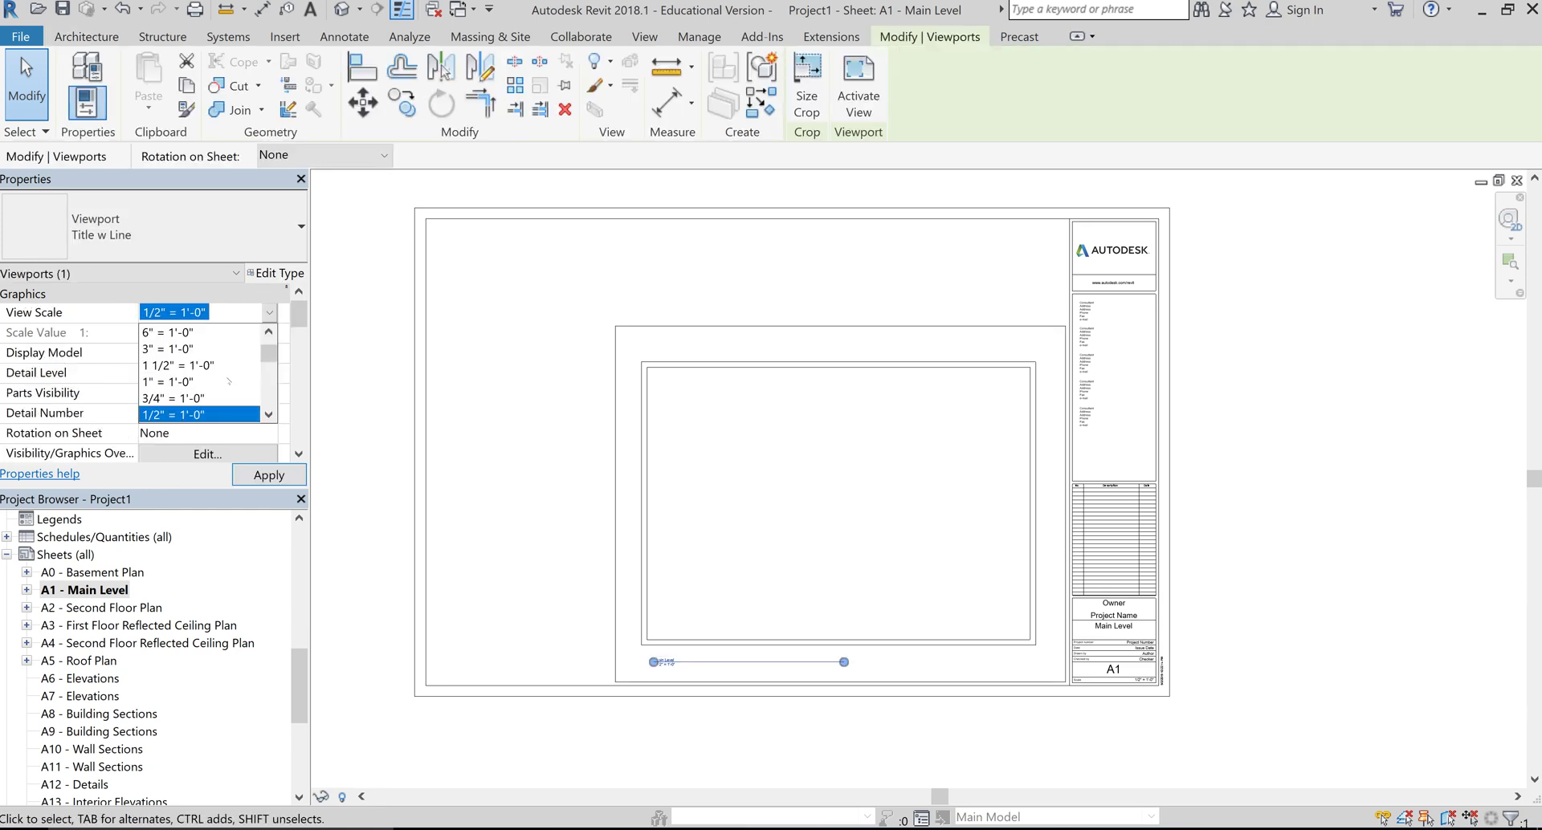
left_click(221, 398)
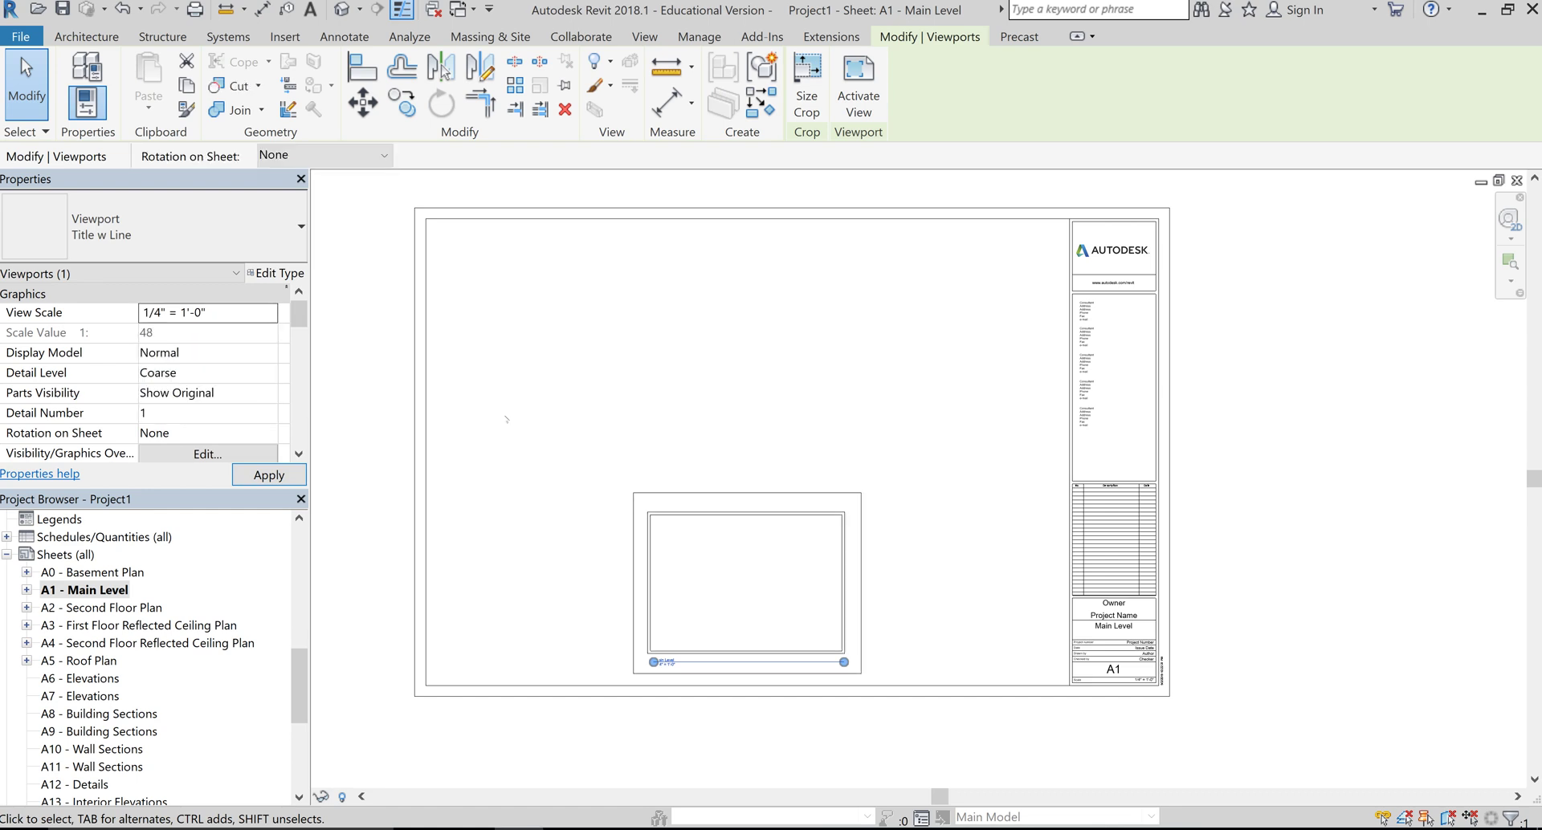
- Move the rescaled Main Level viewport right until it sits beside the title block, and deselect it
left_click(510, 420)
left_click(740, 508)
left_click_drag(740, 507, 930, 516)
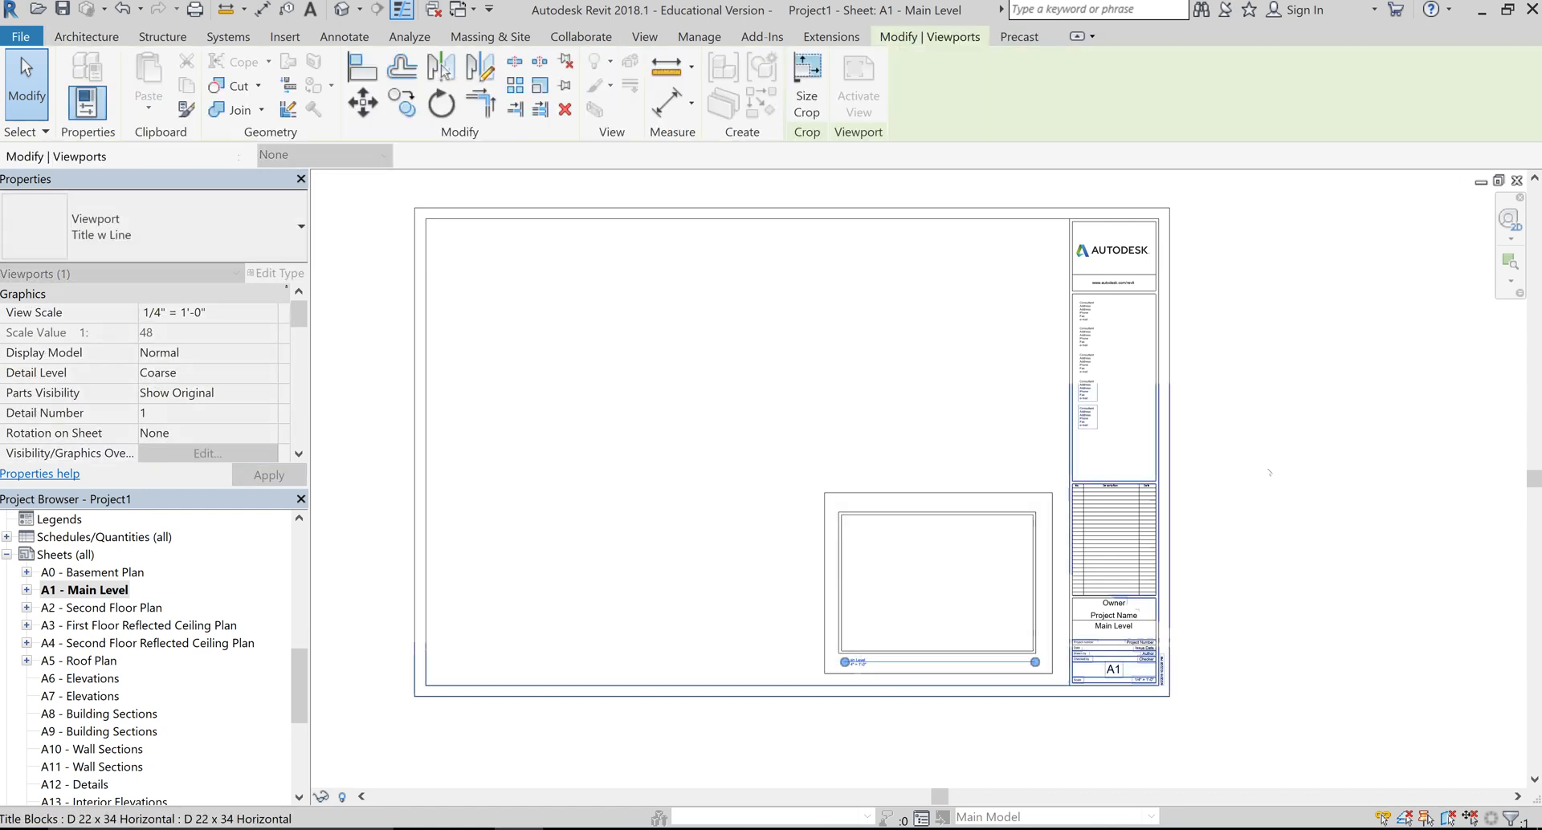
left_click(748, 446)
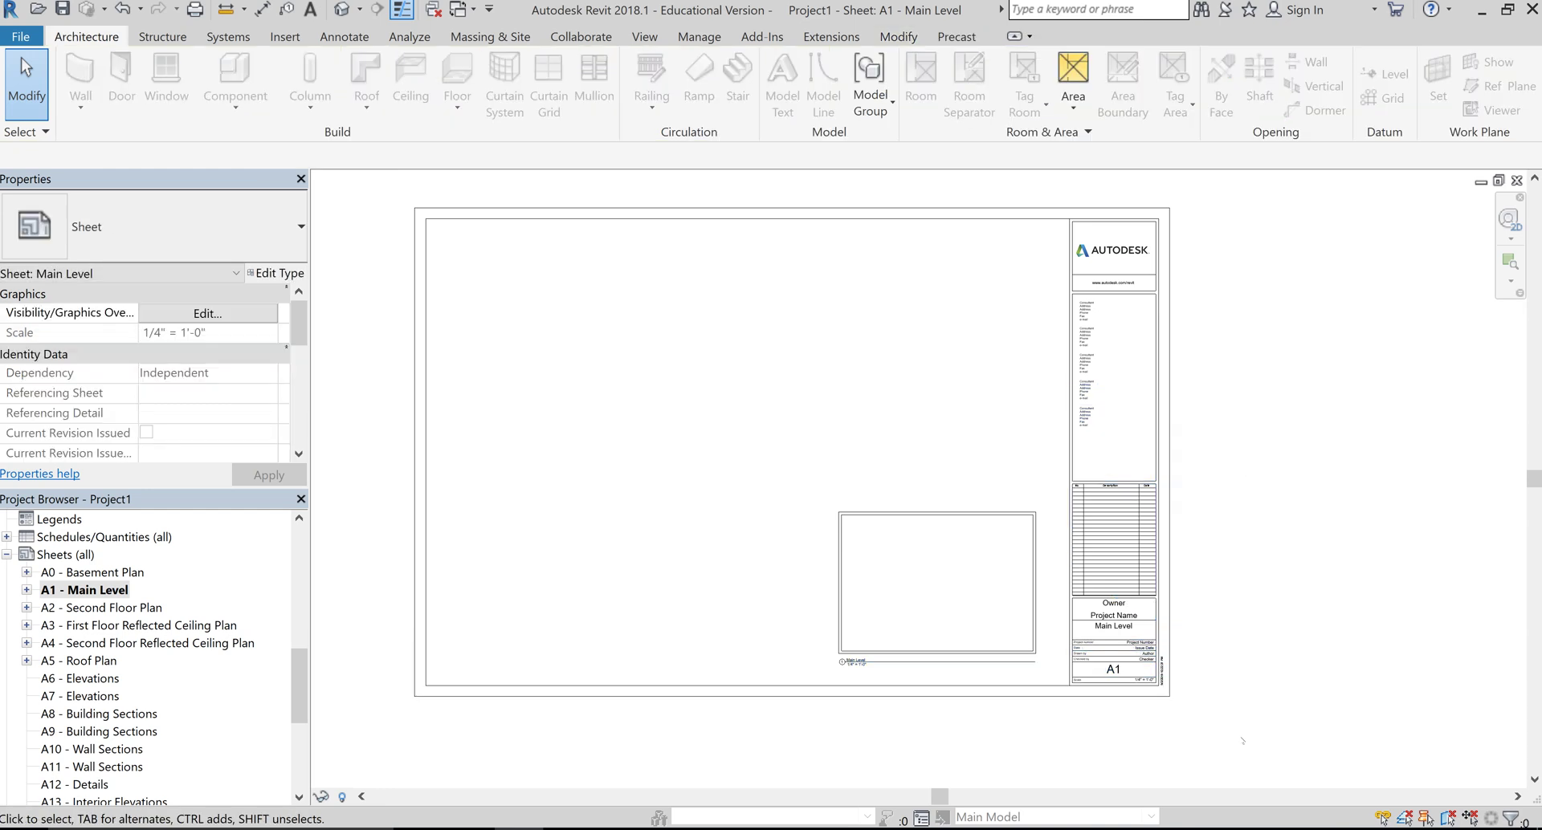
- Change the sheet number in the title block to I101 and deselect the title block
scroll(1195, 720, "up", 3)
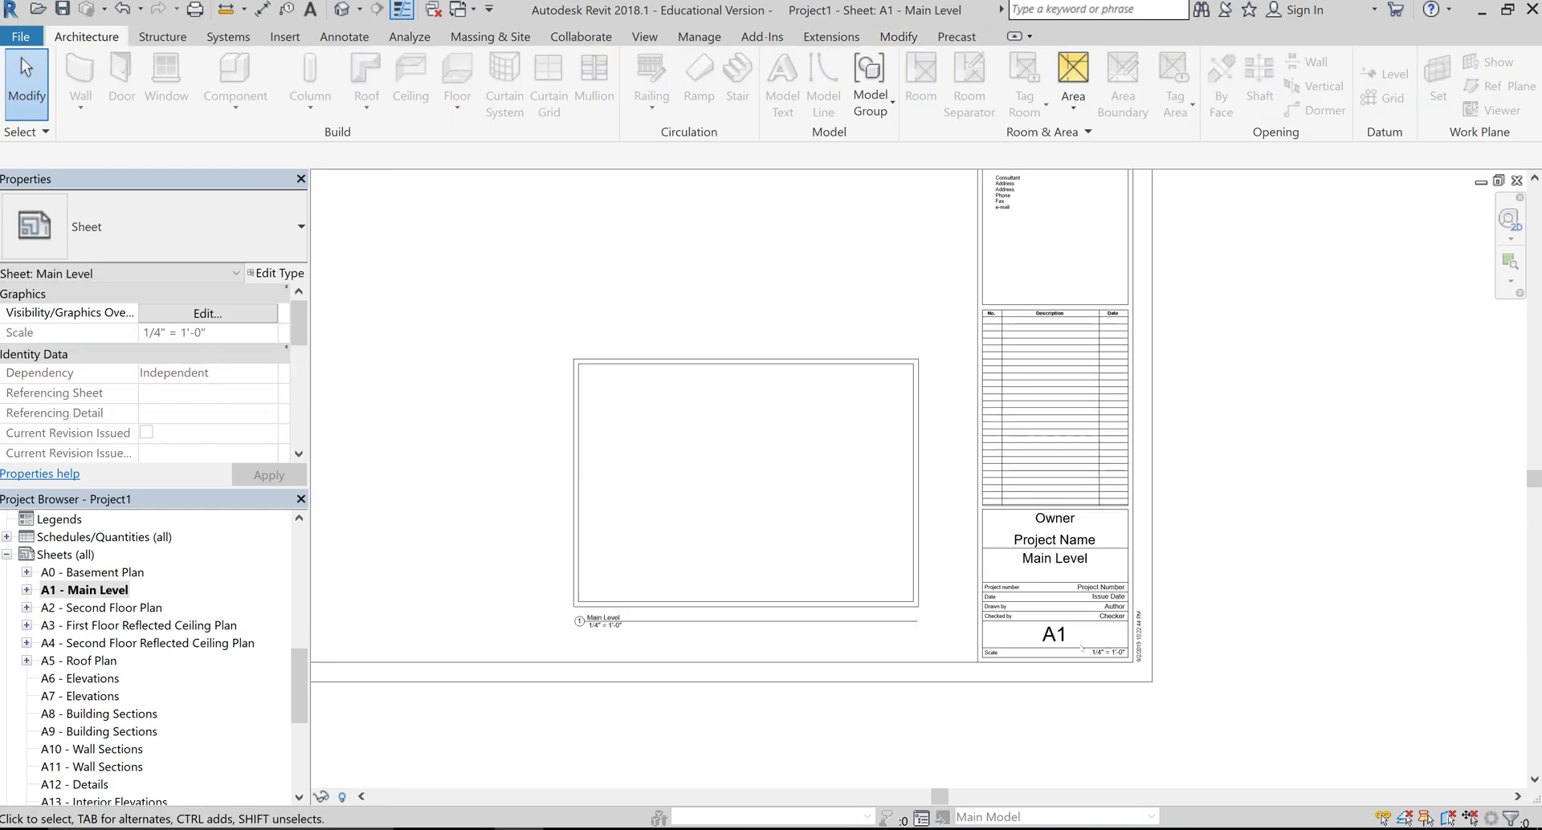
left_click(1054, 634)
left_click(1052, 634)
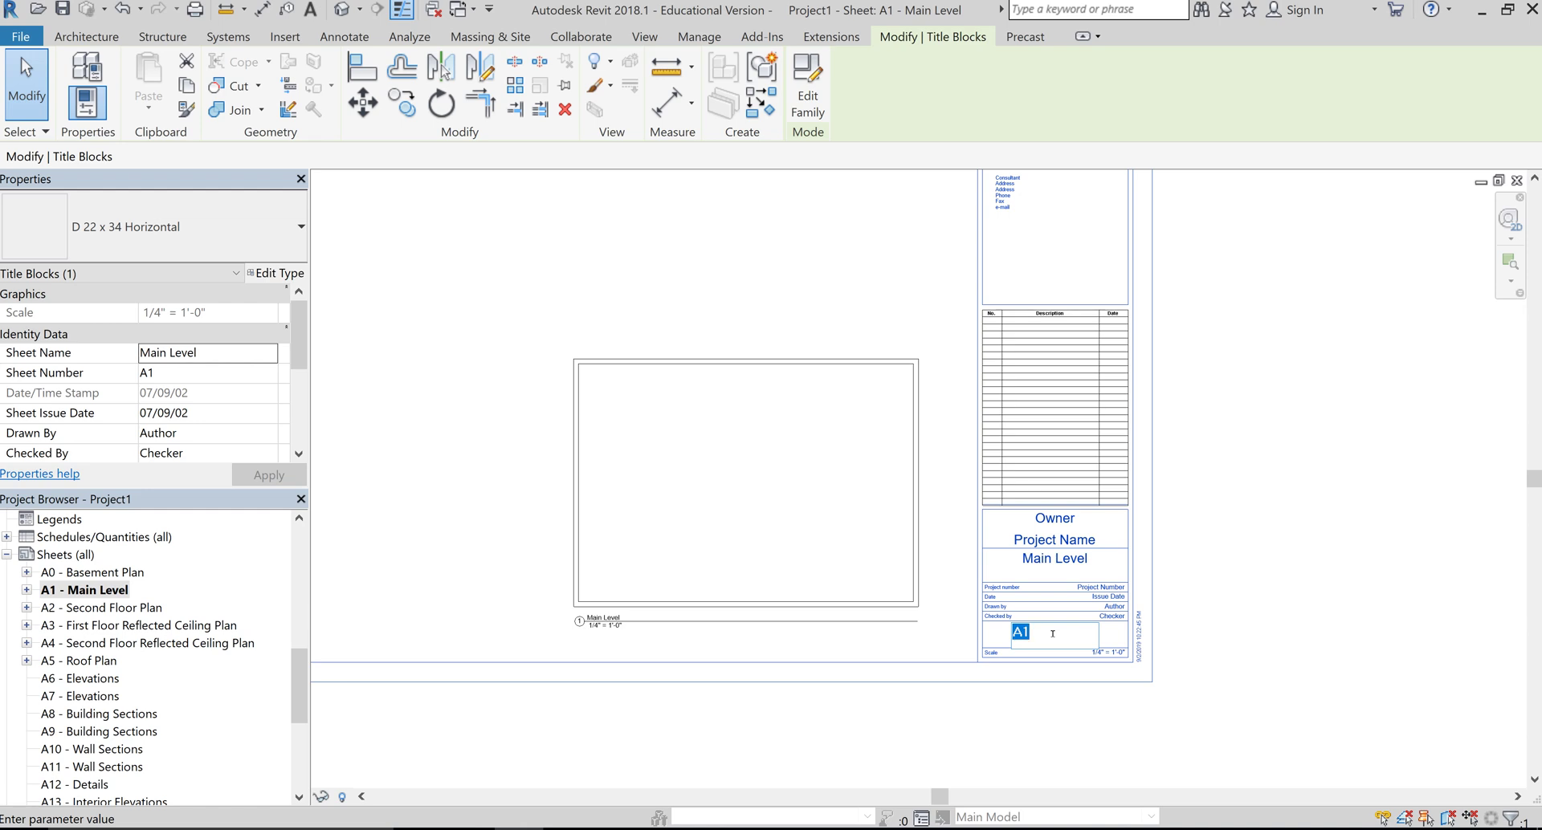
key("BackSpace")
type("I101")
key("Return")
left_click(1372, 555)
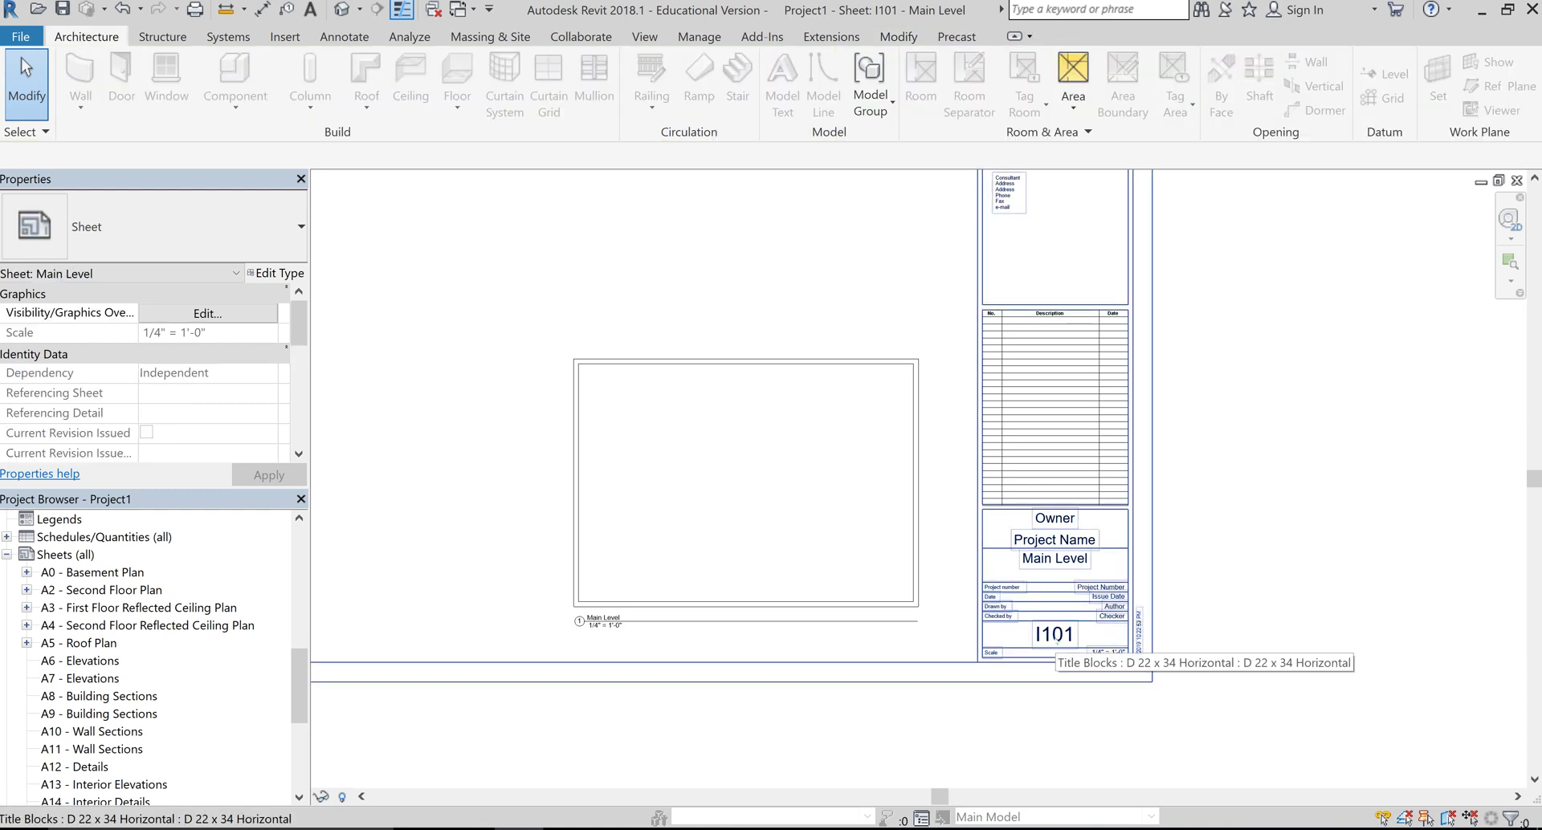
- Start saving the project with the whole I101 sheet in view
scroll(1057, 634, "up", 1)
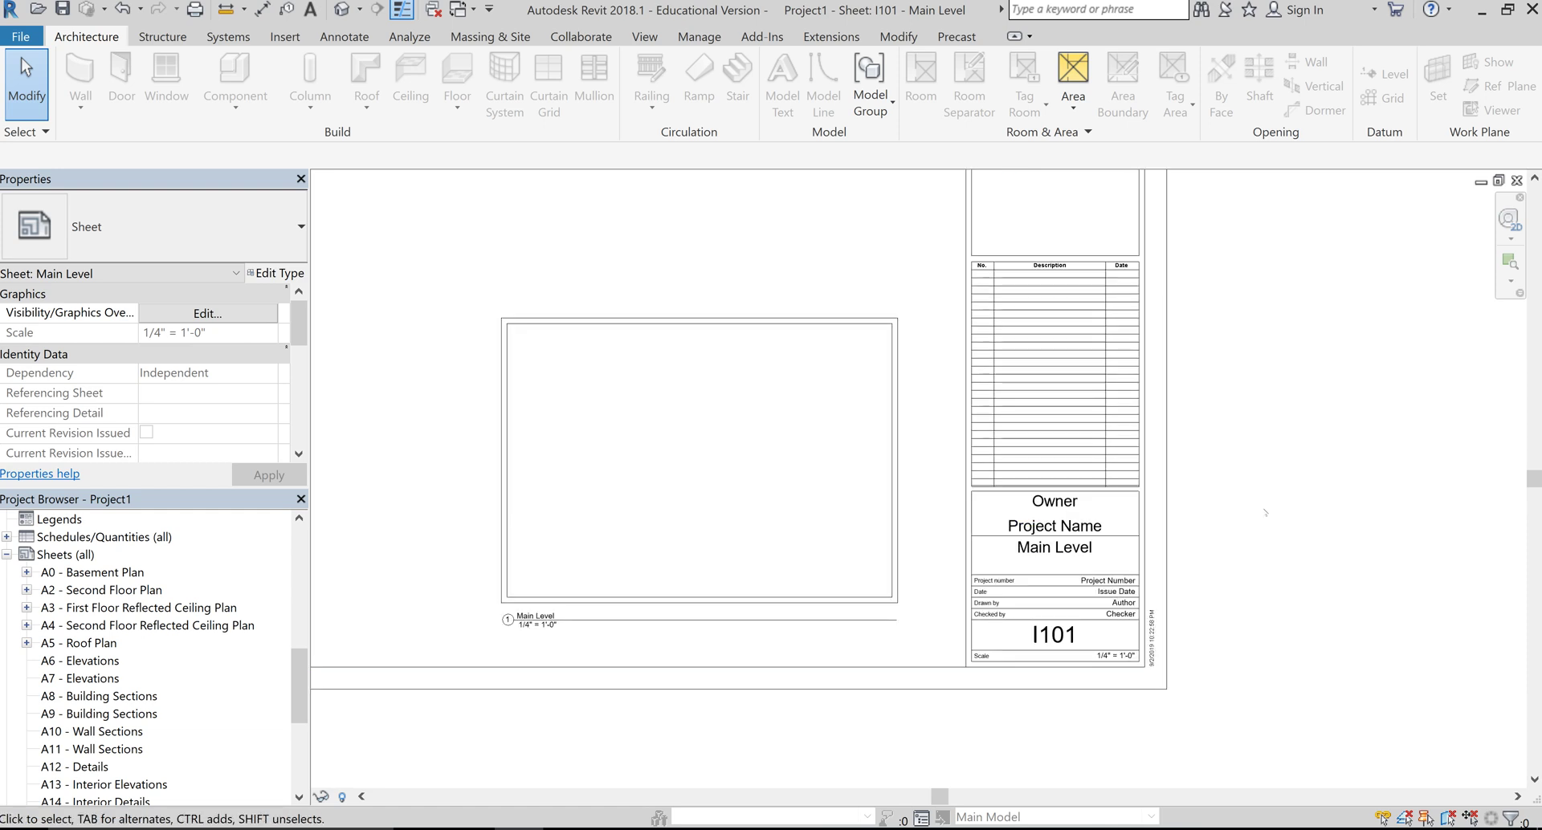
scroll(1253, 513, "down", 2)
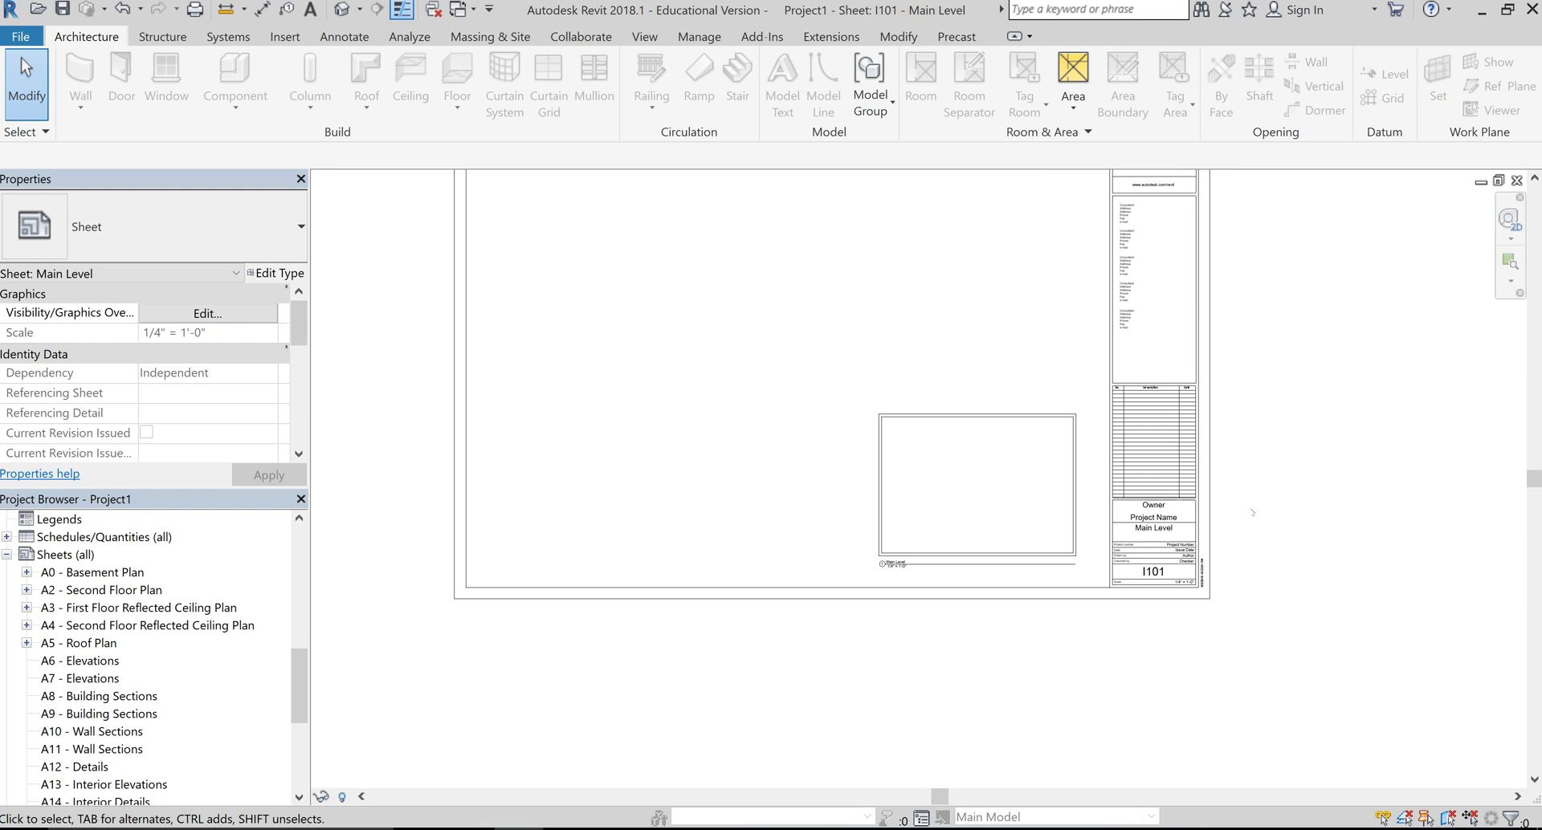
middle_click_drag(1253, 512, 1247, 642)
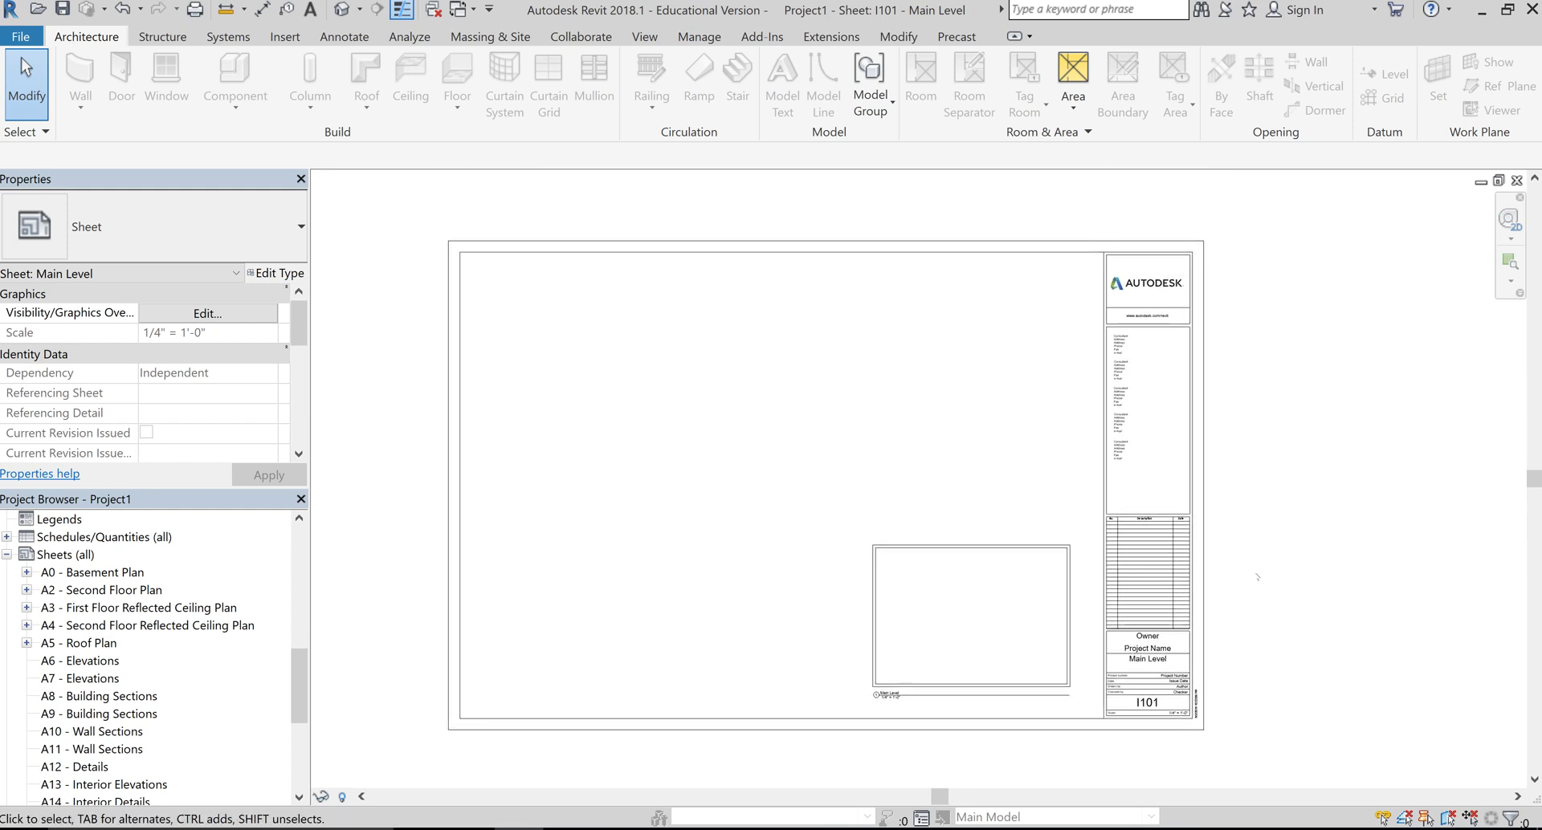
scroll(1303, 599, "up", 1)
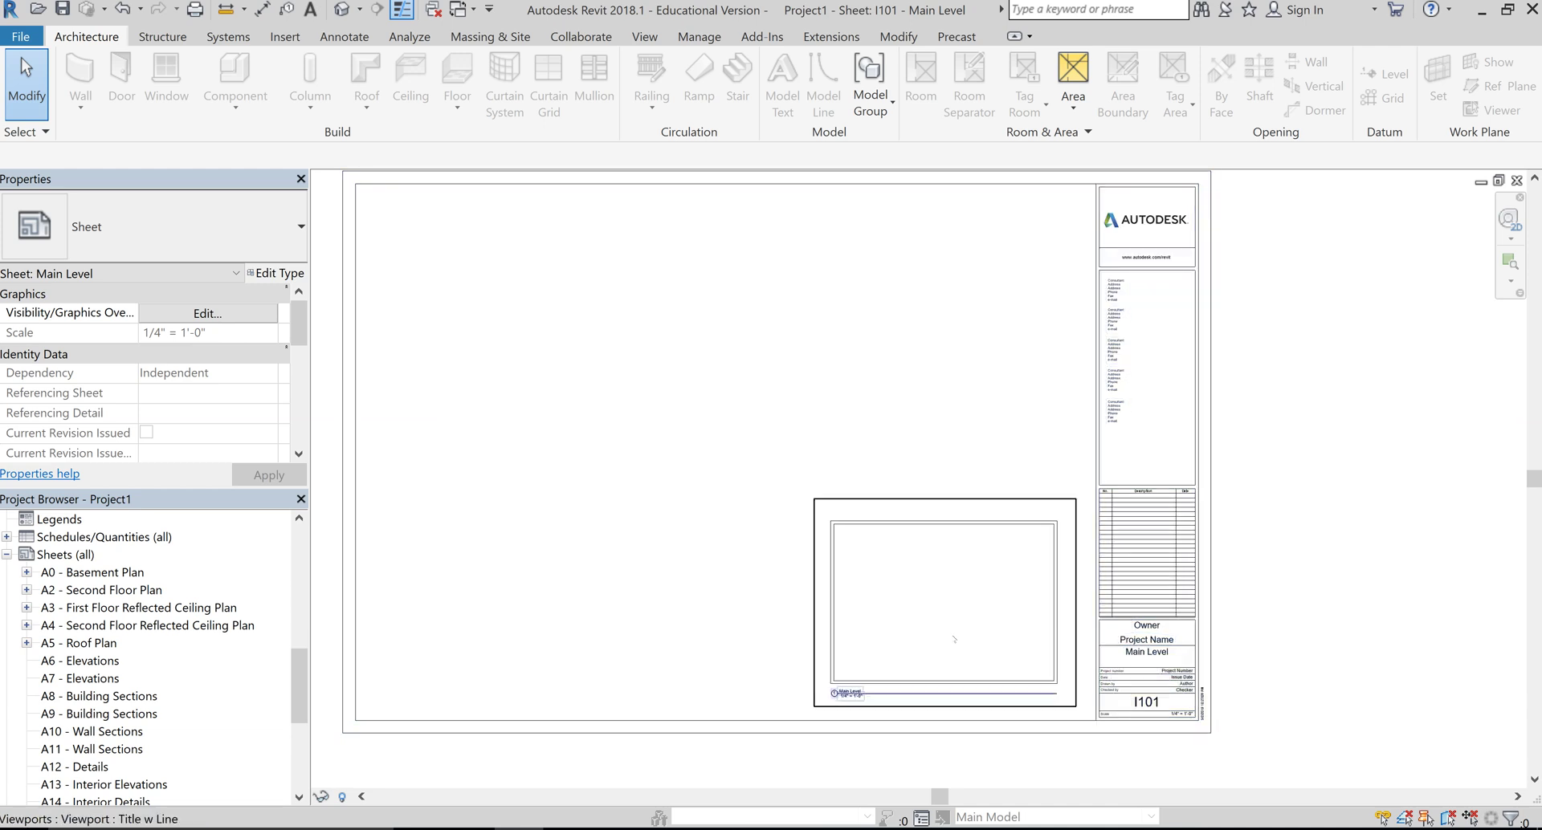
middle_click_drag(1303, 599, 1336, 509)
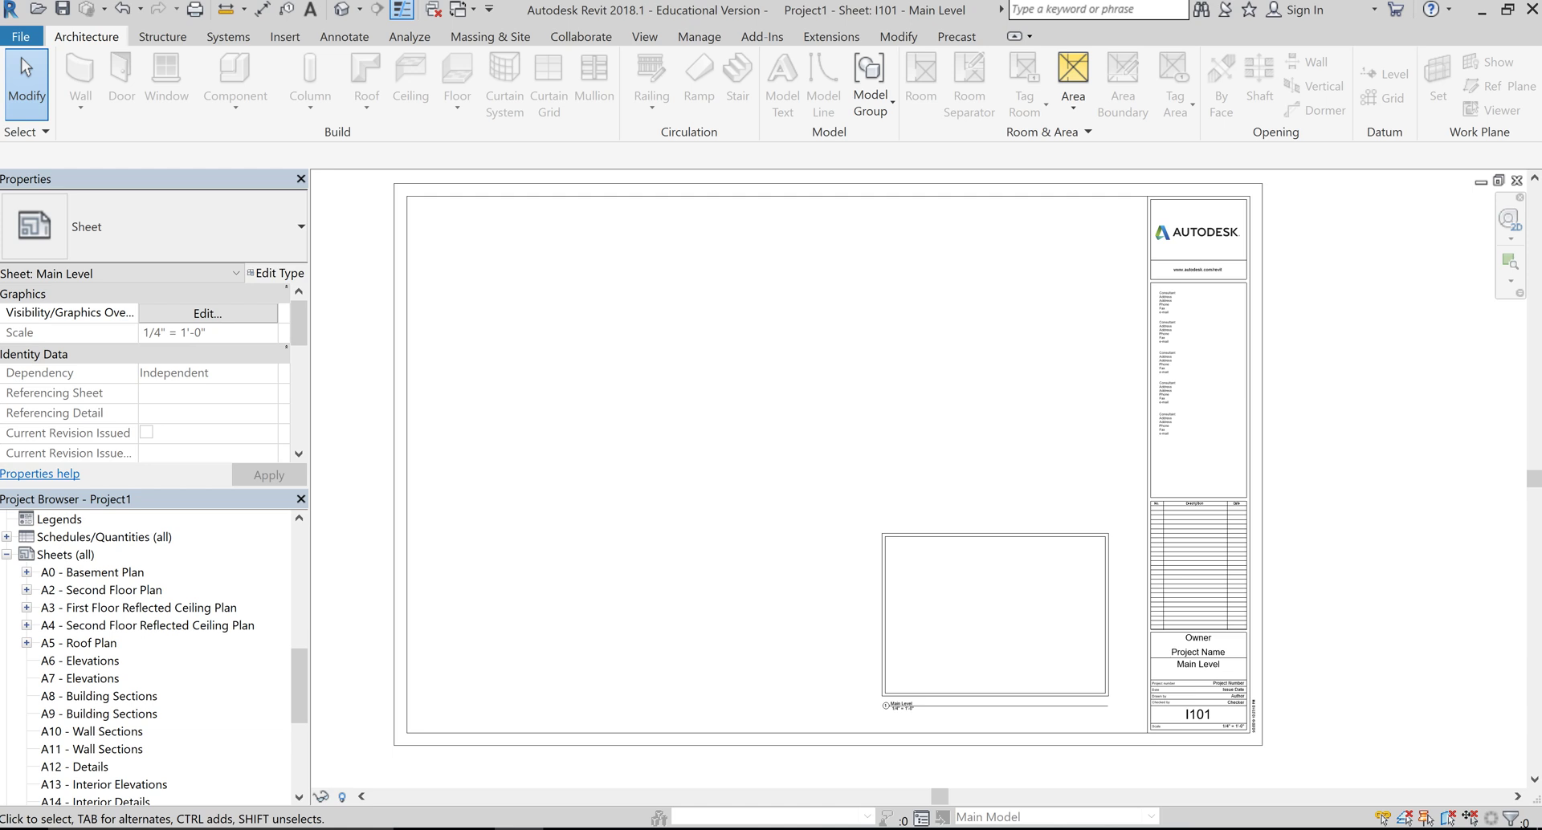
key("ctrl+s")
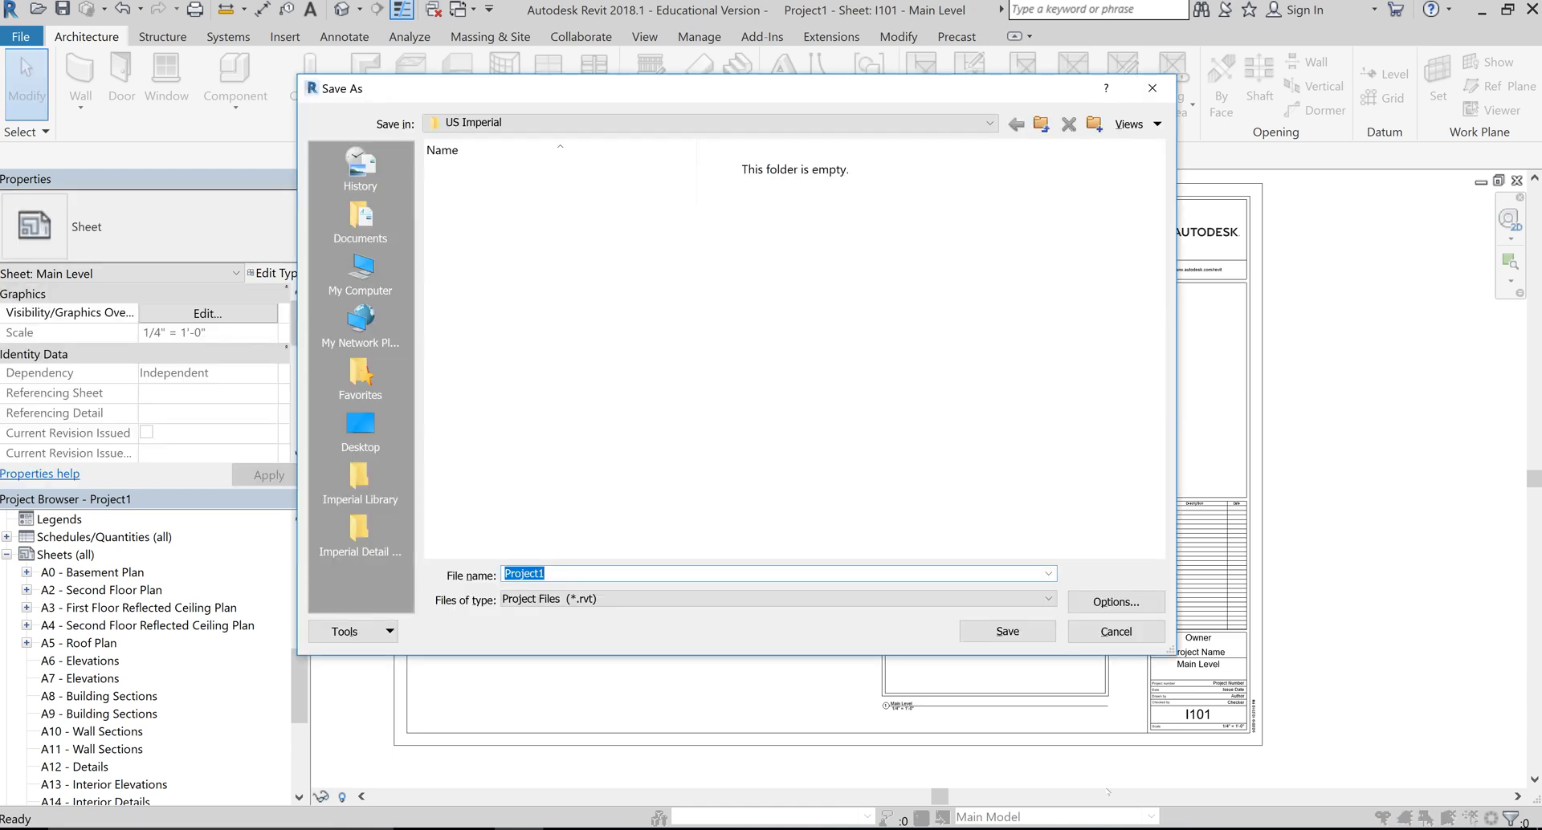